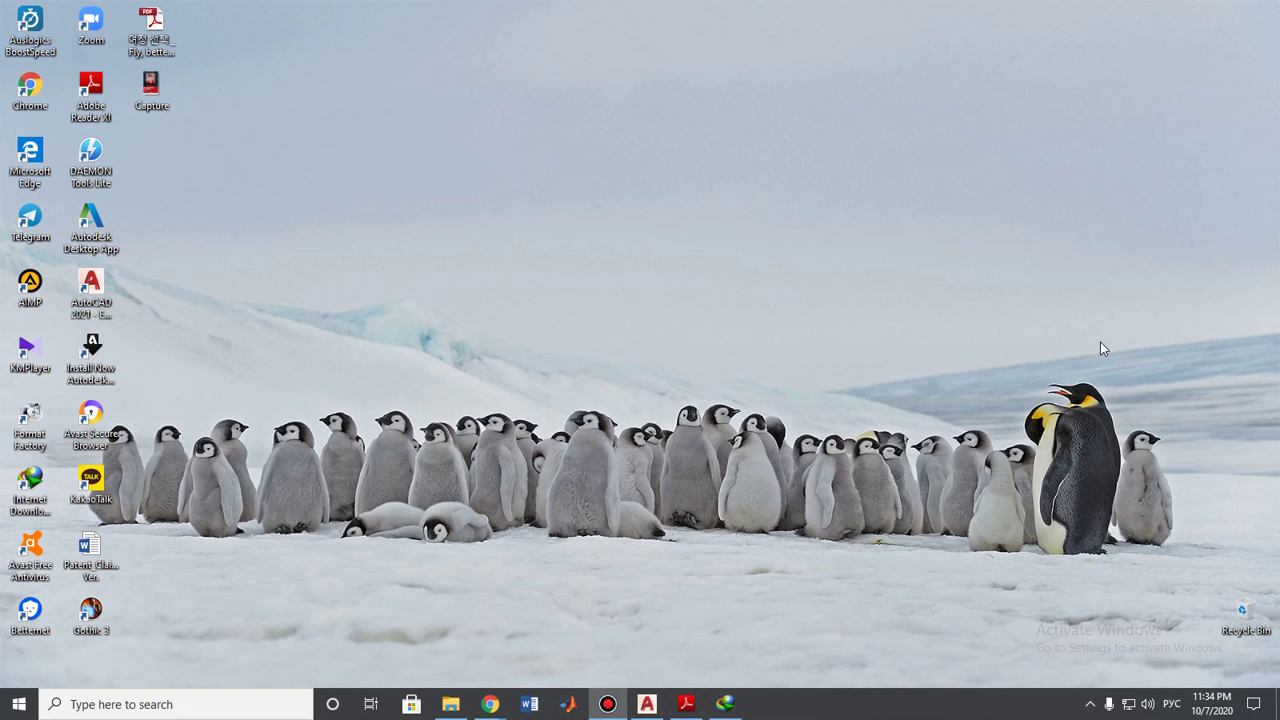
# - Open the Drawings_6 PDF in Adobe Reader and examine the Practice no: 07 quadrant drawing
pyautogui.click(687, 704)
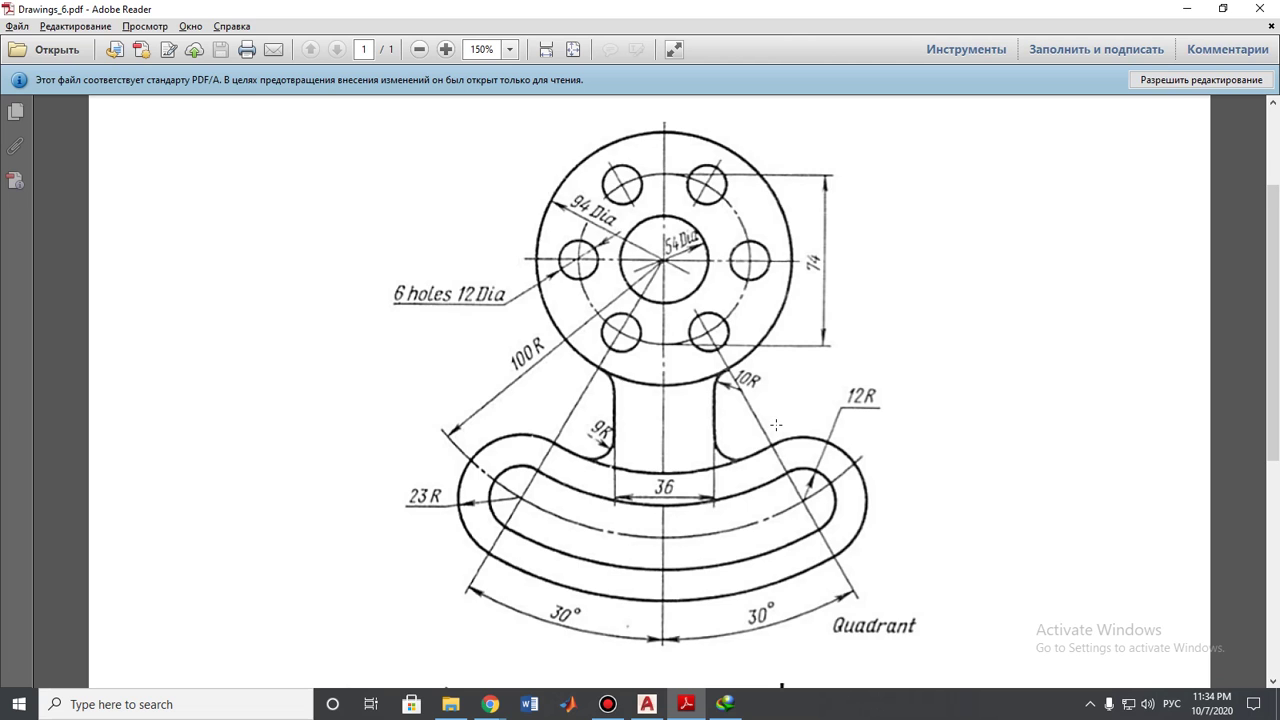
pyautogui.keyDown('ctrl'); pyautogui.scroll(-1, 776, 425); pyautogui.keyUp('ctrl')
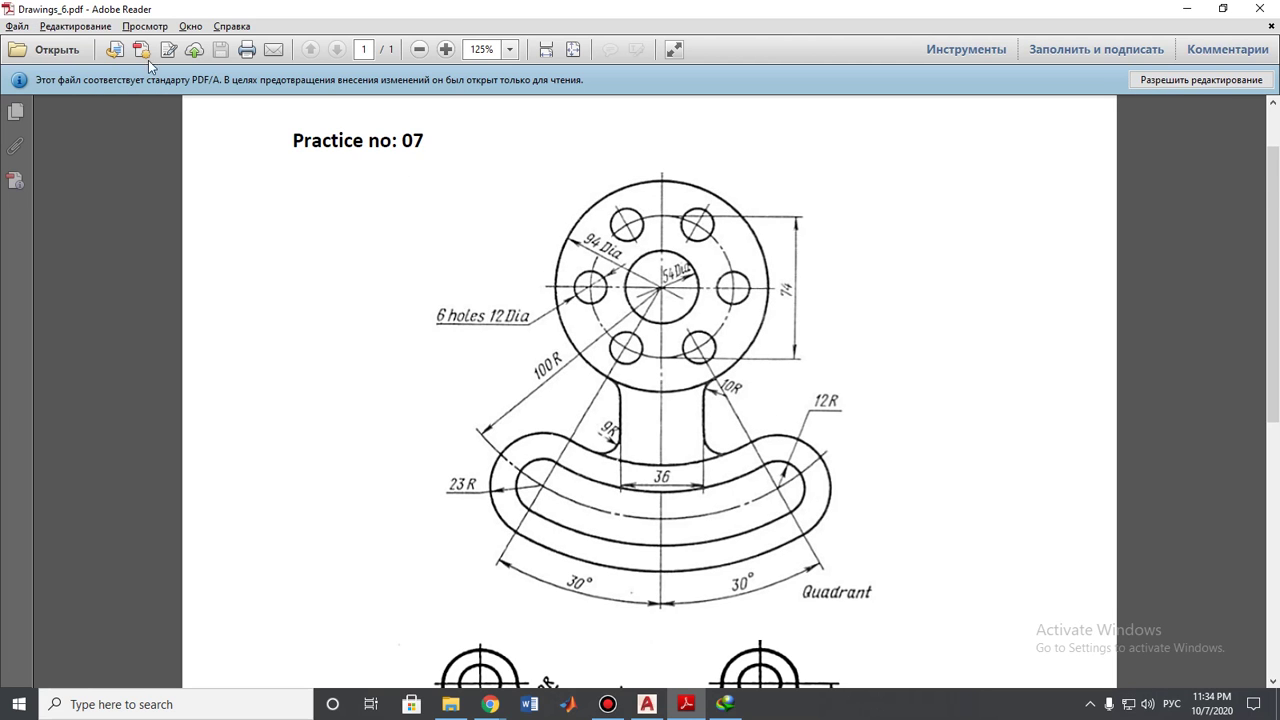
pyautogui.scroll(-8, 791, 340)
pyautogui.scroll(6, 911, 390)
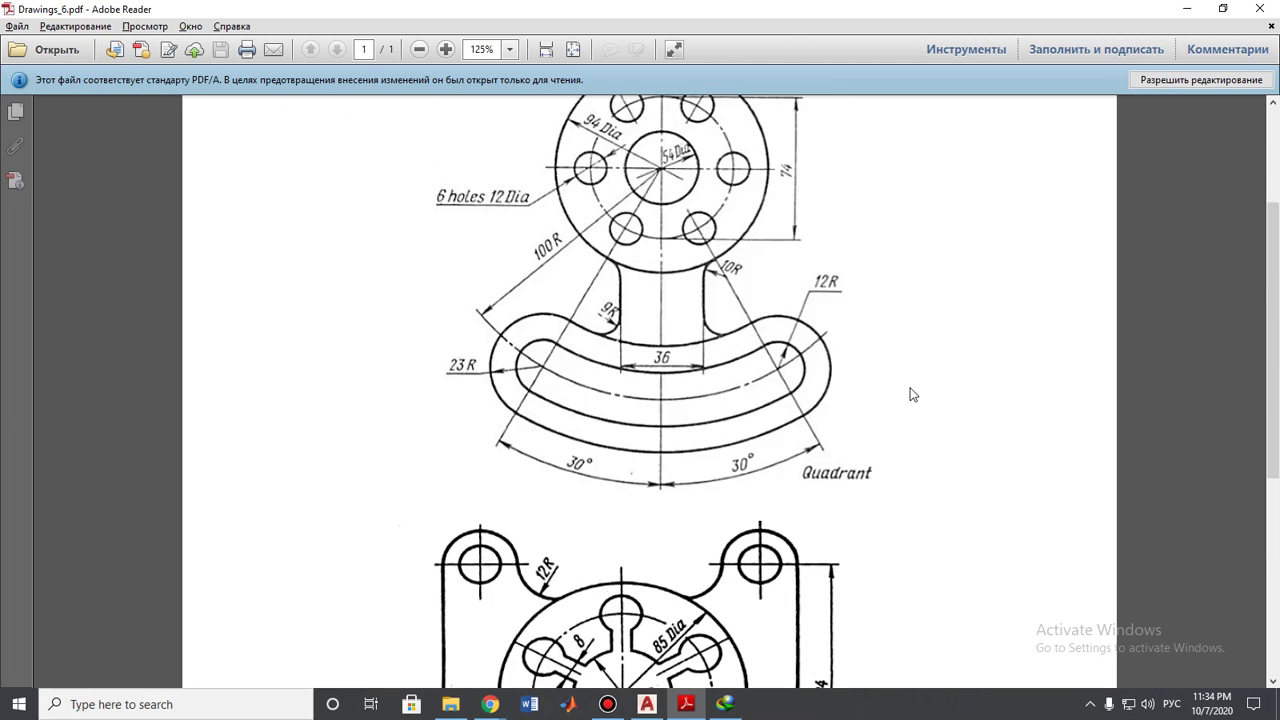
pyautogui.keyDown('ctrl'); pyautogui.scroll(-2, 912, 386); pyautogui.keyUp('ctrl')
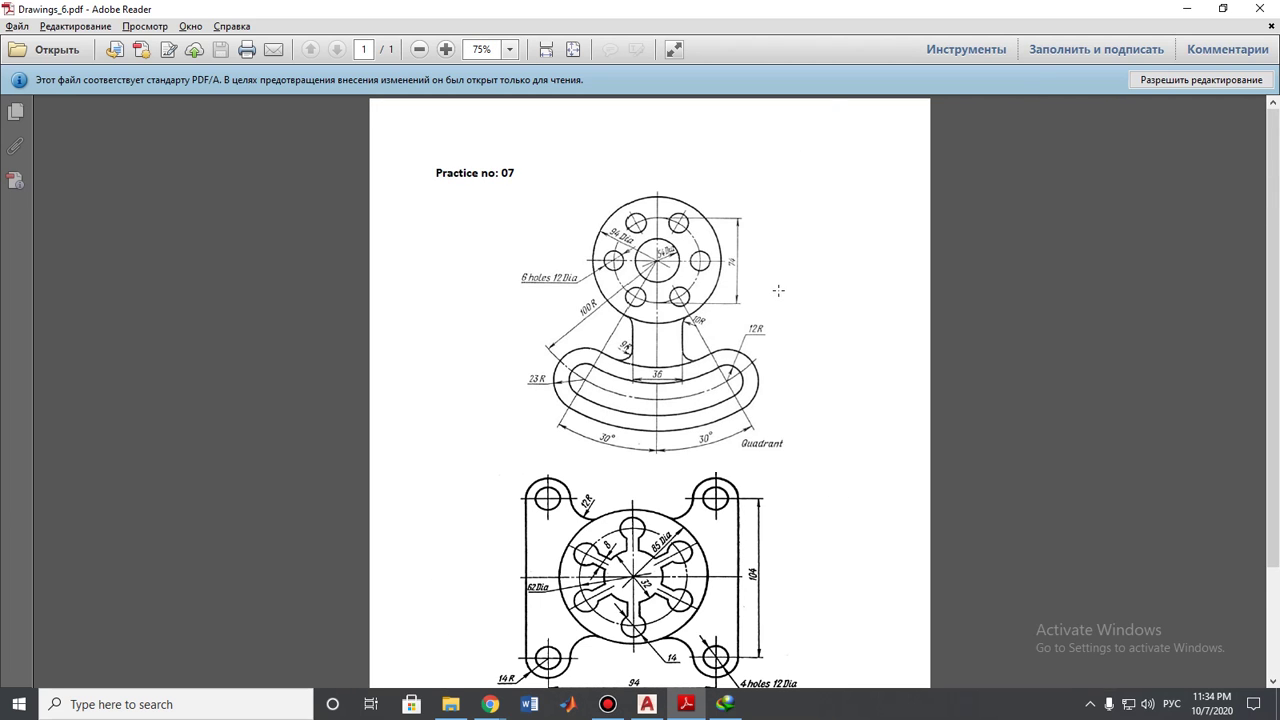
pyautogui.keyDown('ctrl'); pyautogui.scroll(1, 789, 322); pyautogui.keyUp('ctrl')
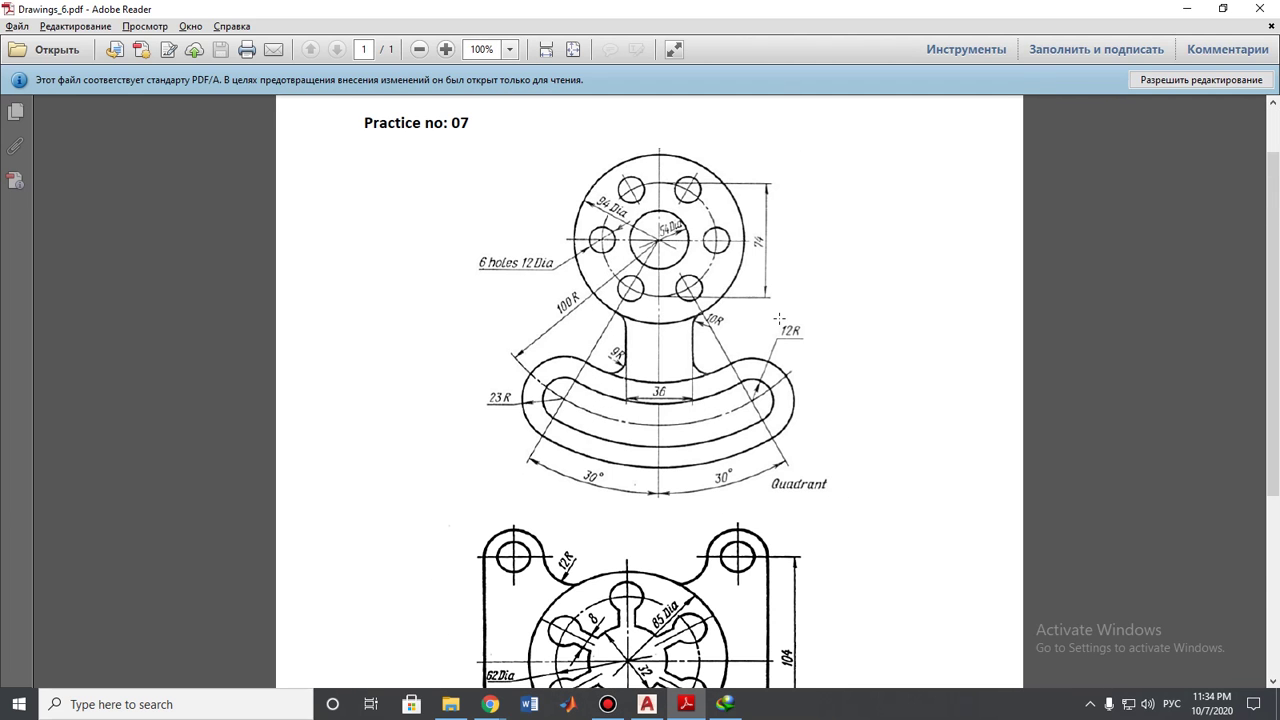
pyautogui.scroll(1, 779, 318)
pyautogui.keyDown('ctrl'); pyautogui.scroll(1, 779, 318); pyautogui.keyUp('ctrl')
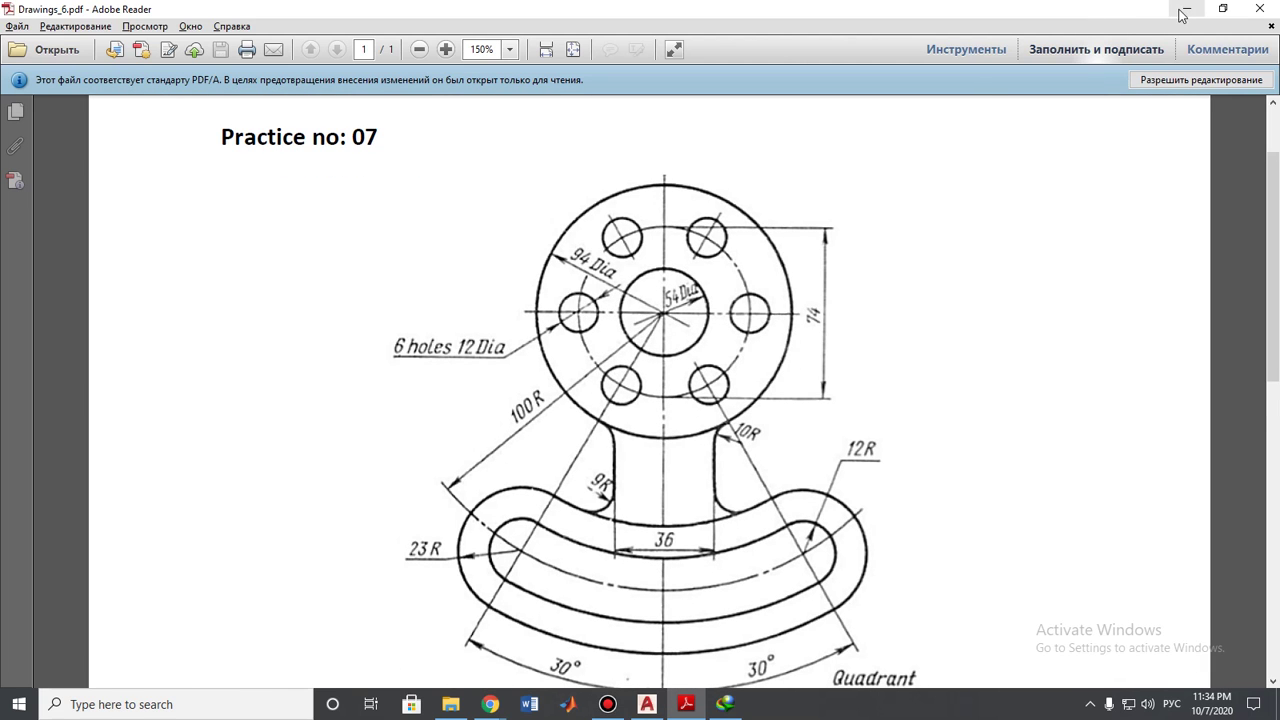
pyautogui.keyDown('ctrl'); pyautogui.scroll(-1, 985, 208); pyautogui.keyUp('ctrl')
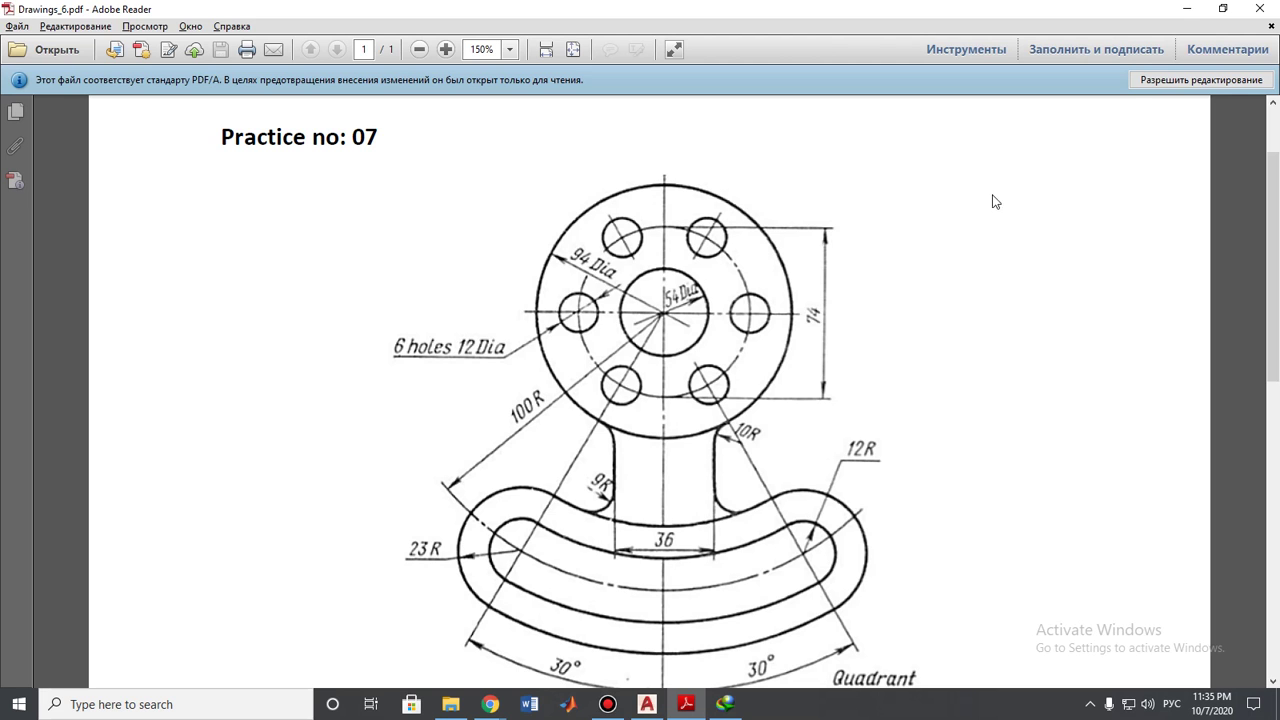
# - Bring up the empty AutoCAD drawing, review the quadrant's dimensions in Adobe Reader once more, and return to AutoCAD
pyautogui.click(1187, 9)
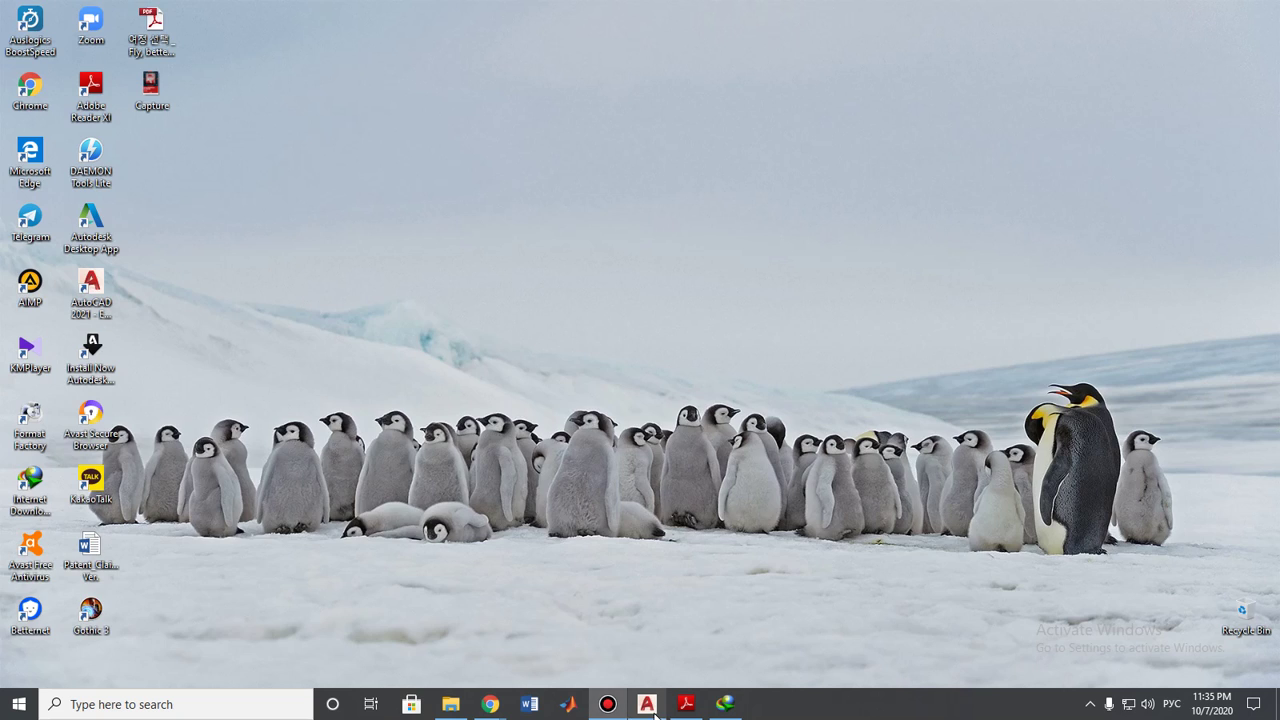
pyautogui.click(647, 704)
pyautogui.click(283, 335)
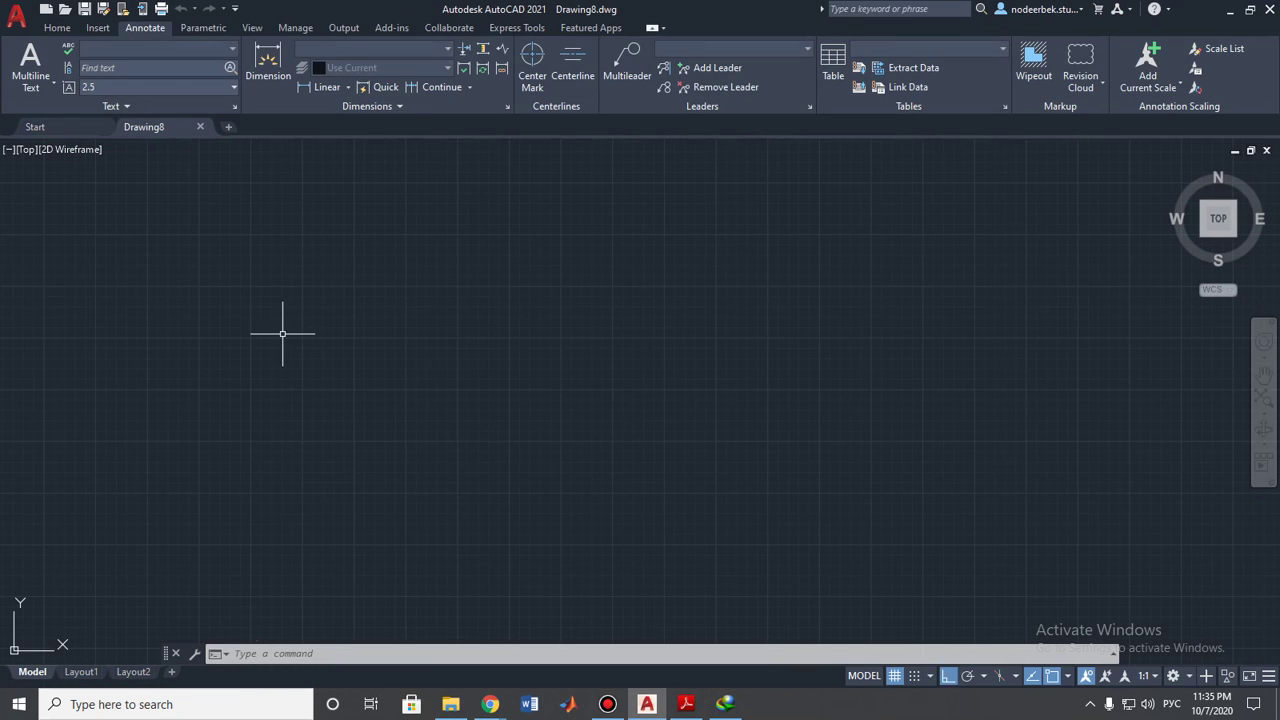
pyautogui.click(686, 704)
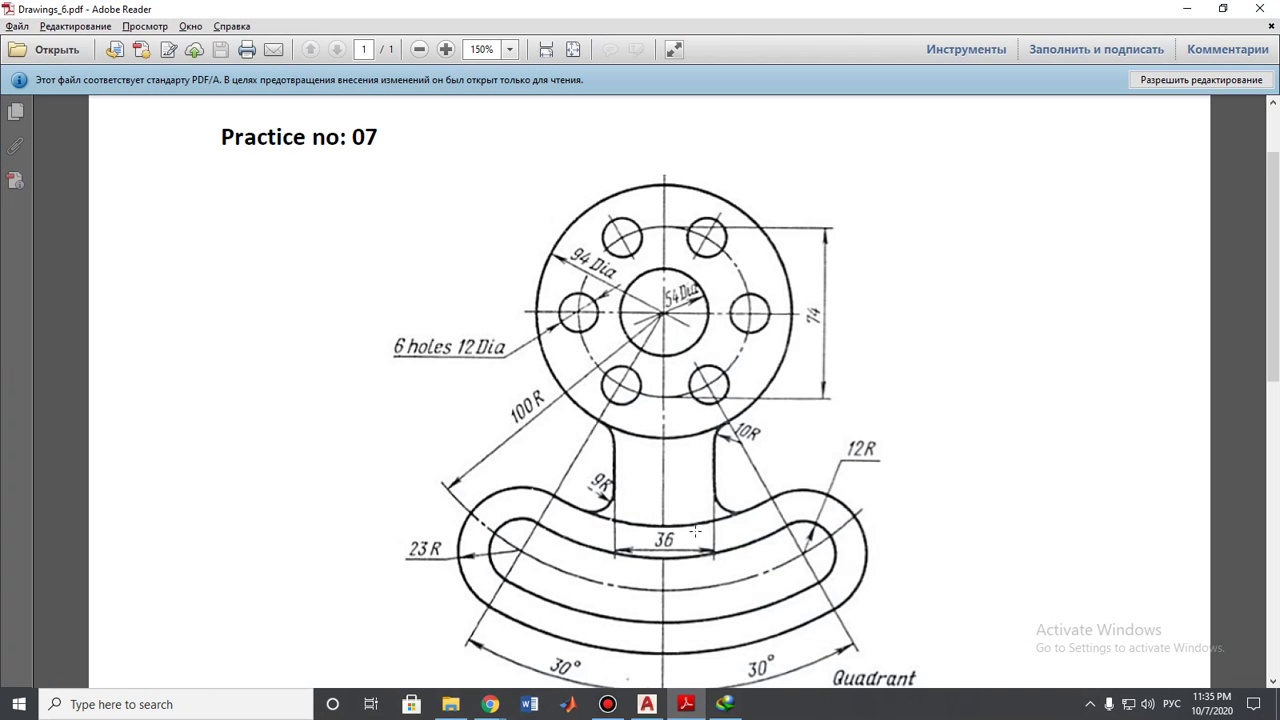
pyautogui.scroll(-1, 697, 544)
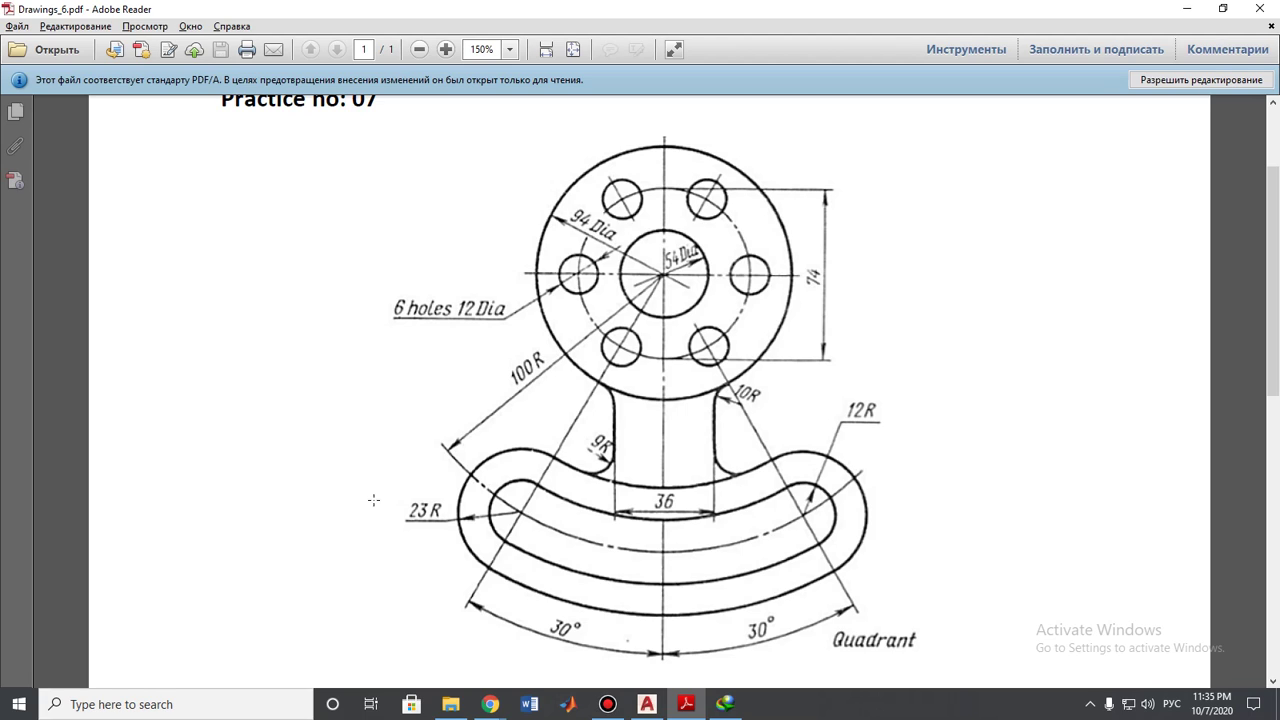
pyautogui.click(1187, 8)
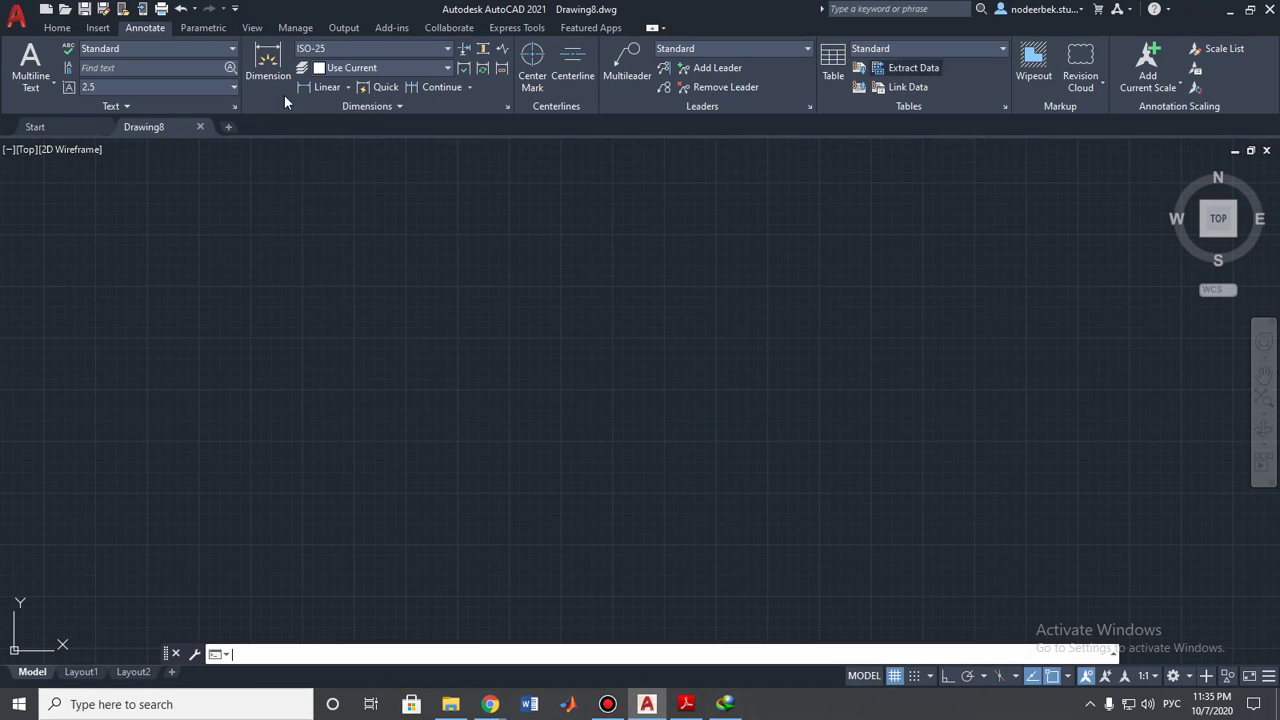
# - Draw a circle with a radius of 100 in the empty model space
pyautogui.click(57, 27)
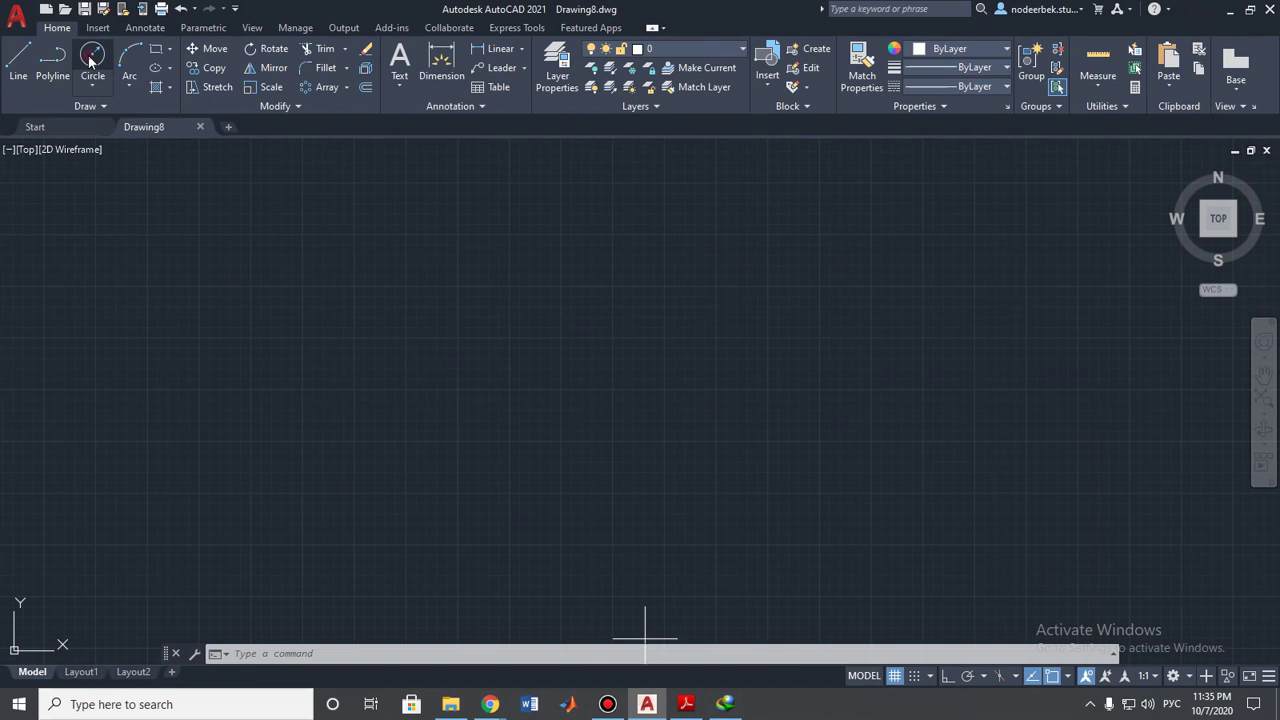
pyautogui.click(92, 55)
pyautogui.click(831, 360)
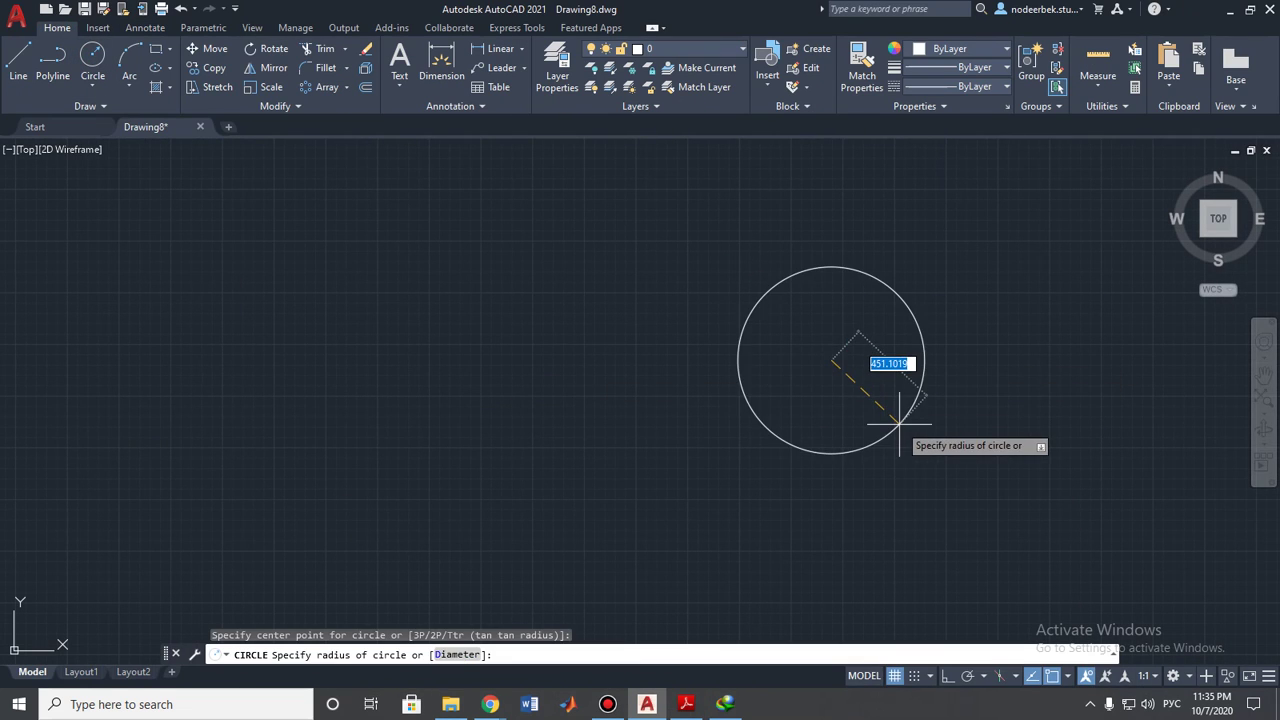
pyautogui.write('100')
pyautogui.press('Return')
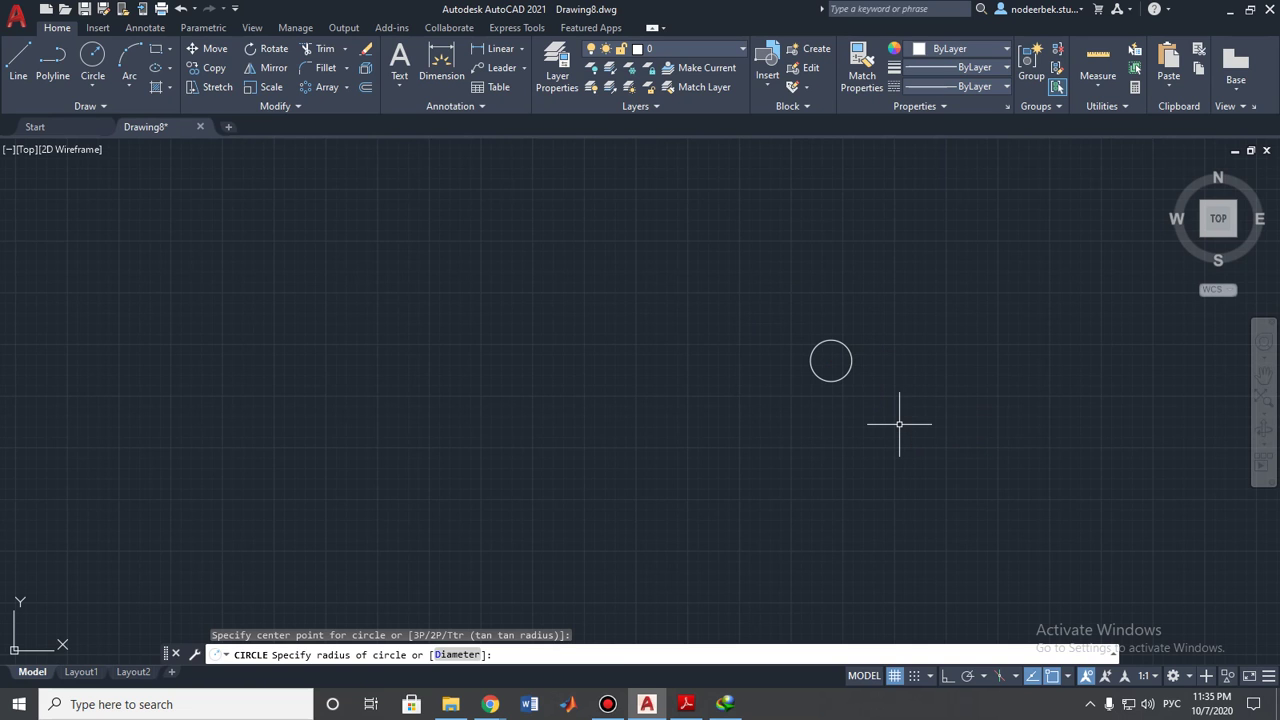
pyautogui.scroll(8, 751, 329)
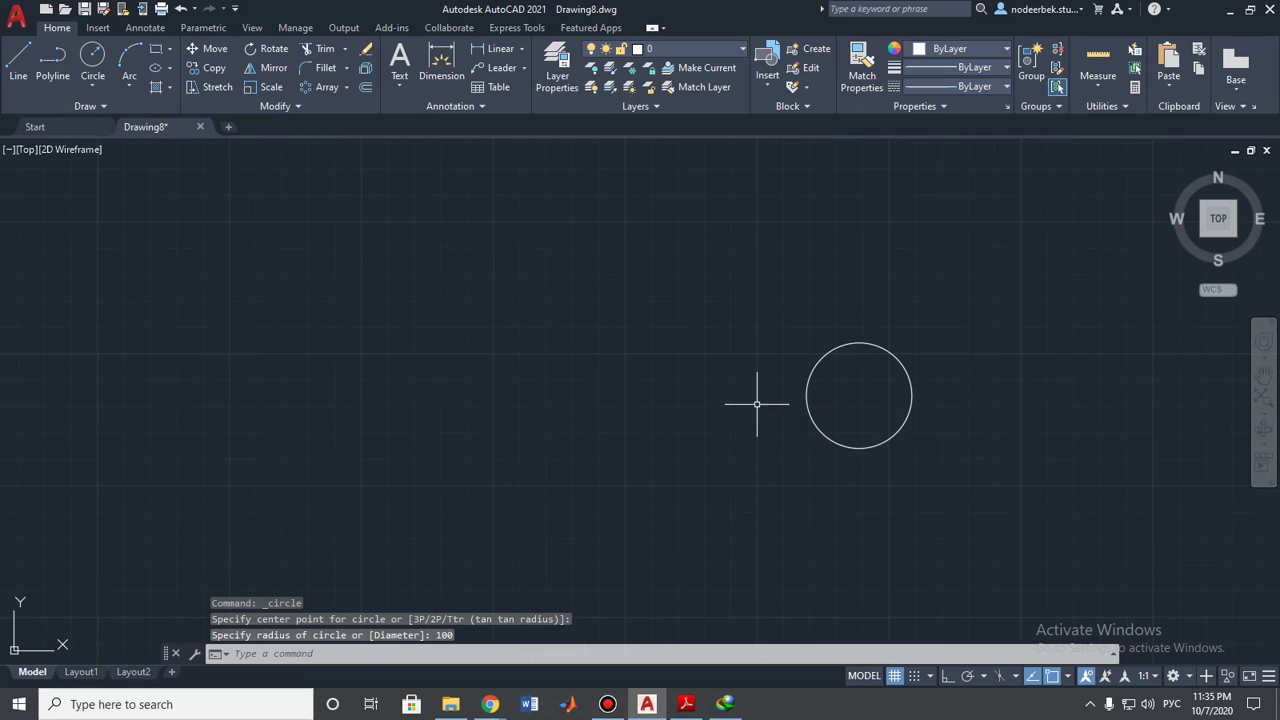
pyautogui.moveTo(720, 368)
pyautogui.mouseDown(button='middle')
pyautogui.moveTo(674, 400)
pyautogui.moveTo(466, 394)
pyautogui.moveTo(514, 398)
pyautogui.mouseUp(button='middle')
pyautogui.scroll(2, 636, 396)
pyautogui.scroll(-2, 477, 391)
pyautogui.scroll(2, 477, 391)
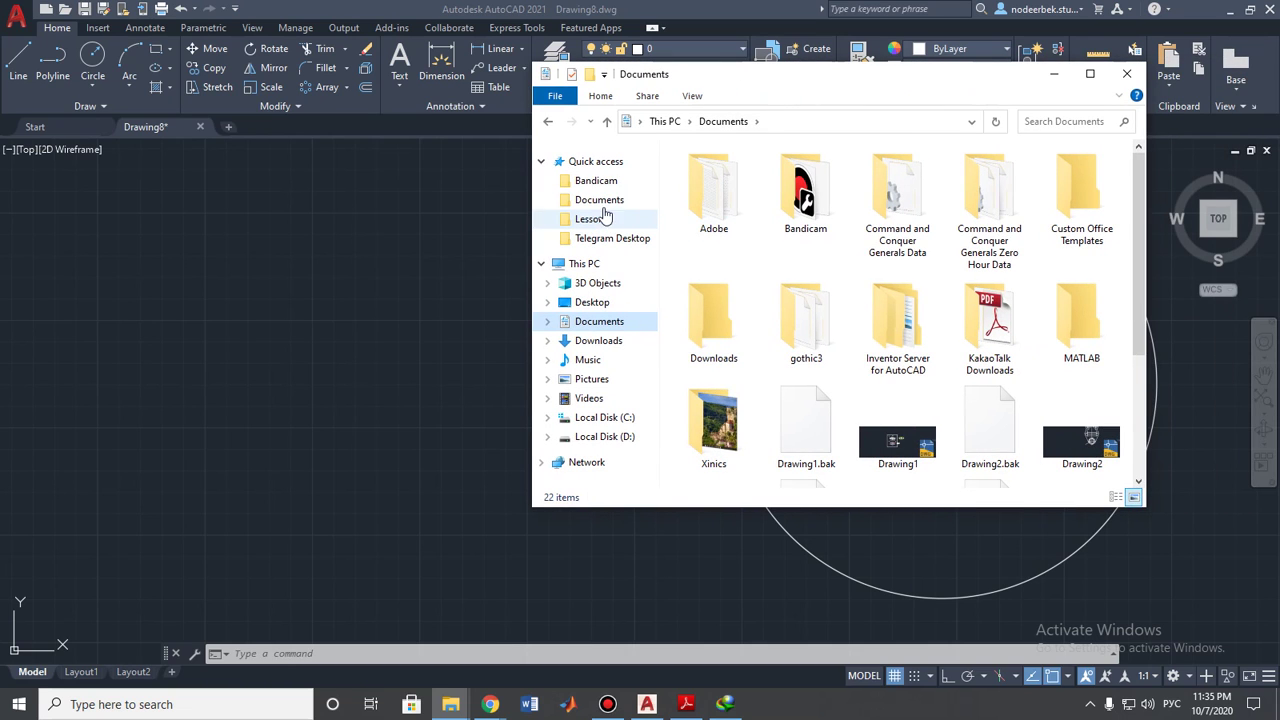
# - Attach page 1 of Drawings_6 from the downloaded Documents folder, with its insertion point below and beside the circle
pyautogui.click(600, 201)
pyautogui.click(737, 190)
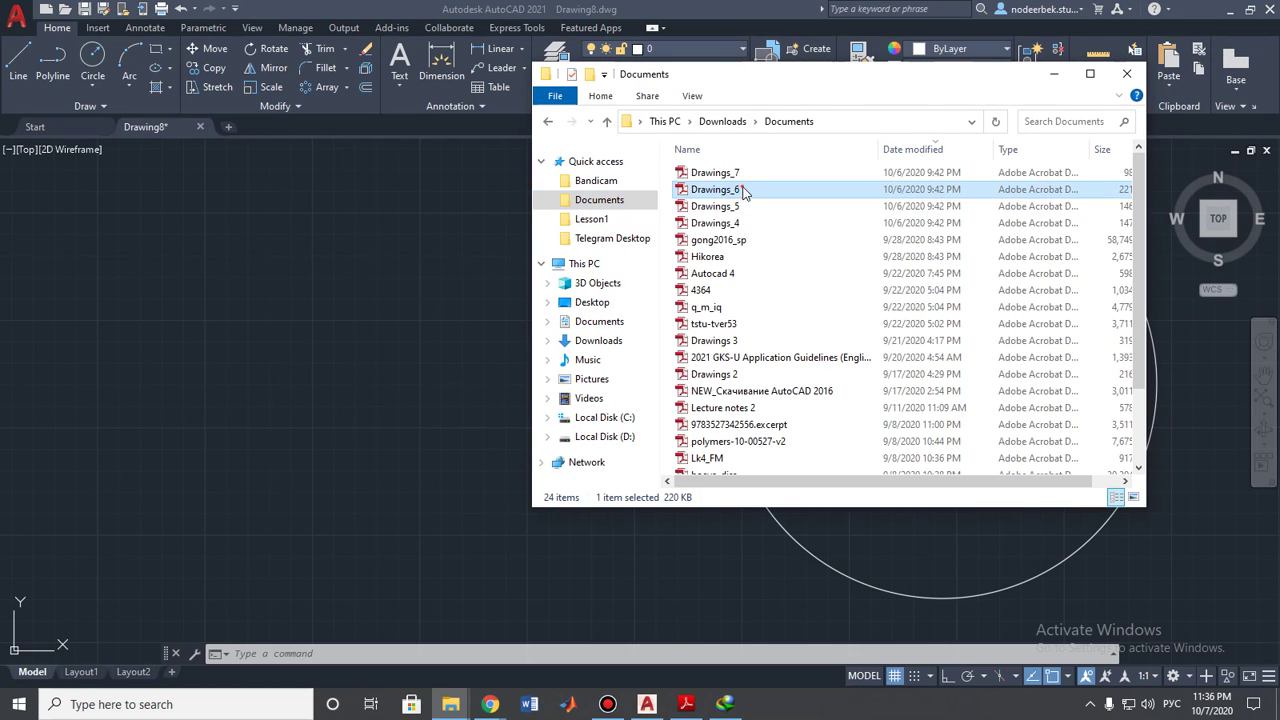
pyautogui.click(210, 370)
pyautogui.press('Return')
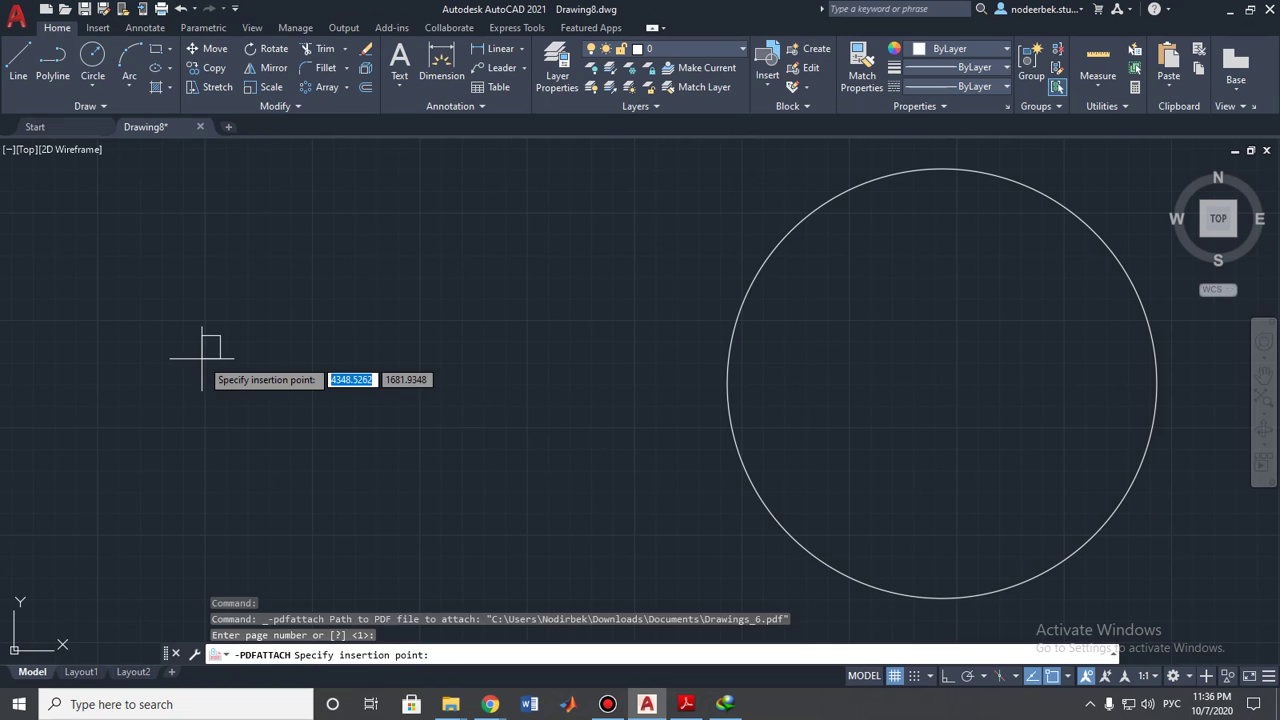
pyautogui.click(32, 630)
# - Size the attached PDF page freehand so it fits beside the circle, and place it upright at 0 rotation with Ortho on
pyautogui.scroll(-4, 80, 592)
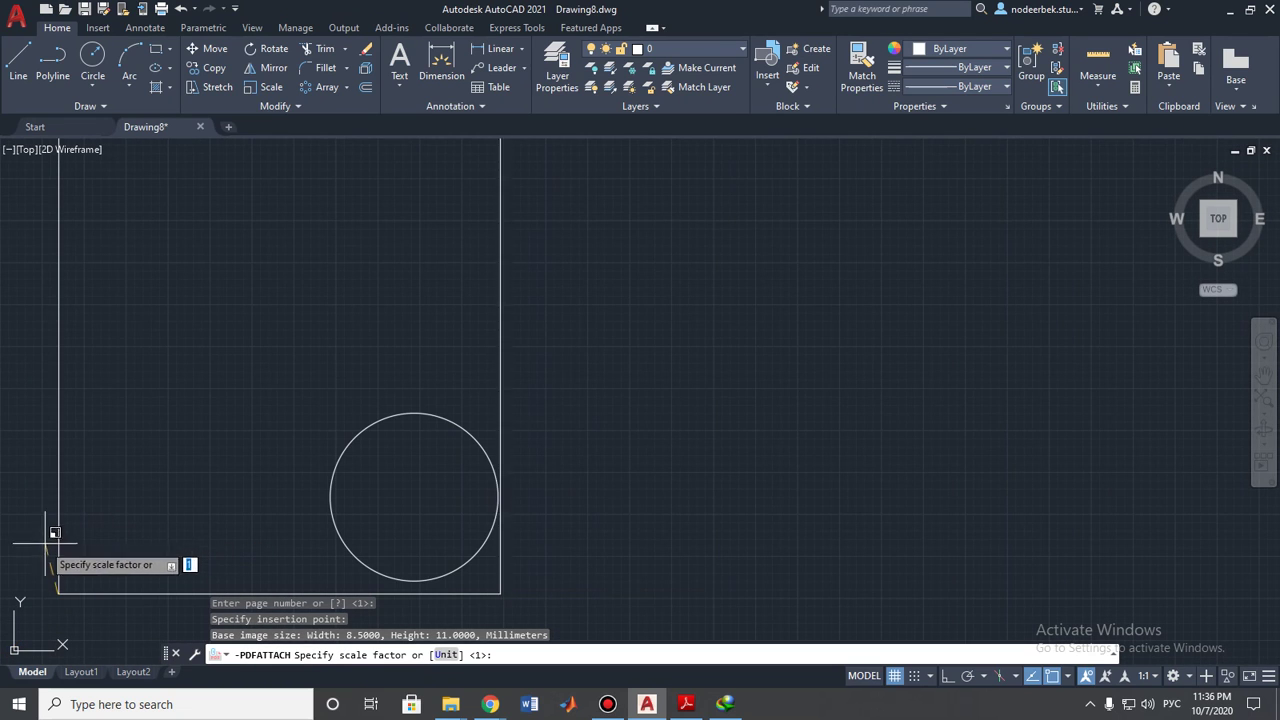
pyautogui.scroll(3, 77, 549)
pyautogui.scroll(2, 150, 500)
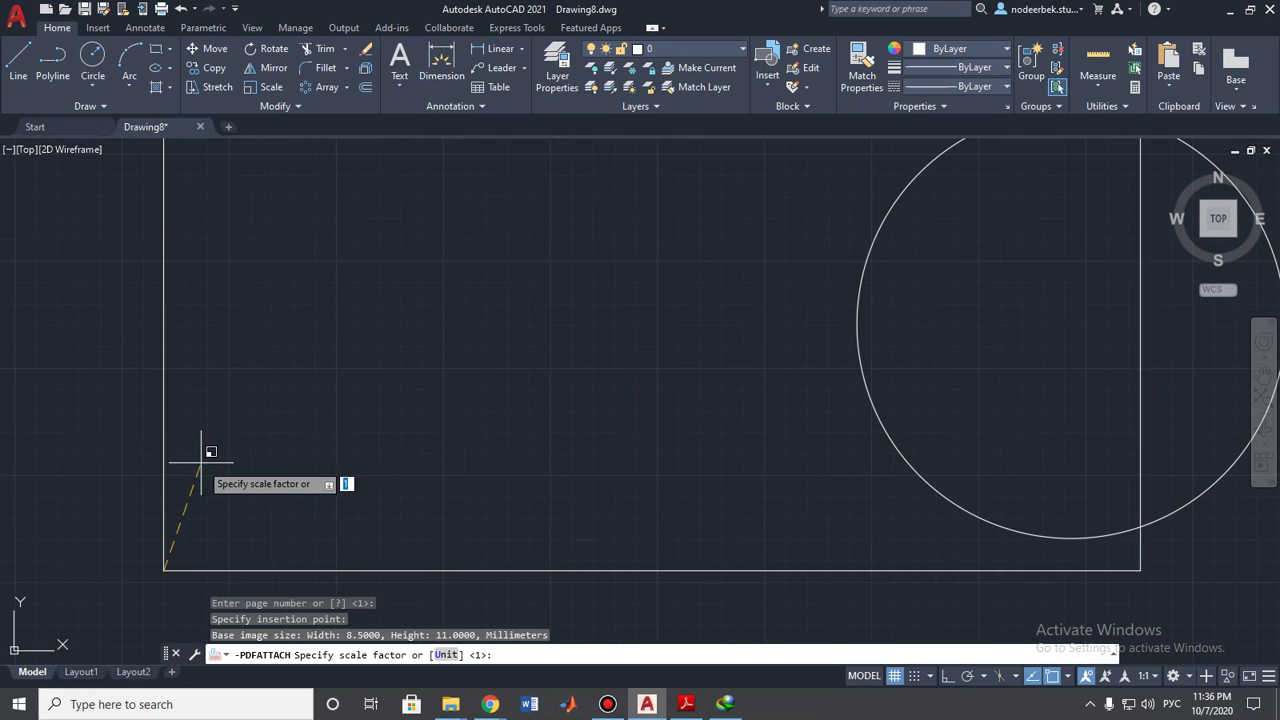
pyautogui.scroll(-1, 123, 500)
pyautogui.moveTo(129, 514); pyautogui.dragTo(92, 548, button='middle')
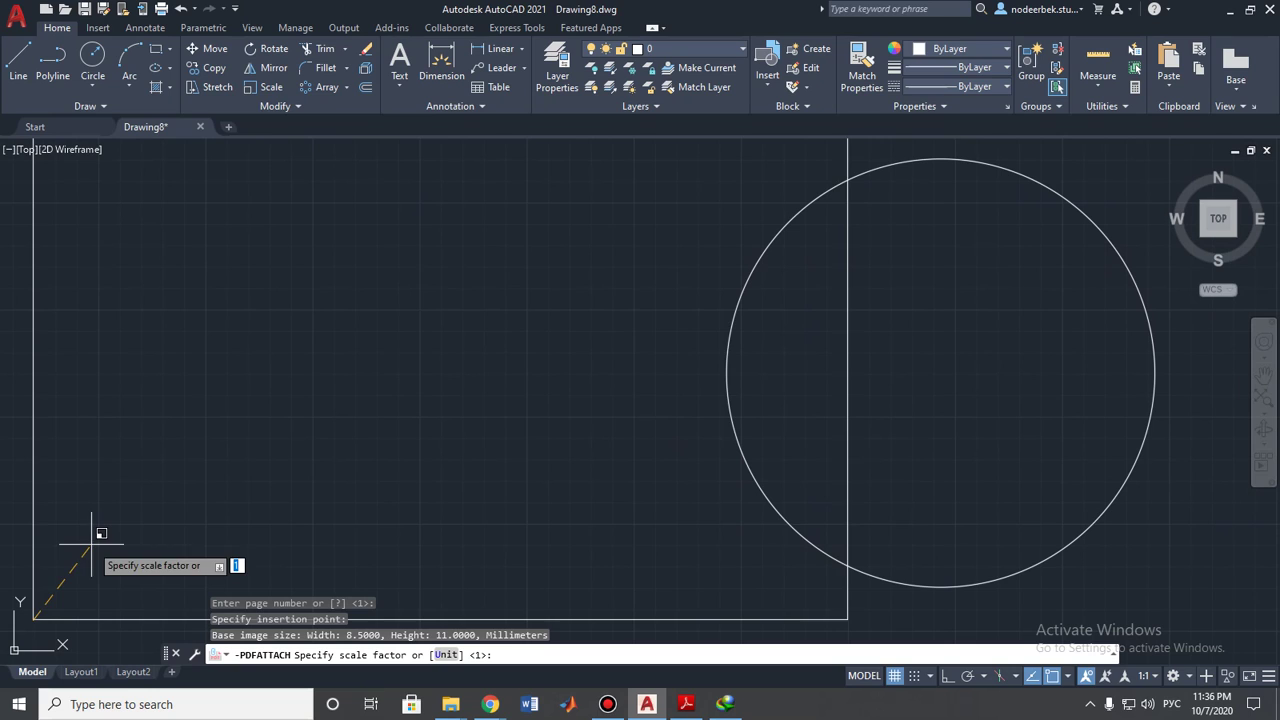
pyautogui.click(42, 550)
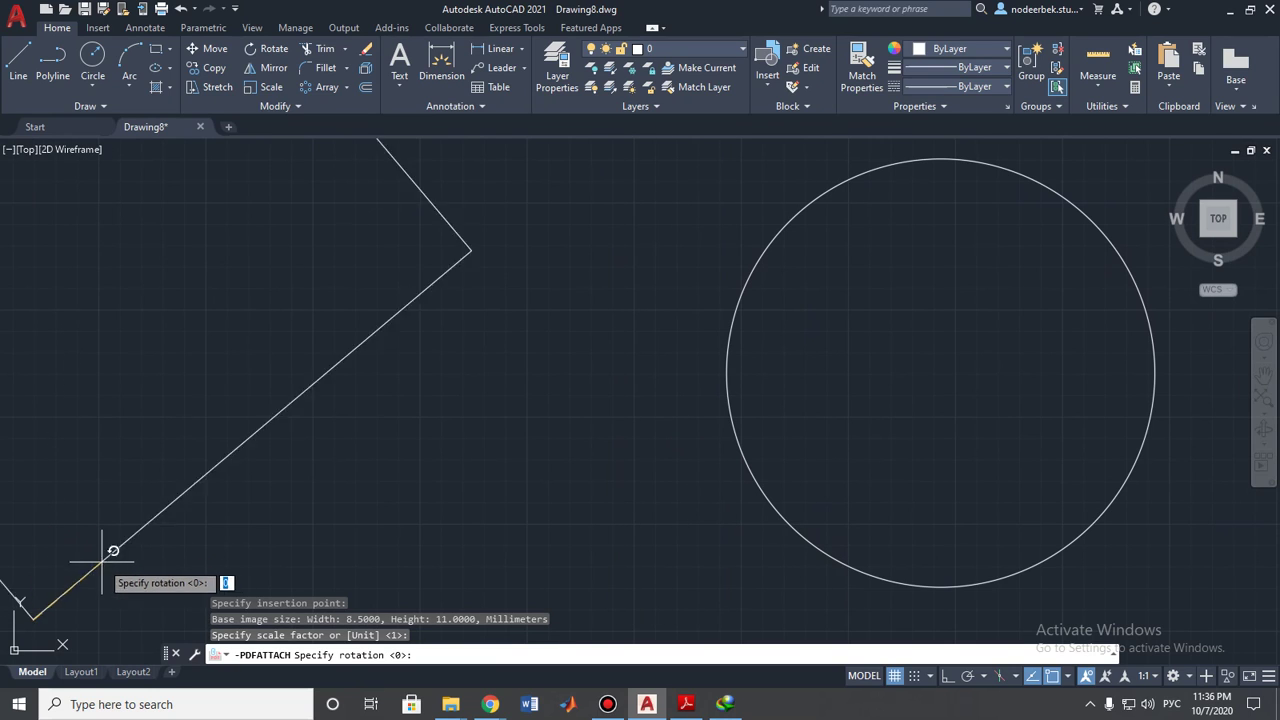
pyautogui.press('F8')
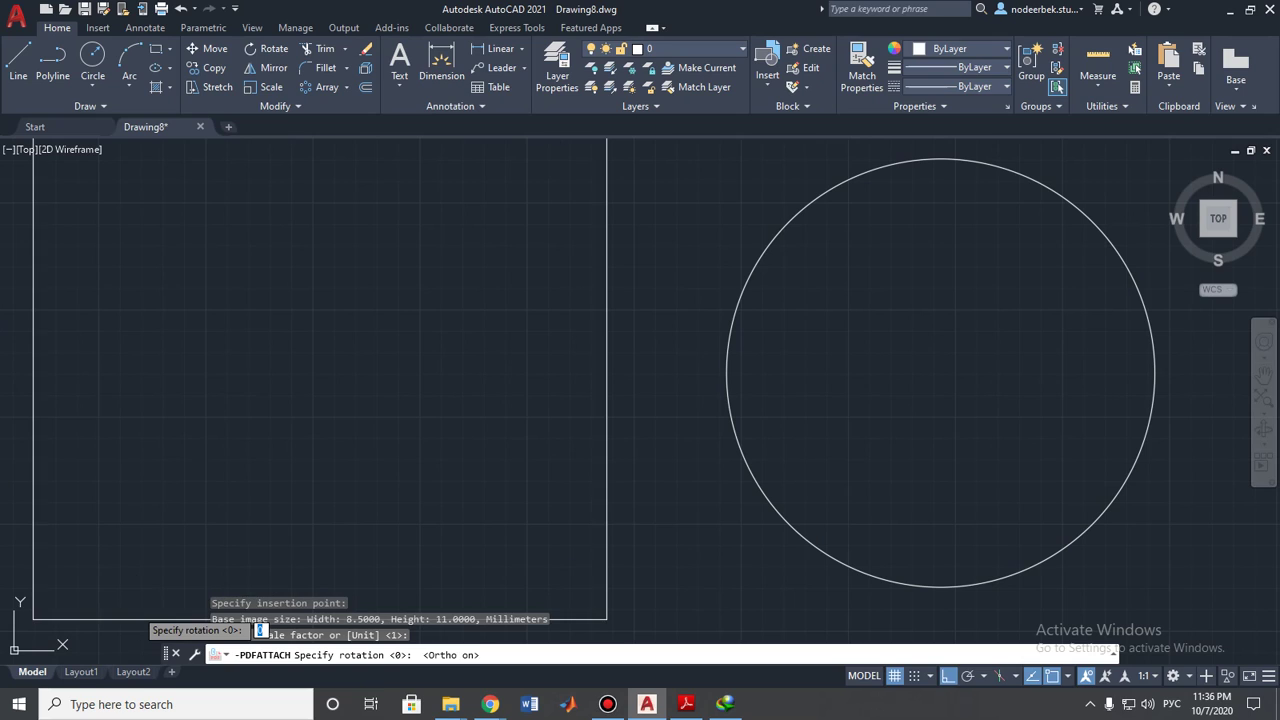
pyautogui.click(259, 630)
pyautogui.press('Escape')
# - Delete the circle of radius 100 beside the attached PDF page
pyautogui.moveTo(341, 396)
pyautogui.mouseDown(button='middle')
pyautogui.moveTo(367, 513)
pyautogui.moveTo(349, 440)
pyautogui.moveTo(320, 515)
pyautogui.moveTo(244, 345)
pyautogui.moveTo(272, 445)
pyautogui.mouseUp(button='middle')
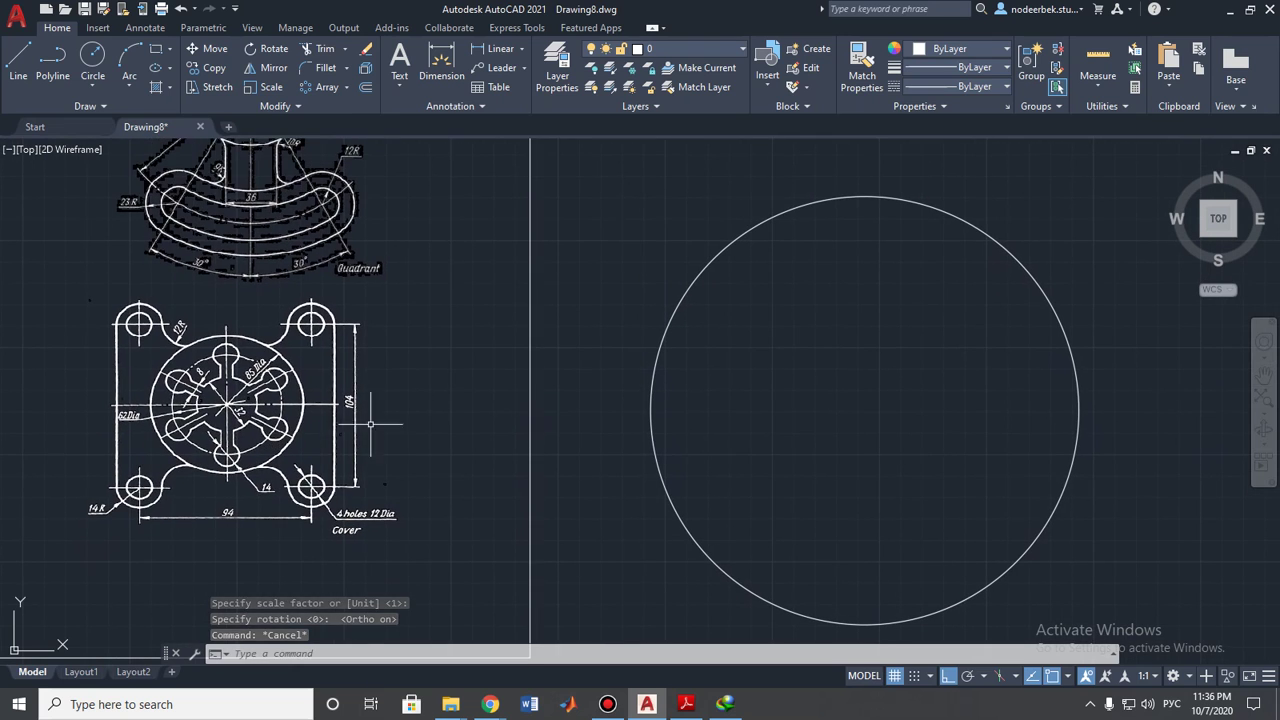
pyautogui.click(979, 231)
pyautogui.press('Delete')
pyautogui.moveTo(482, 229); pyautogui.dragTo(549, 331, button='middle')
pyautogui.moveTo(512, 196); pyautogui.dragTo(525, 254, button='middle')
pyautogui.scroll(3, 520, 263)
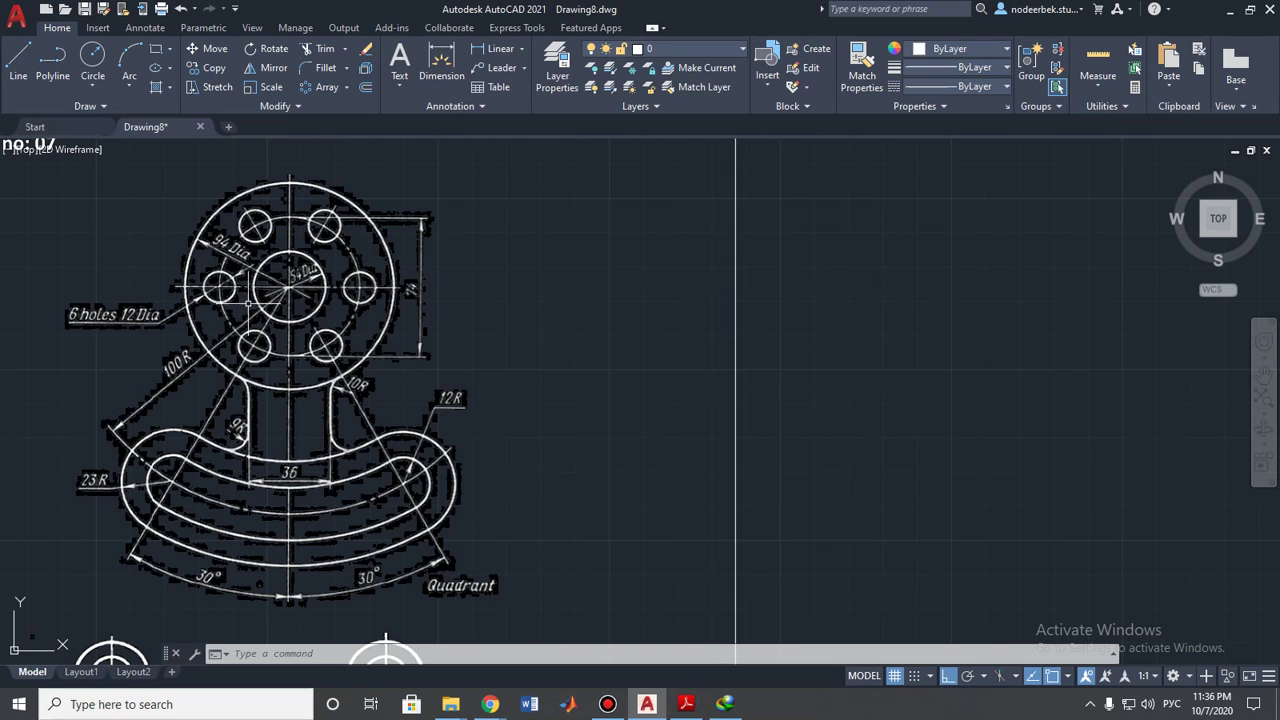
pyautogui.moveTo(190, 328)
pyautogui.mouseDown(button='middle')
pyautogui.moveTo(236, 322)
pyautogui.moveTo(230, 339)
pyautogui.mouseUp(button='middle')
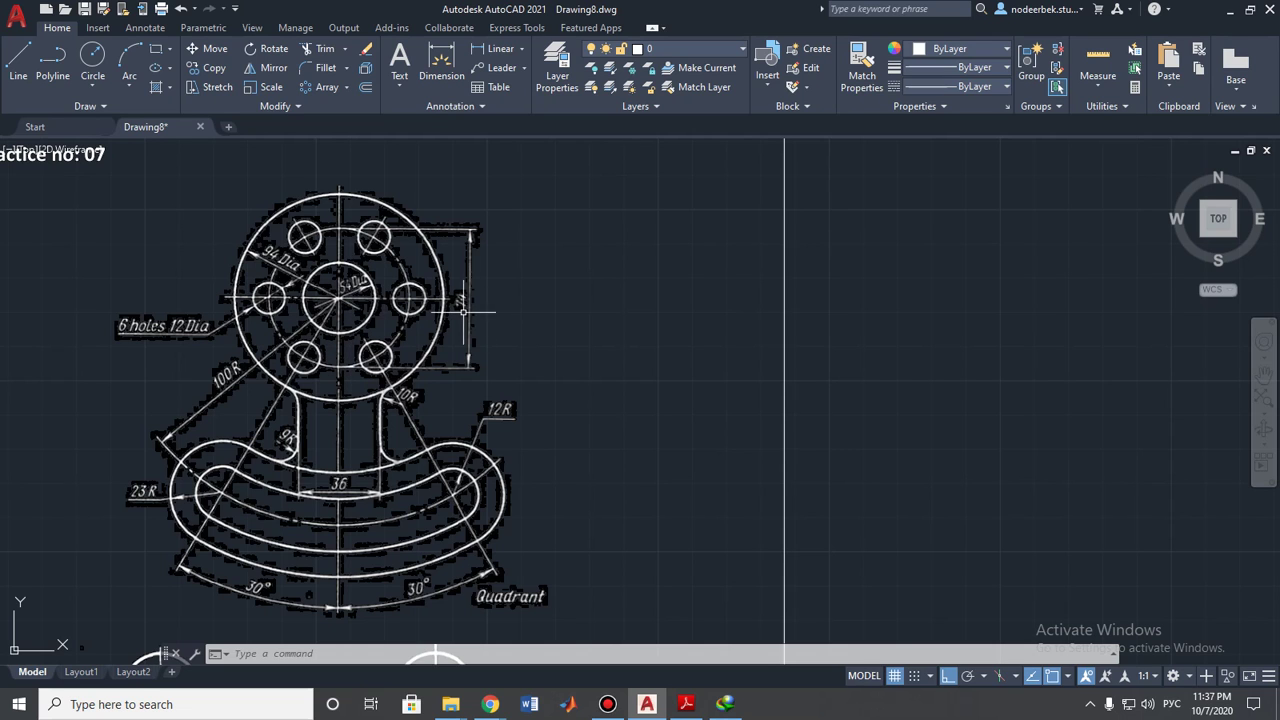
pyautogui.moveTo(744, 325); pyautogui.dragTo(586, 352, button='middle')
pyautogui.click(90, 58)
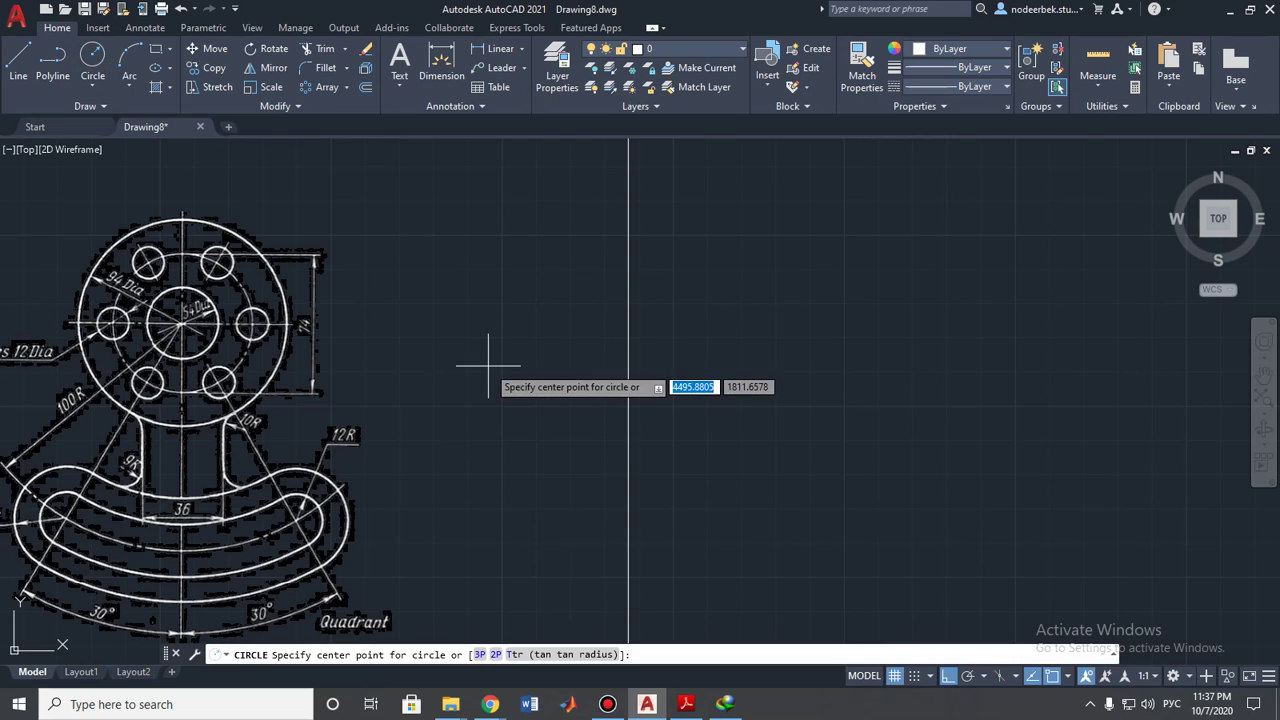
pyautogui.press('Escape')
pyautogui.scroll(-2, 514, 371)
pyautogui.moveTo(514, 371); pyautogui.dragTo(443, 349, button='middle')
pyautogui.scroll(3, 409, 366)
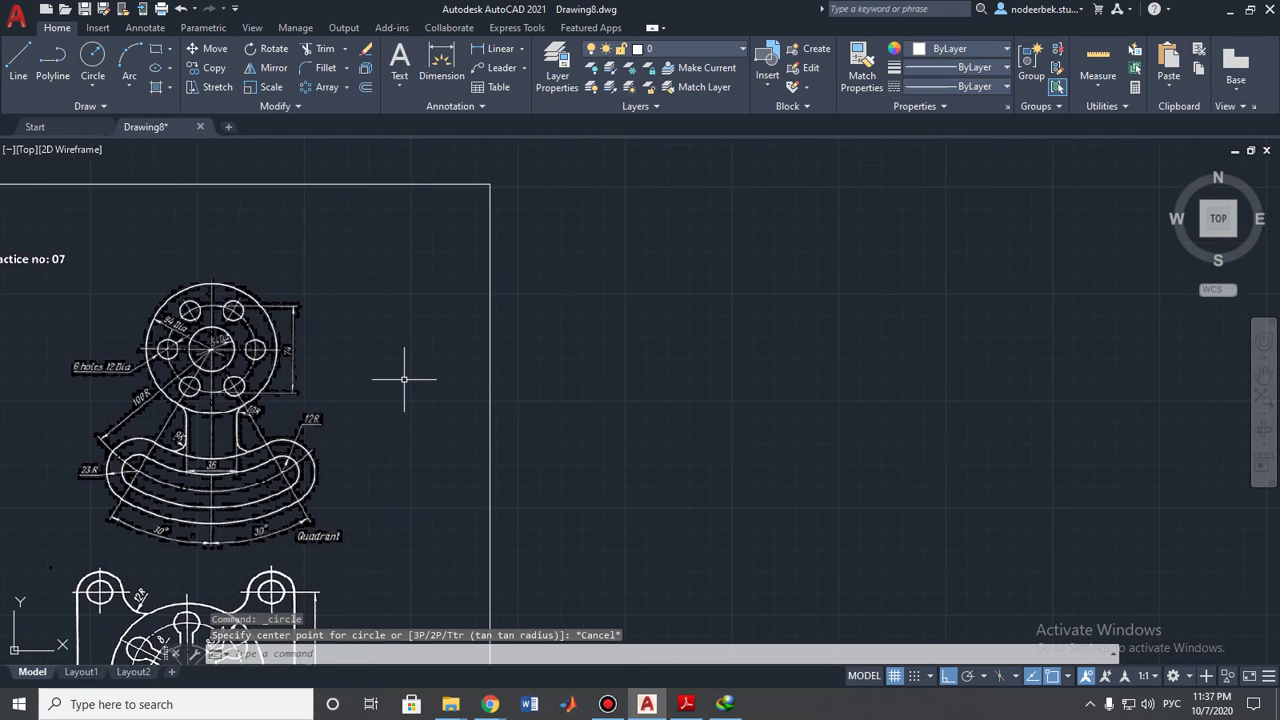
# - Draw a circle with a diameter of 94 in the empty area beside the PDF page, level with the quadrant's hub
pyautogui.click(92, 60)
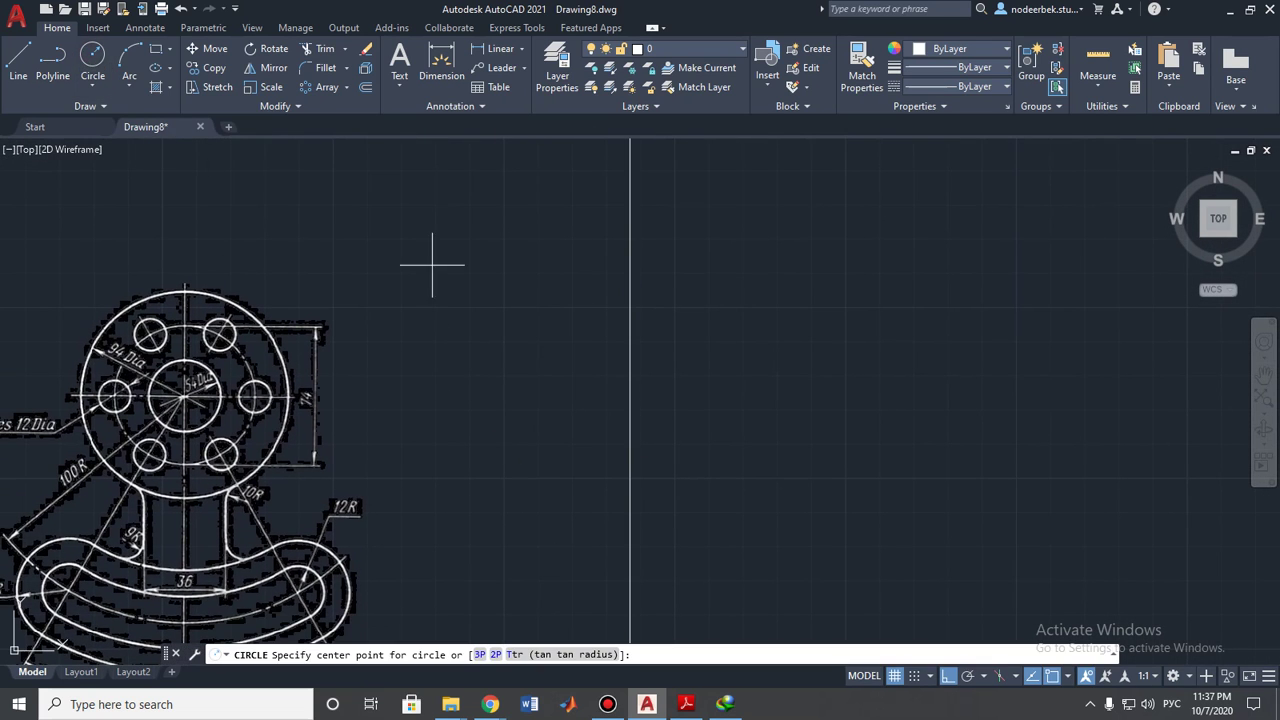
pyautogui.moveTo(959, 399); pyautogui.dragTo(956, 397, button='middle')
pyautogui.scroll(-2, 914, 414)
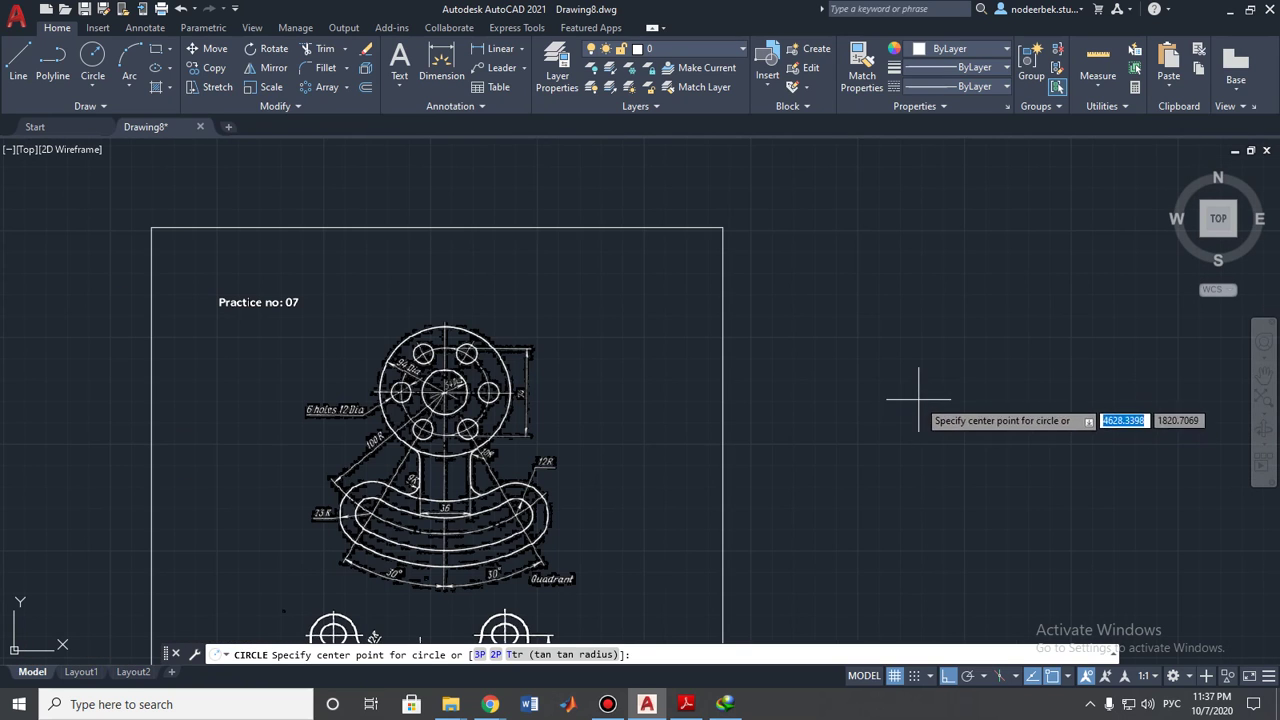
pyautogui.click(918, 400)
pyautogui.press('BackSpace')
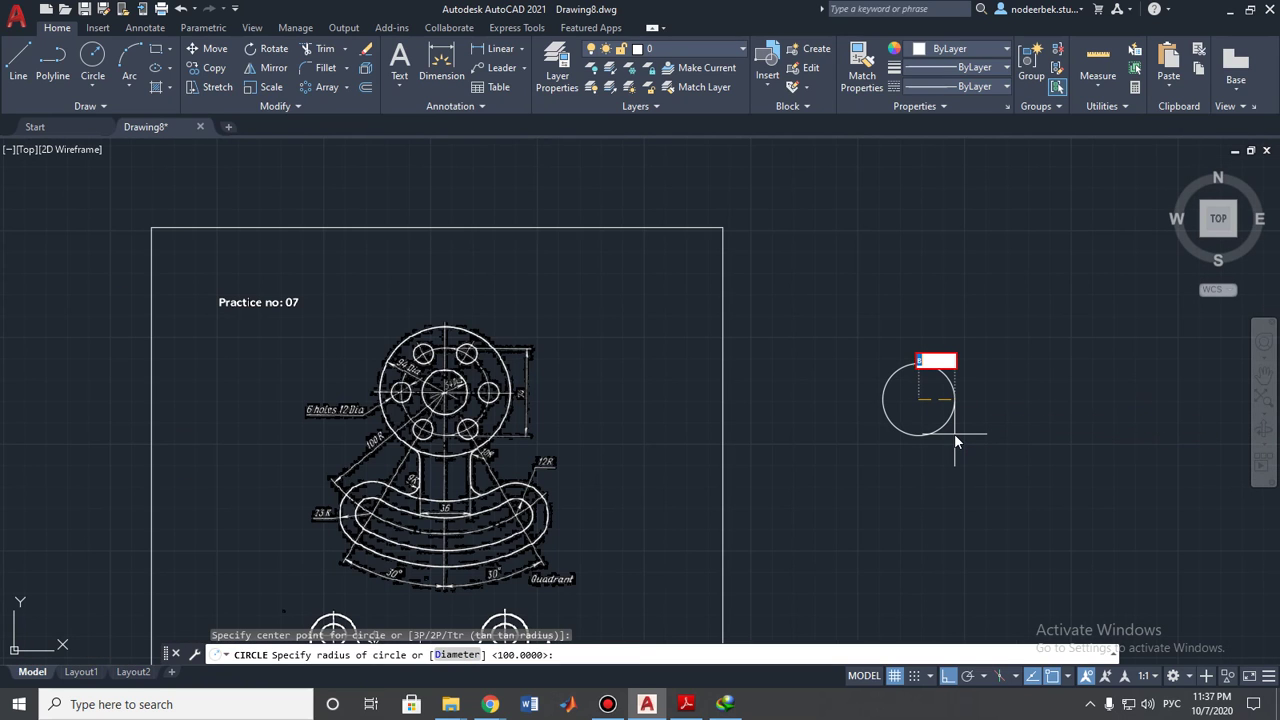
pyautogui.write('d')
pyautogui.press('Return')
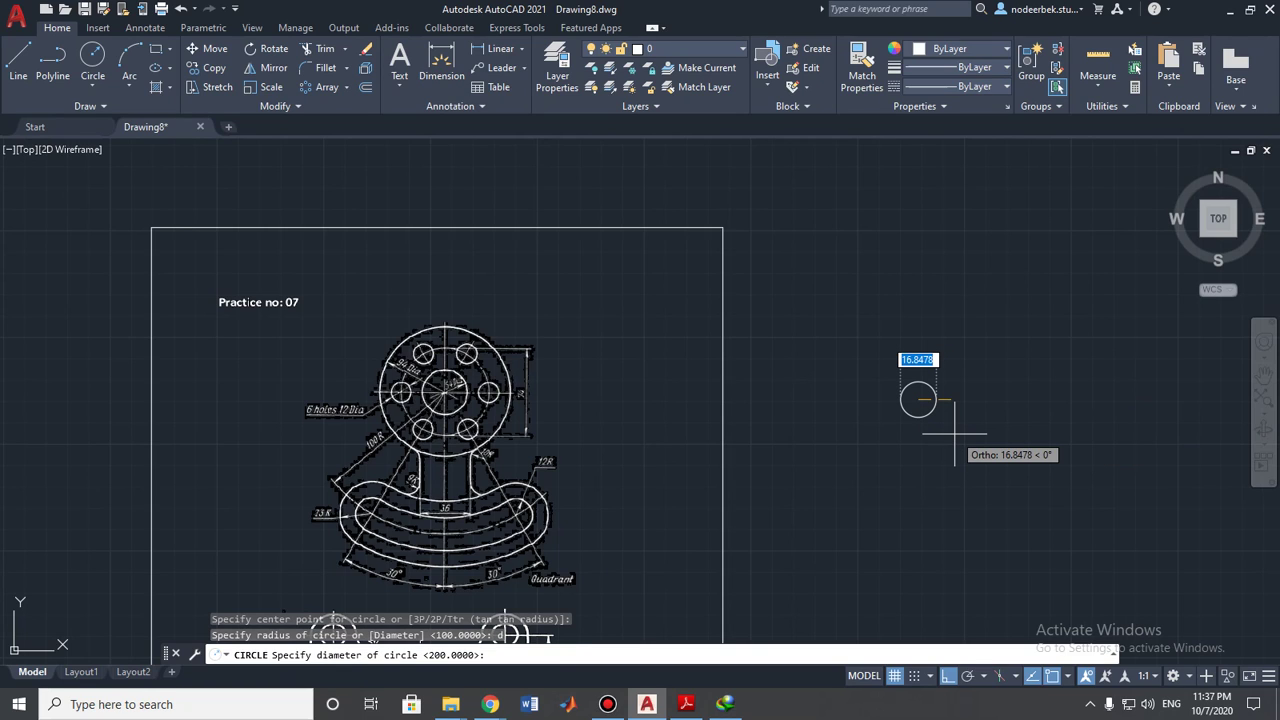
pyautogui.write('9')
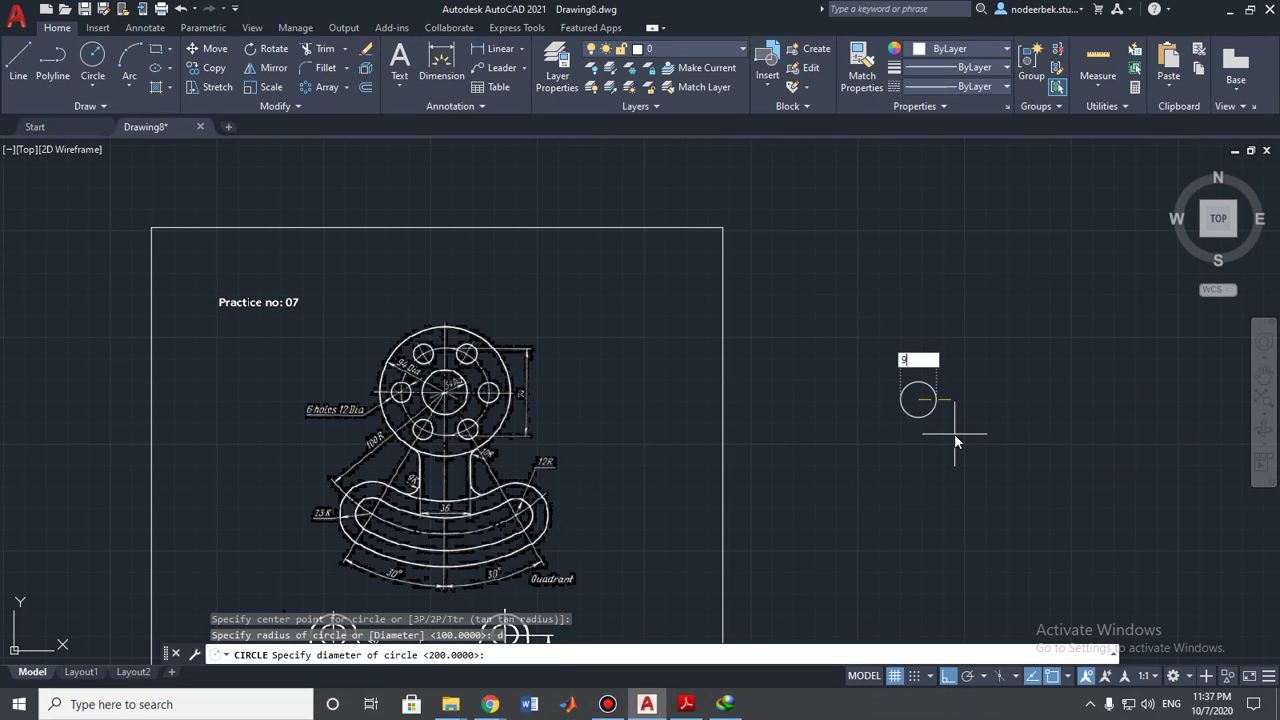
pyautogui.write('4')
pyautogui.press('Return')
pyautogui.press('Return')
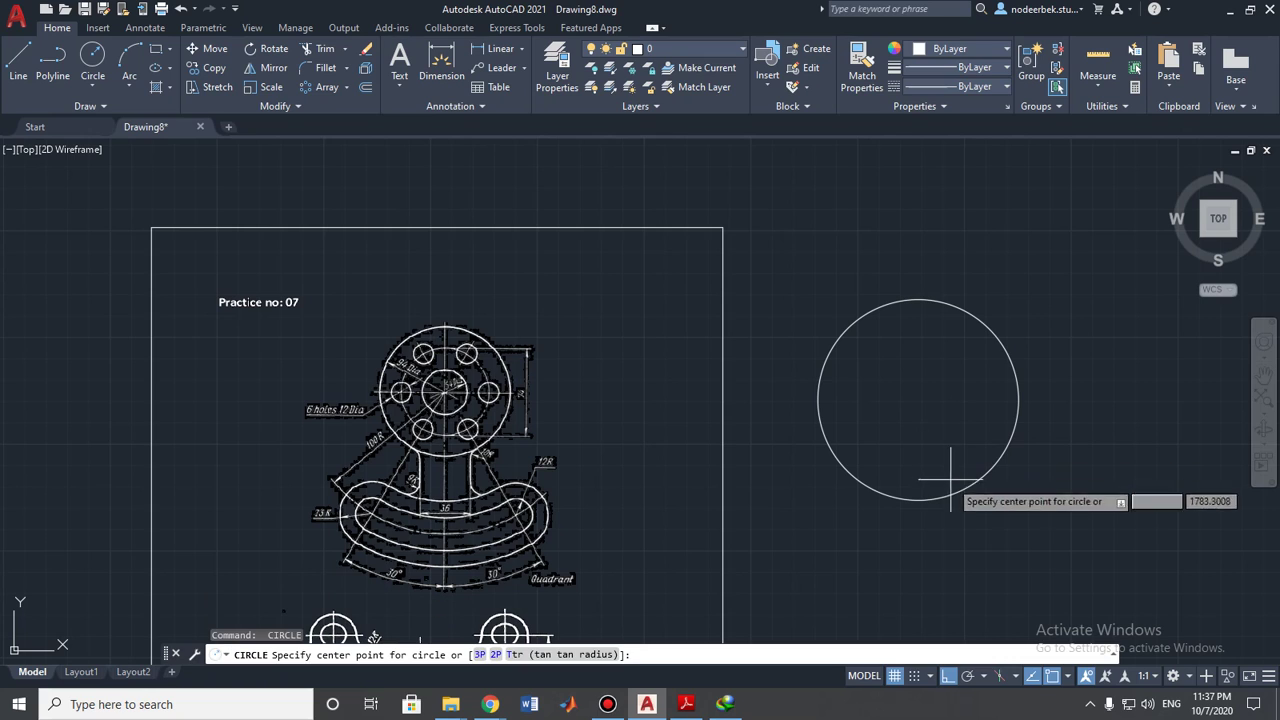
# - Try to draw a circle with a radius of 54 from the centre of the 94-diameter circle
pyautogui.click(918, 500)
pyautogui.press('Escape')
pyautogui.press('Return')
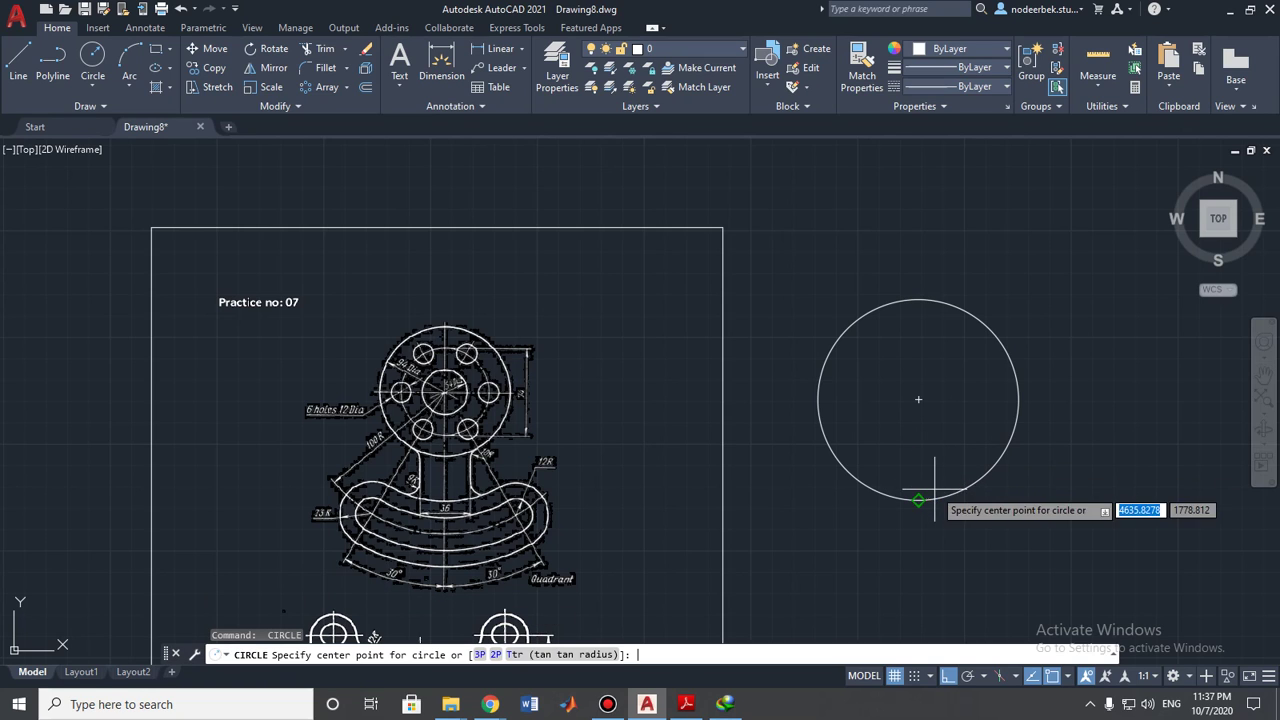
pyautogui.click(918, 400)
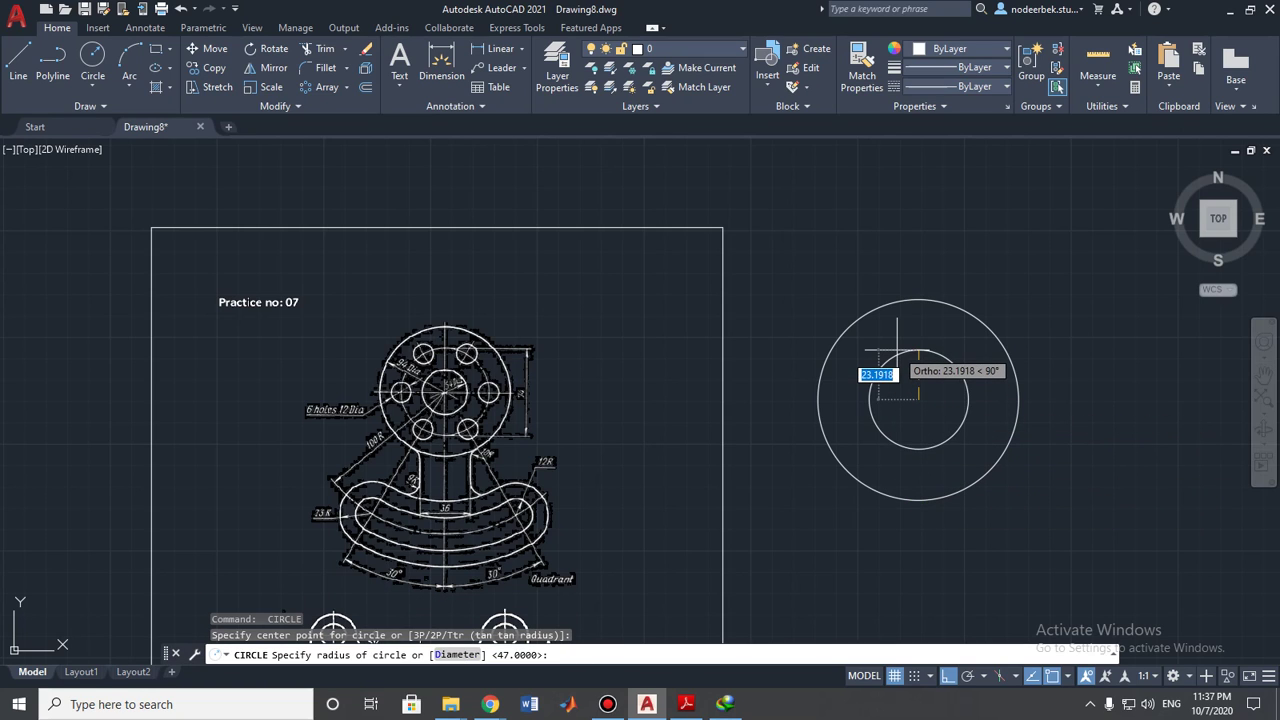
pyautogui.write('54')
pyautogui.press('Return')
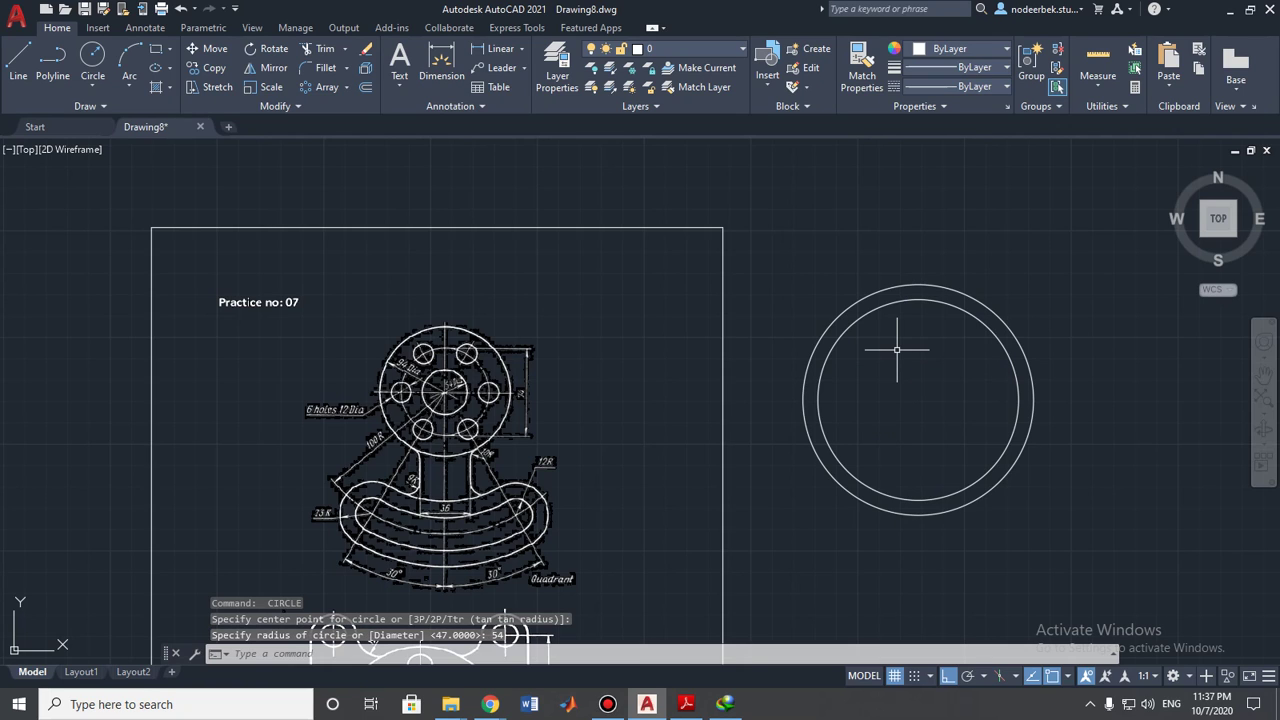
# - Undo the circle of radius 54
pyautogui.hotkey('ctrl', 'z')
pyautogui.write('U')
pyautogui.press('Return')
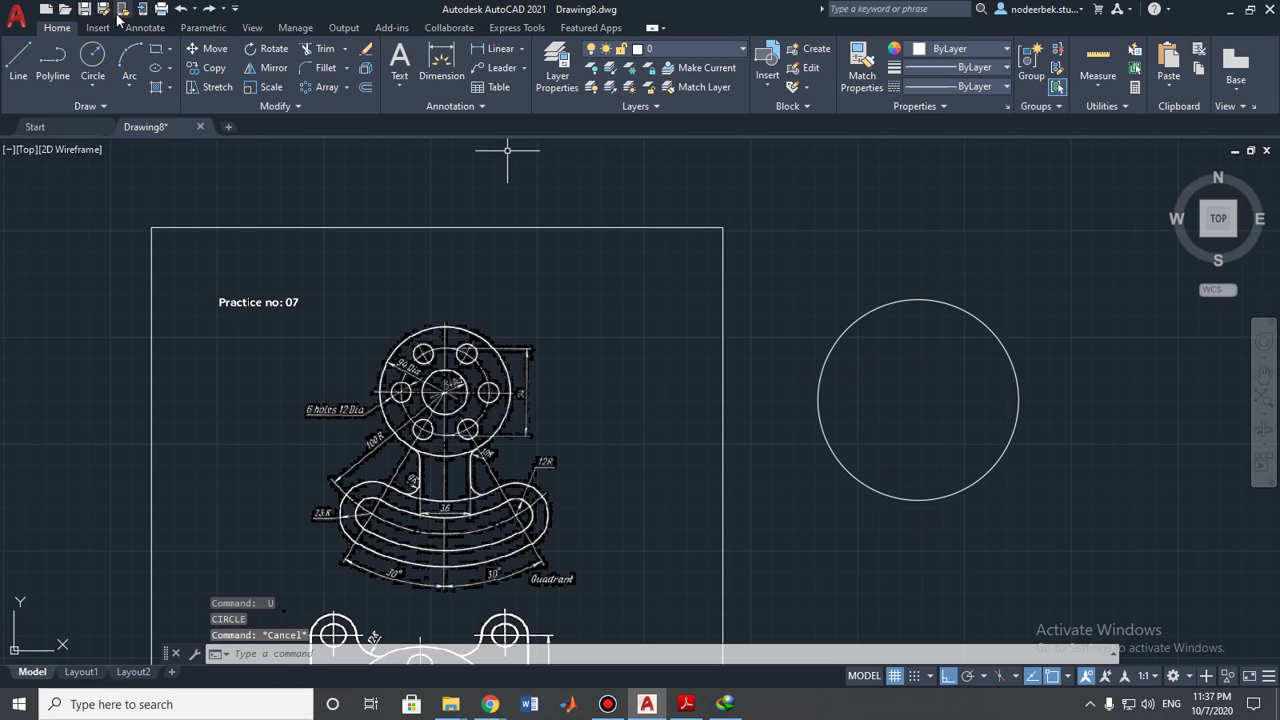
# - Draw a circle with a diameter of 54 concentric with the 94-diameter circle
pyautogui.click(92, 62)
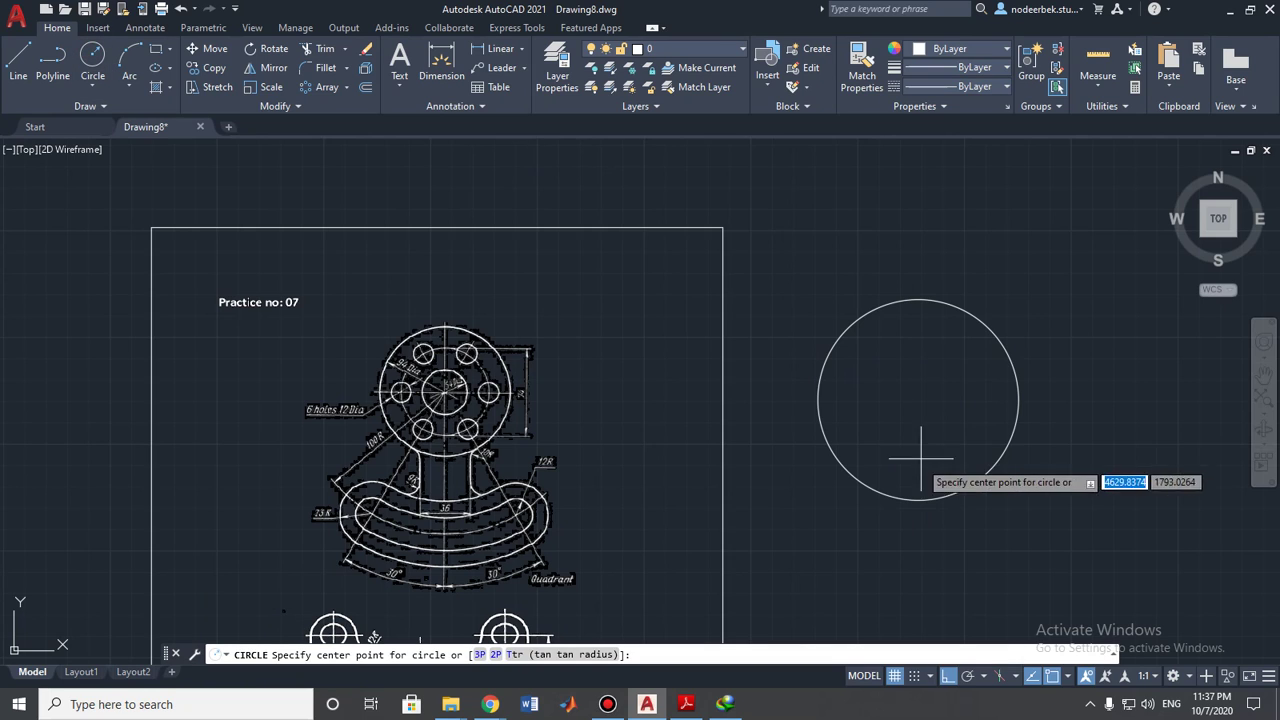
pyautogui.click(918, 399)
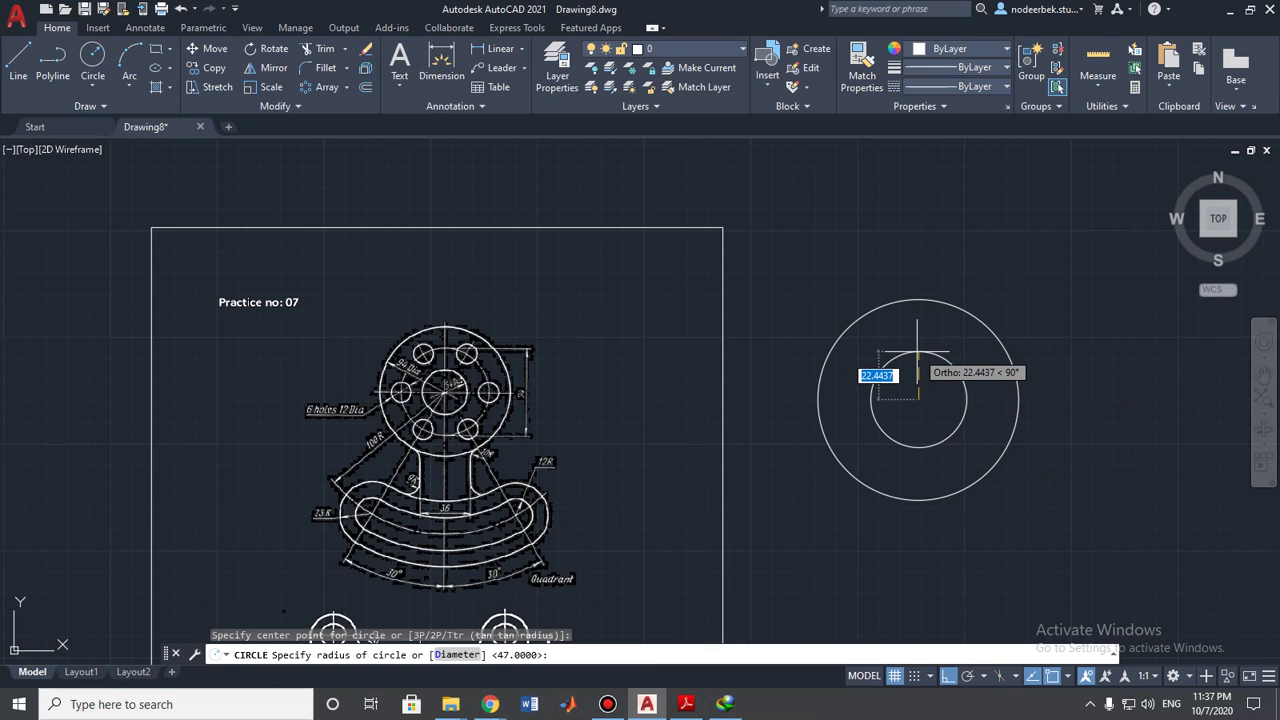
pyautogui.write('d')
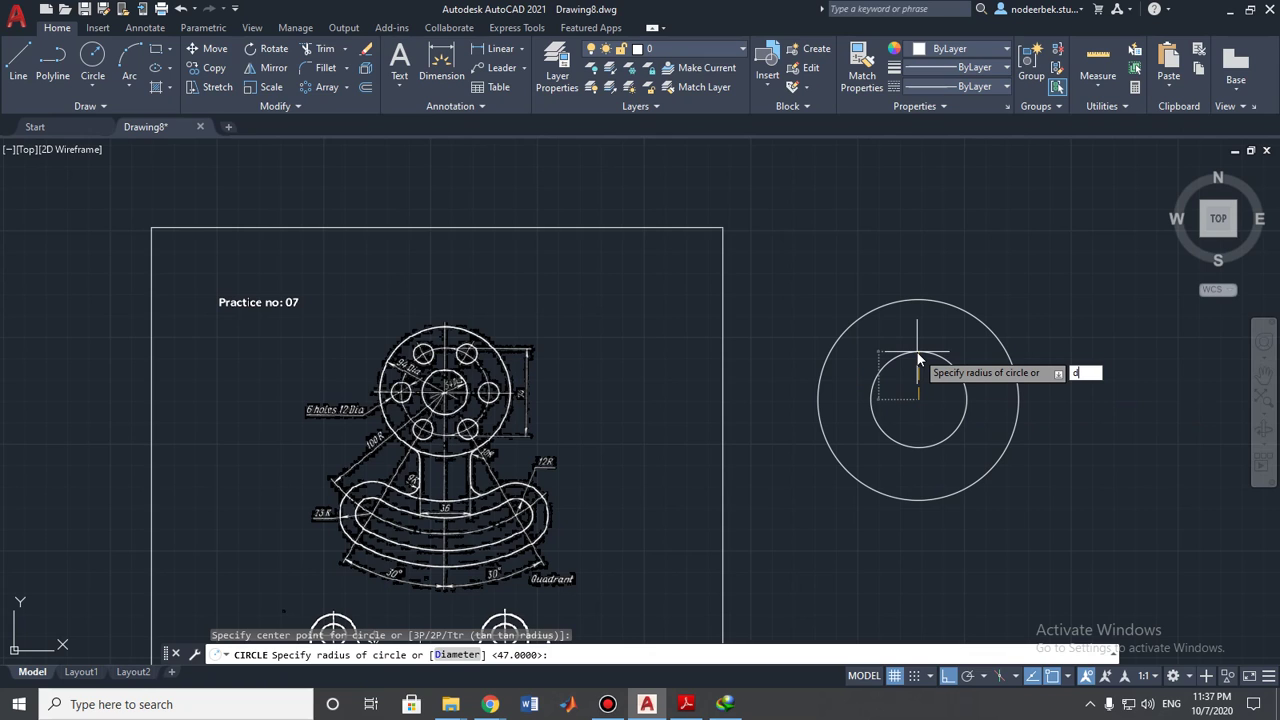
pyautogui.press('Return')
pyautogui.write('54')
pyautogui.press('Return')
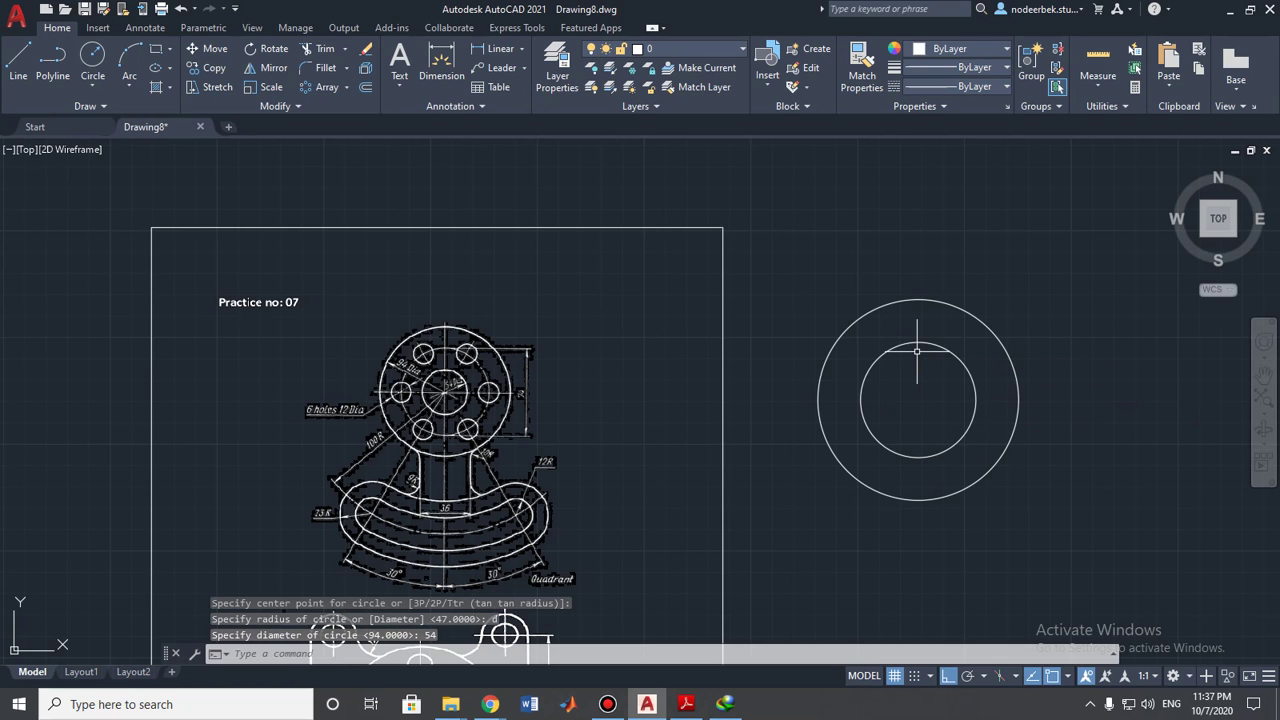
# - Try a circle with a radius of 74 from the common centre of the two circles, and undo it
pyautogui.scroll(2, 884, 368)
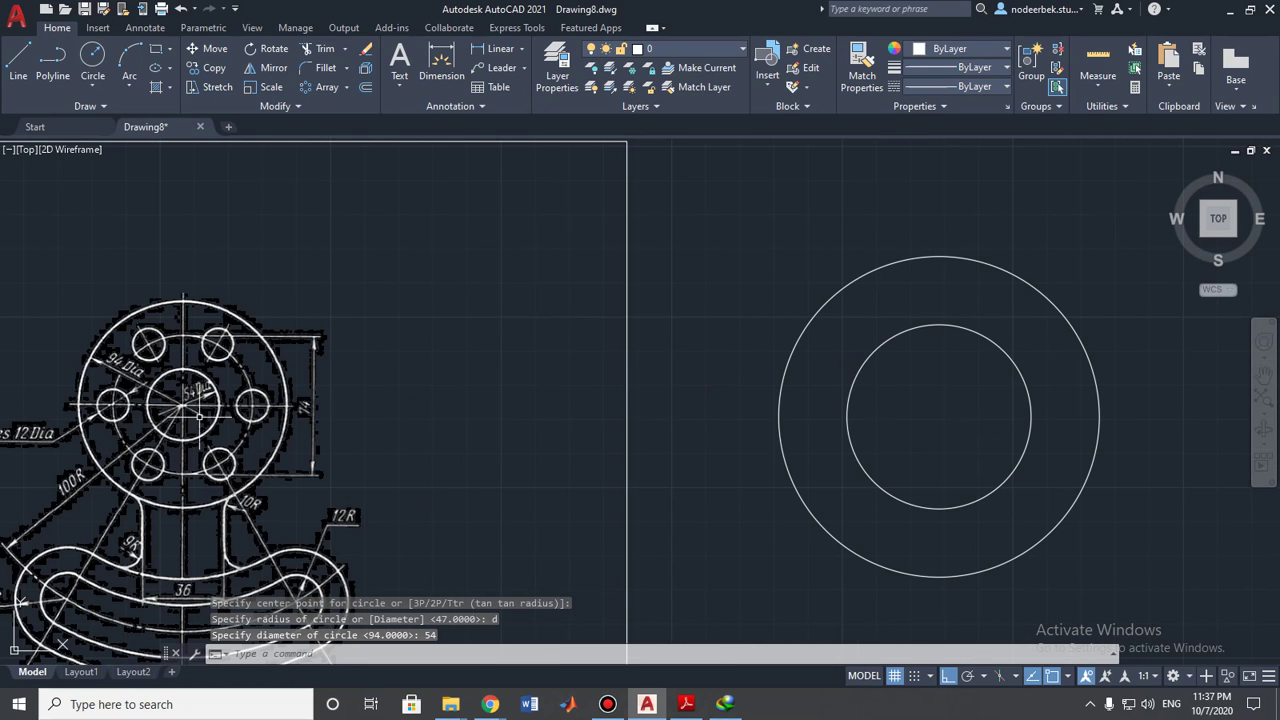
pyautogui.press('Return')
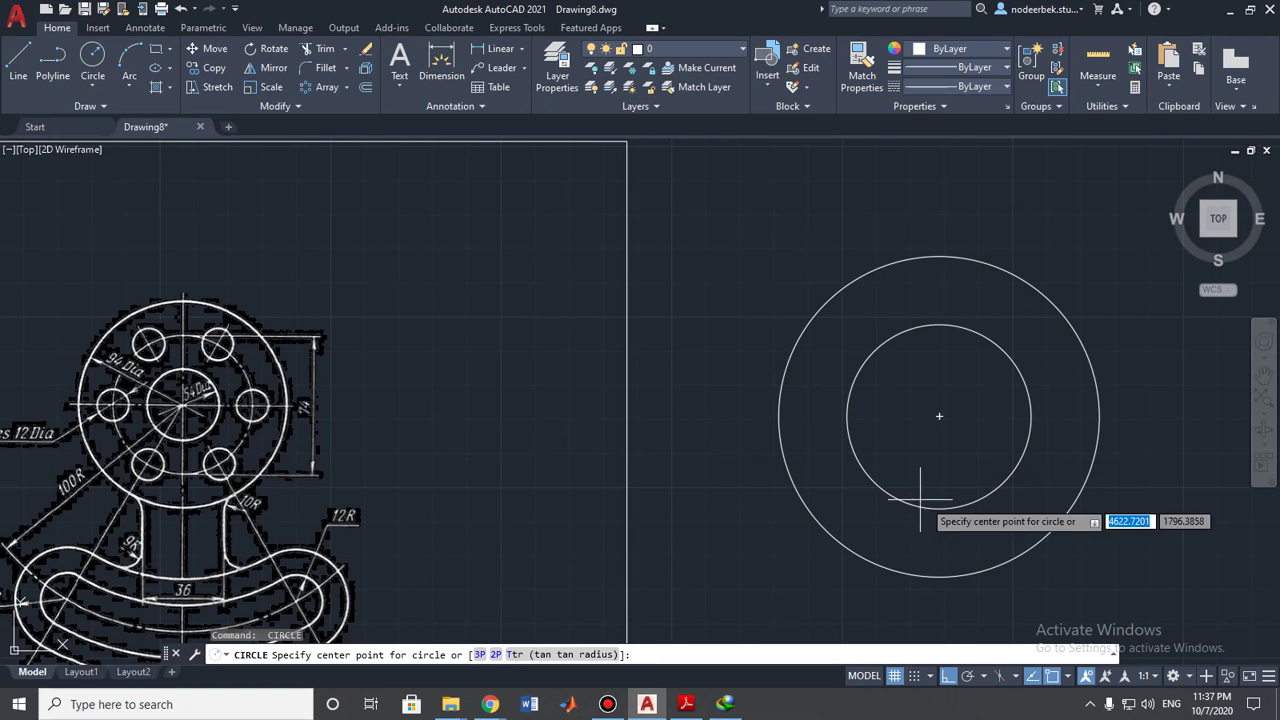
pyautogui.click(939, 416)
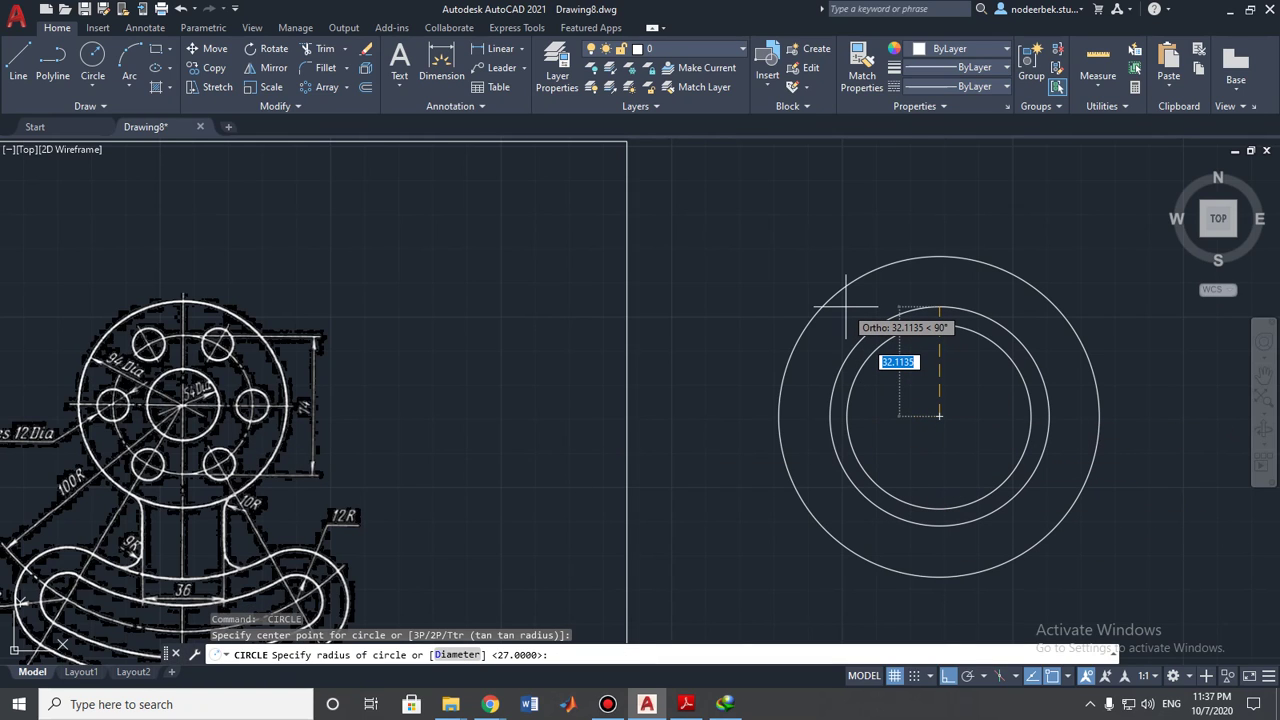
pyautogui.write('74')
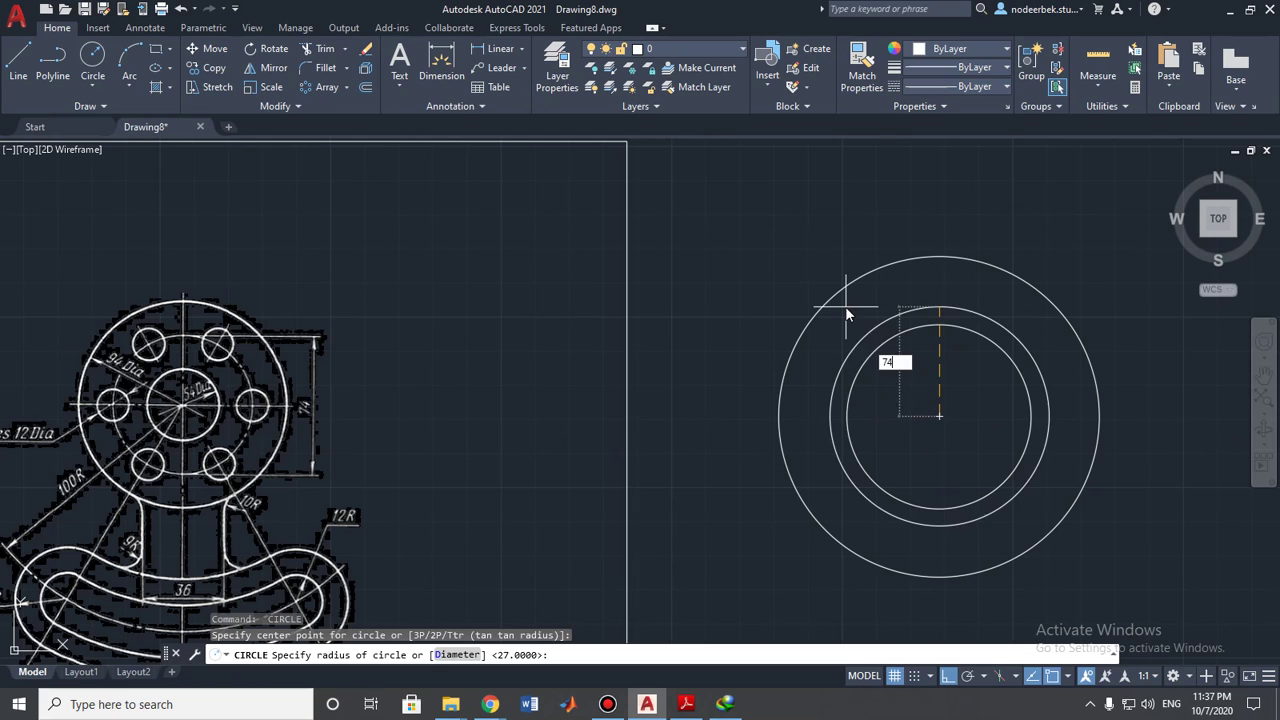
pyautogui.press('Return')
pyautogui.hotkey('ctrl', 'z')
pyautogui.scroll(-2, 890, 410)
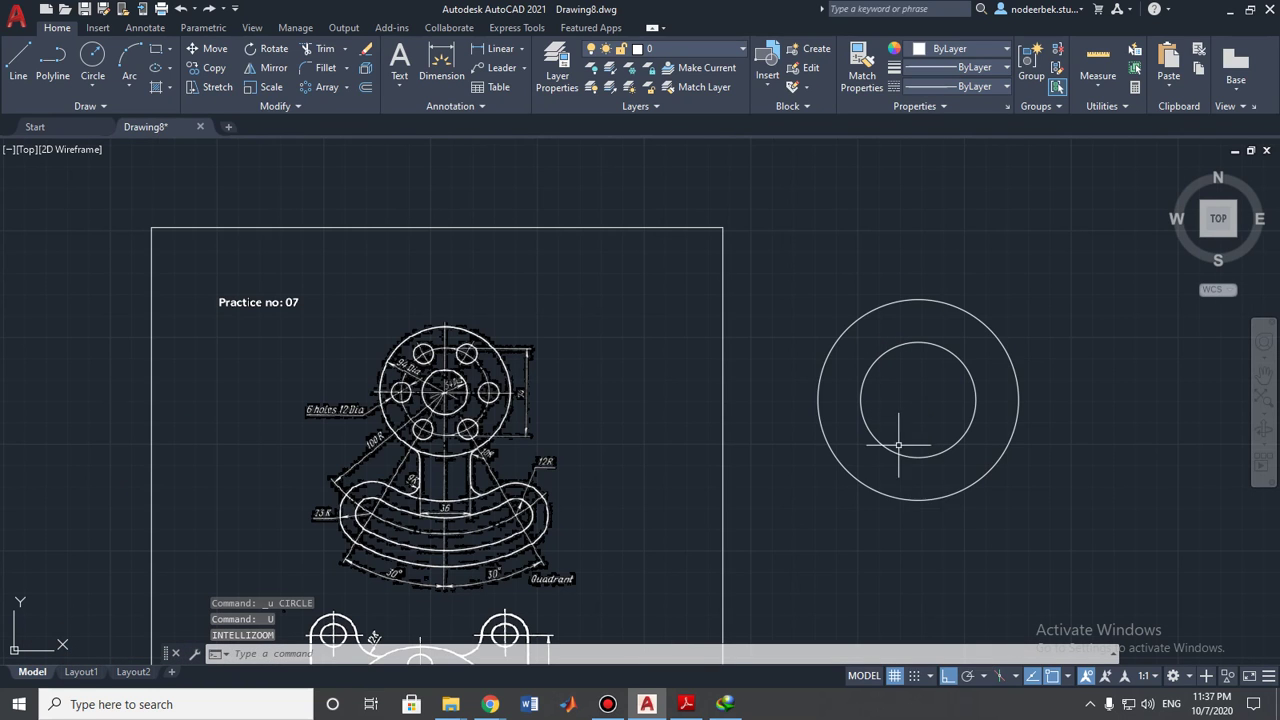
# - Draw a circle with a diameter of 74 from the common centre, between the inner and outer circles
pyautogui.click(97, 60)
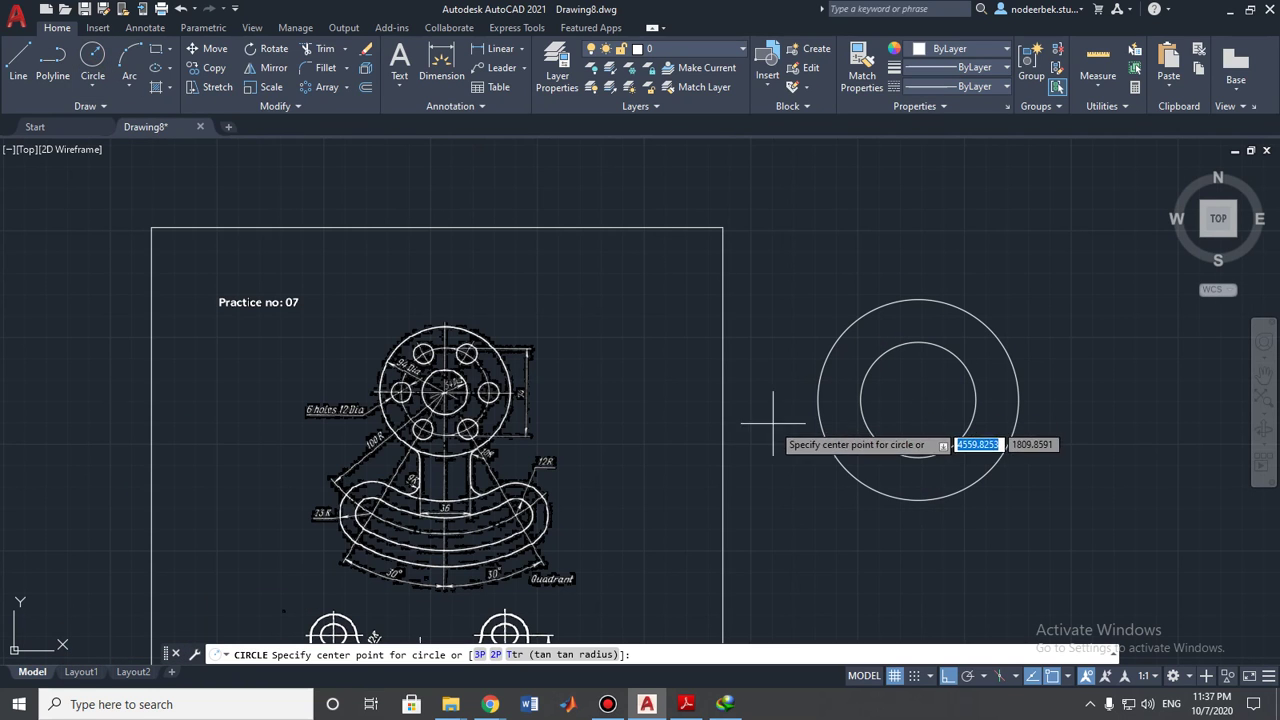
pyautogui.click(918, 400)
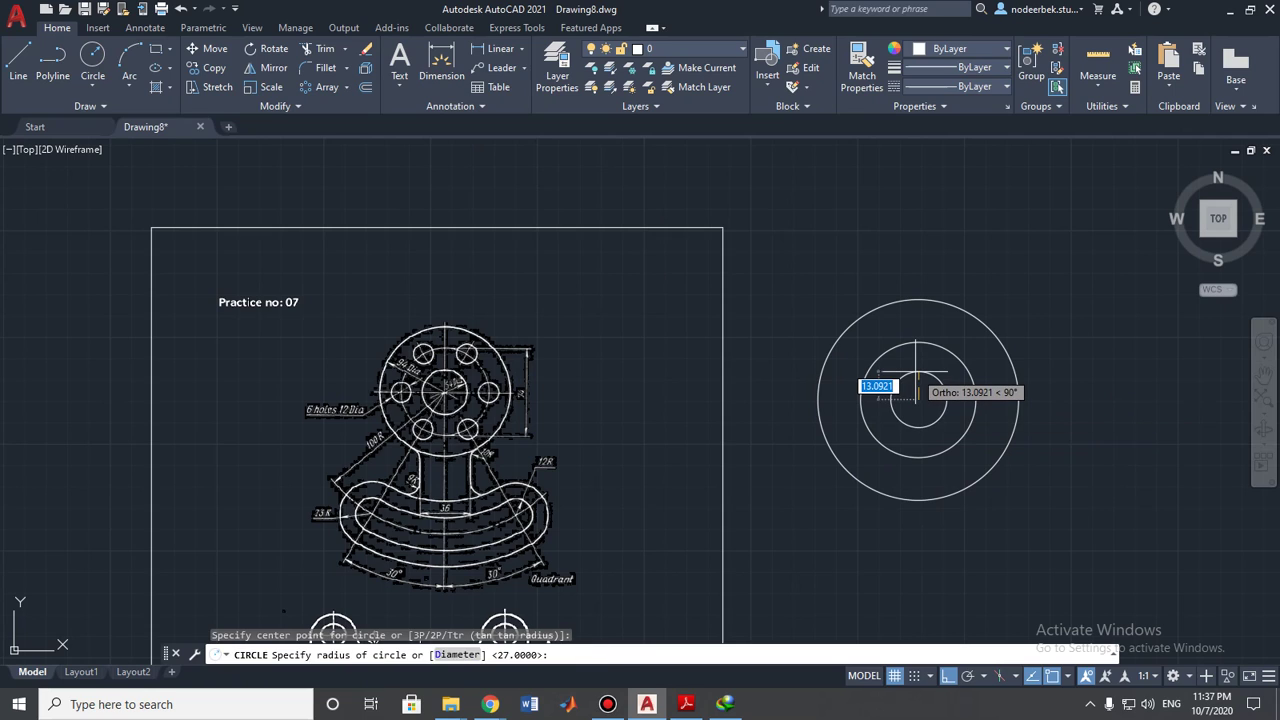
pyautogui.write('d')
pyautogui.press('Return')
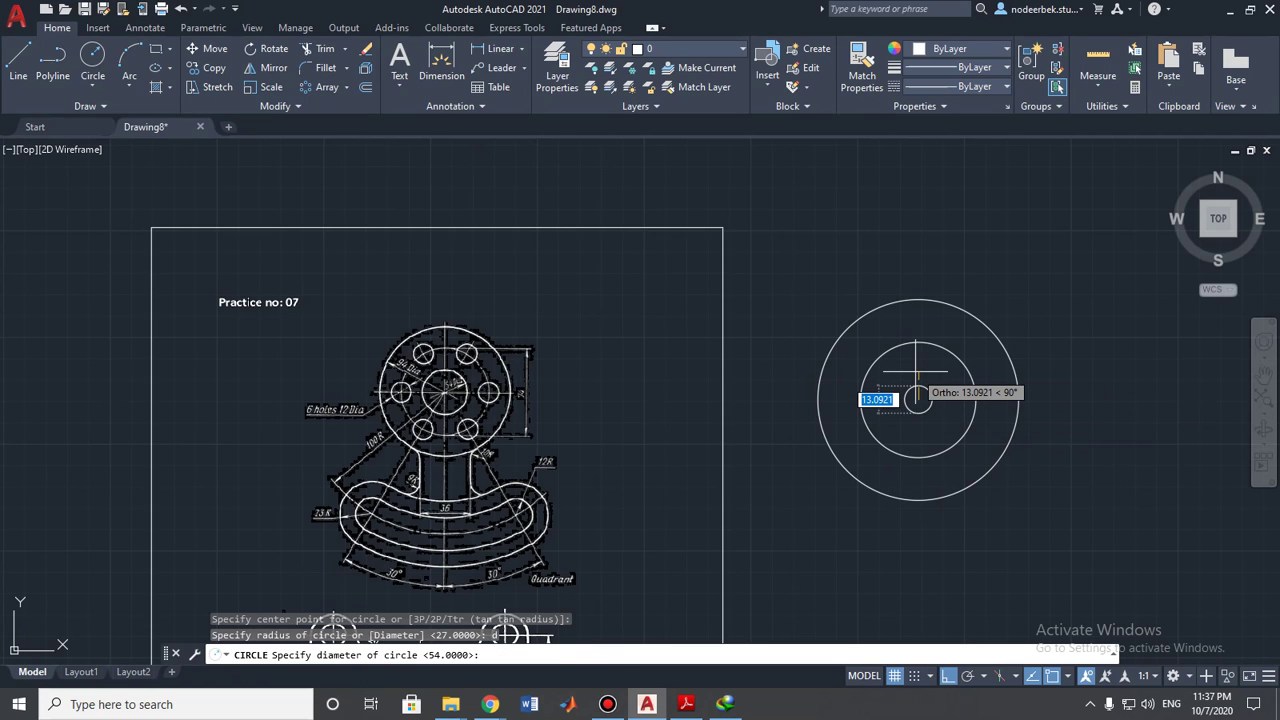
pyautogui.write('74')
pyautogui.press('Return')
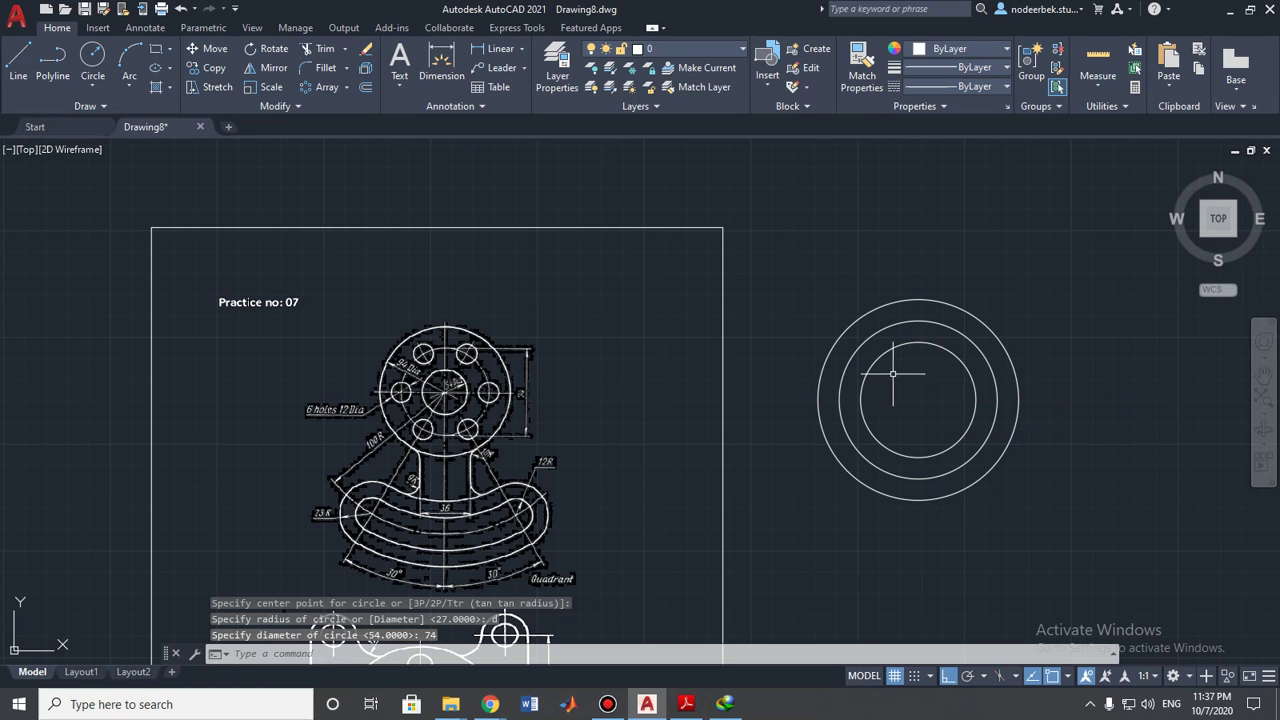
# - Add a center mark to the outermost of the three concentric circles
pyautogui.moveTo(899, 398); pyautogui.dragTo(830, 361, button='middle')
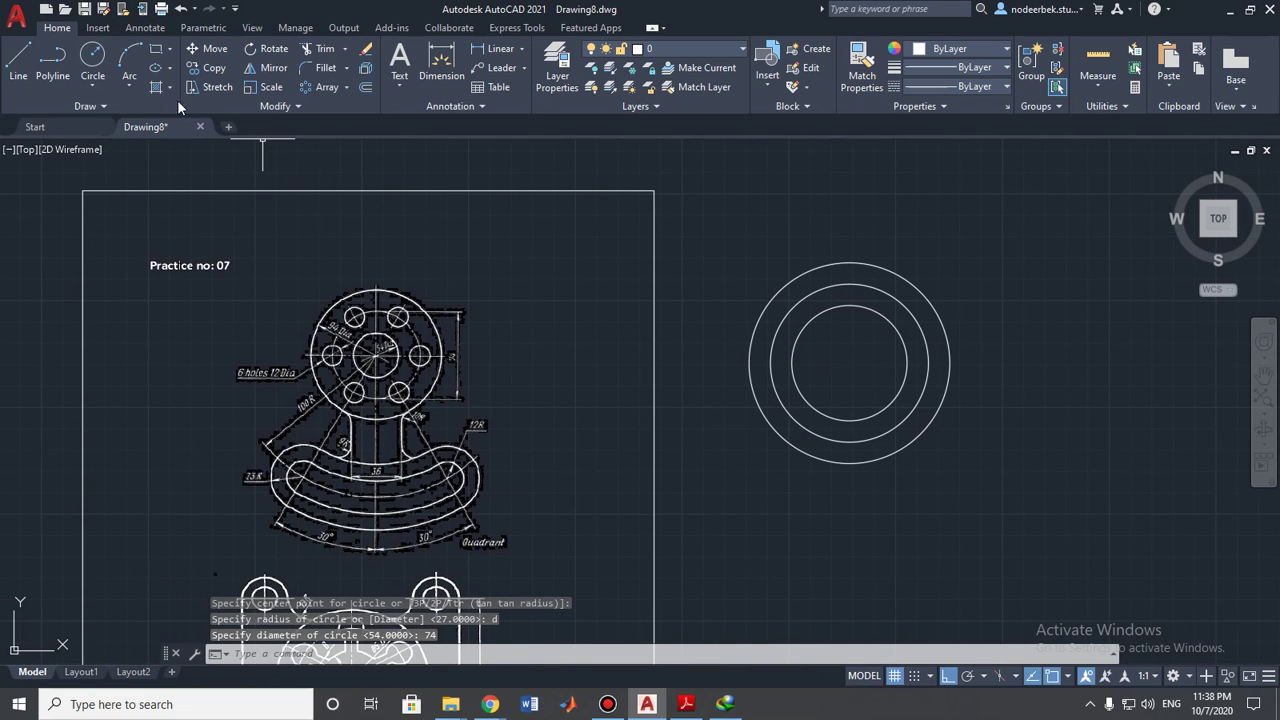
pyautogui.click(97, 27)
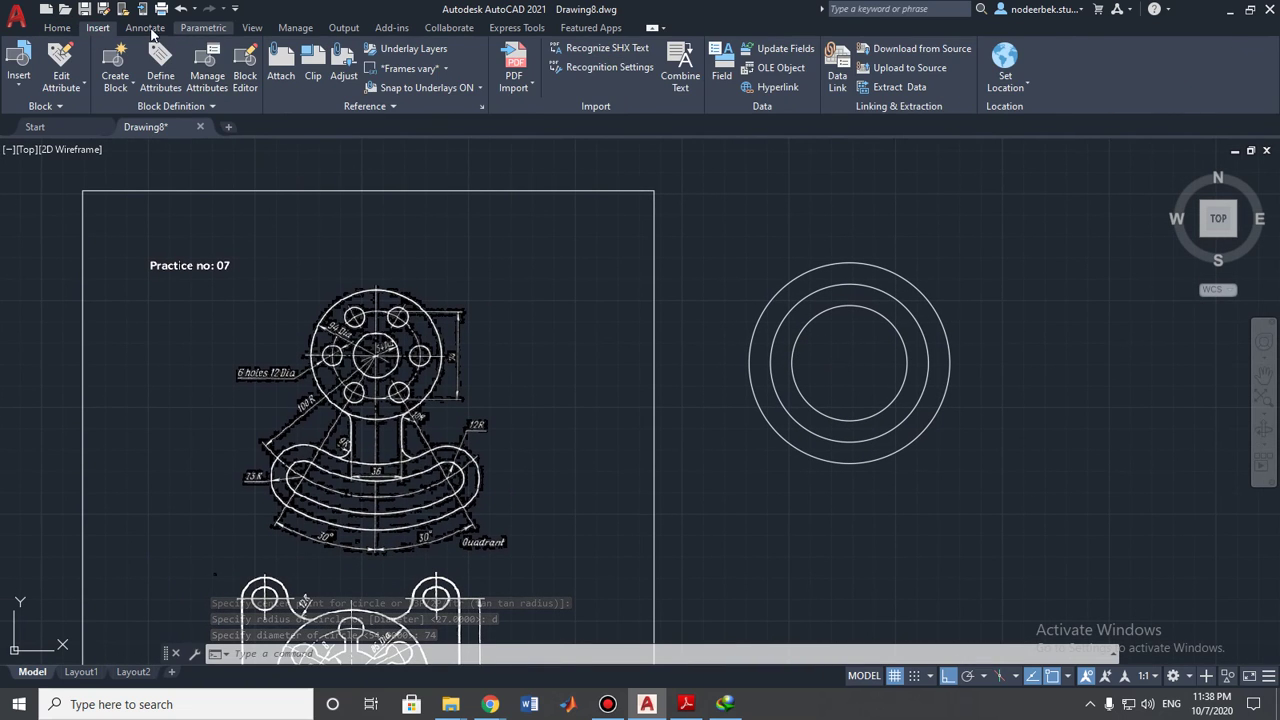
pyautogui.click(148, 28)
pyautogui.click(532, 62)
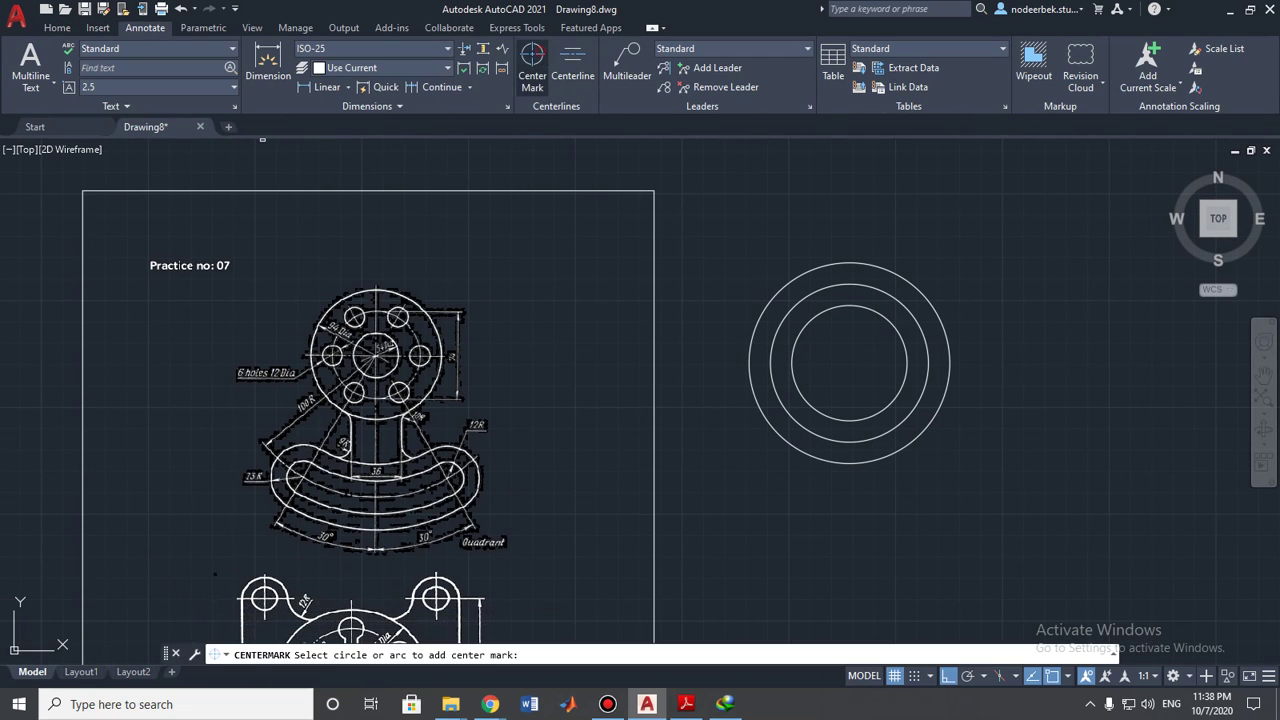
pyautogui.click(919, 289)
pyautogui.press('Escape')
# - Draw a hole circle with a radius of 6 centred where the 74-diameter circle meets the horizontal centre line on its left side
pyautogui.scroll(3, 820, 380)
pyautogui.moveTo(881, 273); pyautogui.dragTo(890, 264, button='middle')
pyautogui.moveTo(286, 315); pyautogui.dragTo(349, 327, button='middle')
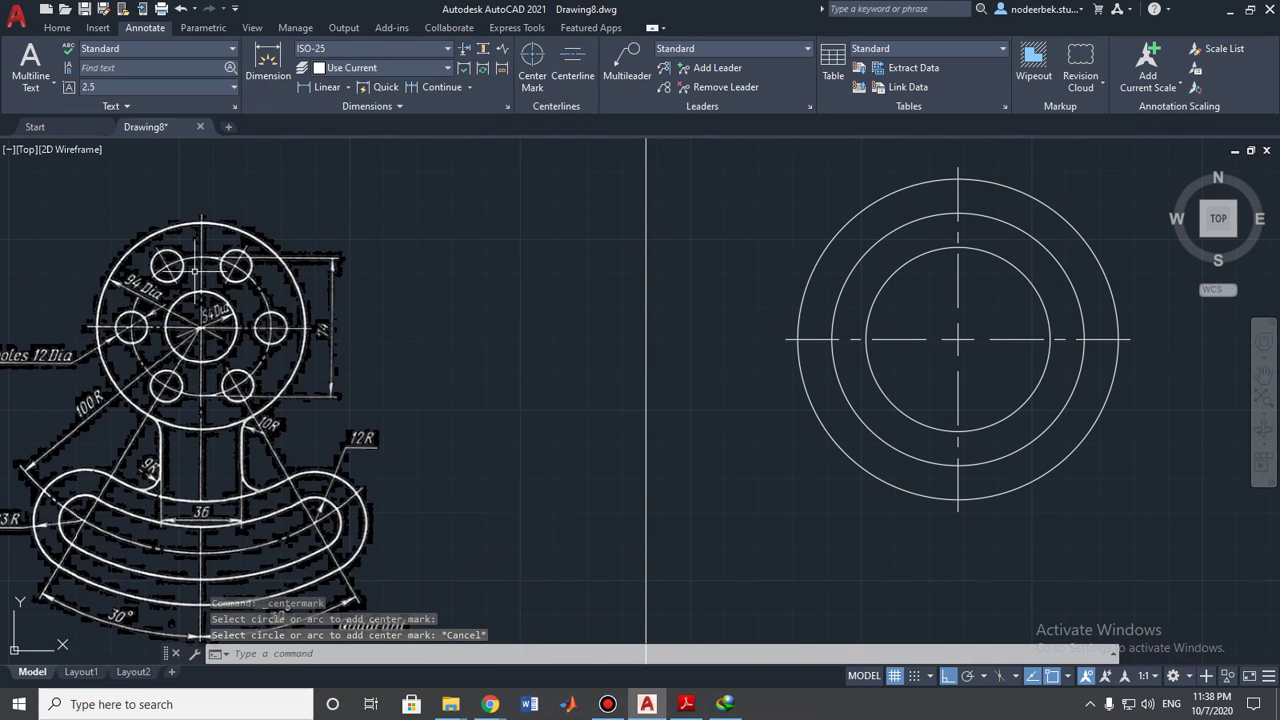
pyautogui.click(57, 27)
pyautogui.click(92, 62)
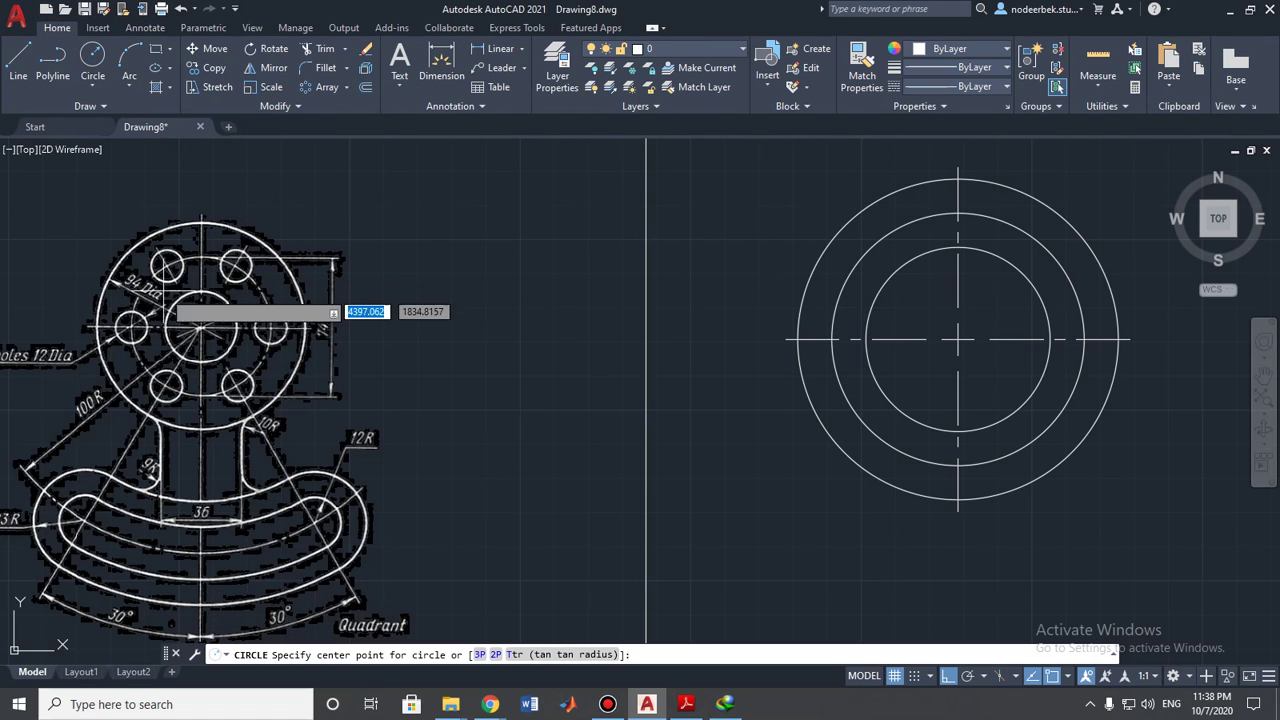
pyautogui.scroll(3, 115, 345)
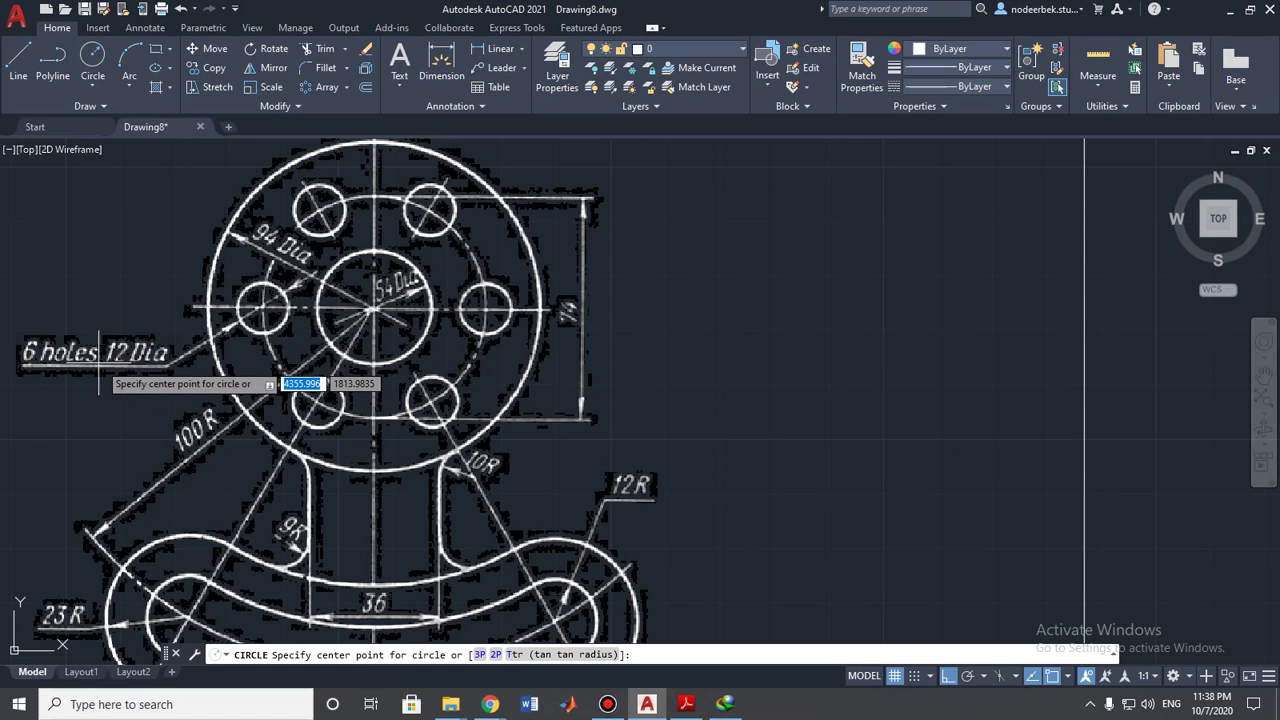
pyautogui.scroll(-3, 110, 257)
pyautogui.click(907, 299)
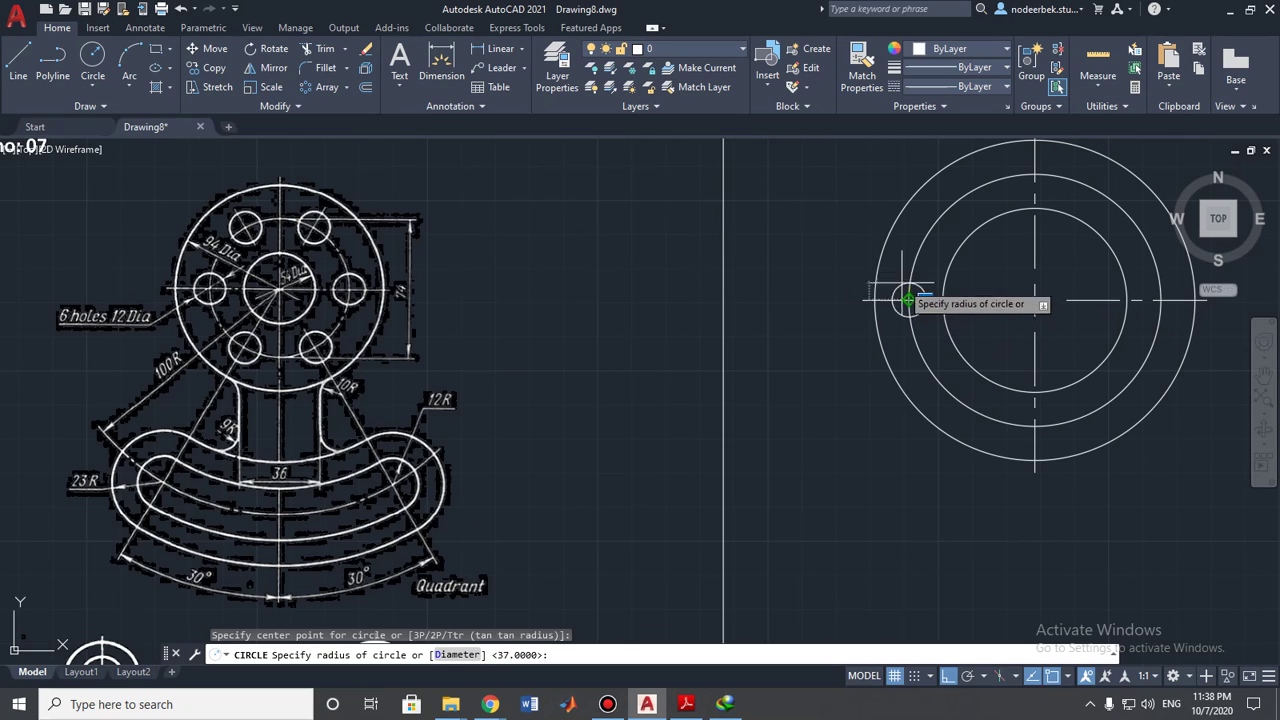
pyautogui.write('6')
pyautogui.press('Return')
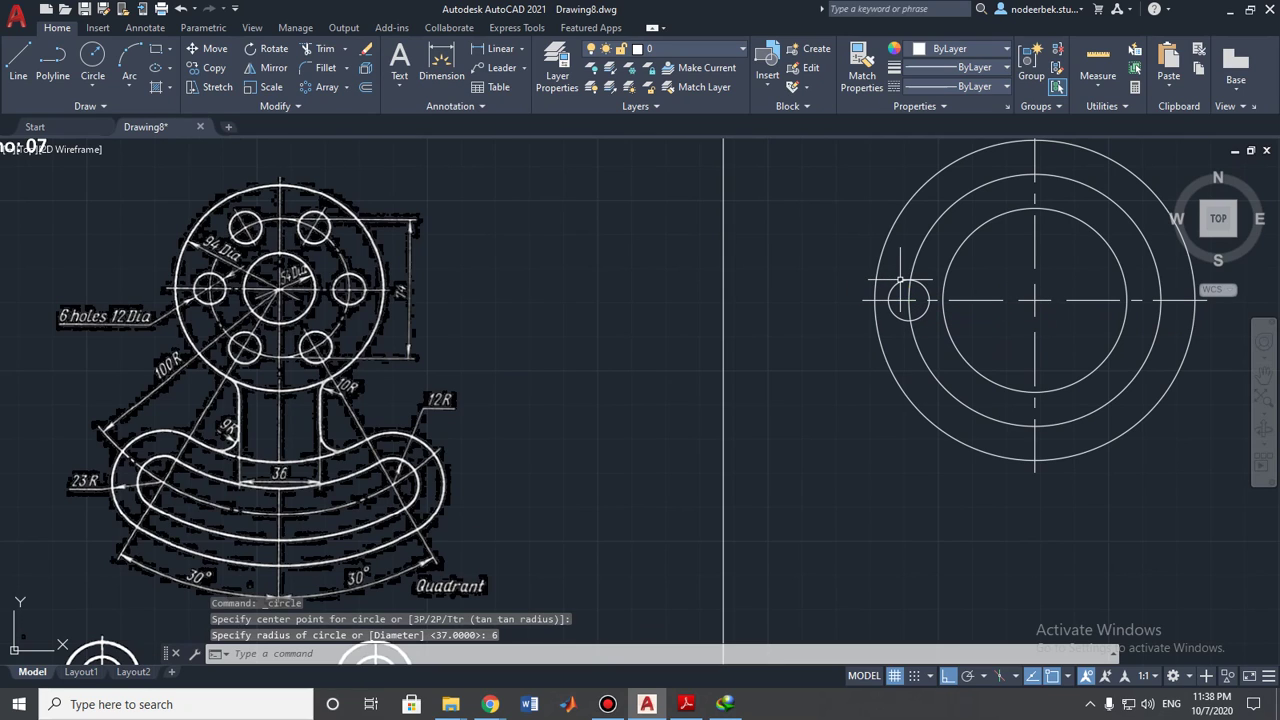
pyautogui.press('Escape')
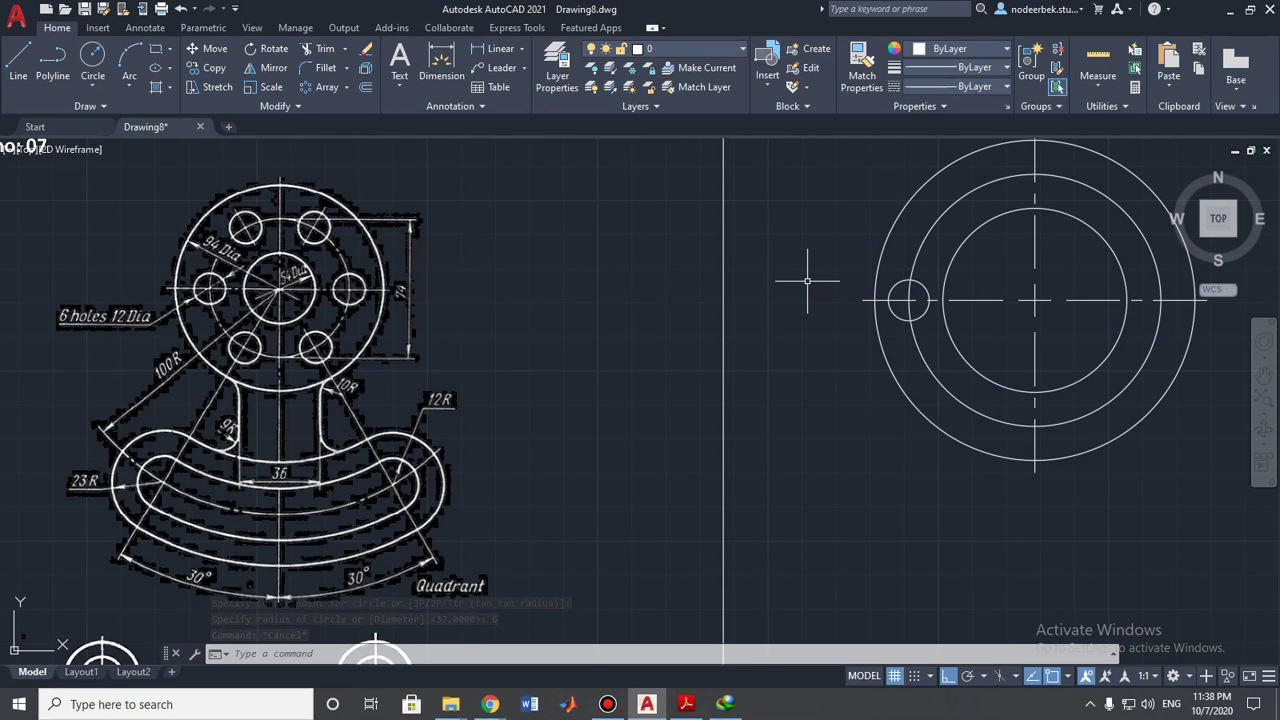
# - Add a center mark to the small hole circle on the 74-diameter circle
pyautogui.moveTo(823, 291); pyautogui.dragTo(789, 303, button='middle')
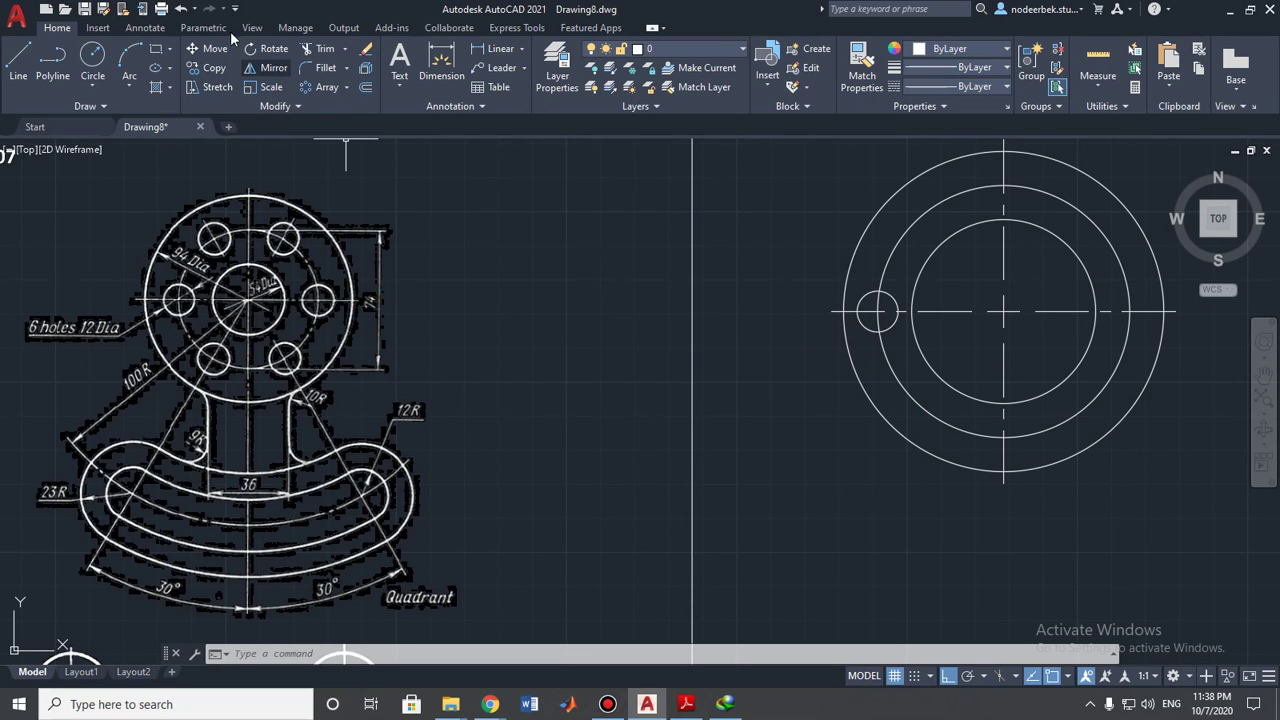
pyautogui.click(95, 29)
pyautogui.click(145, 28)
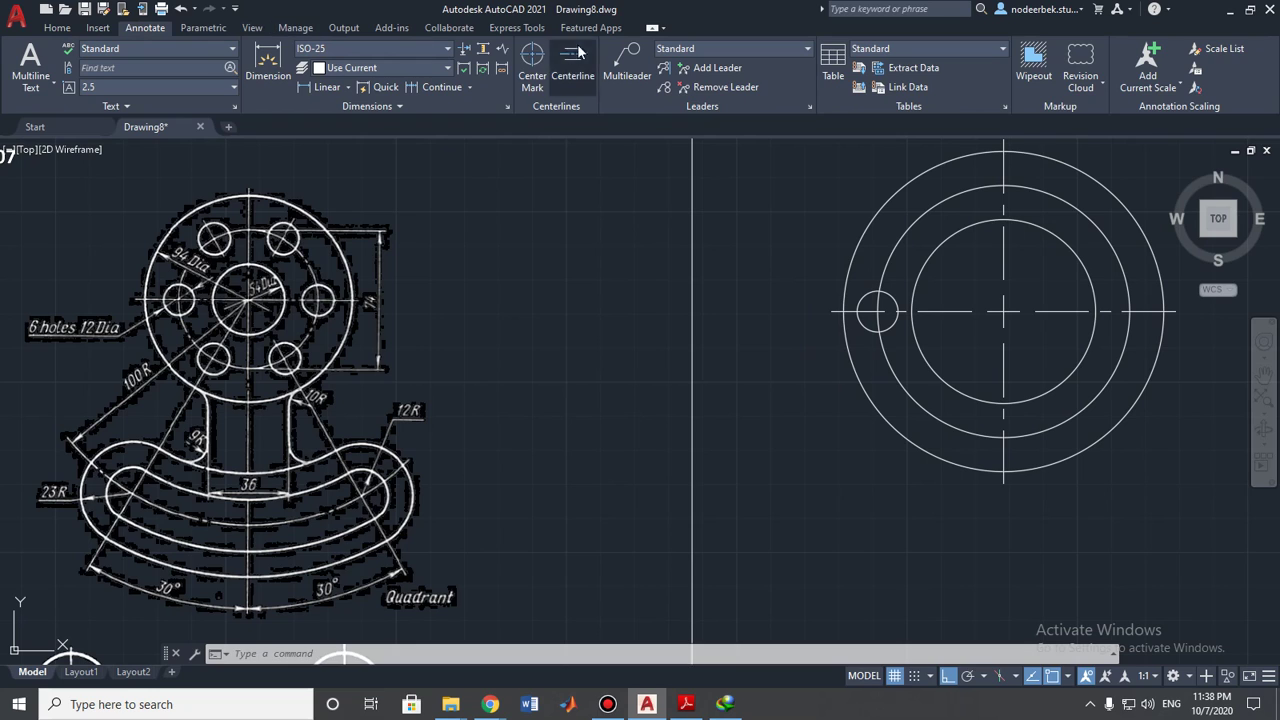
pyautogui.click(532, 58)
pyautogui.click(857, 307)
pyautogui.press('Escape')
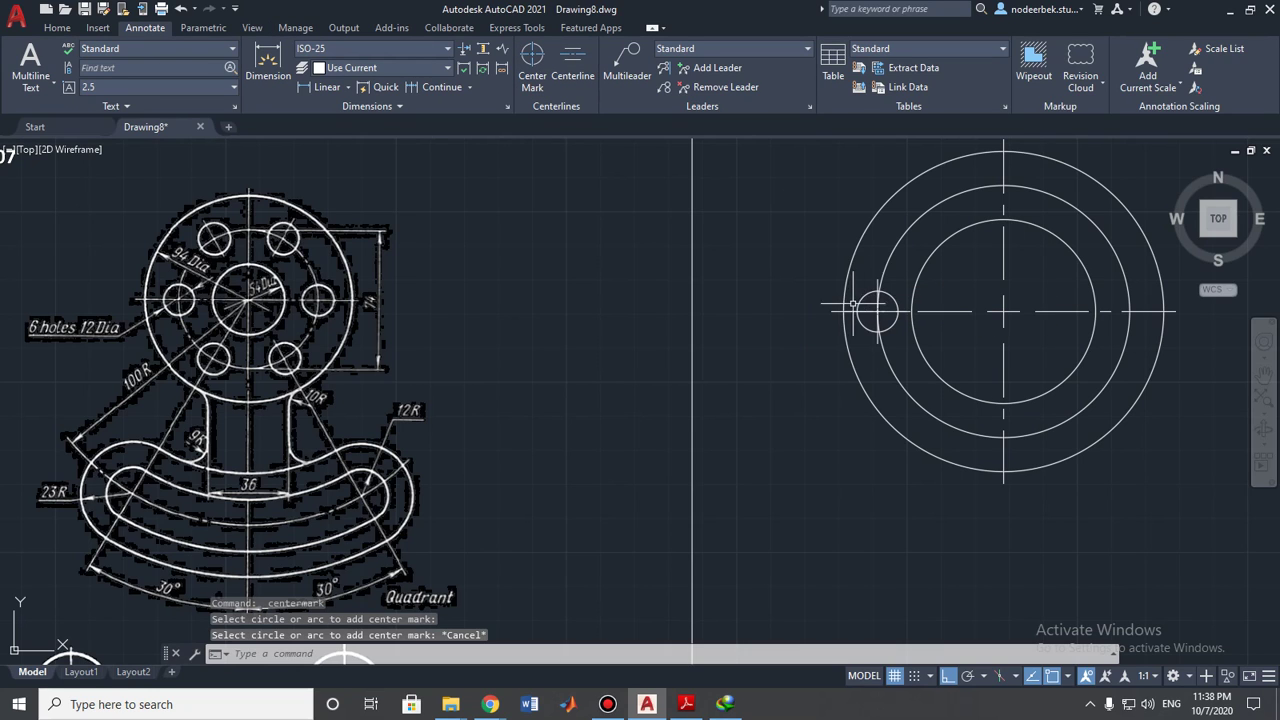
# - Create a polar array of the small hole circle and its center mark around the common centre, with 6 items filling 360 degrees
pyautogui.click(875, 292)
pyautogui.scroll(10, 876, 294)
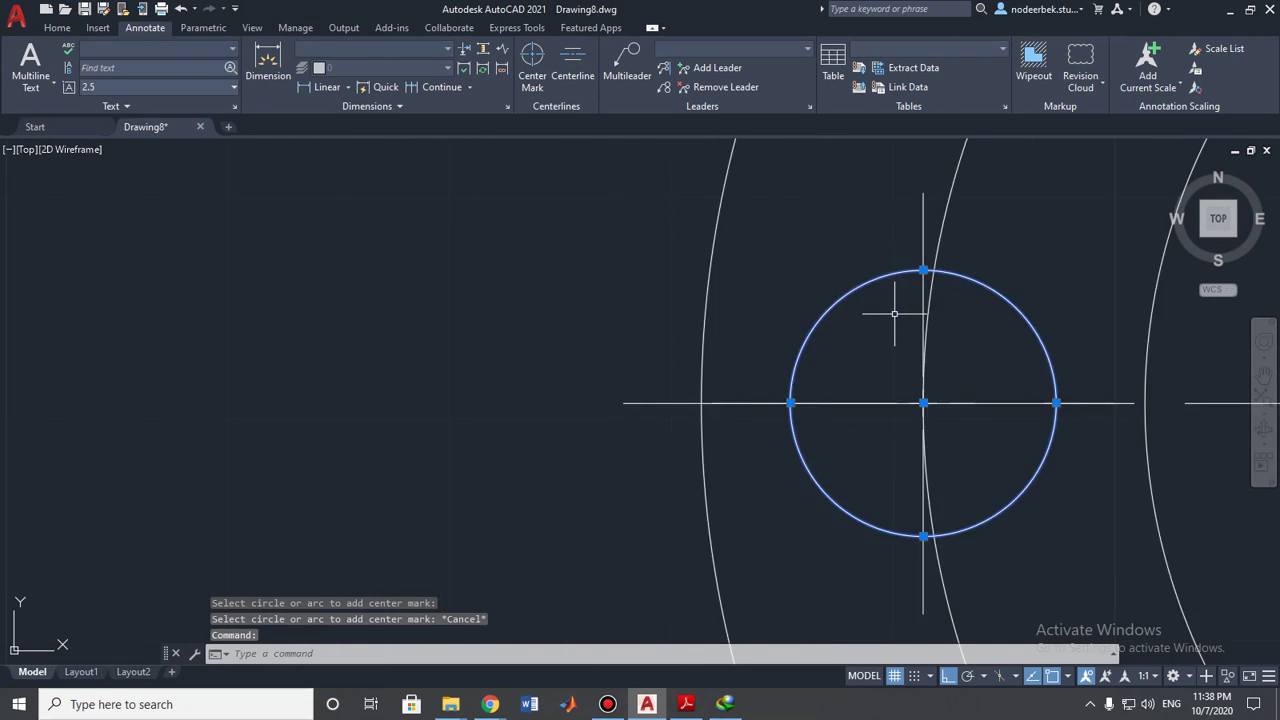
pyautogui.scroll(-6, 938, 285)
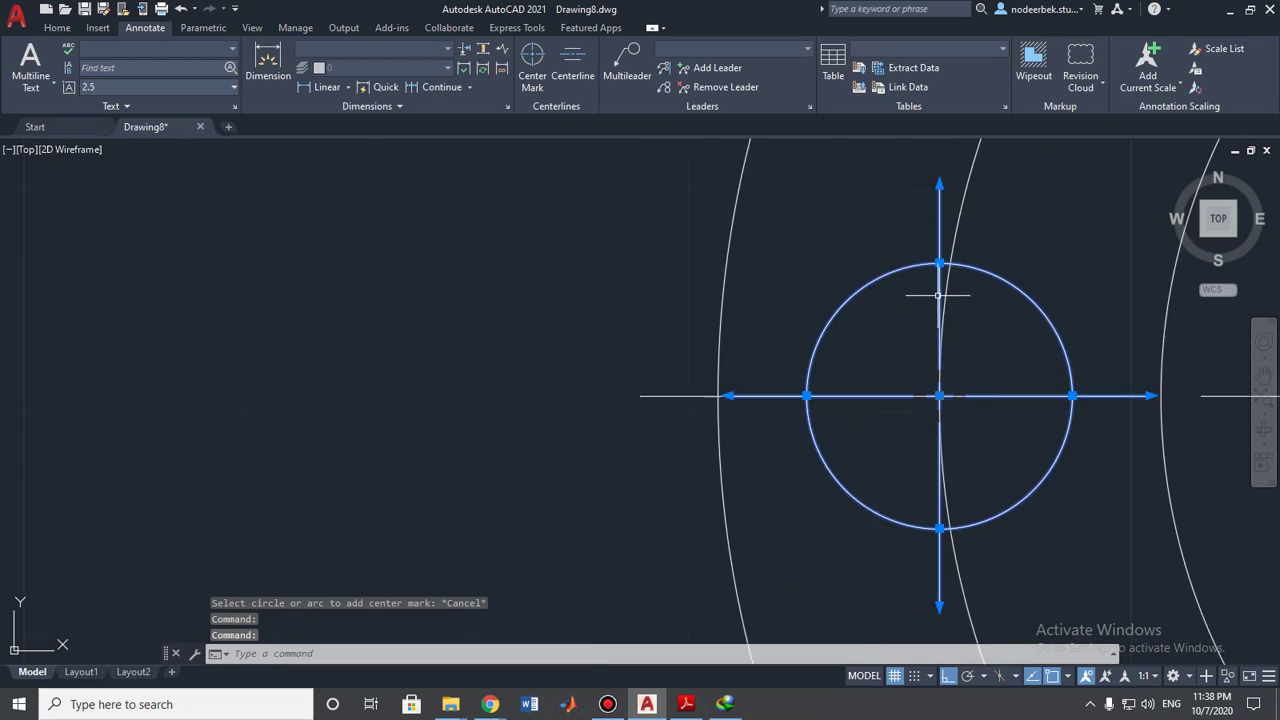
pyautogui.moveTo(930, 367); pyautogui.dragTo(852, 296, button='middle')
pyautogui.scroll(-8, 852, 296)
pyautogui.moveTo(714, 280)
pyautogui.mouseDown(button='middle')
pyautogui.moveTo(603, 291)
pyautogui.moveTo(563, 319)
pyautogui.mouseUp(button='middle')
pyautogui.scroll(5, 563, 319)
pyautogui.scroll(-2, 571, 314)
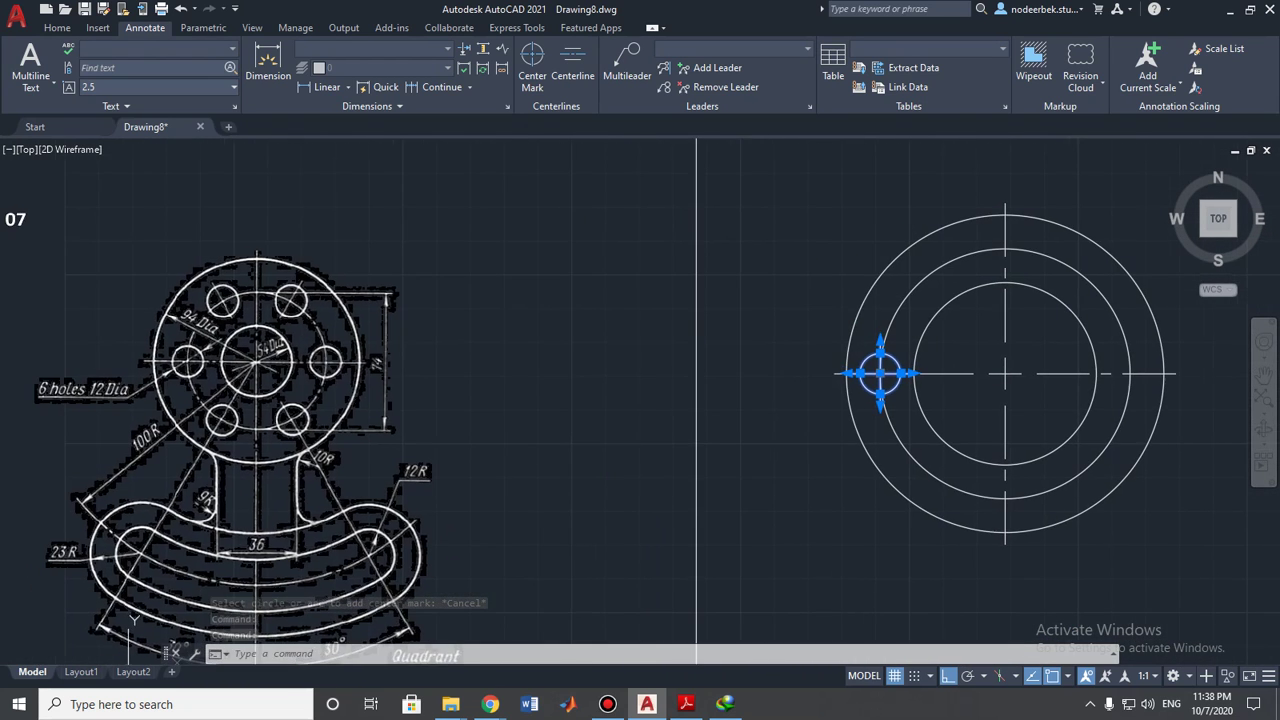
pyautogui.click(57, 28)
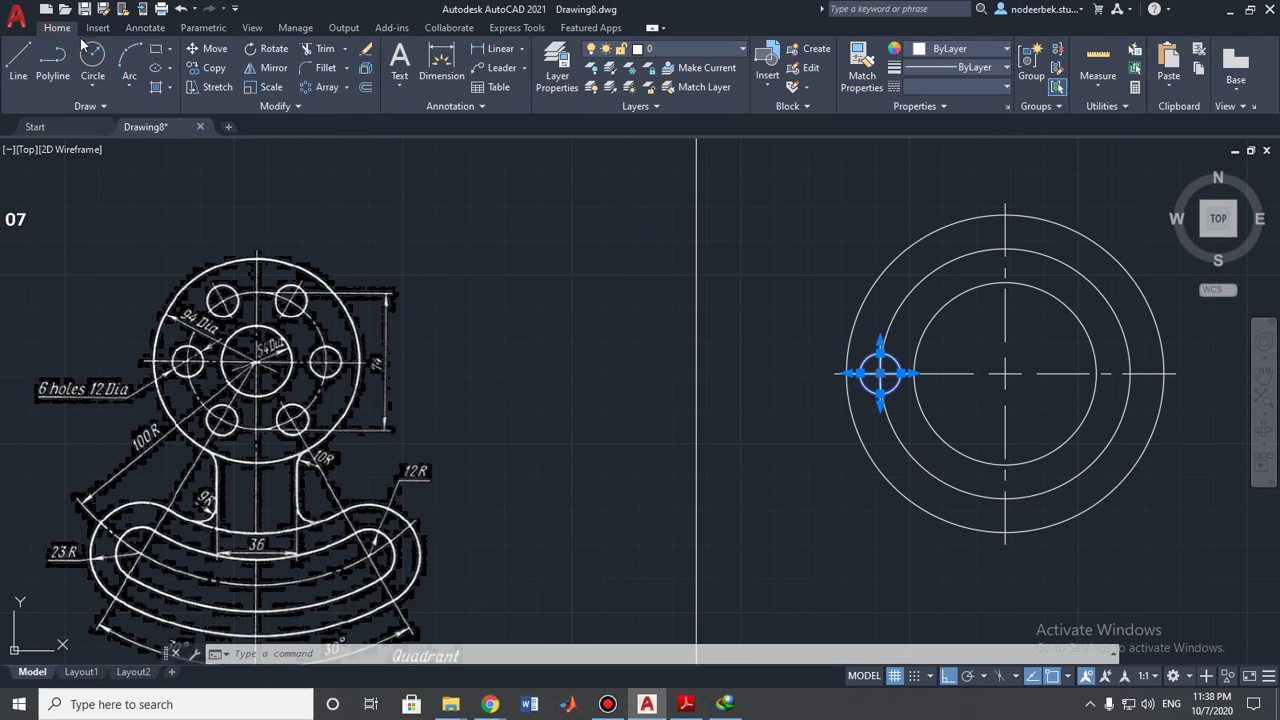
pyautogui.click(307, 87)
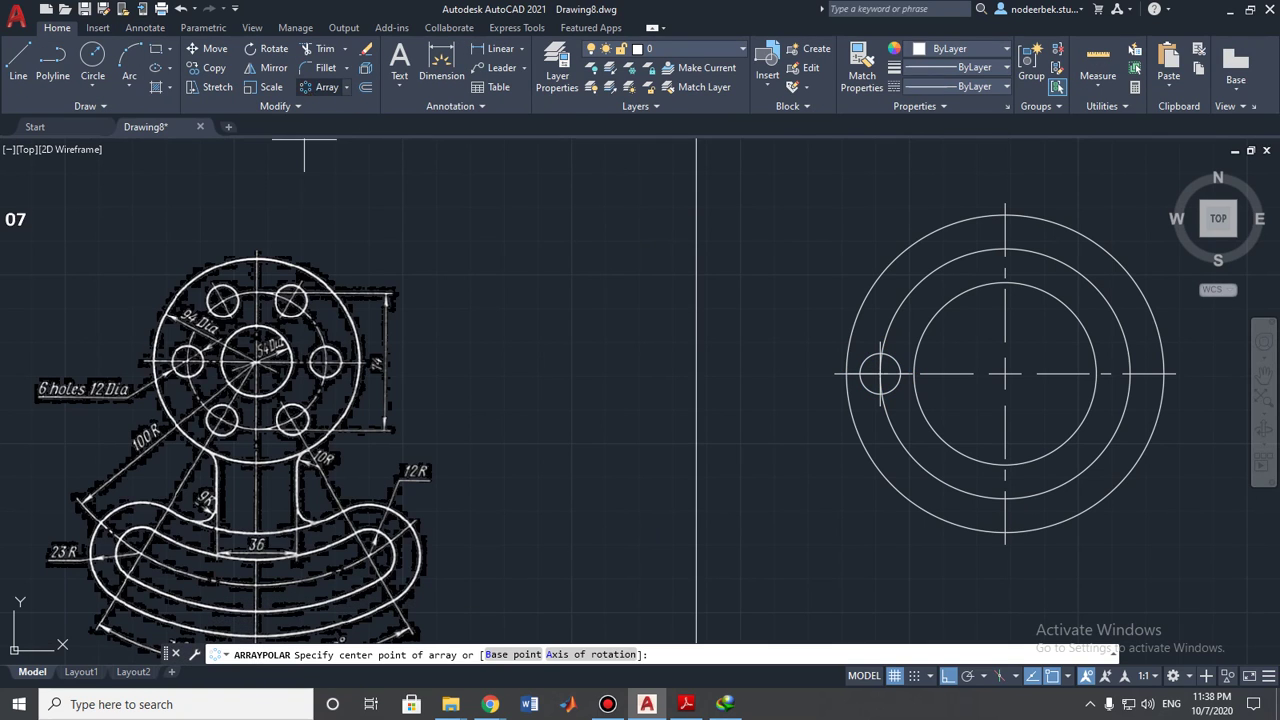
pyautogui.click(1005, 374)
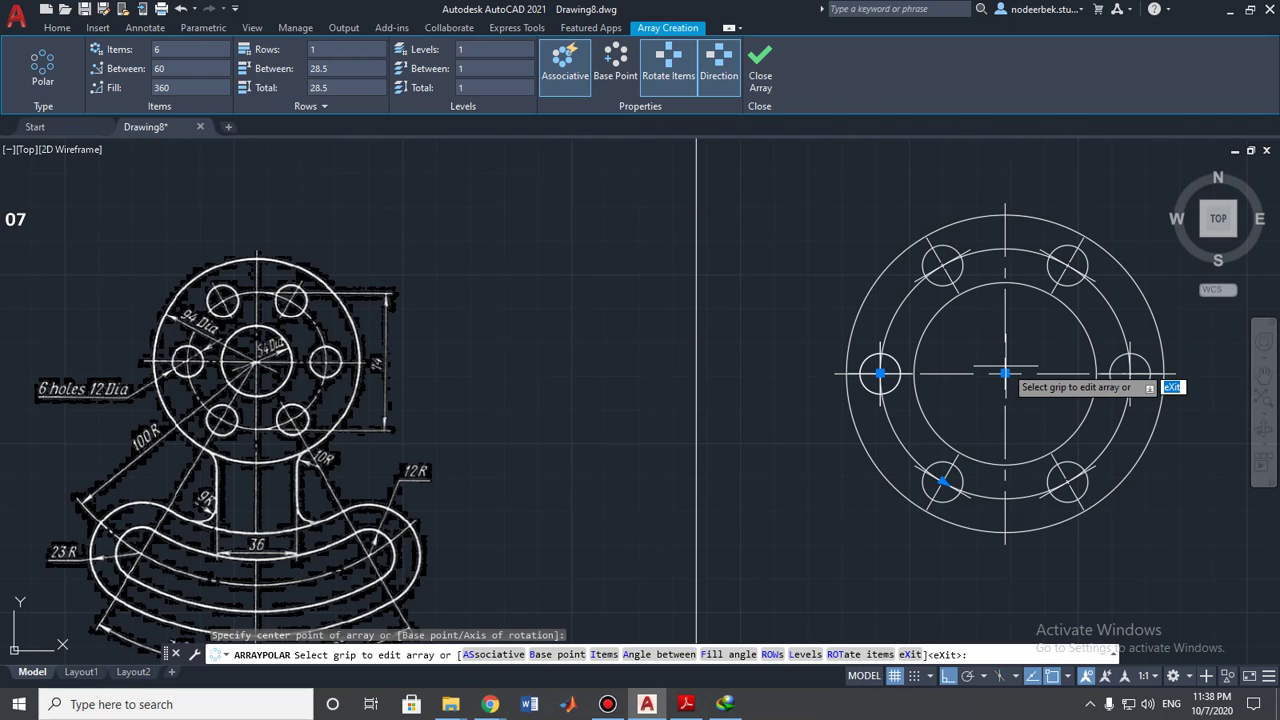
pyautogui.press('Escape')
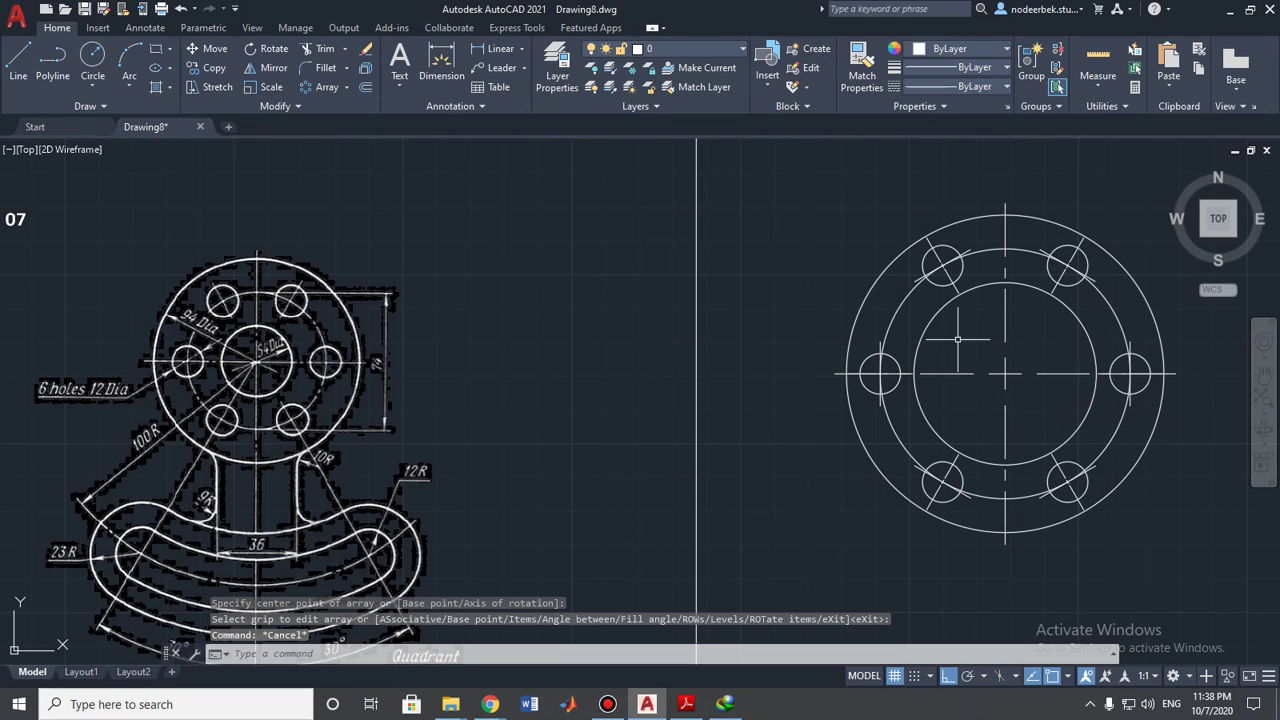
# - Change the linetype of the 74-diameter hole-pattern circle to CENTER2
pyautogui.click(902, 307)
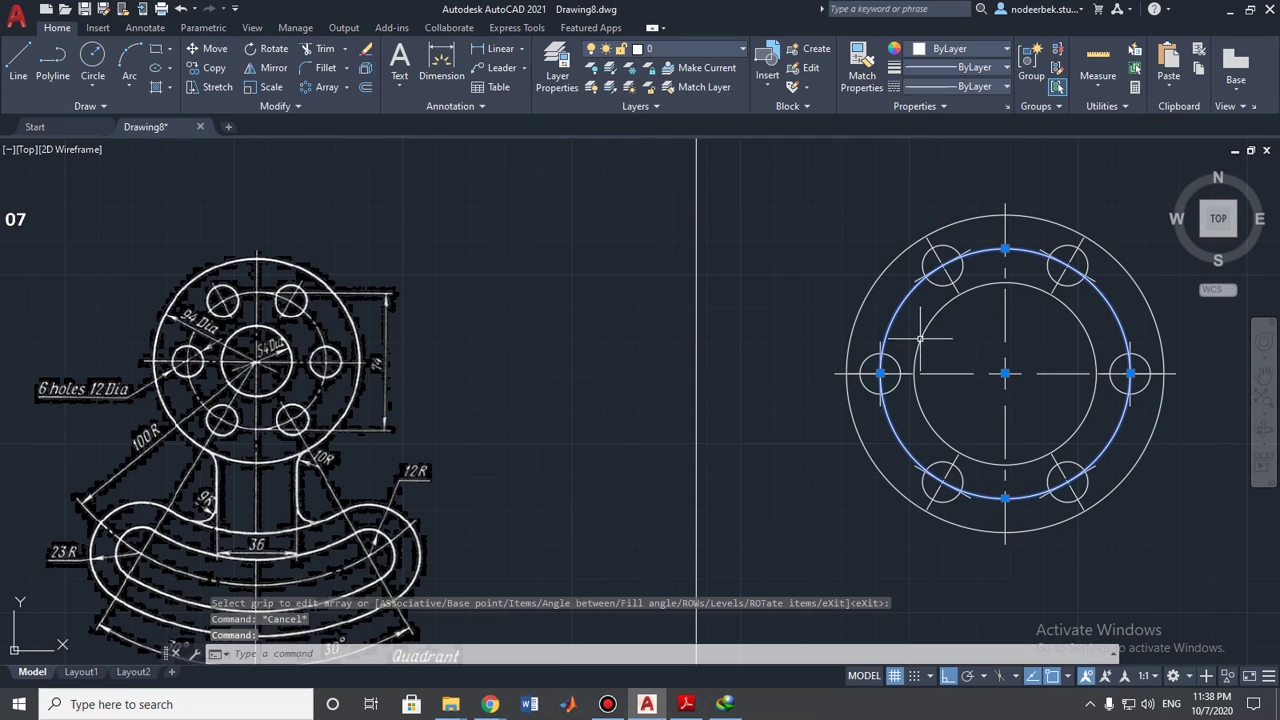
pyautogui.press('Escape')
pyautogui.scroll(3, 905, 300)
pyautogui.click(905, 311)
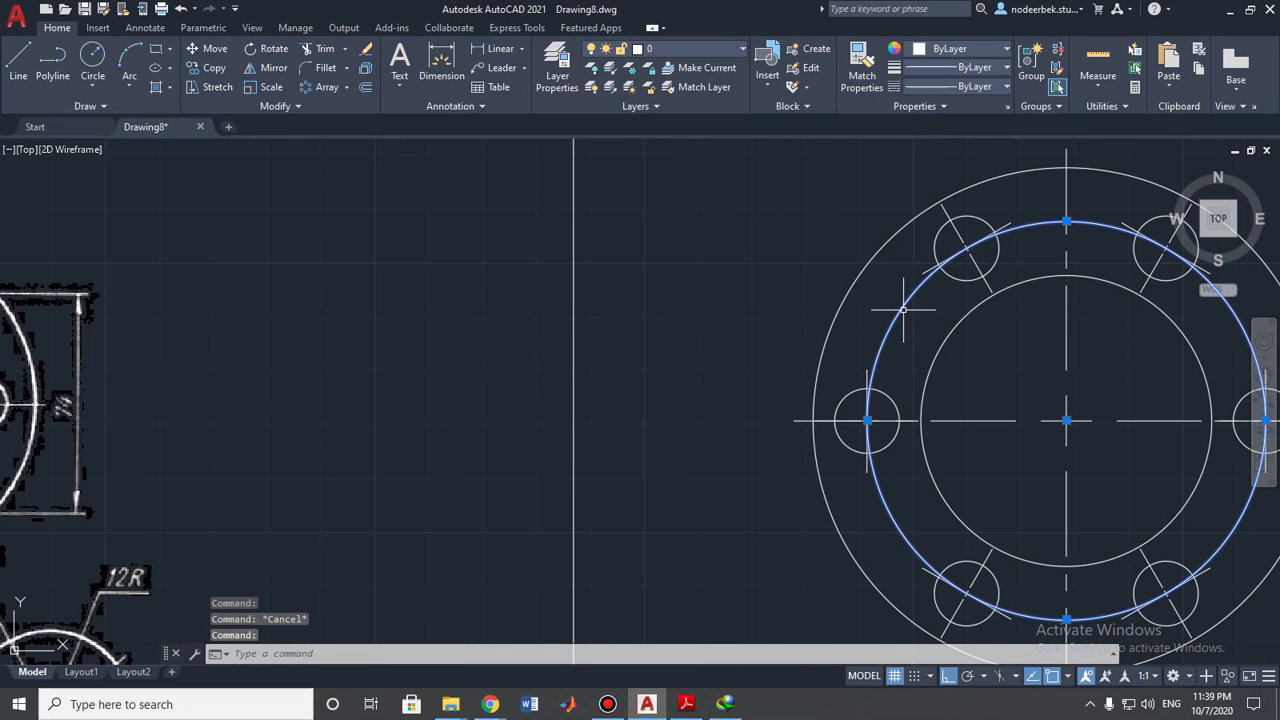
pyautogui.click(962, 87)
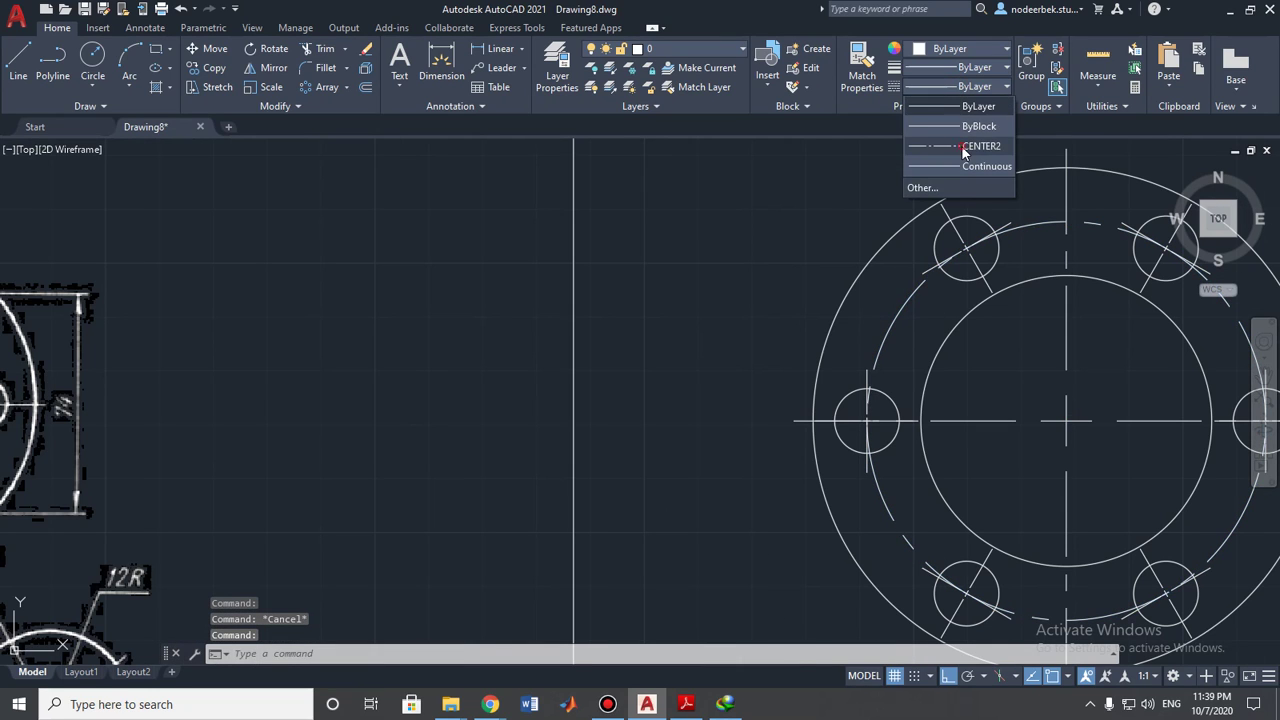
pyautogui.click(961, 145)
pyautogui.press('Escape')
# - Examine the reference quadrant's stem, curved slot and radius dimensions below the hub
pyautogui.scroll(-3, 970, 362)
pyautogui.moveTo(975, 365); pyautogui.dragTo(740, 258, button='middle')
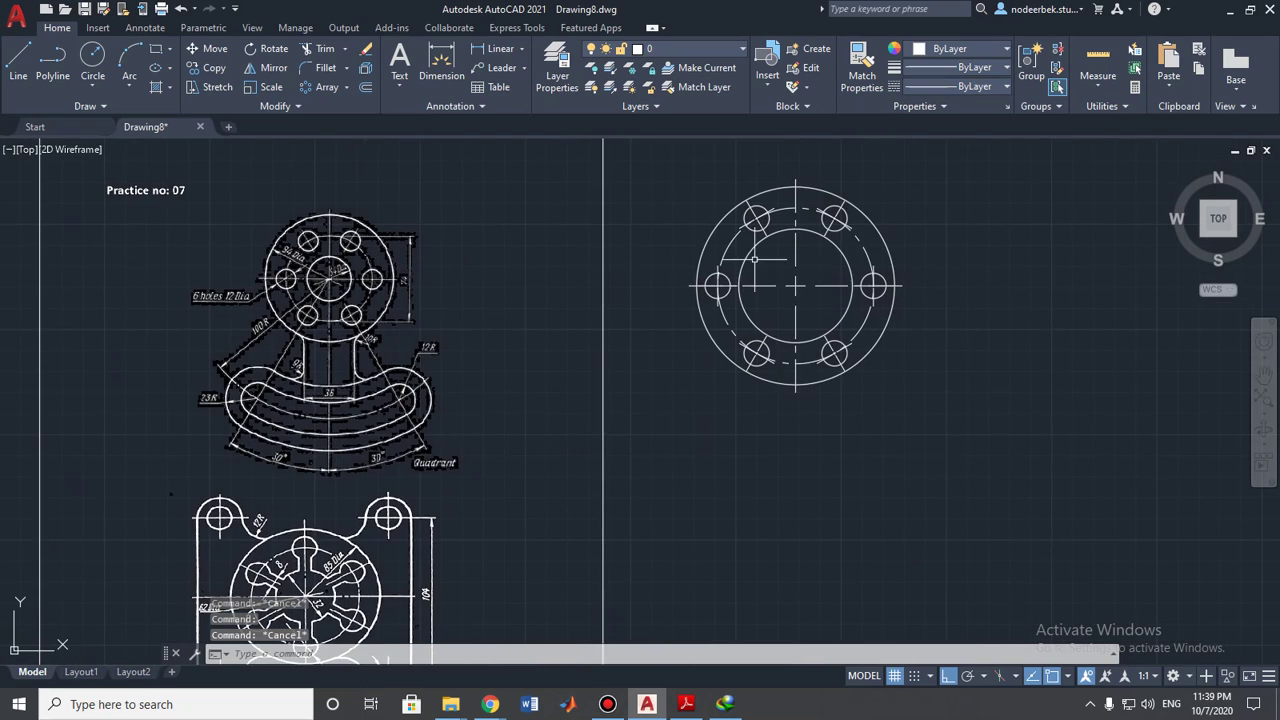
pyautogui.scroll(3, 728, 336)
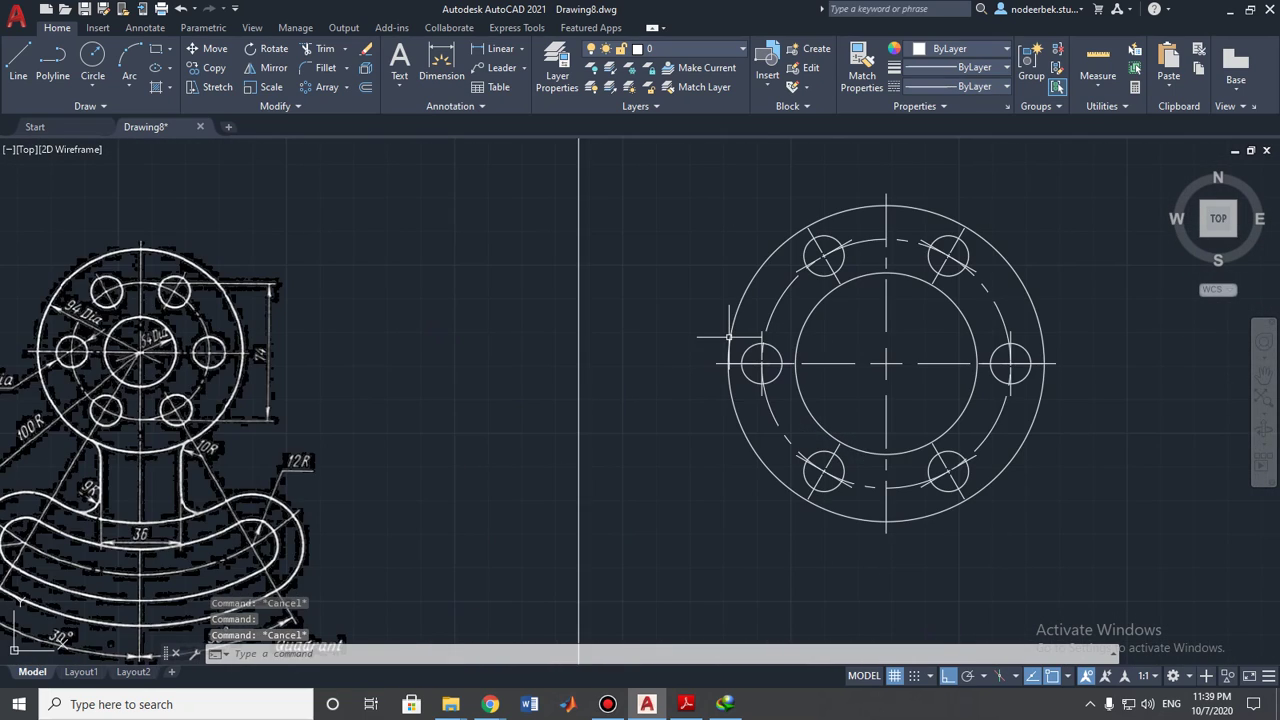
pyautogui.moveTo(680, 337)
pyautogui.mouseDown(button='middle')
pyautogui.moveTo(726, 306)
pyautogui.moveTo(703, 308)
pyautogui.mouseUp(button='middle')
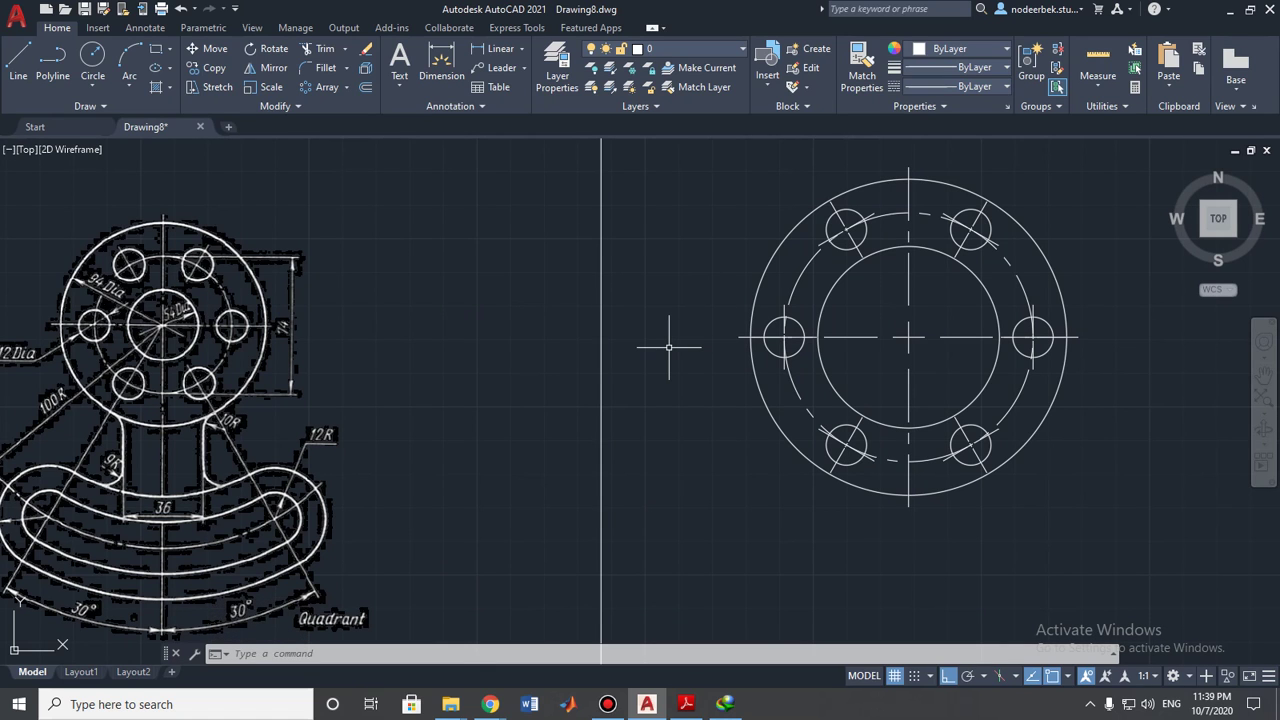
pyautogui.moveTo(668, 348); pyautogui.dragTo(683, 266, button='middle')
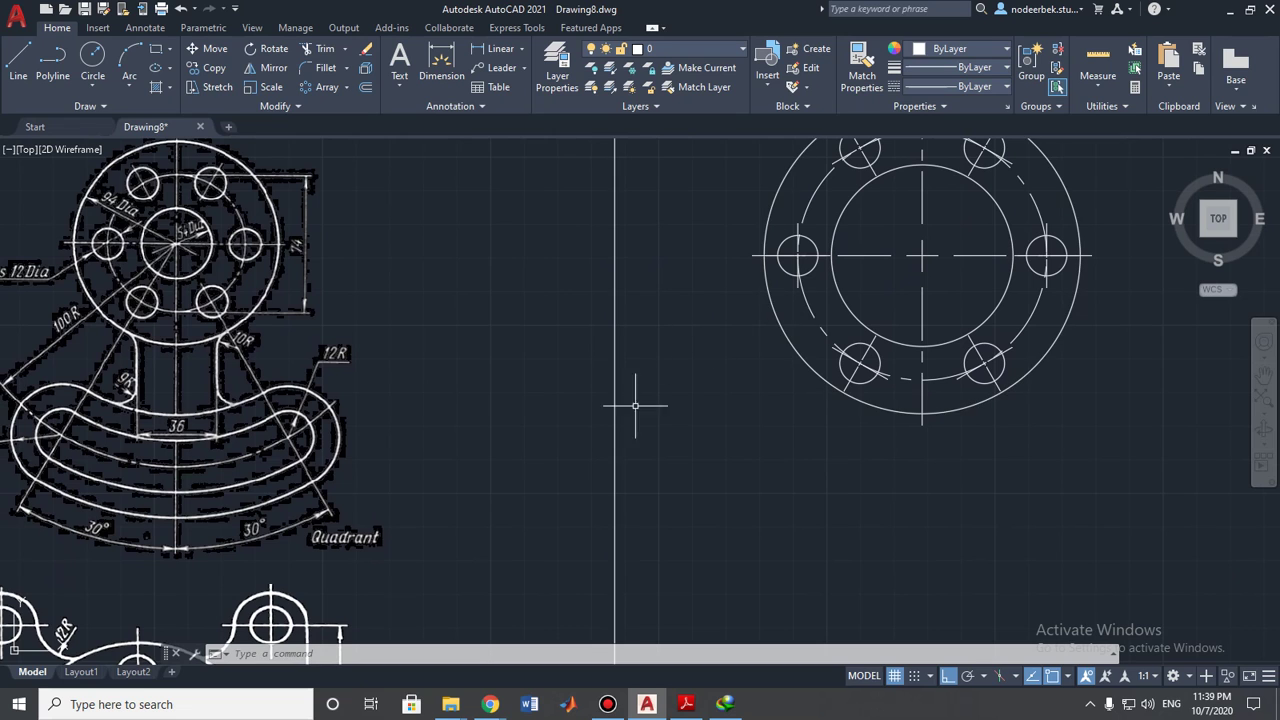
pyautogui.scroll(-2, 720, 357)
pyautogui.moveTo(720, 357)
pyautogui.mouseDown(button='middle')
pyautogui.moveTo(657, 360)
pyautogui.moveTo(642, 392)
pyautogui.mouseUp(button='middle')
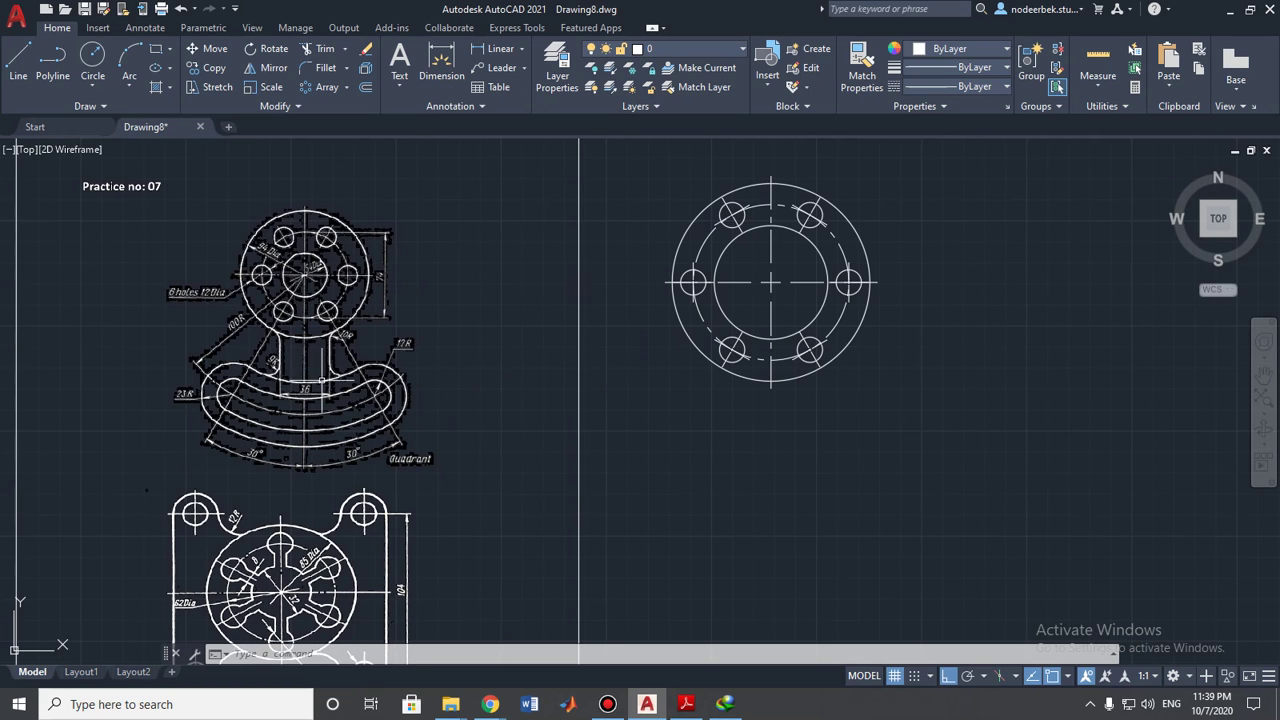
pyautogui.moveTo(628, 360); pyautogui.dragTo(632, 362, button='middle')
pyautogui.scroll(4, 260, 400)
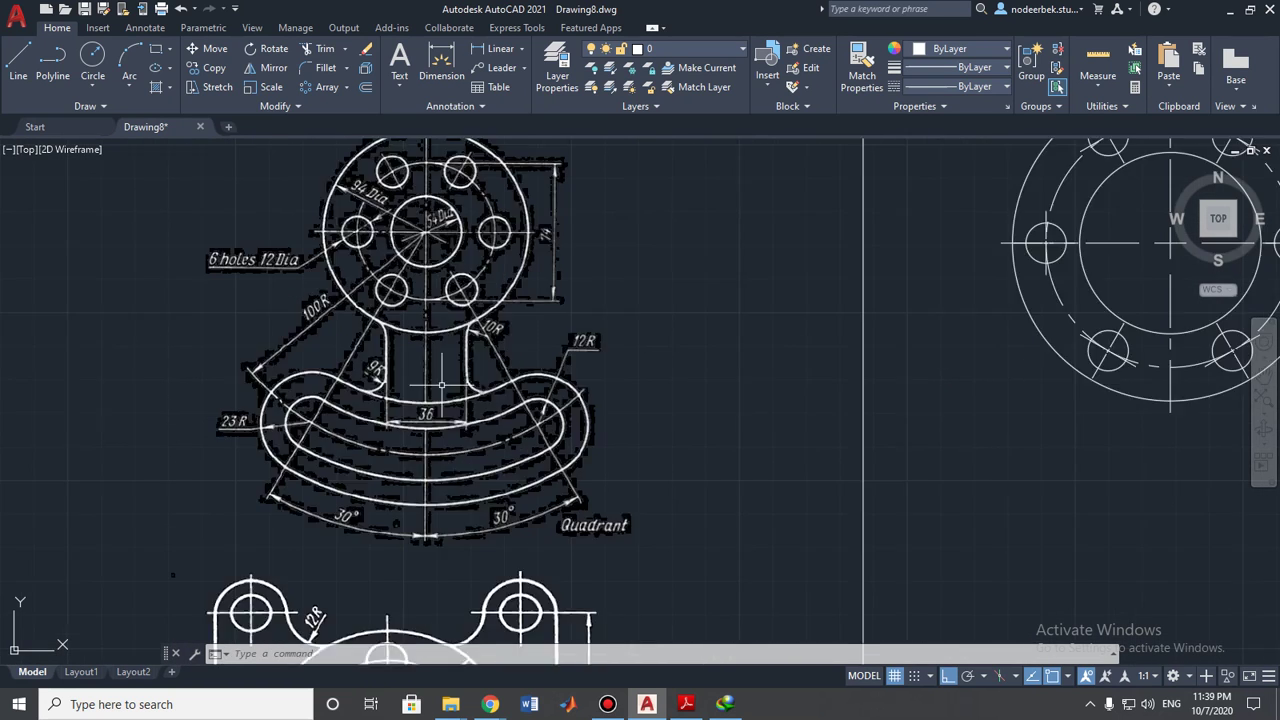
pyautogui.moveTo(395, 410); pyautogui.dragTo(523, 396, button='middle')
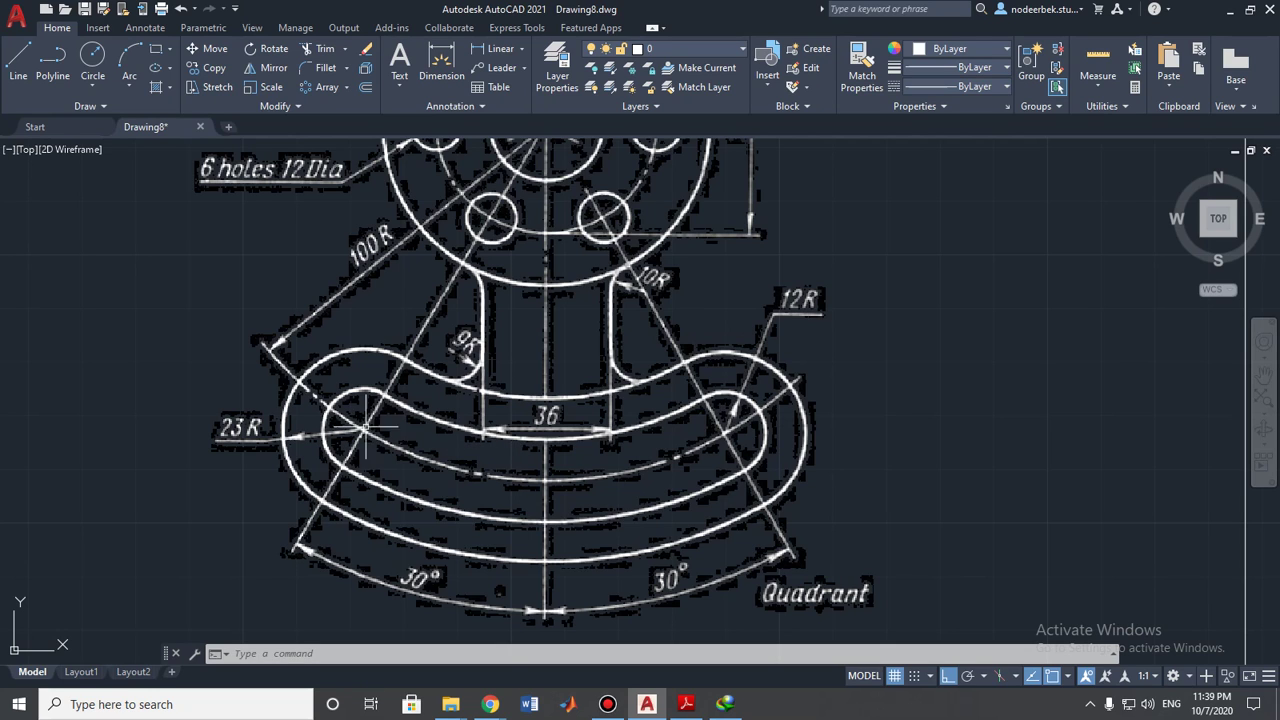
pyautogui.moveTo(489, 428); pyautogui.dragTo(501, 524, button='middle')
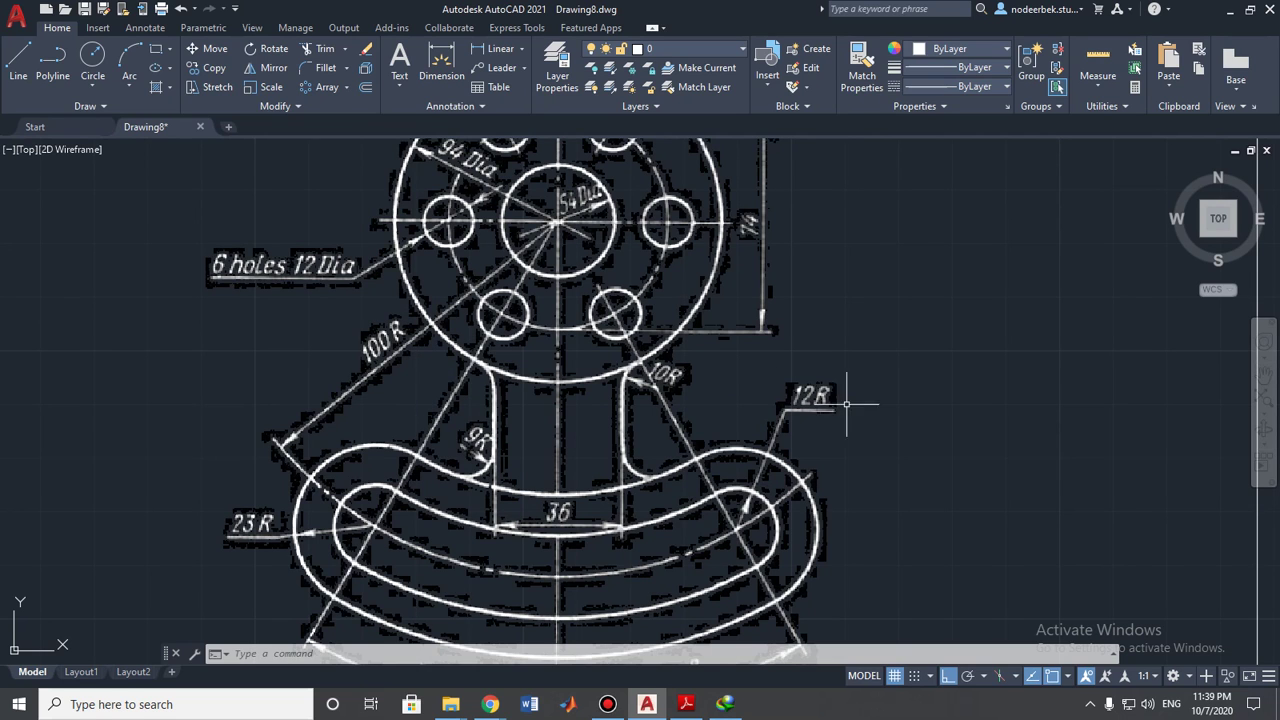
pyautogui.scroll(-6, 835, 404)
pyautogui.scroll(3, 926, 400)
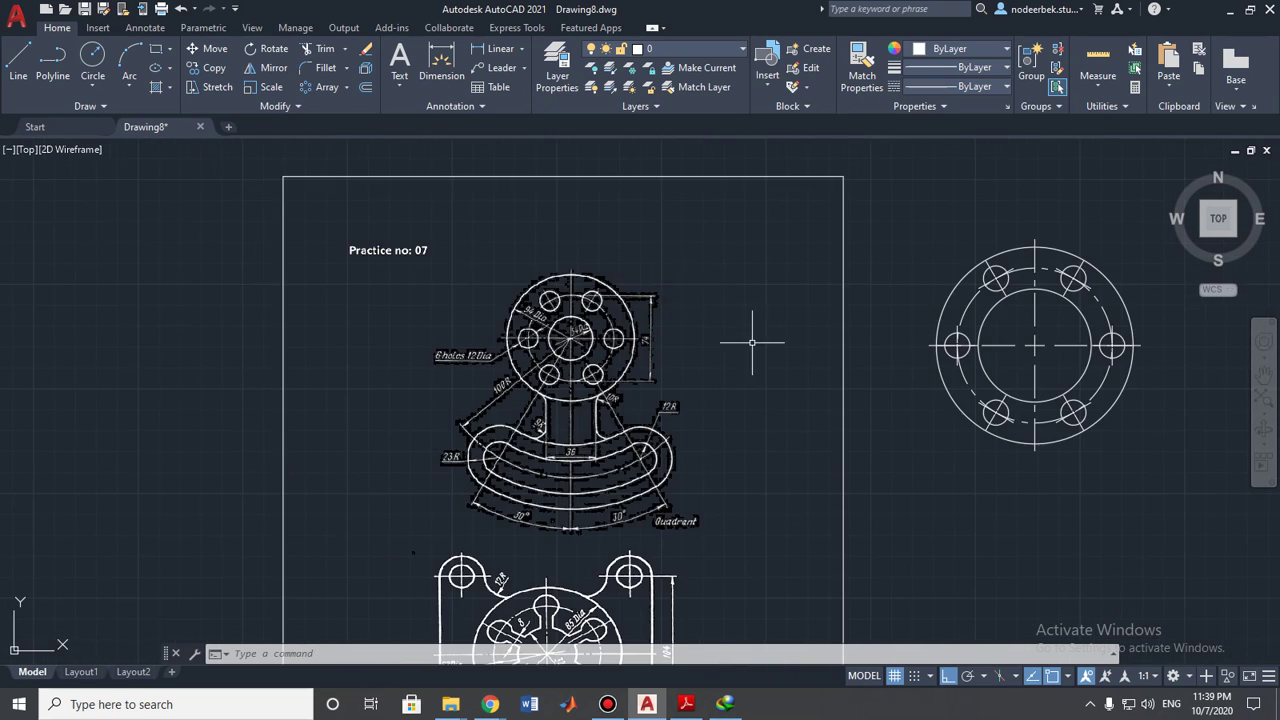
# - Draw a circle with a radius of 100 from the hub's common centre
pyautogui.click(92, 57)
pyautogui.click(1036, 346)
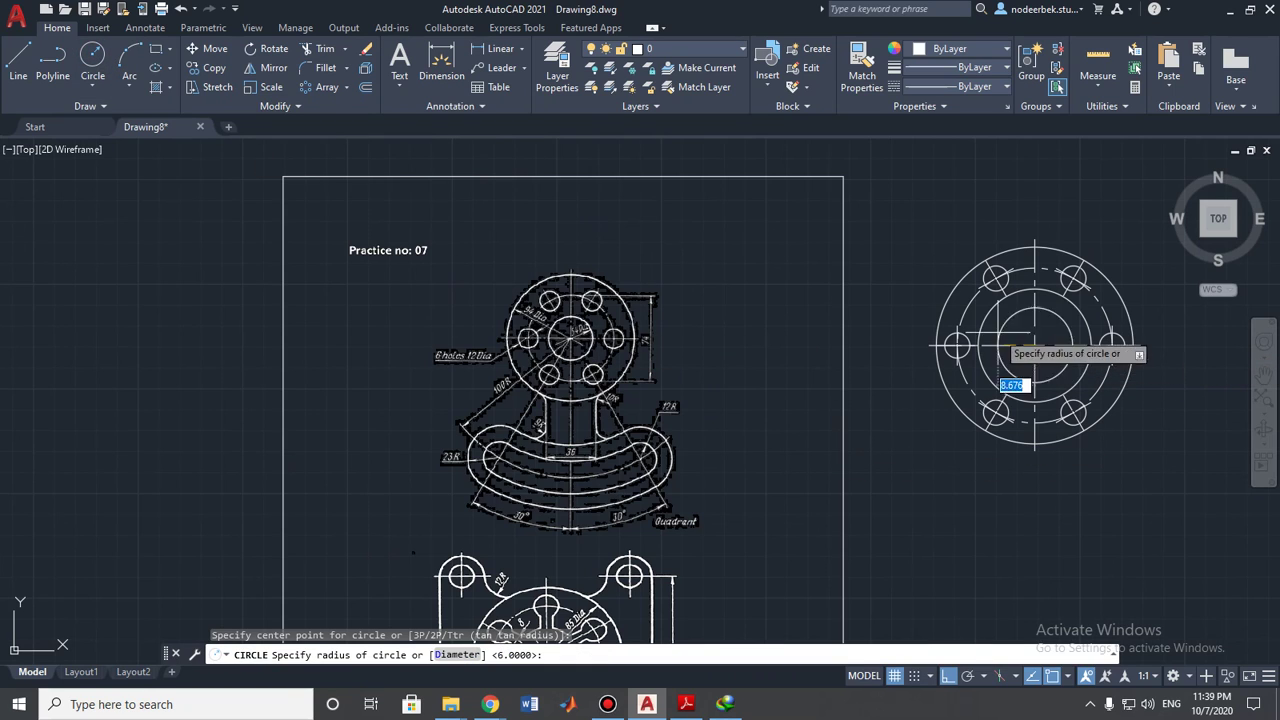
pyautogui.write('100')
pyautogui.press('Return')
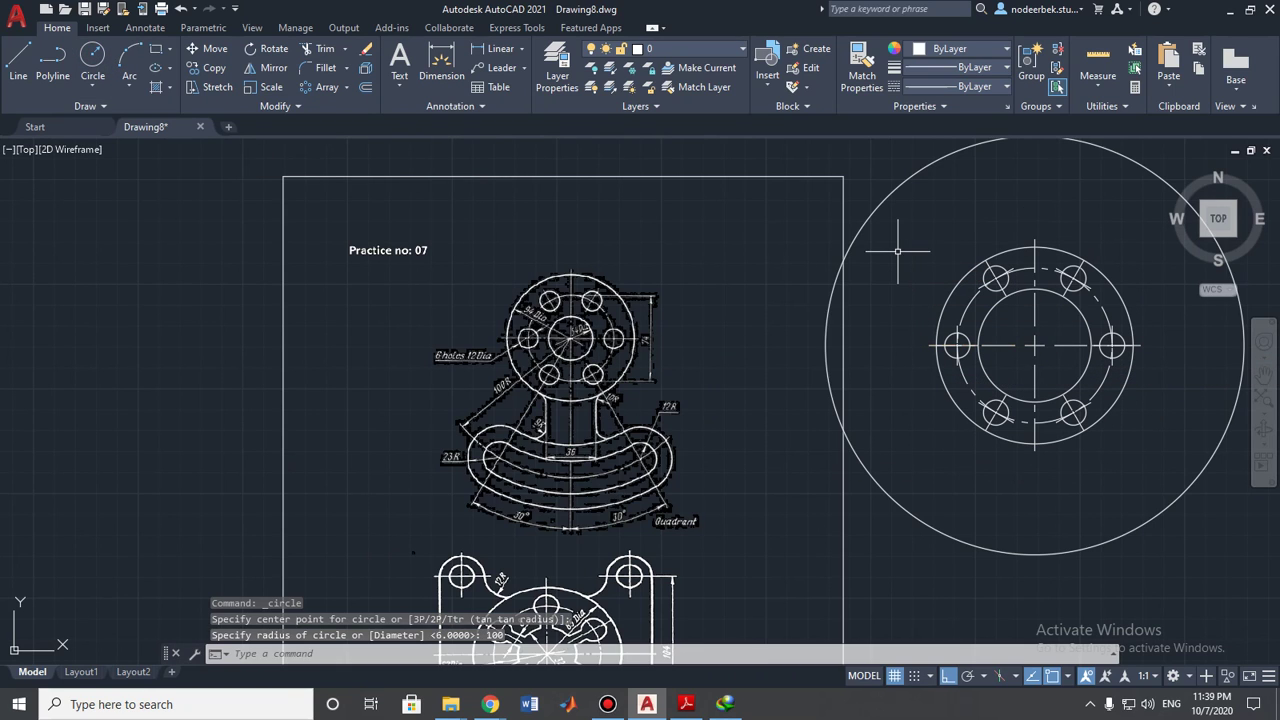
pyautogui.press('Escape')
# - Examine the angular dimensions of the two inclined centre lines in the reference quadrant
pyautogui.scroll(2, 857, 503)
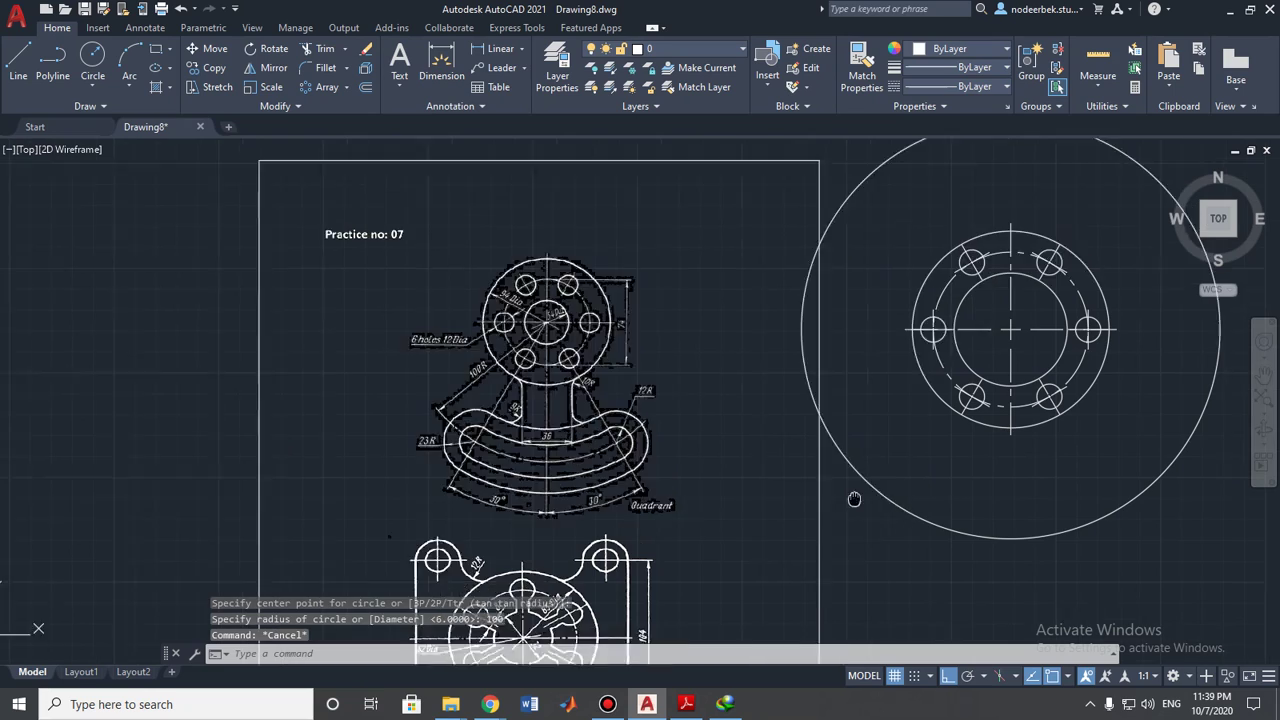
pyautogui.scroll(3, 557, 437)
pyautogui.moveTo(534, 462); pyautogui.dragTo(580, 550, button='middle')
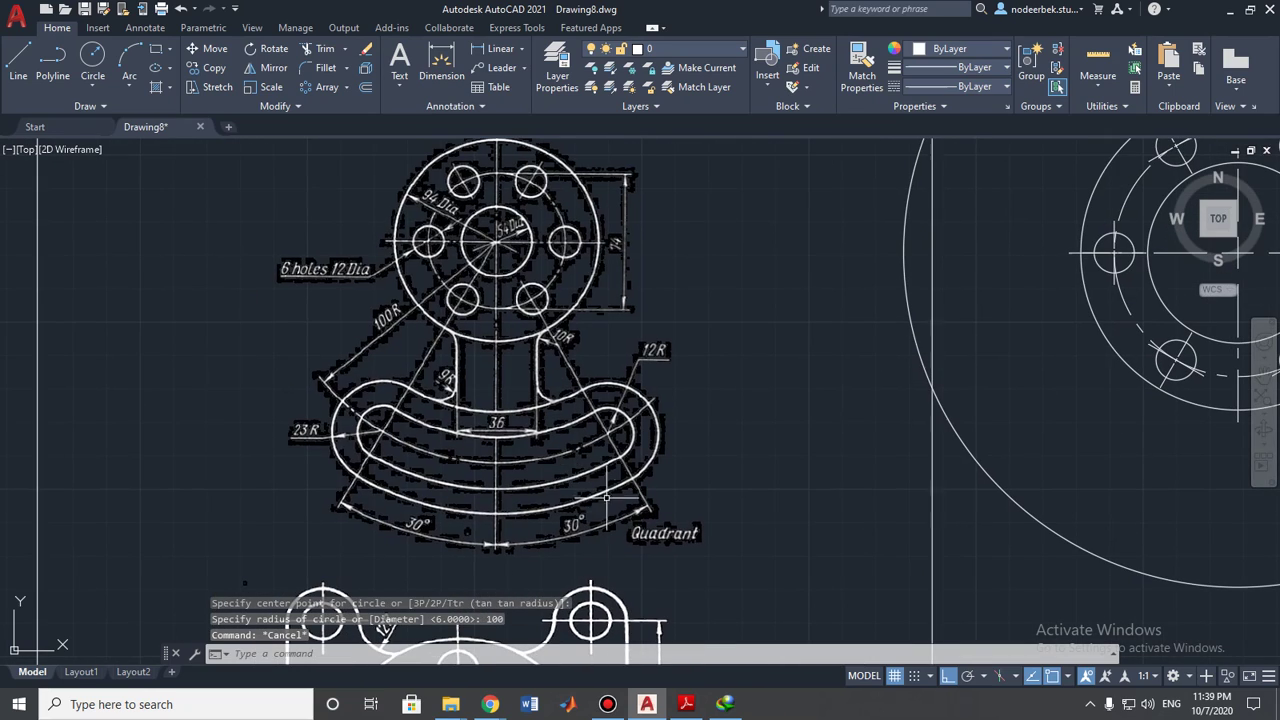
pyautogui.scroll(2, 600, 495)
pyautogui.moveTo(634, 487)
pyautogui.mouseDown(button='middle')
pyautogui.moveTo(527, 389)
pyautogui.moveTo(609, 499)
pyautogui.mouseUp(button='middle')
pyautogui.moveTo(557, 410); pyautogui.dragTo(585, 427, button='middle')
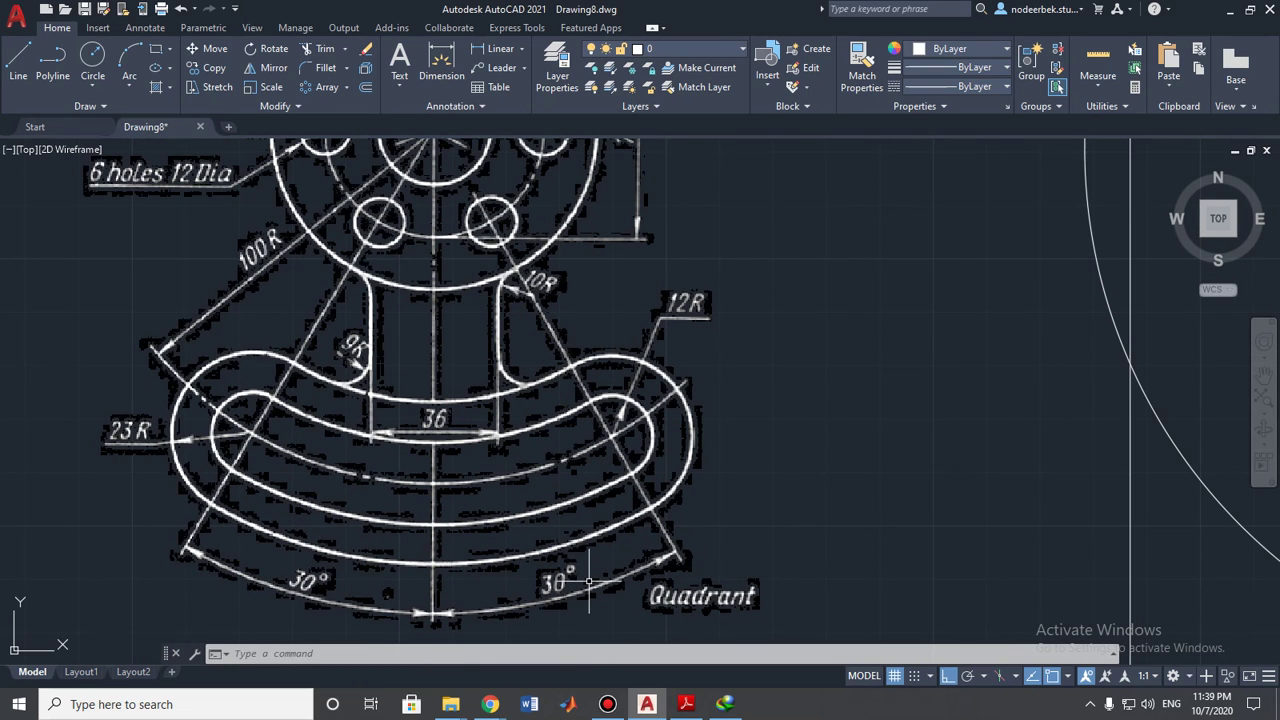
pyautogui.scroll(-3, 596, 575)
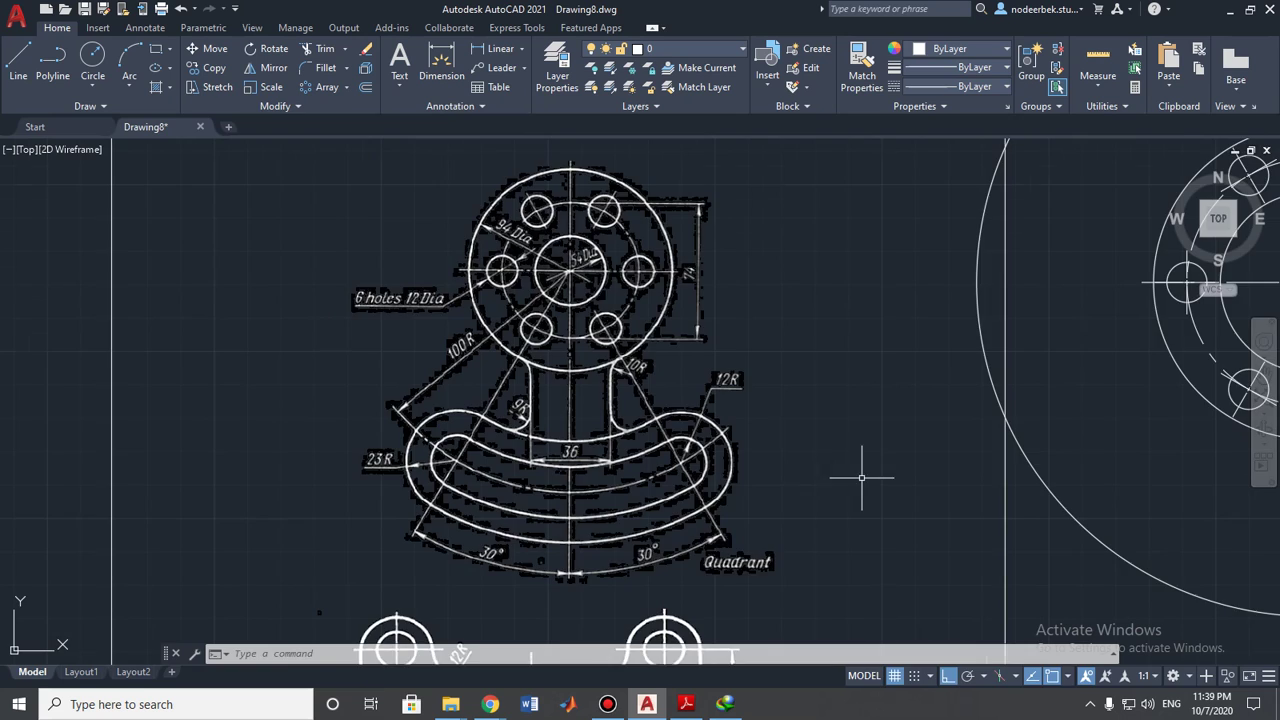
pyautogui.moveTo(863, 480); pyautogui.dragTo(583, 391, button='middle')
# - With Ortho off, draw a line 130 long from the hub centre, sloping down to the right at 60 degrees below horizontal
pyautogui.click(18, 58)
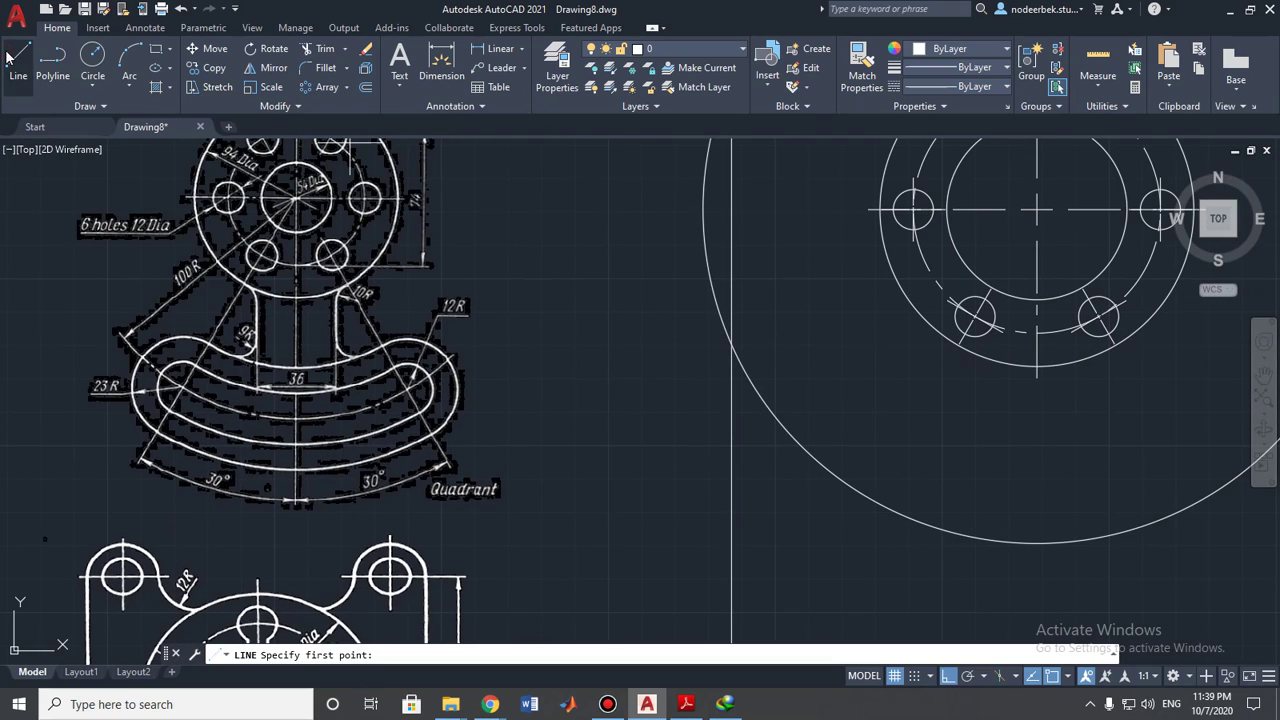
pyautogui.scroll(-2, 672, 368)
pyautogui.moveTo(672, 368); pyautogui.dragTo(470, 330, button='middle')
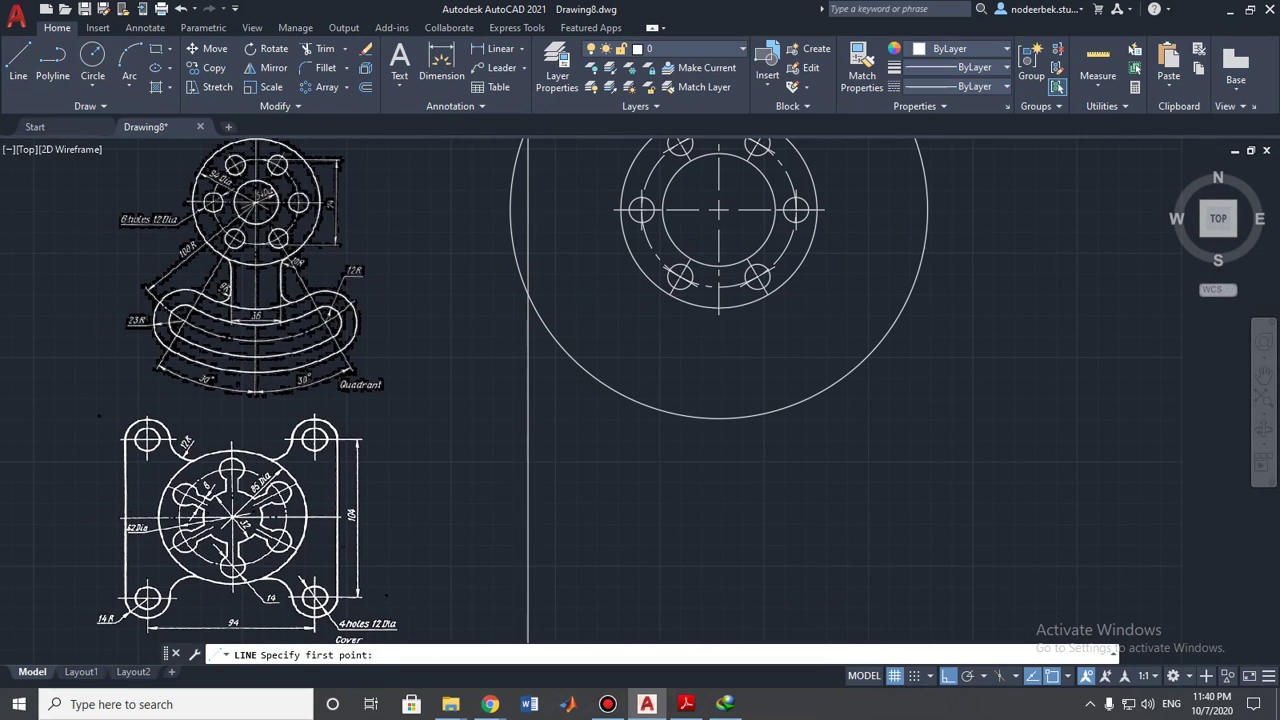
pyautogui.click(718, 210)
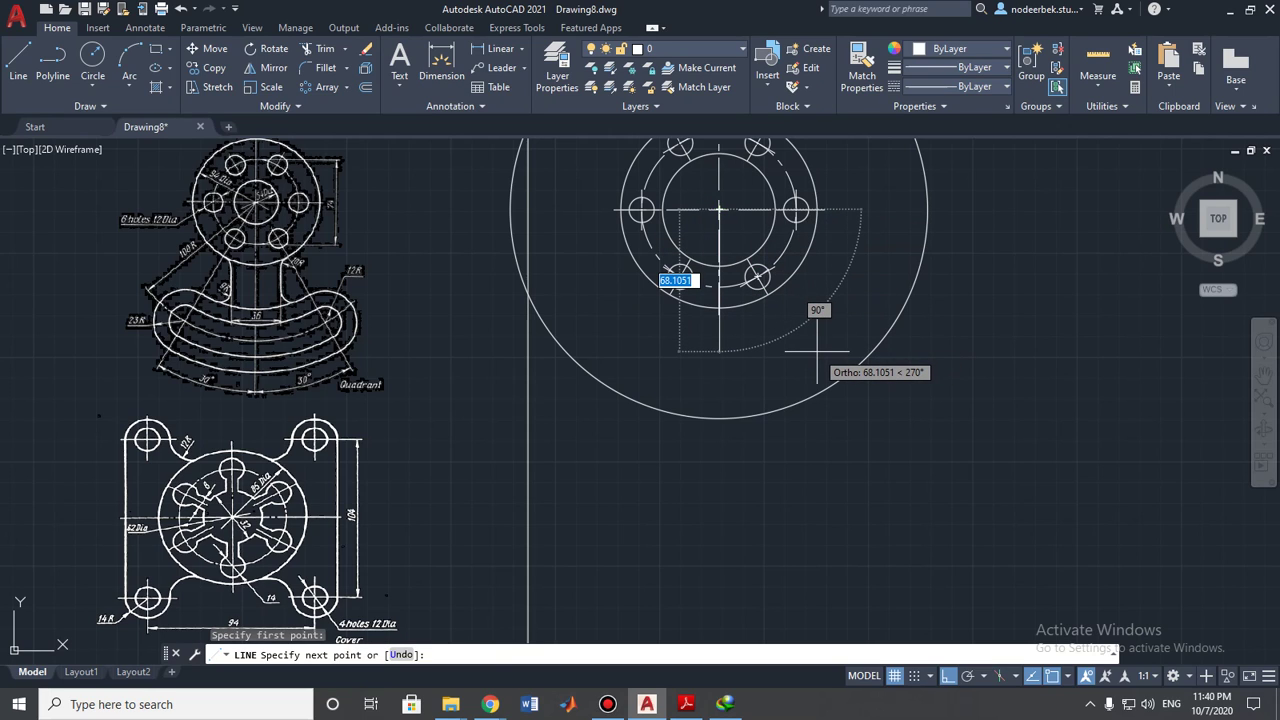
pyautogui.press('F8')
pyautogui.press('Tab')
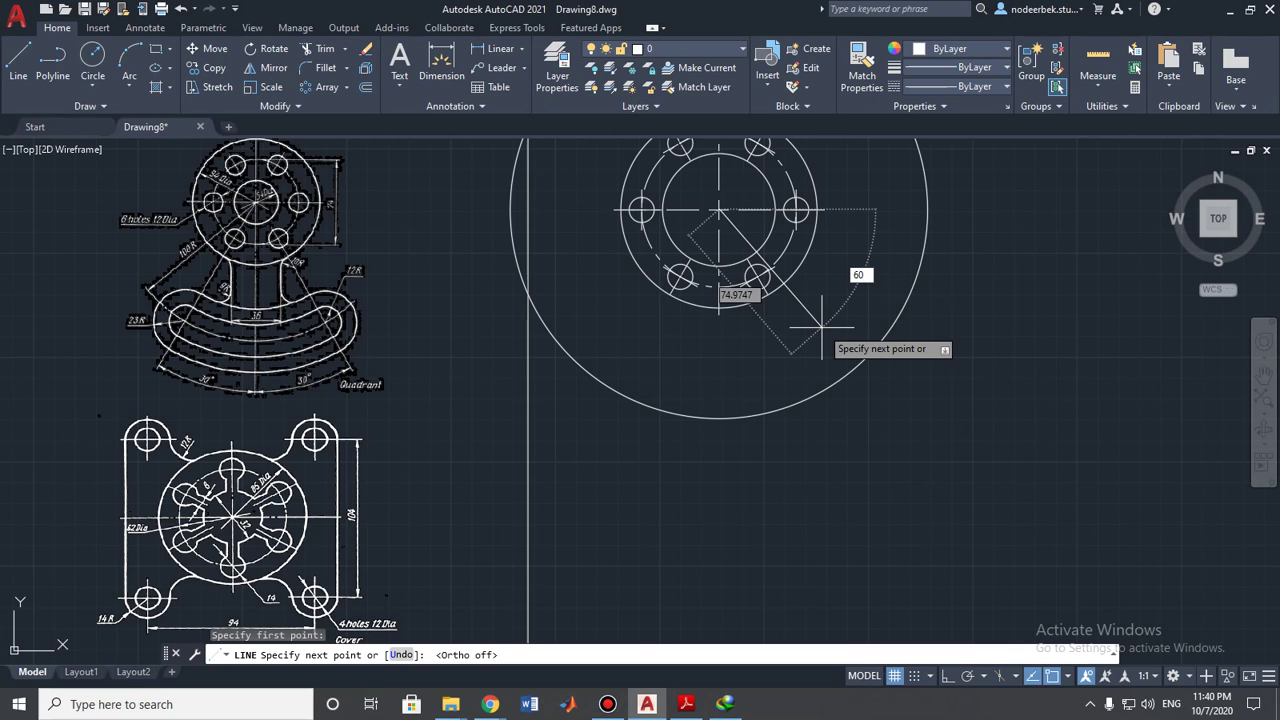
pyautogui.press('Tab')
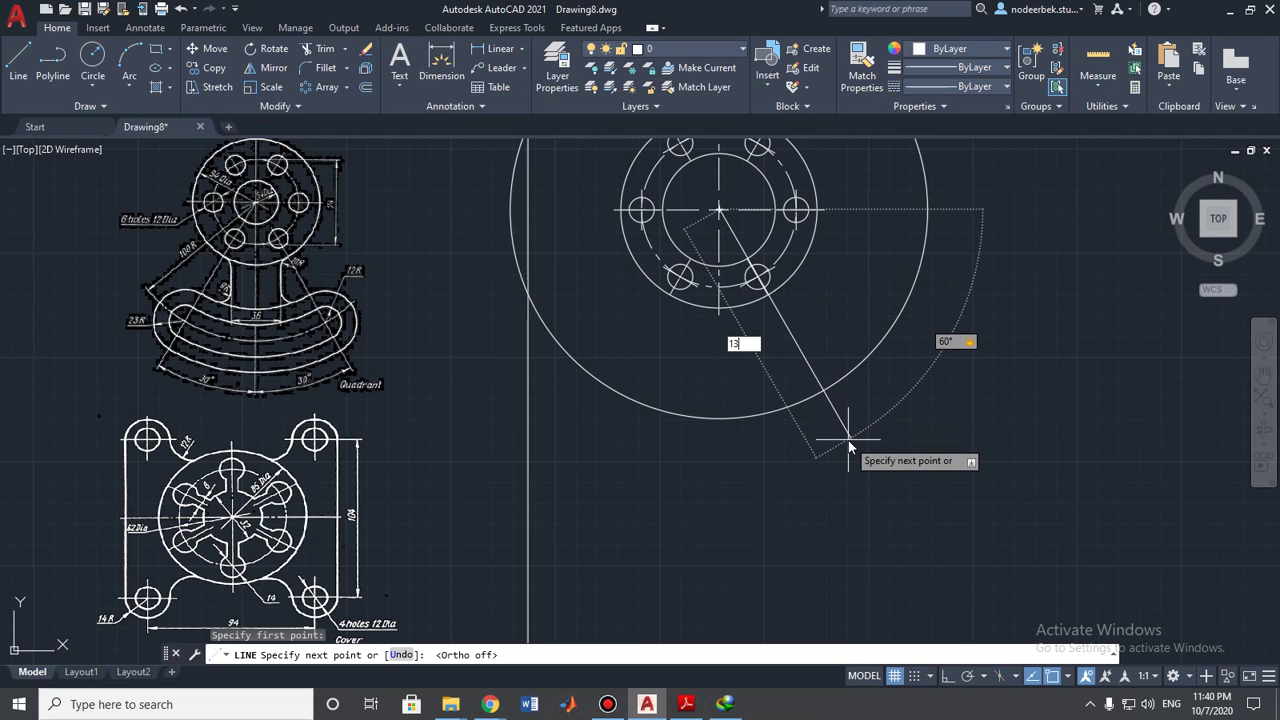
pyautogui.write('130')
pyautogui.press('Return')
pyautogui.press('Escape')
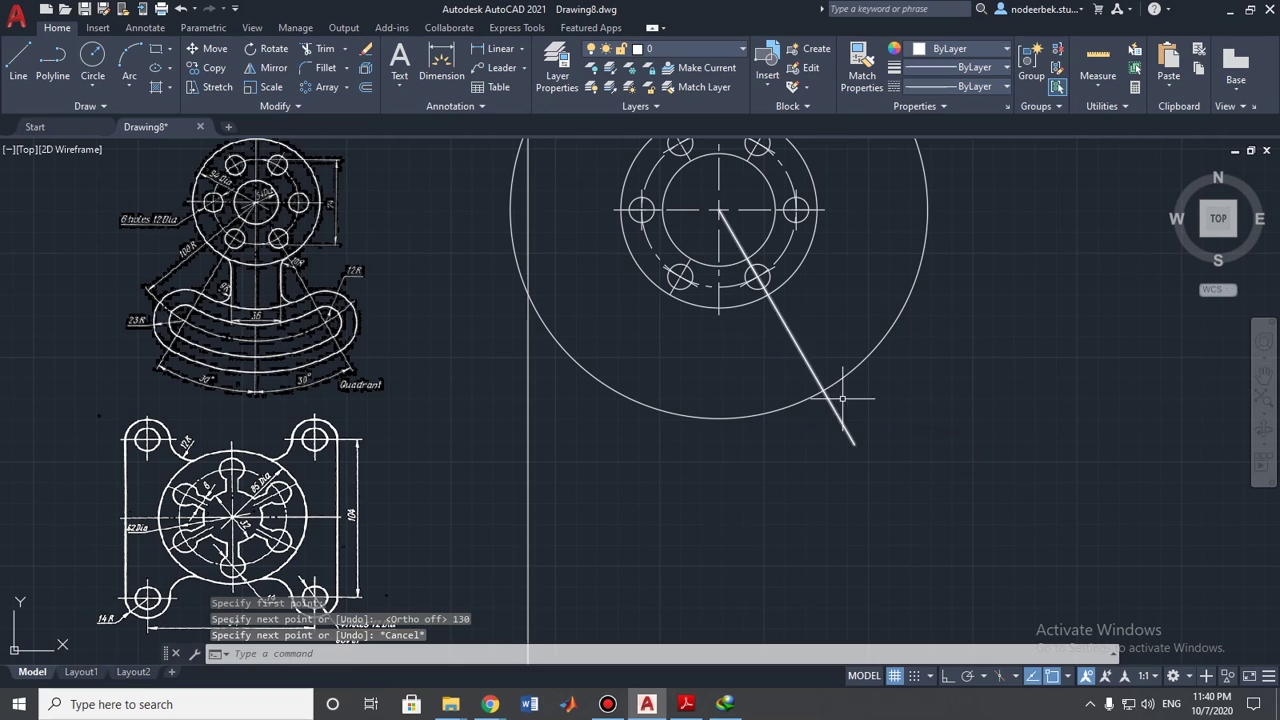
# - Mirror the inclined line about the hub's vertical centre line, keeping the original
pyautogui.click(803, 354)
pyautogui.moveTo(805, 354); pyautogui.dragTo(823, 417, button='middle')
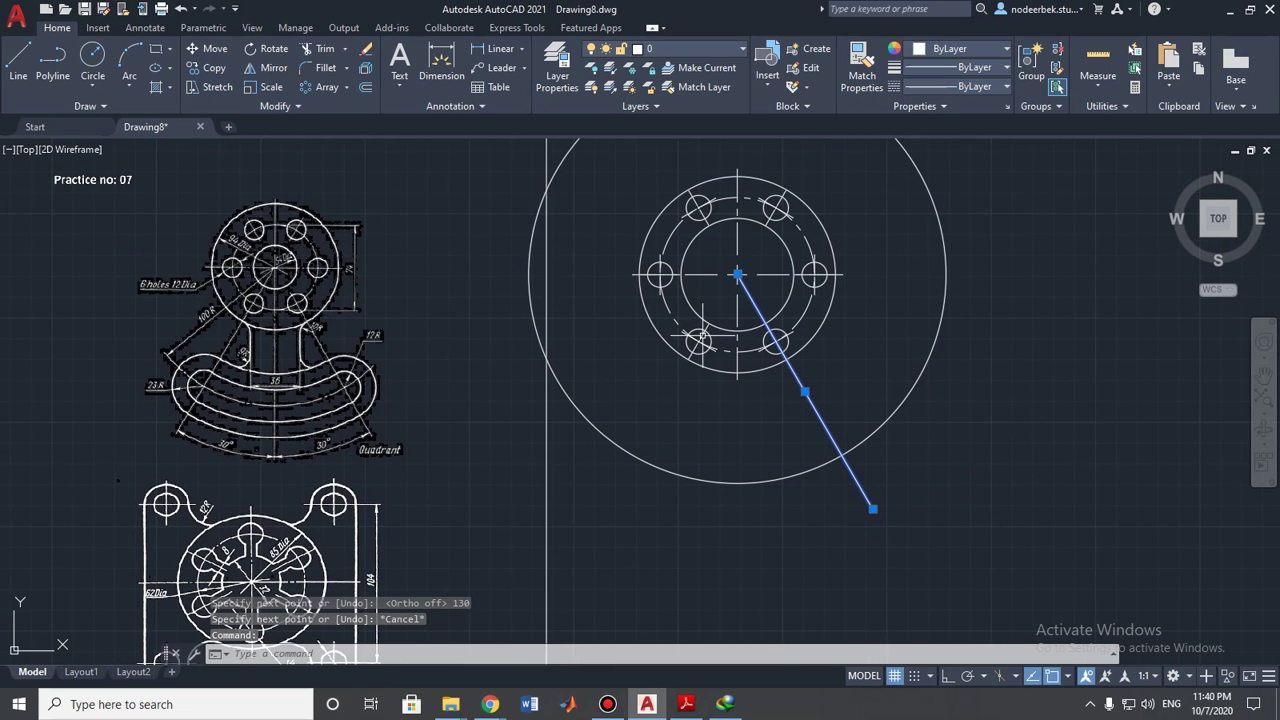
pyautogui.click(266, 67)
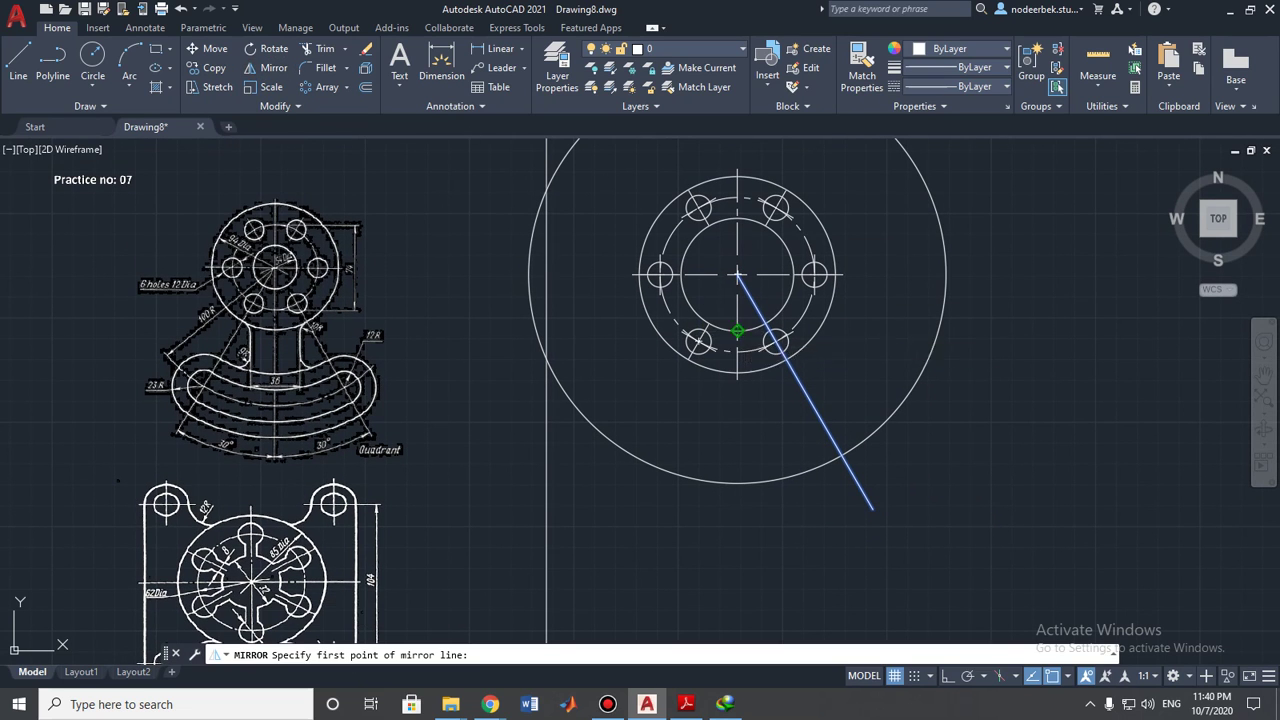
pyautogui.click(737, 274)
pyautogui.click(737, 305)
pyautogui.press('Return')
pyautogui.press('Escape')
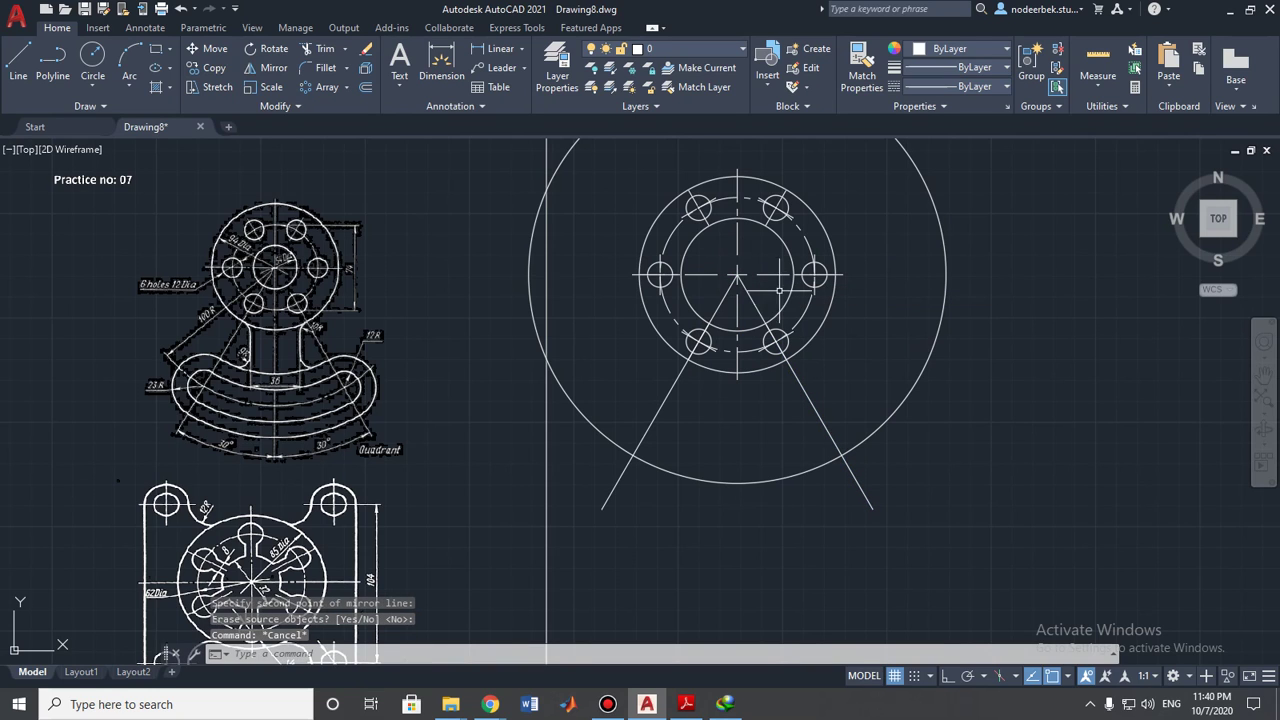
pyautogui.scroll(4, 880, 458)
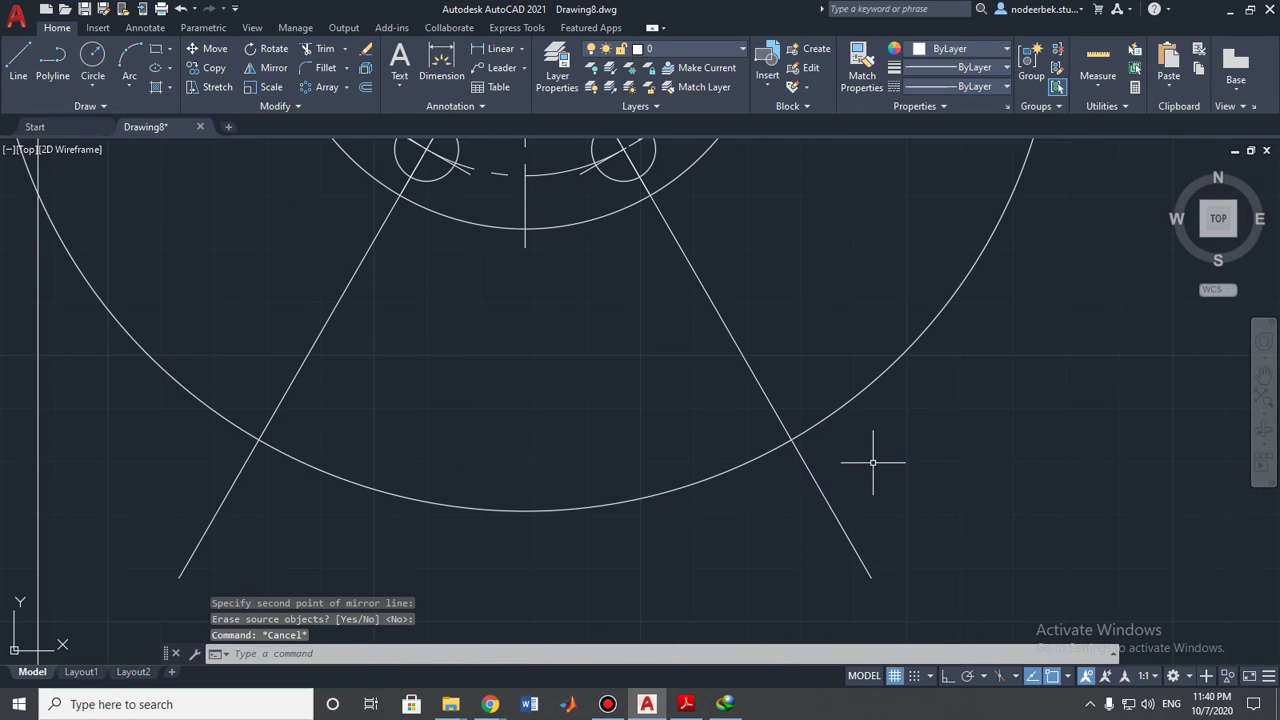
# - Draw concentric circles of radius 12 and 23 where the left inclined line crosses the 100-radius circle
pyautogui.moveTo(566, 408); pyautogui.dragTo(618, 405, button='middle')
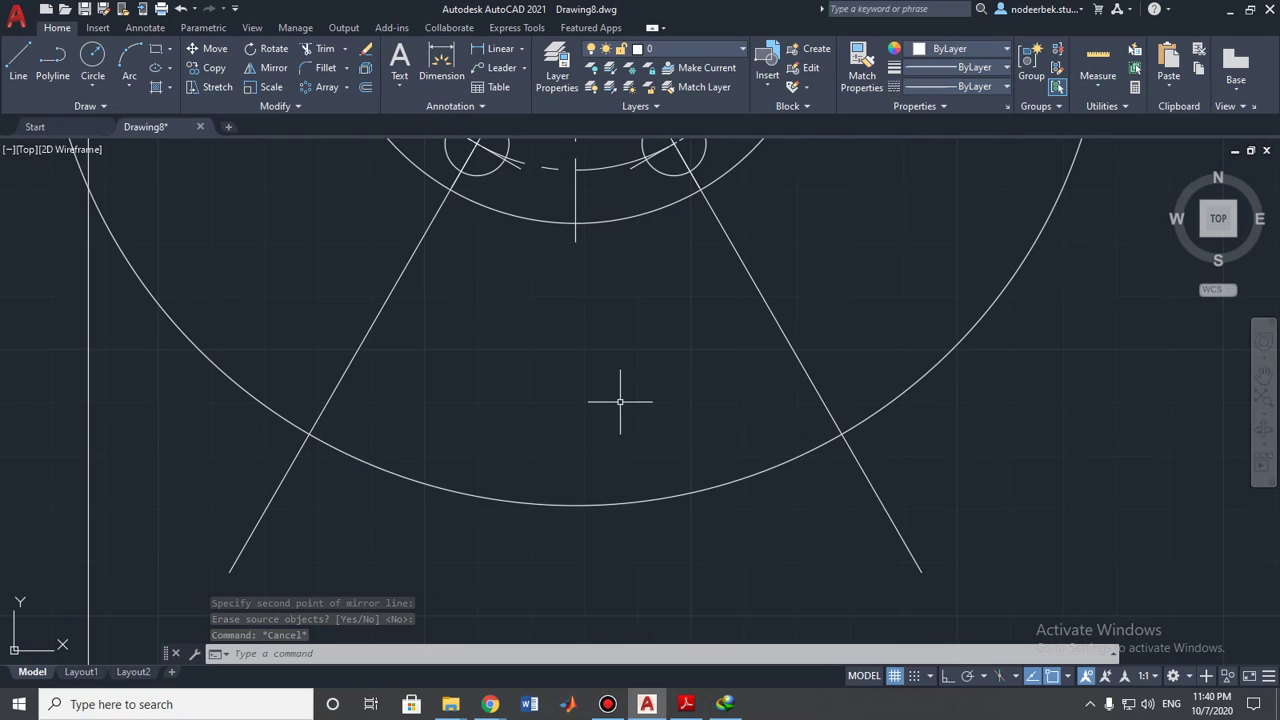
pyautogui.scroll(-6, 590, 400)
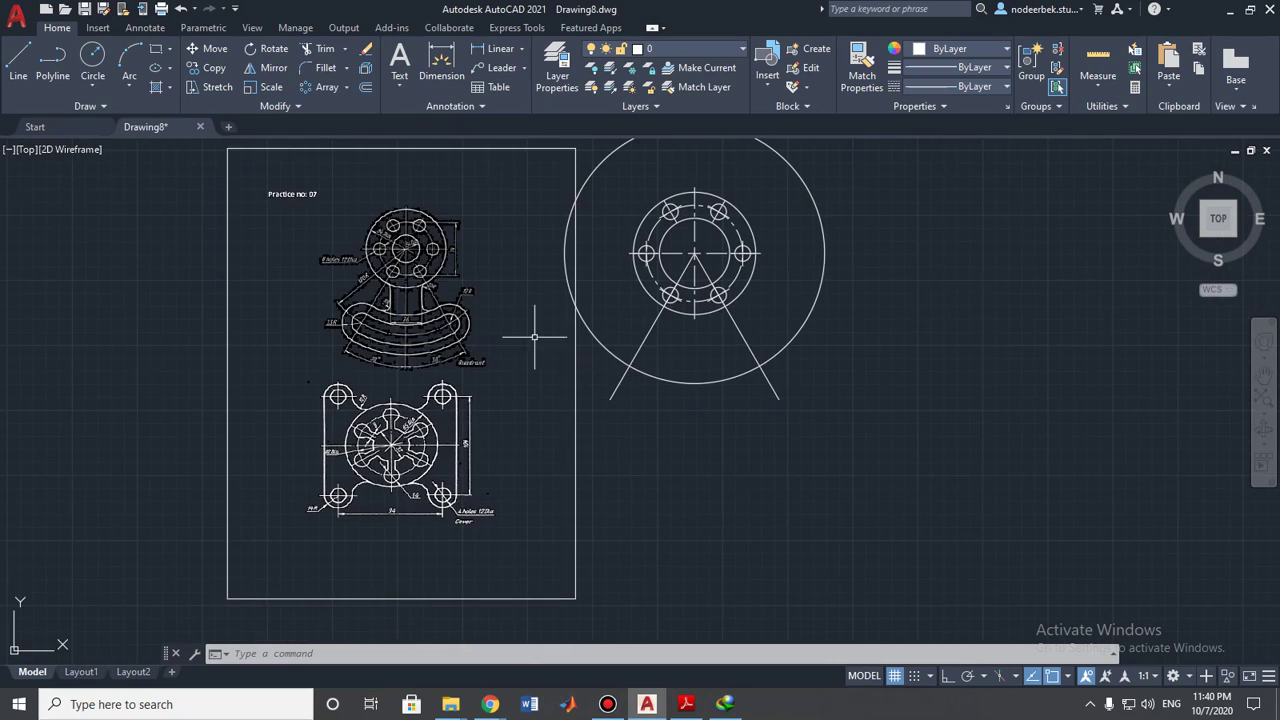
pyautogui.scroll(5, 430, 315)
pyautogui.moveTo(384, 438)
pyautogui.mouseDown(button='middle')
pyautogui.moveTo(456, 356)
pyautogui.moveTo(602, 441)
pyautogui.mouseUp(button='middle')
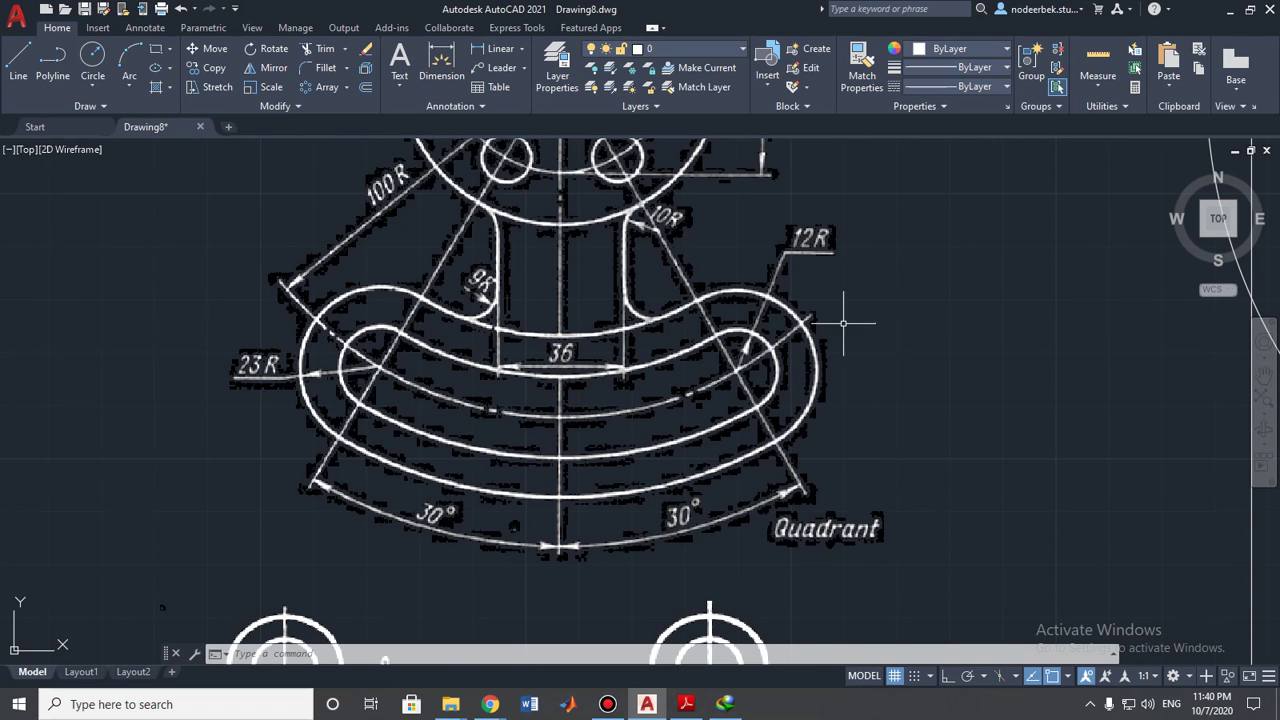
pyautogui.scroll(-3, 876, 345)
pyautogui.scroll(2, 900, 360)
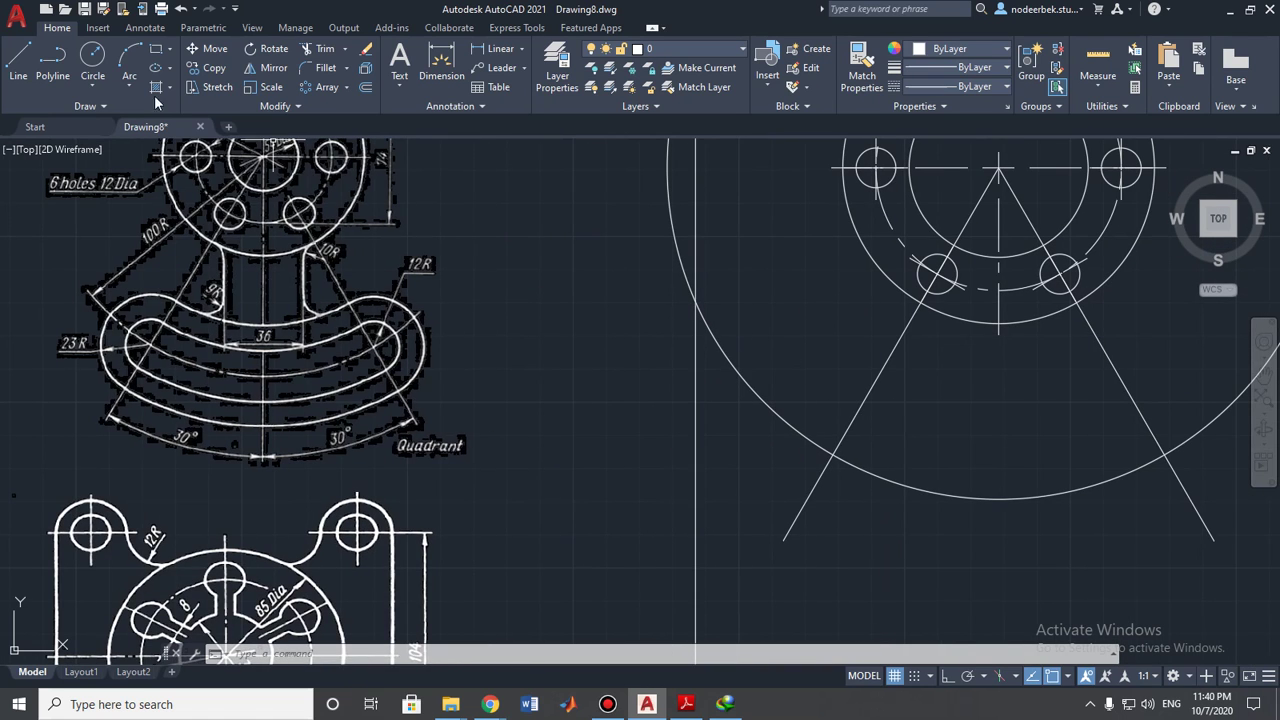
pyautogui.click(92, 62)
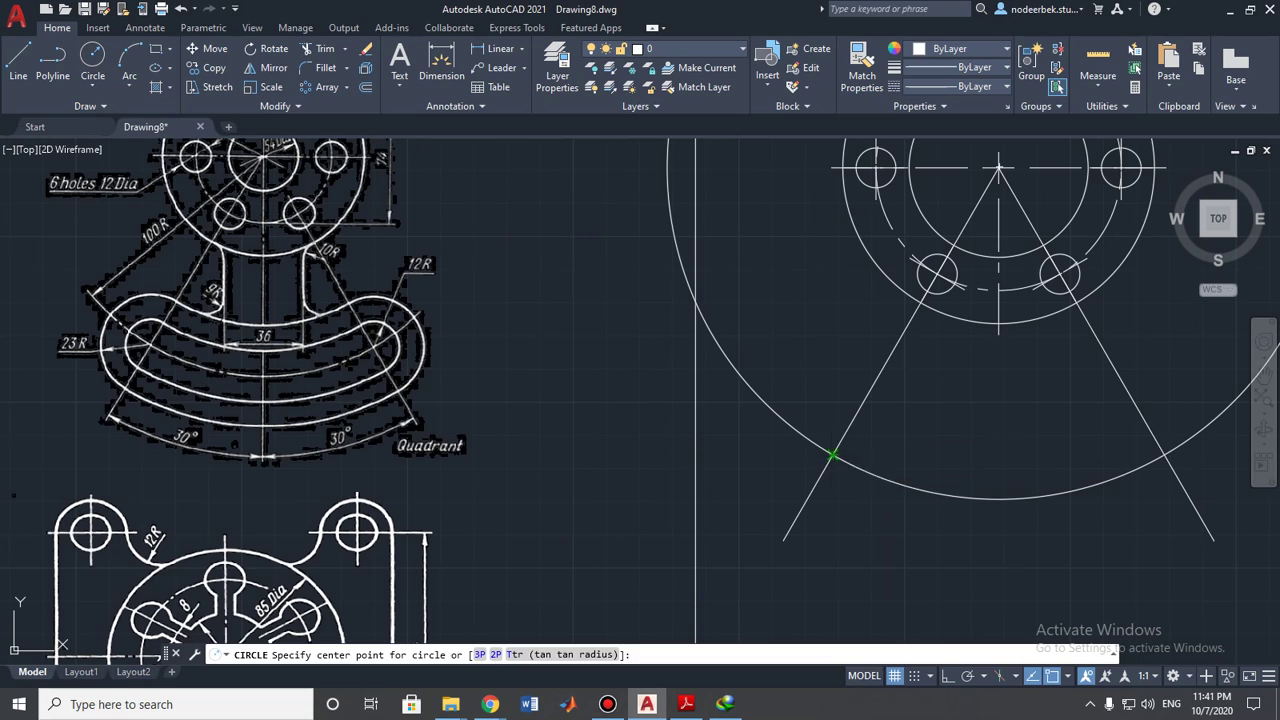
pyautogui.click(832, 455)
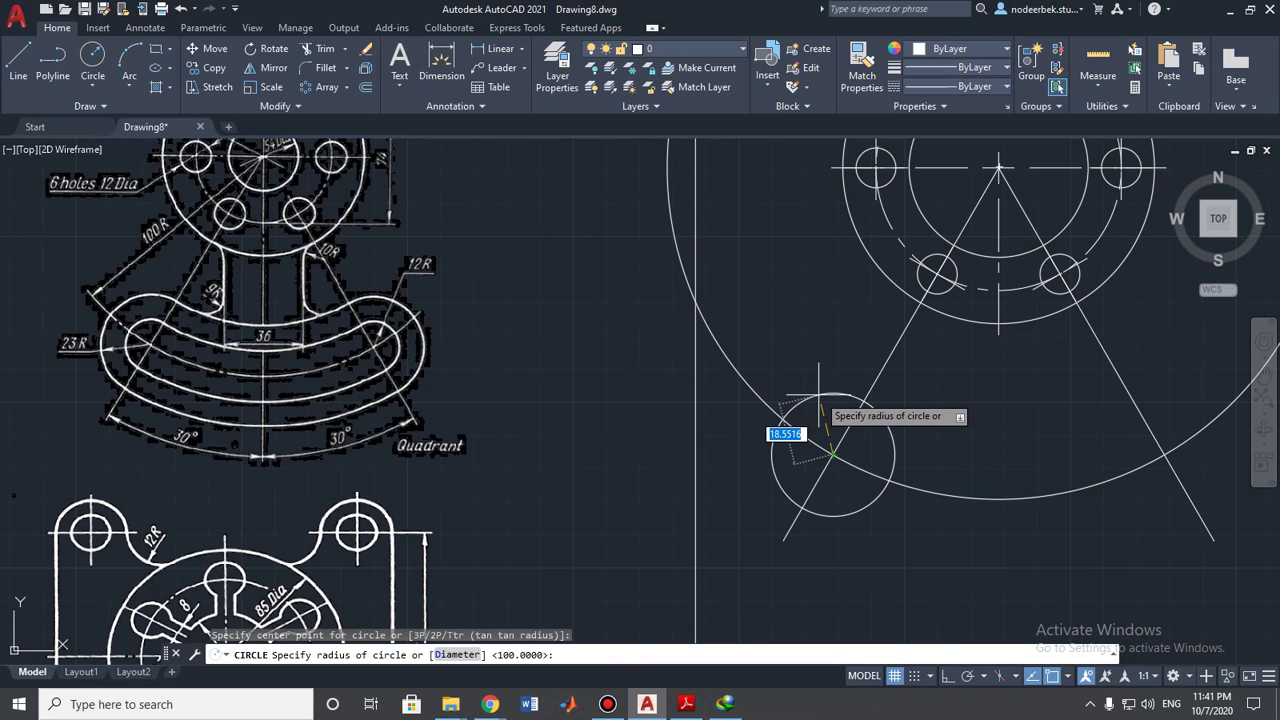
pyautogui.write('12')
pyautogui.press('Return')
pyautogui.press('Return')
pyautogui.click(832, 455)
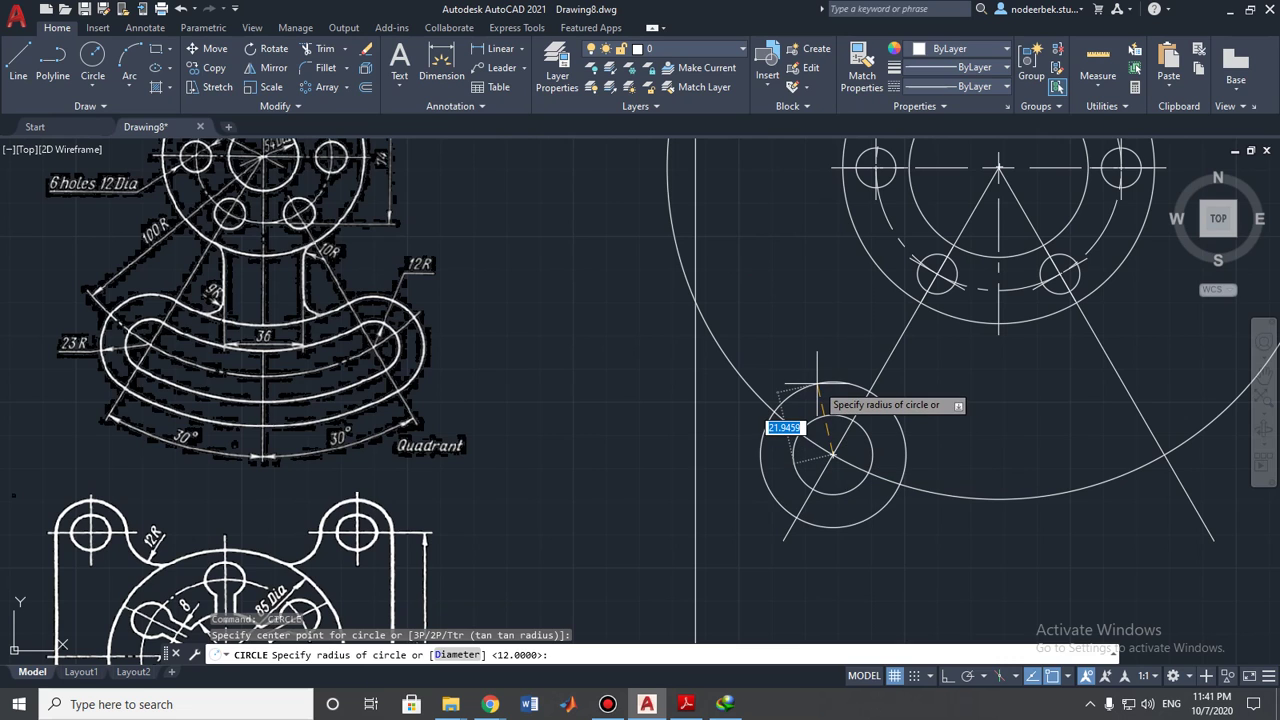
pyautogui.write('23')
pyautogui.press('Return')
# - Draw concentric circles of radius 12 and 23 where the right inclined line crosses the 100-radius circle
pyautogui.scroll(-3, 790, 430)
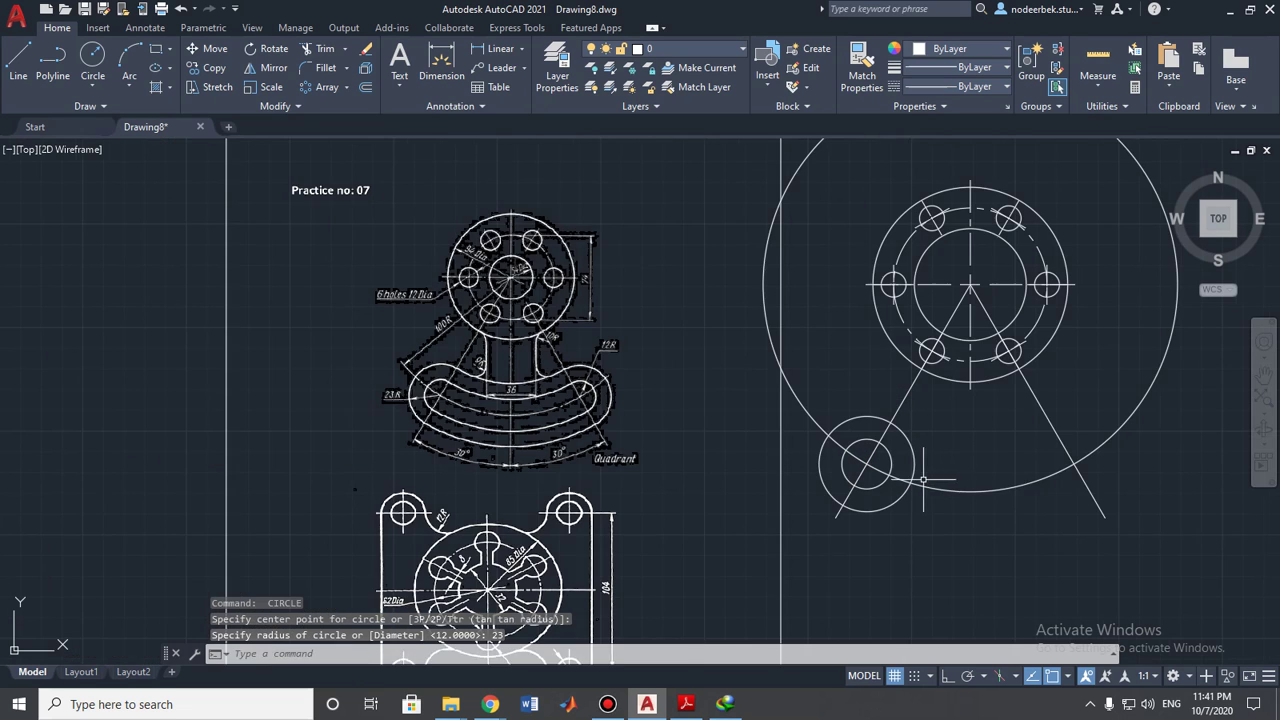
pyautogui.press('Return')
pyautogui.click(912, 429)
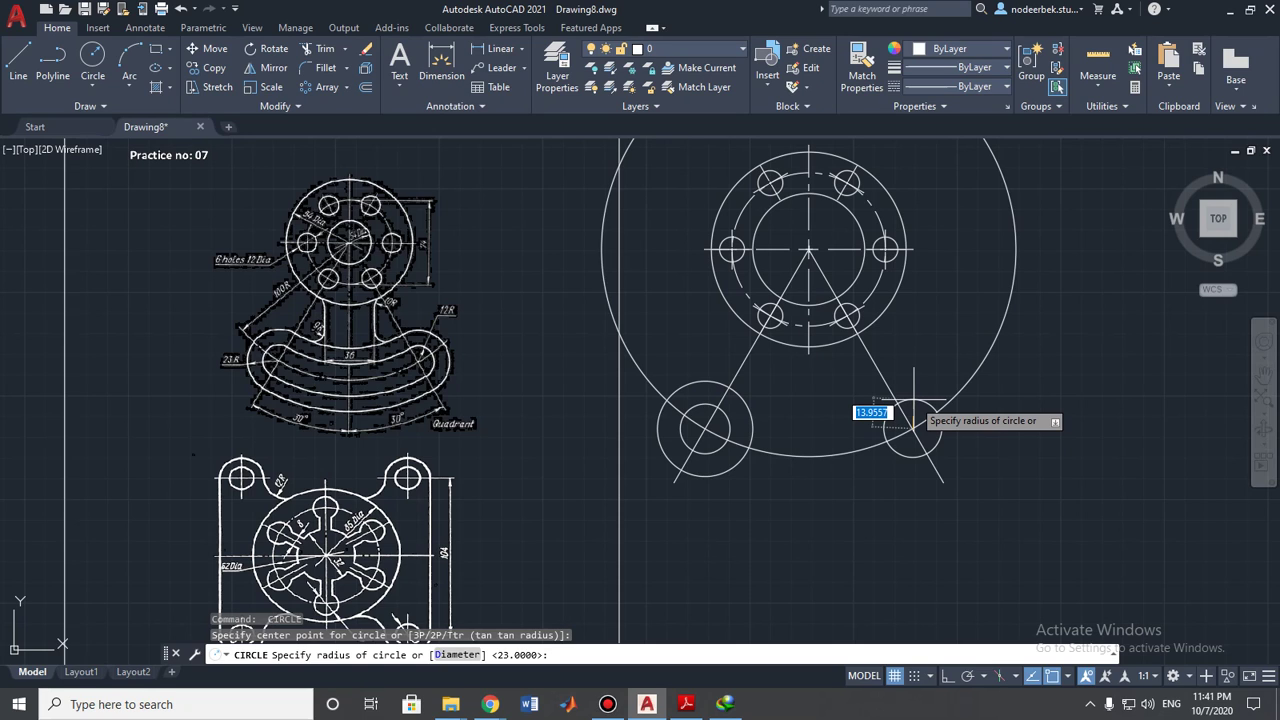
pyautogui.write('12')
pyautogui.press('Return')
pyautogui.press('Return')
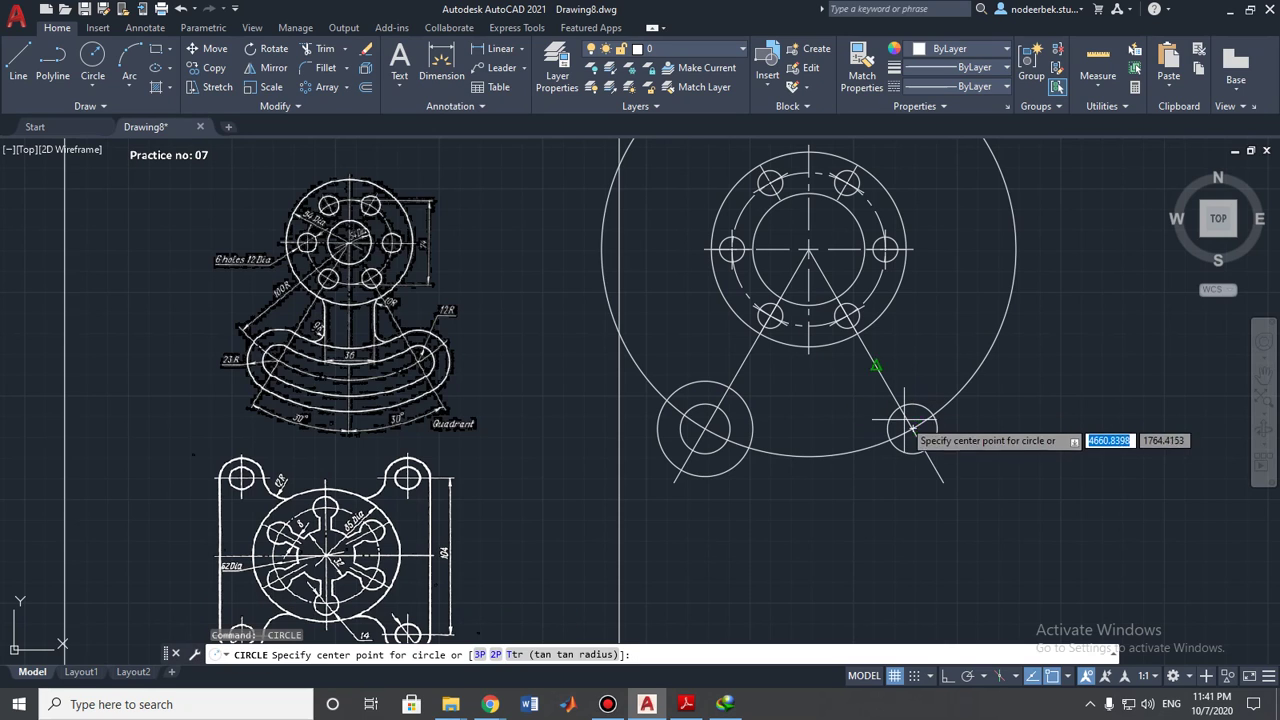
pyautogui.click(912, 418)
pyautogui.write('23')
pyautogui.press('Return')
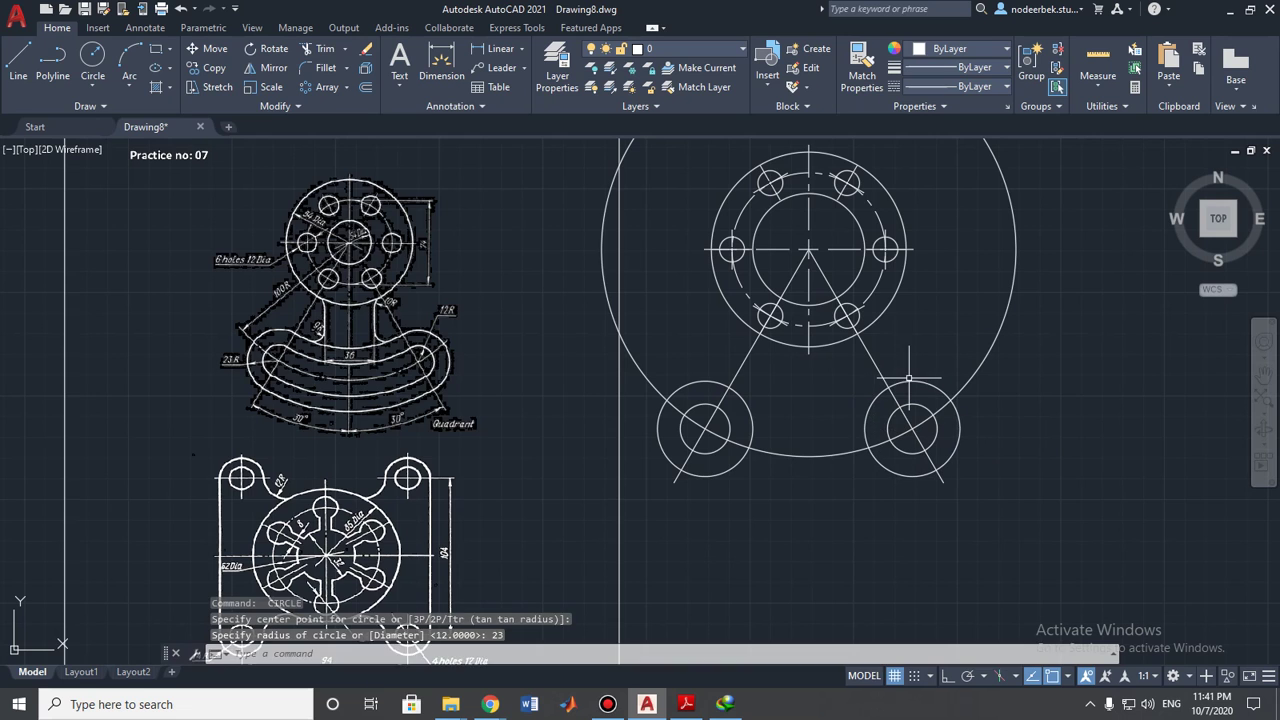
# - Draw a circle from the hub centre through the near crossing of the left inclined line and 23-radius circle, giving radius 77
pyautogui.scroll(2, 872, 382)
pyautogui.scroll(-2, 840, 375)
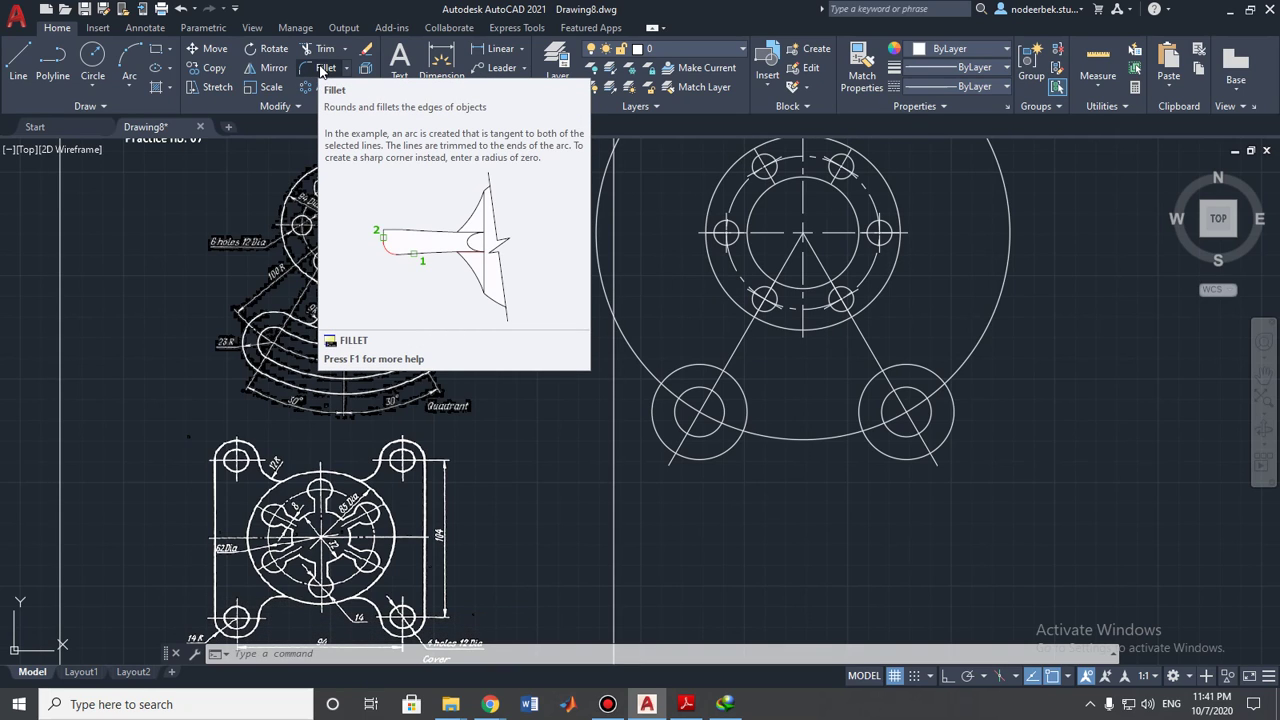
pyautogui.moveTo(480, 370)
pyautogui.mouseDown(button='middle')
pyautogui.moveTo(491, 423)
pyautogui.moveTo(452, 481)
pyautogui.mouseUp(button='middle')
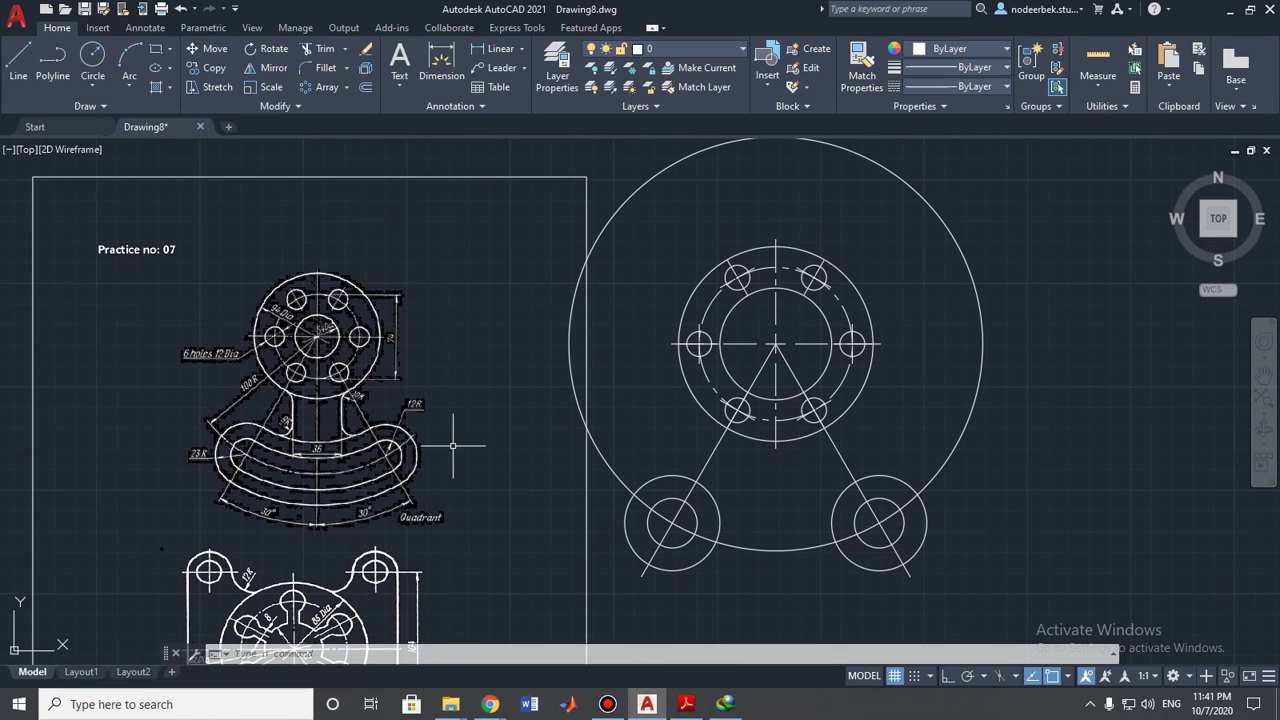
pyautogui.click(92, 62)
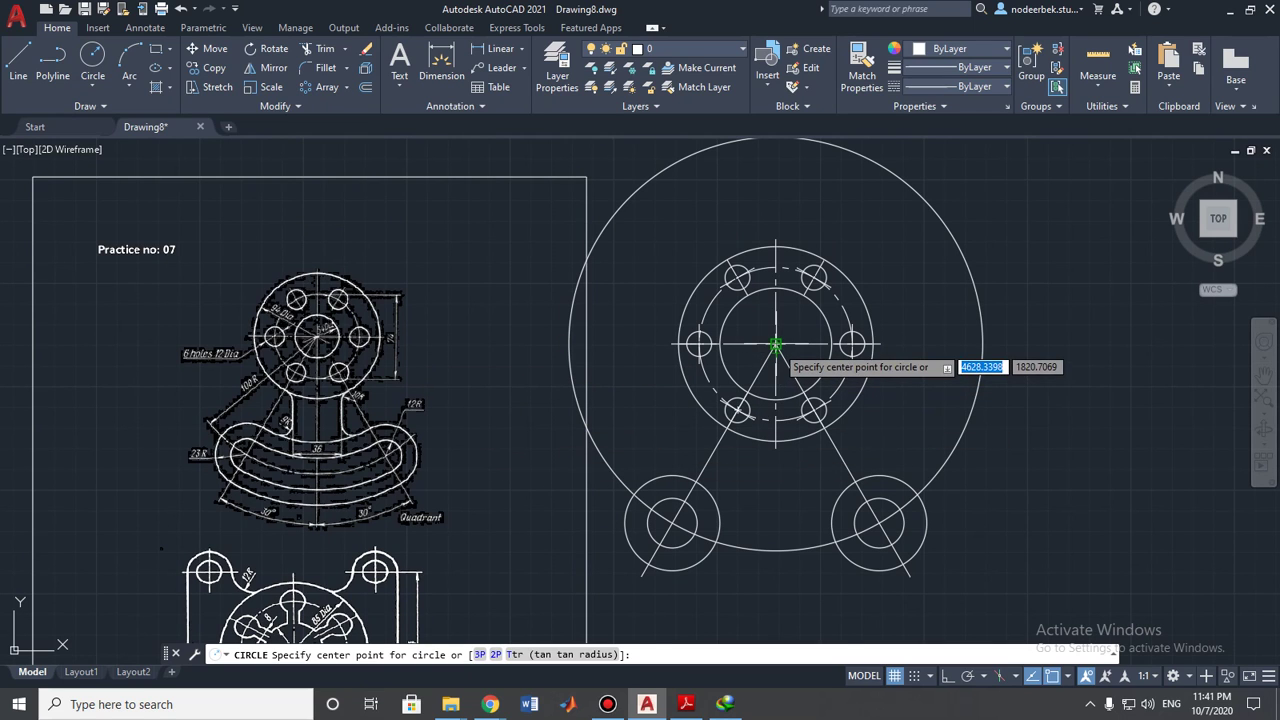
pyautogui.scroll(3, 775, 346)
pyautogui.scroll(-2, 771, 349)
pyautogui.scroll(-1, 771, 400)
pyautogui.moveTo(768, 364); pyautogui.dragTo(767, 311, button='middle')
pyautogui.click(767, 311)
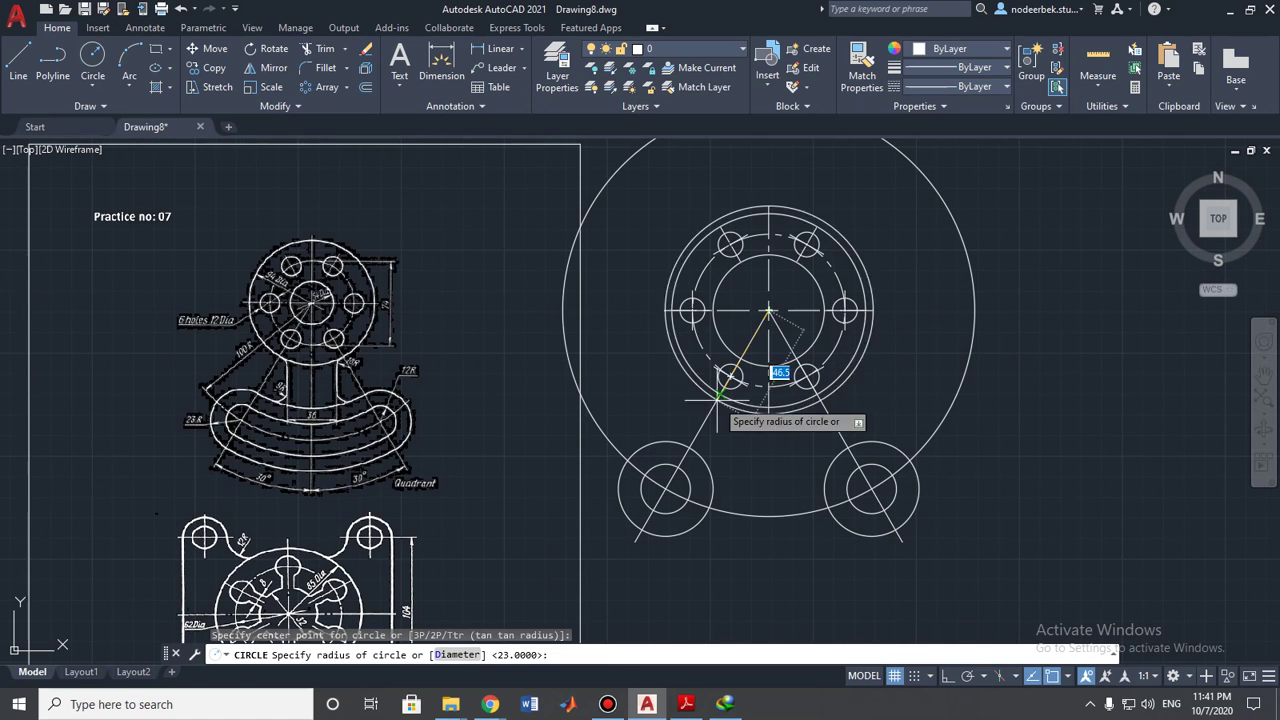
pyautogui.click(688, 448)
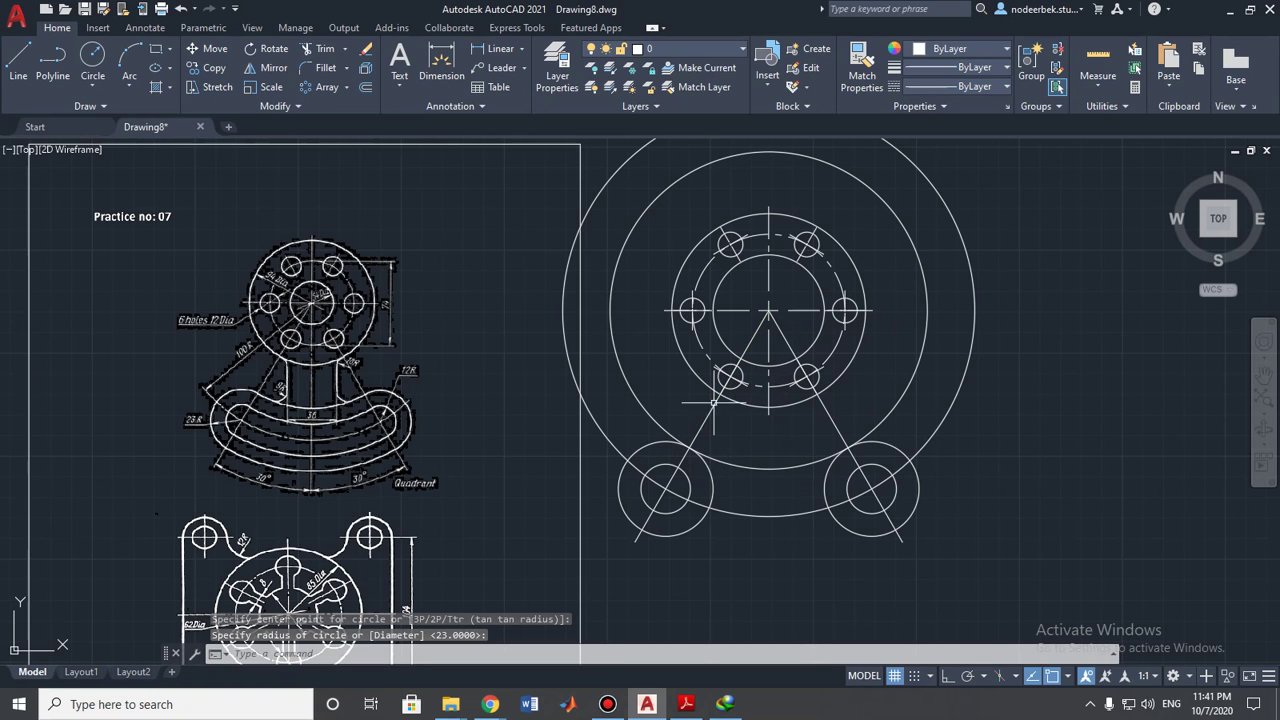
# - Draw a circle from the hub centre through the far crossing of the left inclined line and 23-radius circle, giving radius 123
pyautogui.press('space')
pyautogui.click(767, 311)
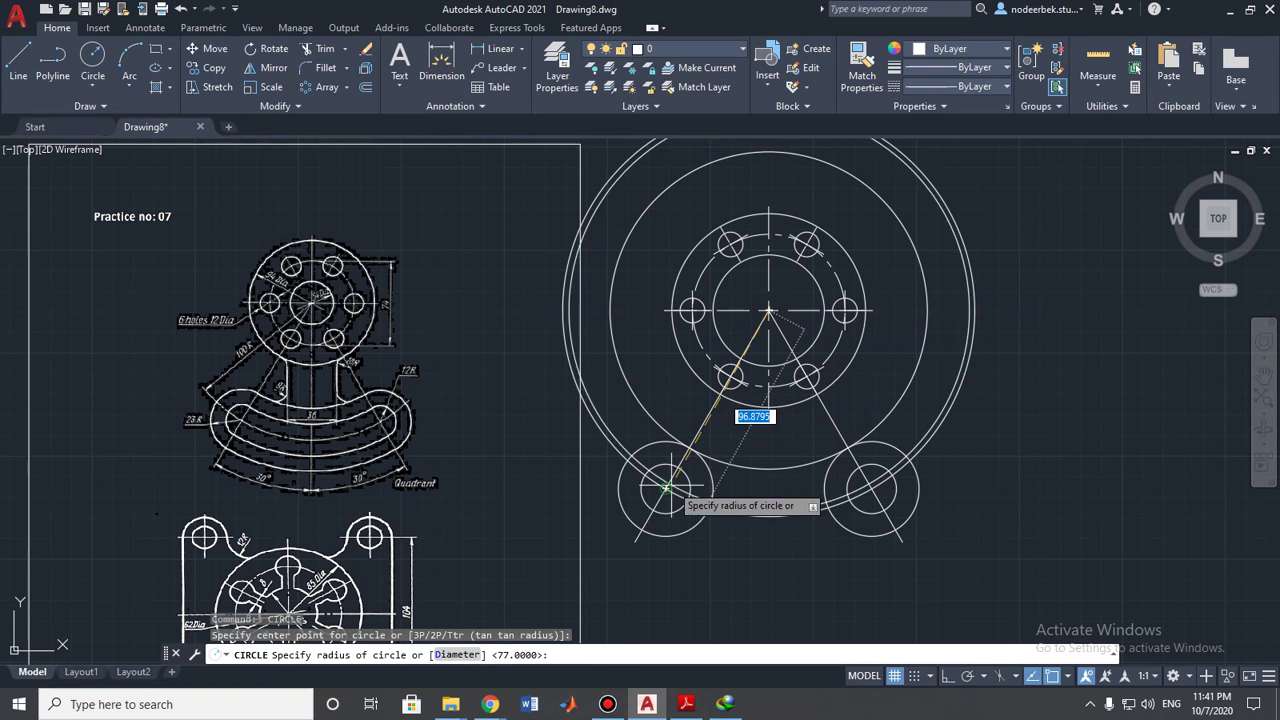
pyautogui.press('Escape')
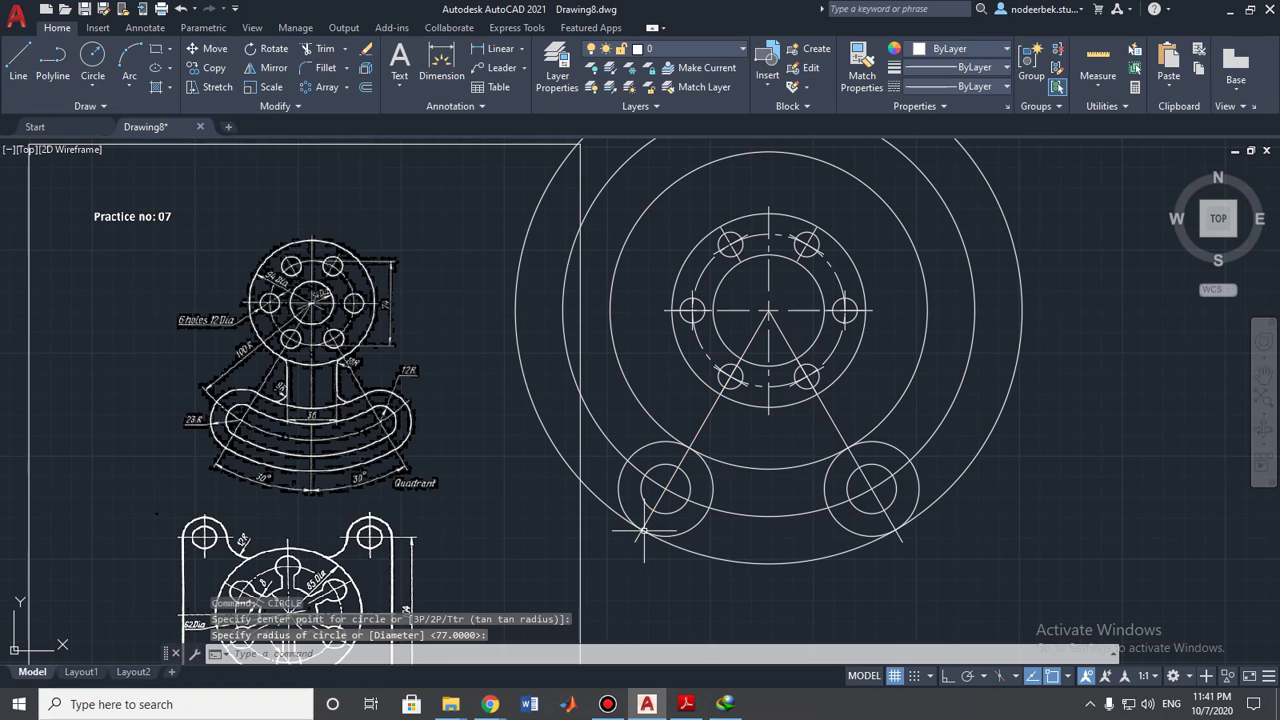
pyautogui.moveTo(763, 573); pyautogui.dragTo(673, 525, button='middle')
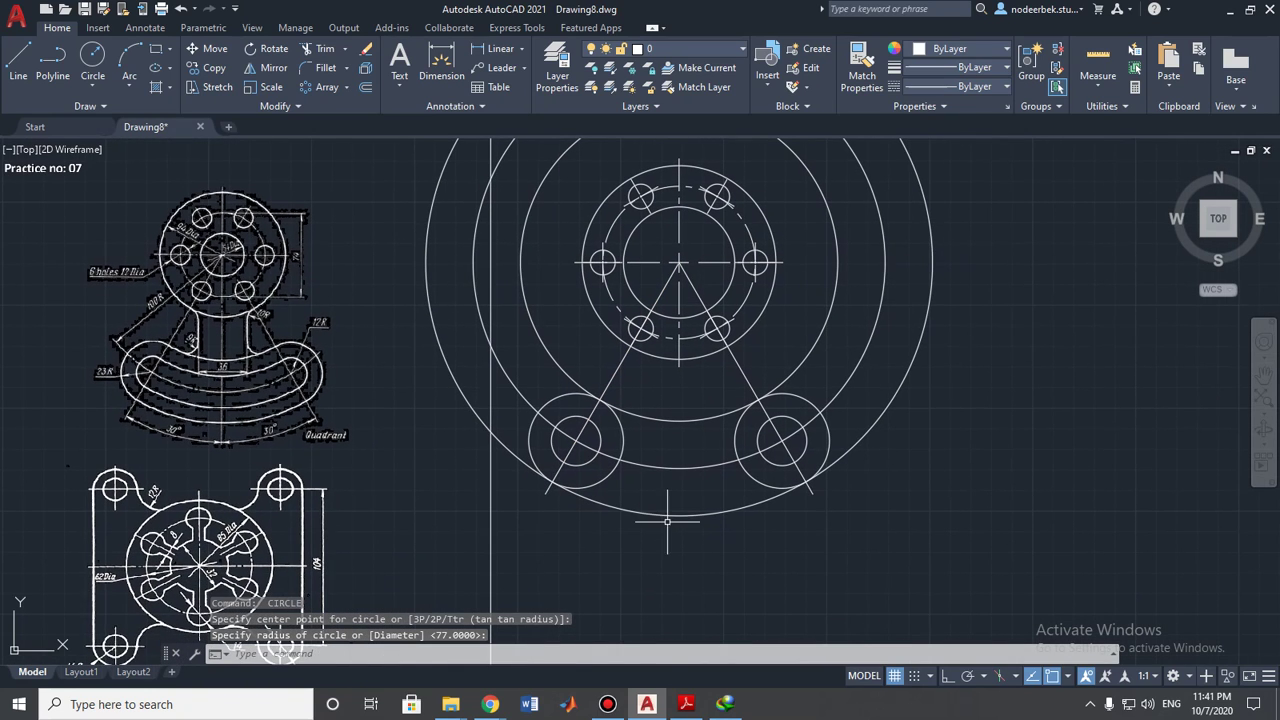
pyautogui.scroll(3, 620, 450)
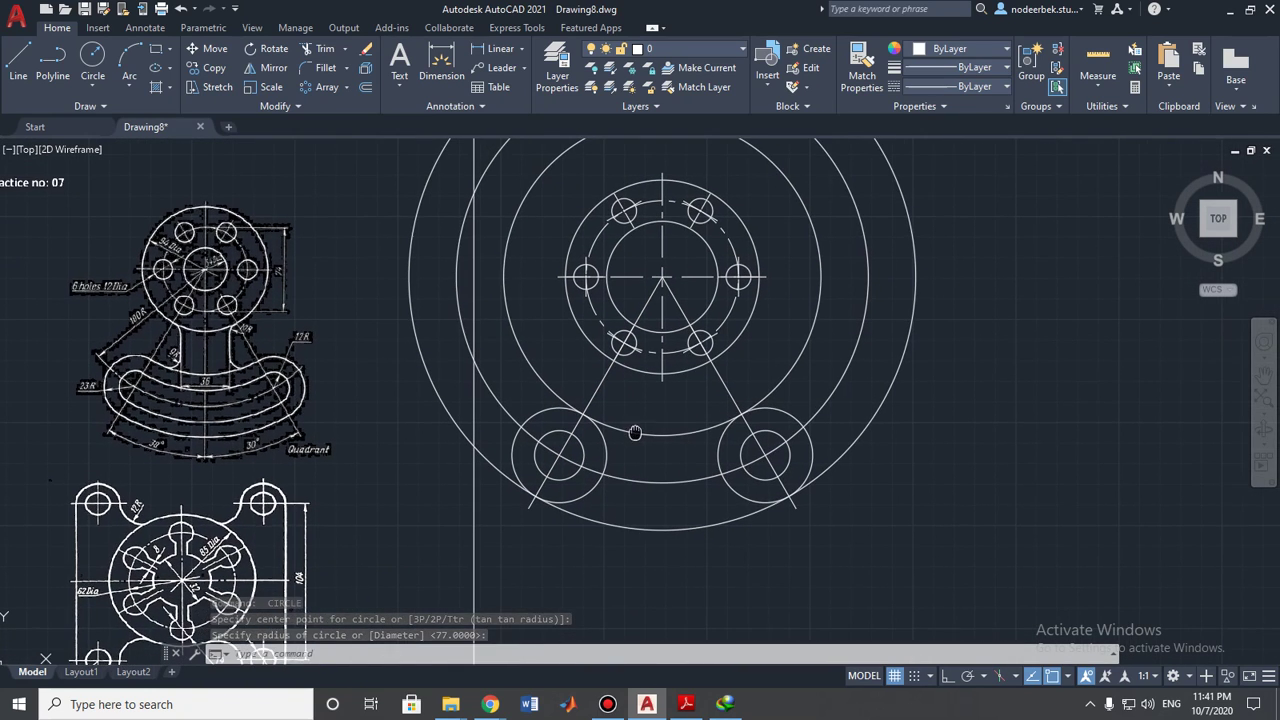
pyautogui.scroll(-3, 638, 437)
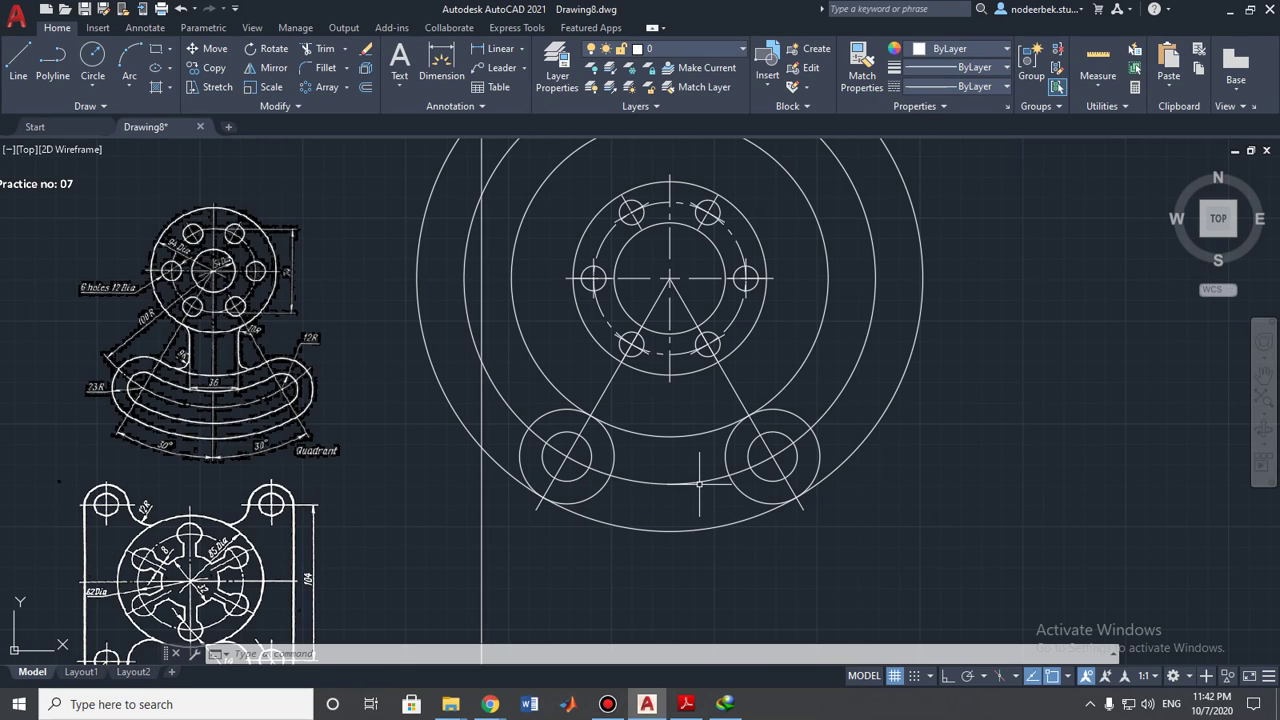
# - Draw two hub-centred circles through the near and far crossings of the left inclined line with the 12-radius circle
pyautogui.write('c')
pyautogui.press('Return')
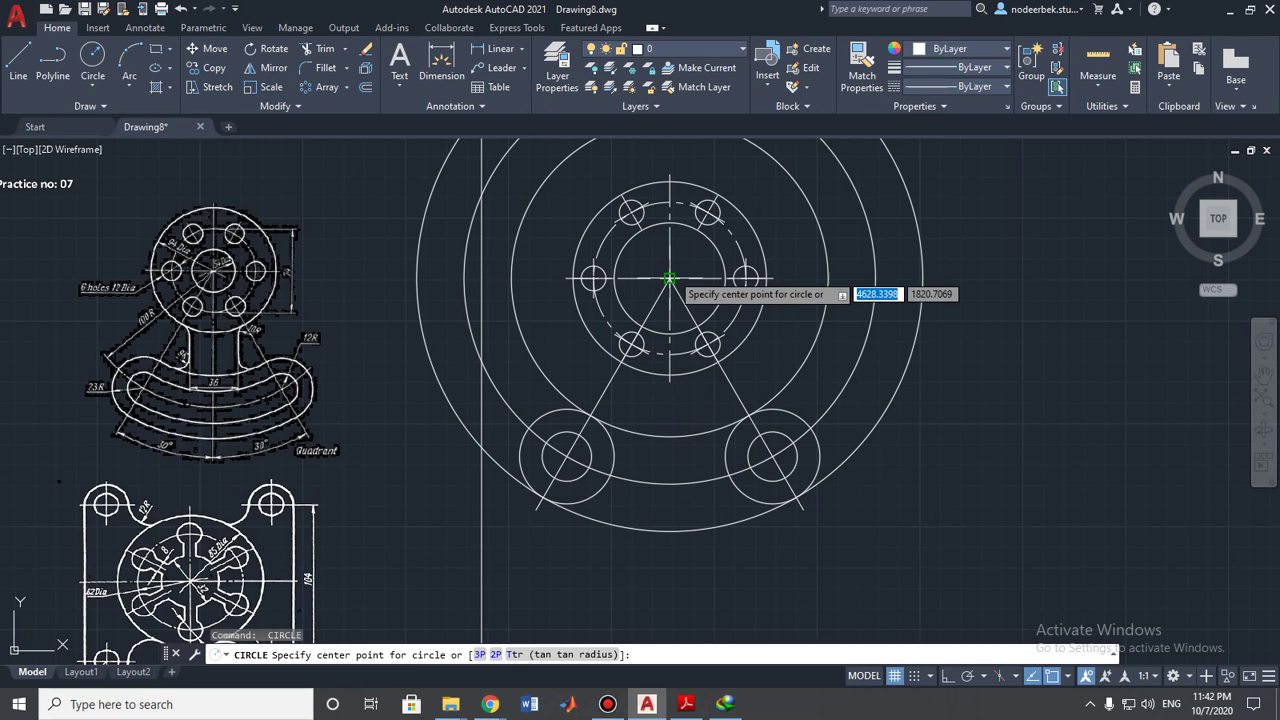
pyautogui.click(669, 279)
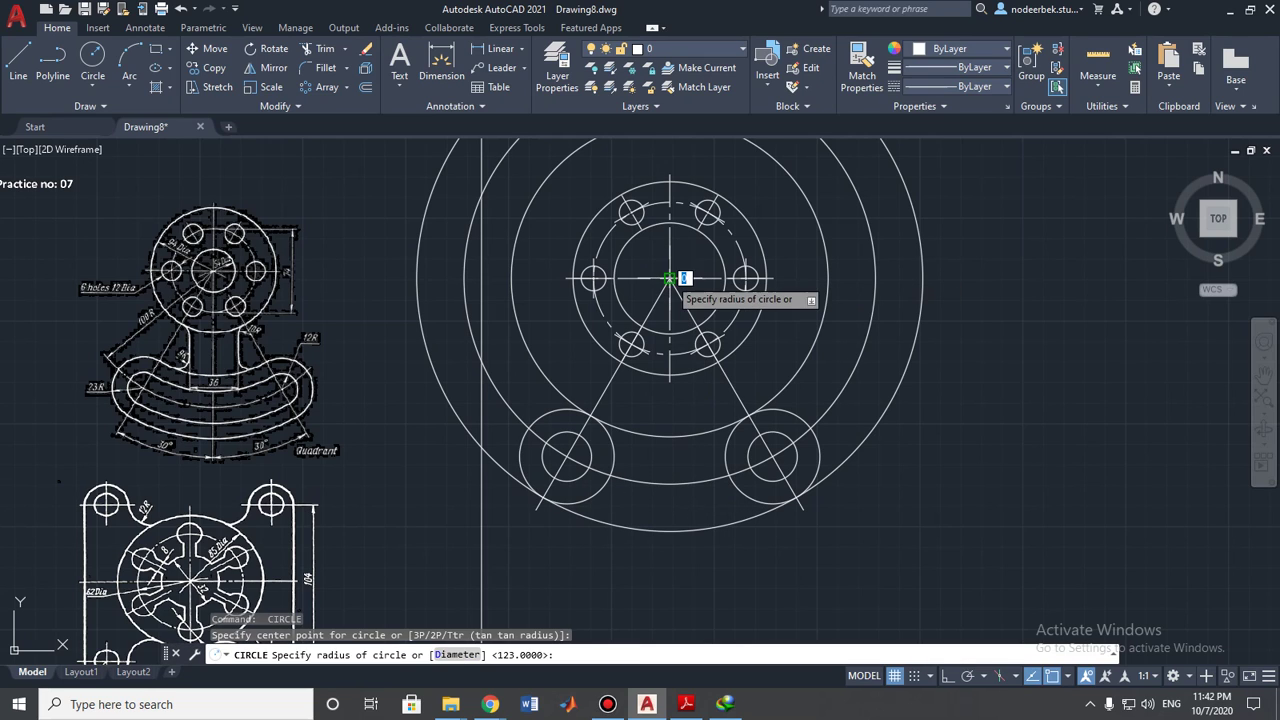
pyautogui.click(588, 430)
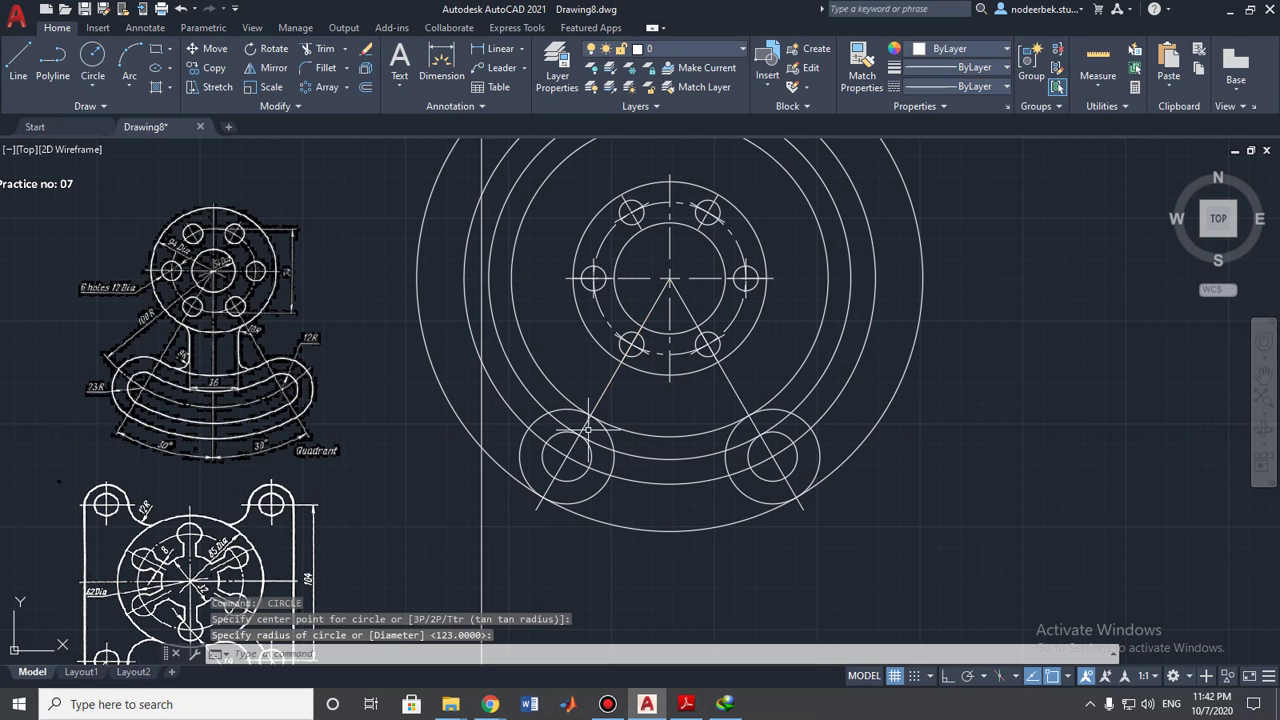
pyautogui.press('Return')
pyautogui.click(669, 279)
pyautogui.click(553, 478)
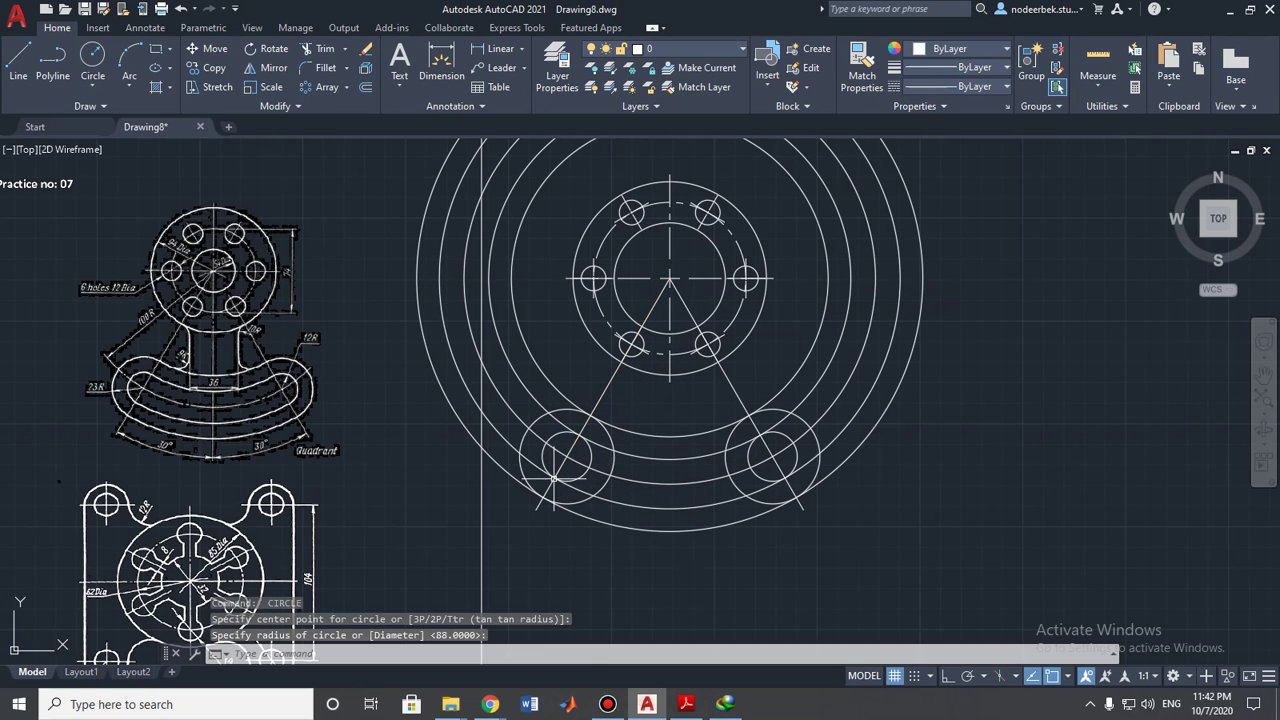
pyautogui.press('Escape')
# - Trim away the upper portions of the five large concentric circles outside the two 23-radius end circles
pyautogui.scroll(-2, 575, 420)
pyautogui.moveTo(626, 382)
pyautogui.mouseDown(button='middle')
pyautogui.moveTo(624, 410)
pyautogui.moveTo(669, 507)
pyautogui.mouseUp(button='middle')
pyautogui.scroll(2, 654, 407)
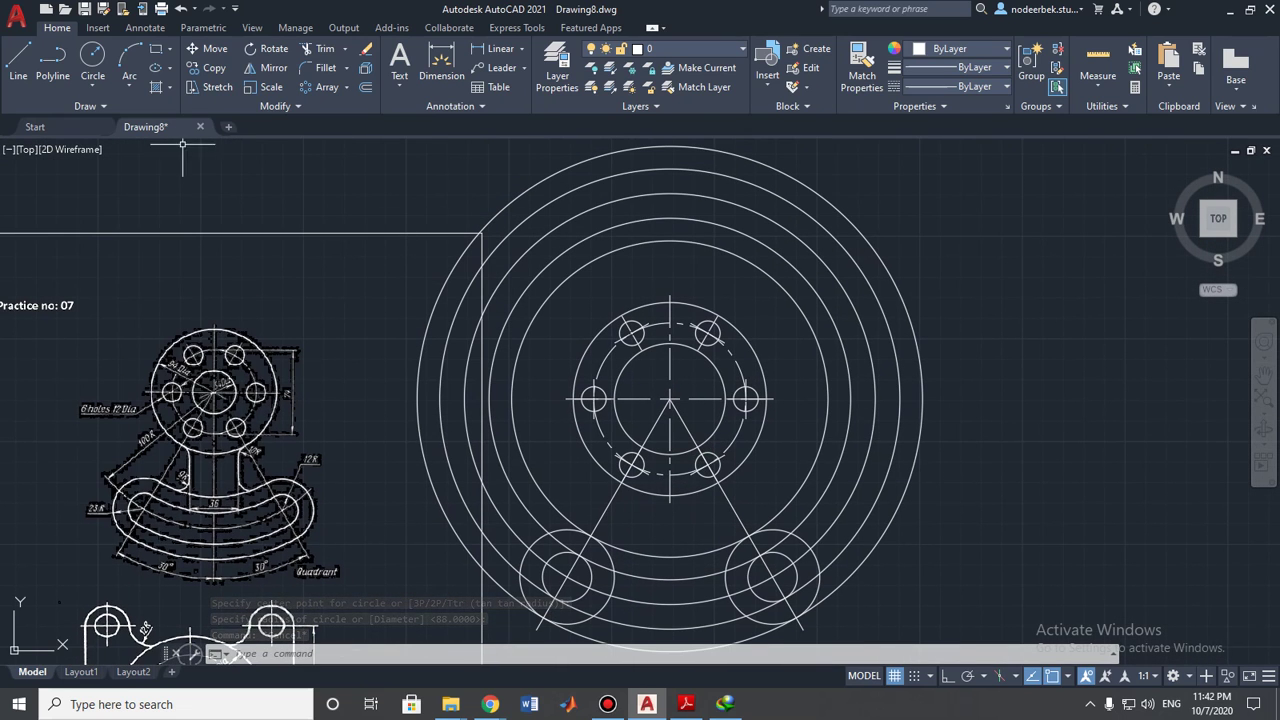
pyautogui.click(312, 50)
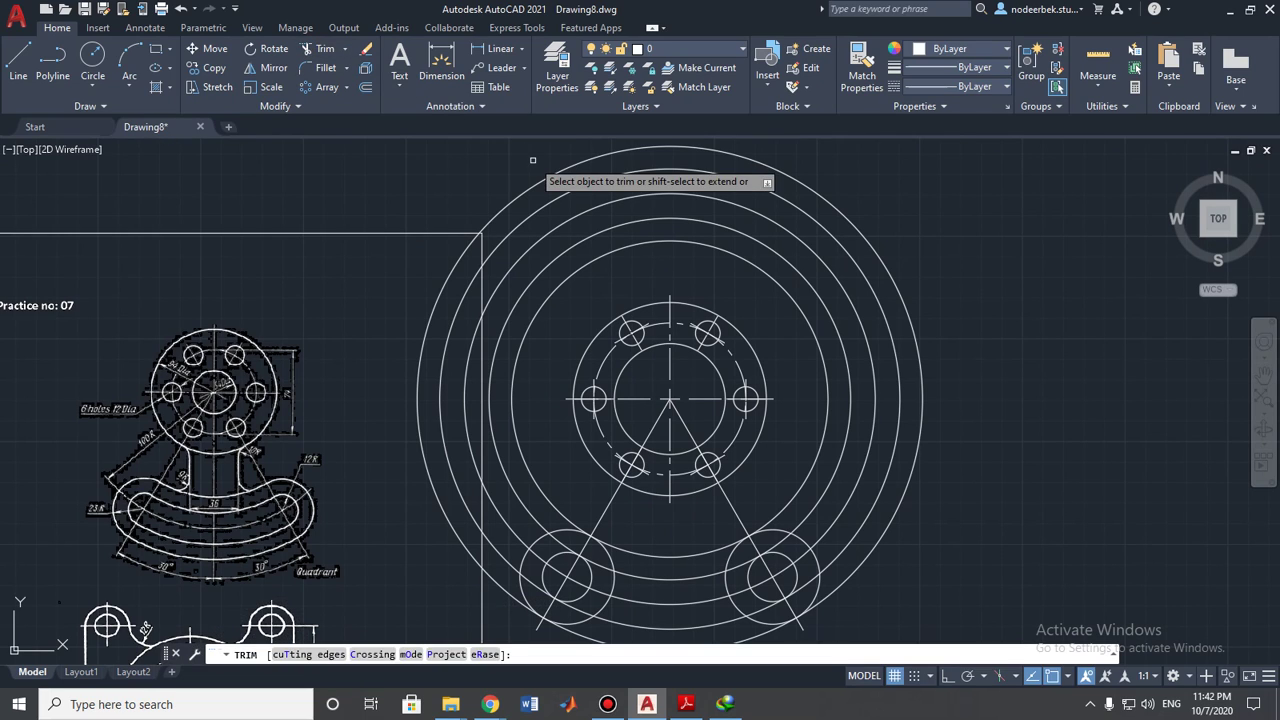
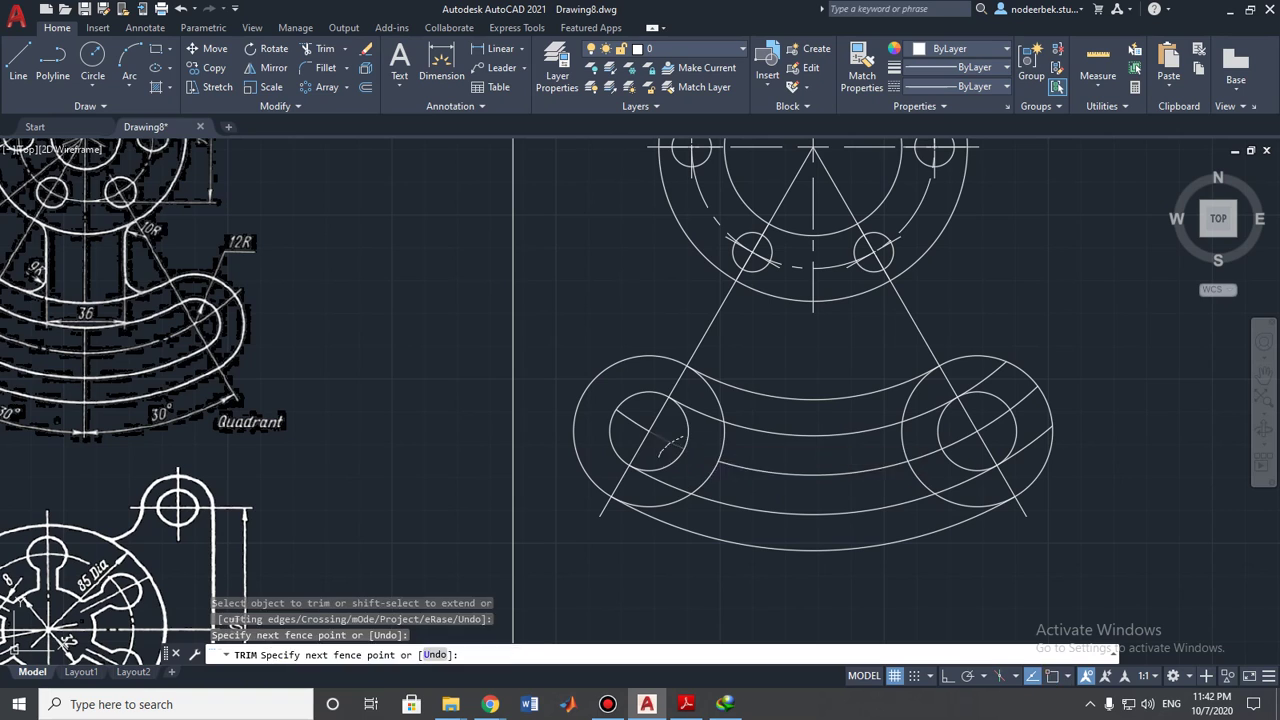
# - Try trimming the 100-radius arc inside the two end circles, and undo the trims
pyautogui.click(646, 428)
pyautogui.press('Return')
pyautogui.click(956, 432)
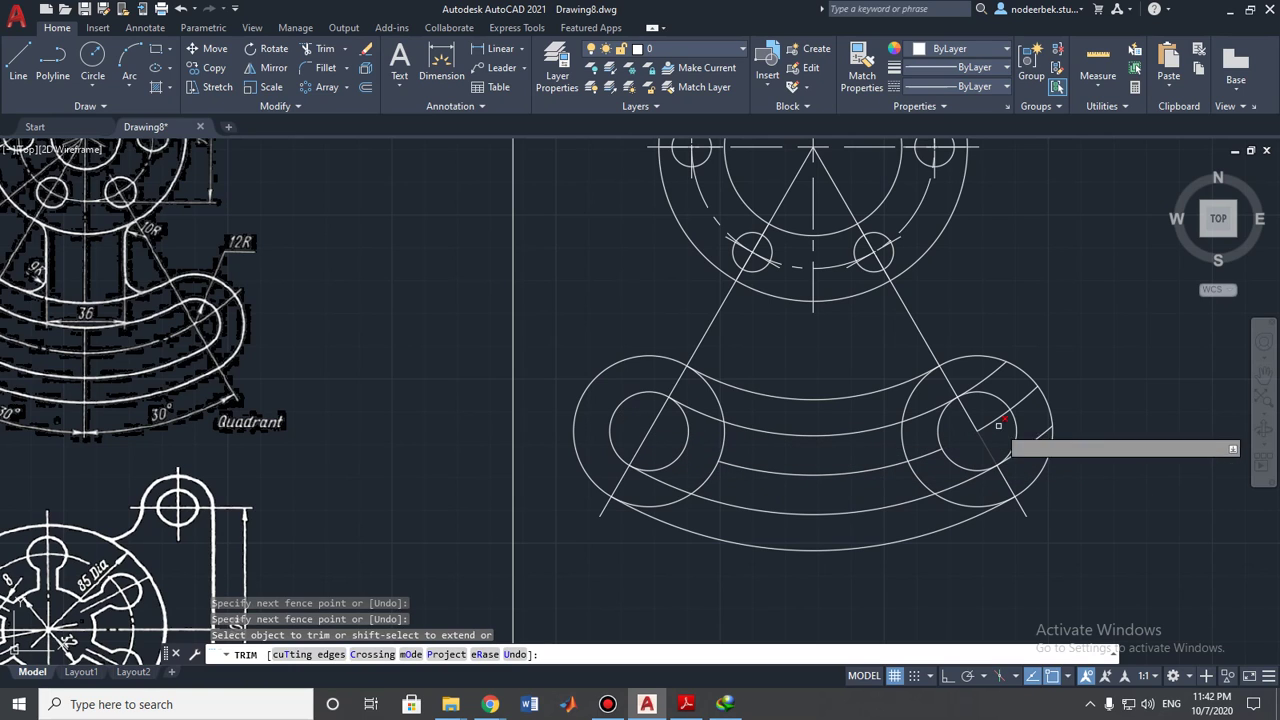
pyautogui.click(998, 440)
pyautogui.press('Return')
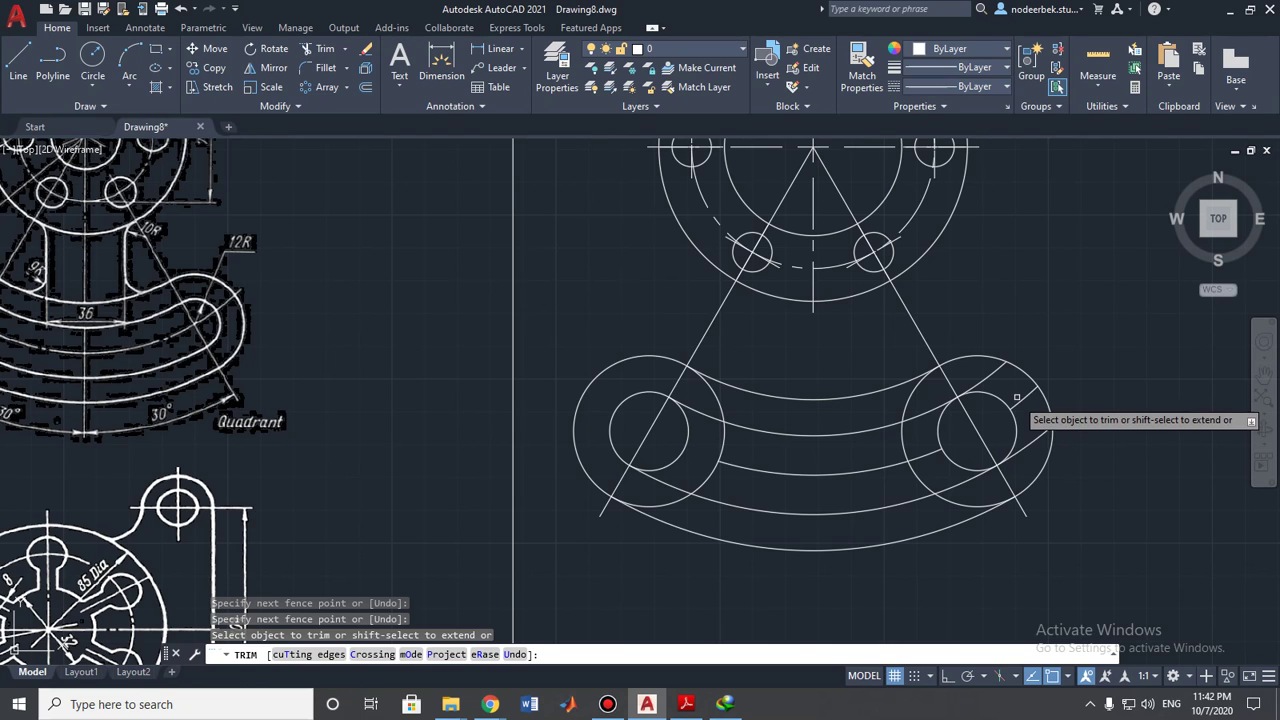
pyautogui.hotkey('ctrl', 'z')
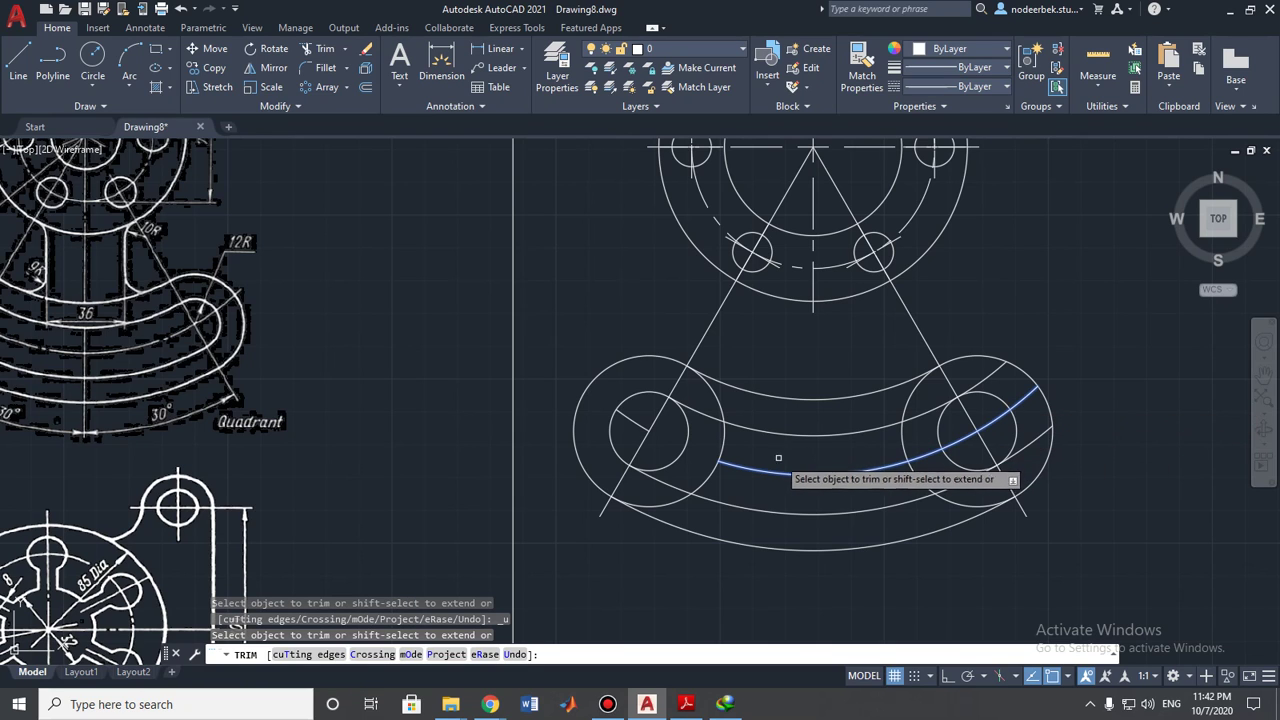
pyautogui.hotkey('ctrl', 'z')
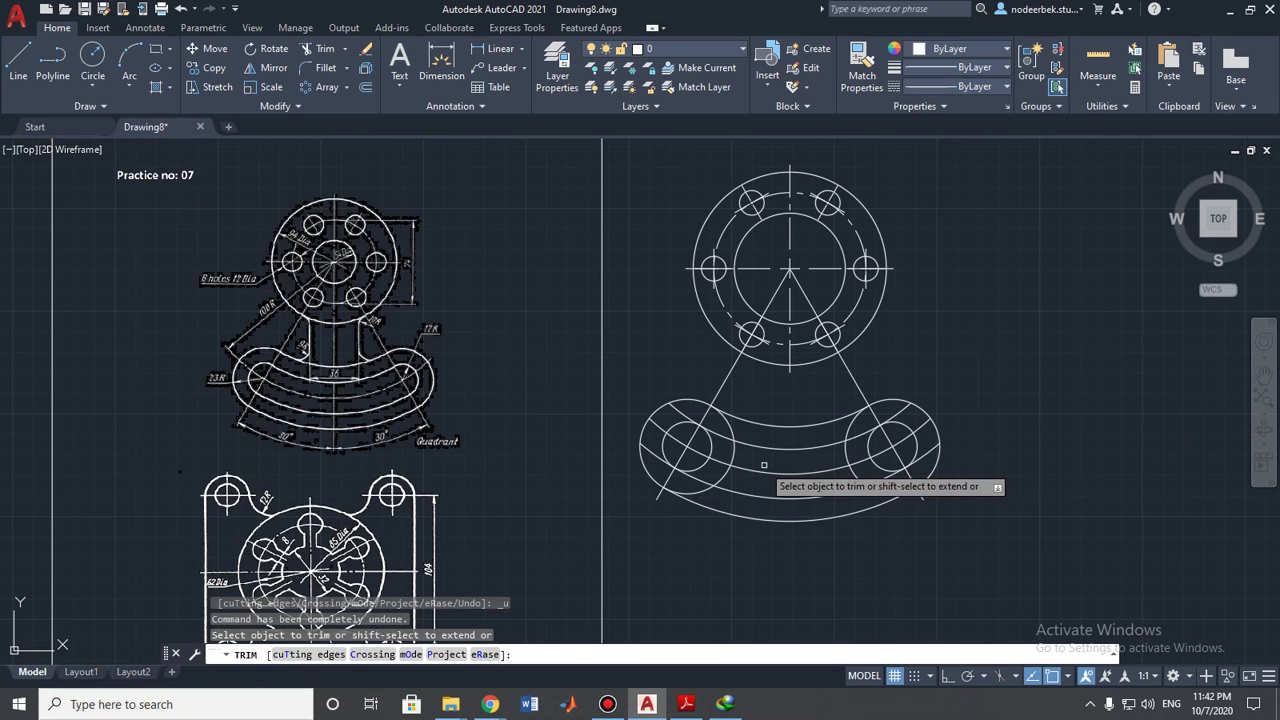
# - Try trimming the outer slot arc between the two 23-radius end circles
pyautogui.scroll(2, 764, 466)
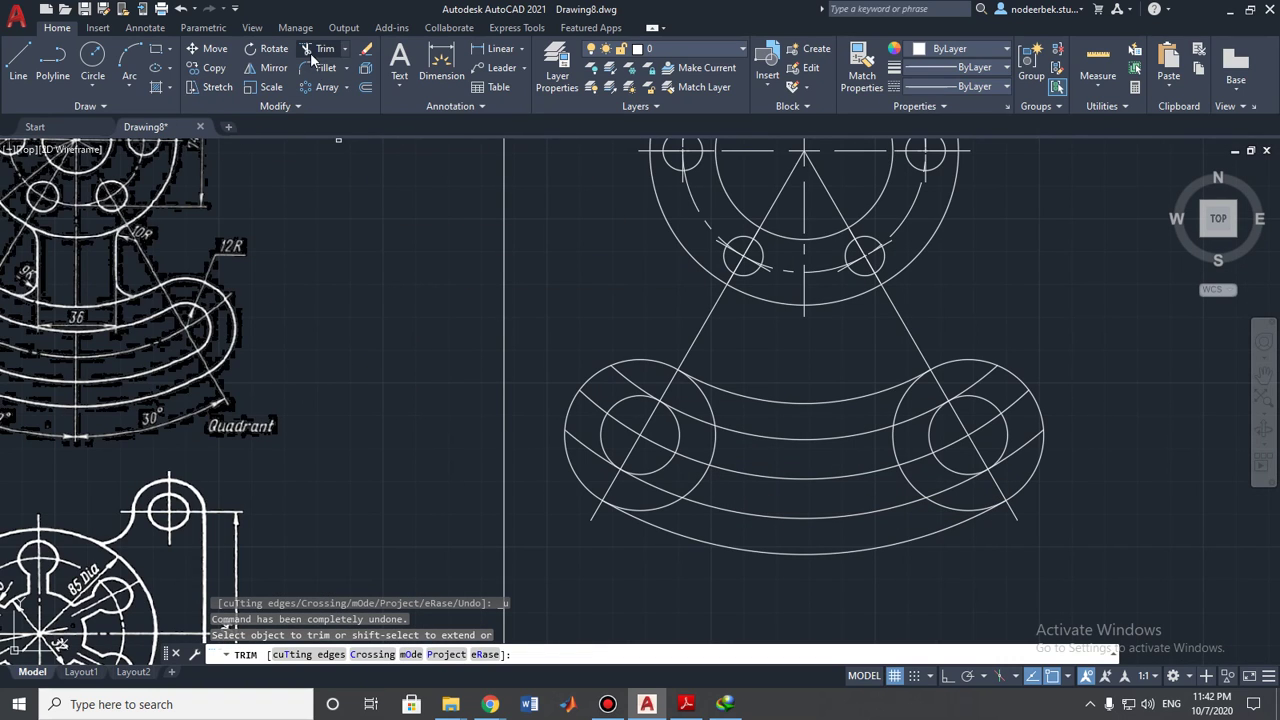
pyautogui.click(738, 518)
pyautogui.click(765, 505)
pyautogui.press('Return')
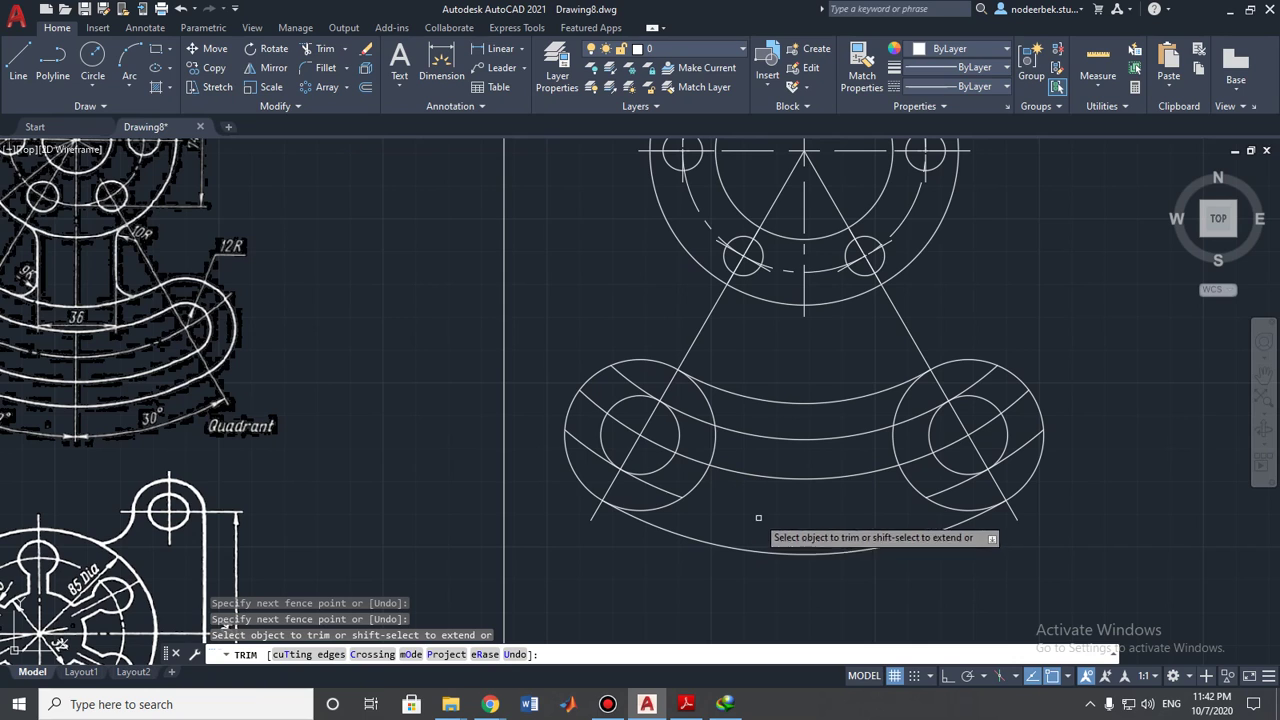
# - Try trimming the two slot arcs inside the left 23-radius end circle
pyautogui.click(626, 376)
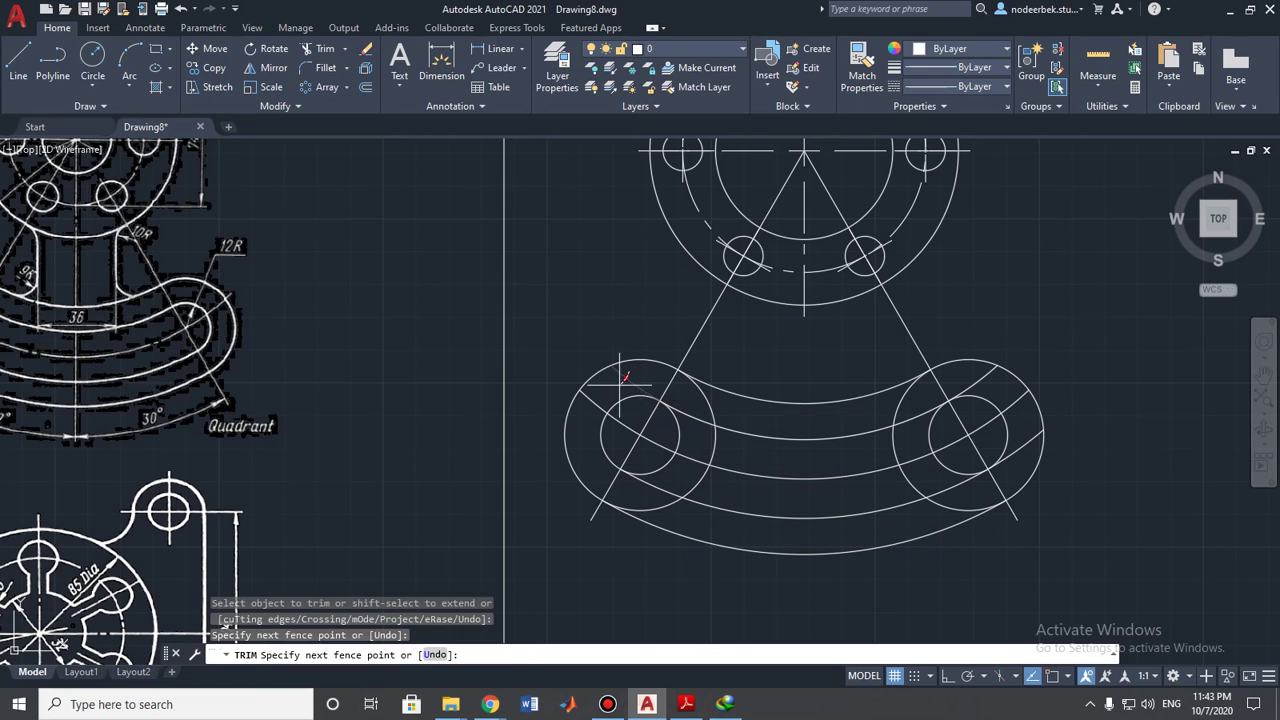
pyautogui.click(688, 420)
pyautogui.press('Return')
pyautogui.click(656, 500)
pyautogui.click(786, 508)
pyautogui.press('Return')
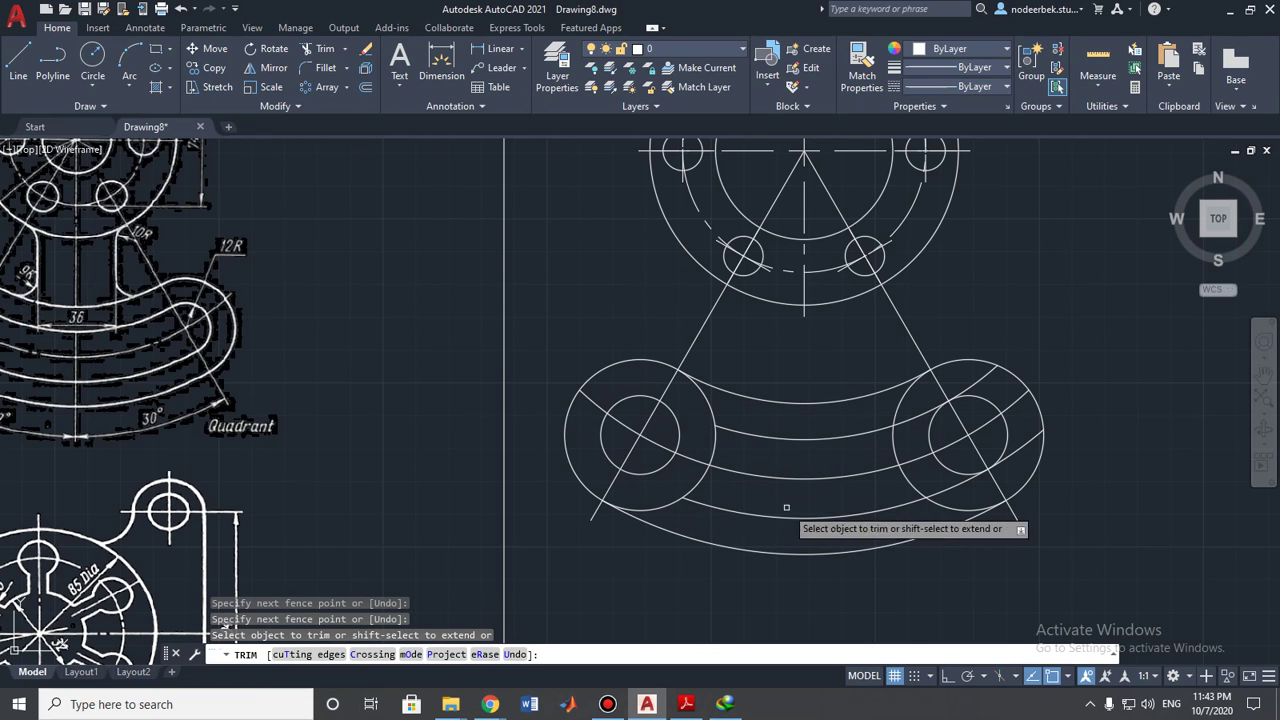
# - Try trimming the slot and middle arcs inside the right 23-radius end circle, and undo the last trim
pyautogui.click(1016, 458)
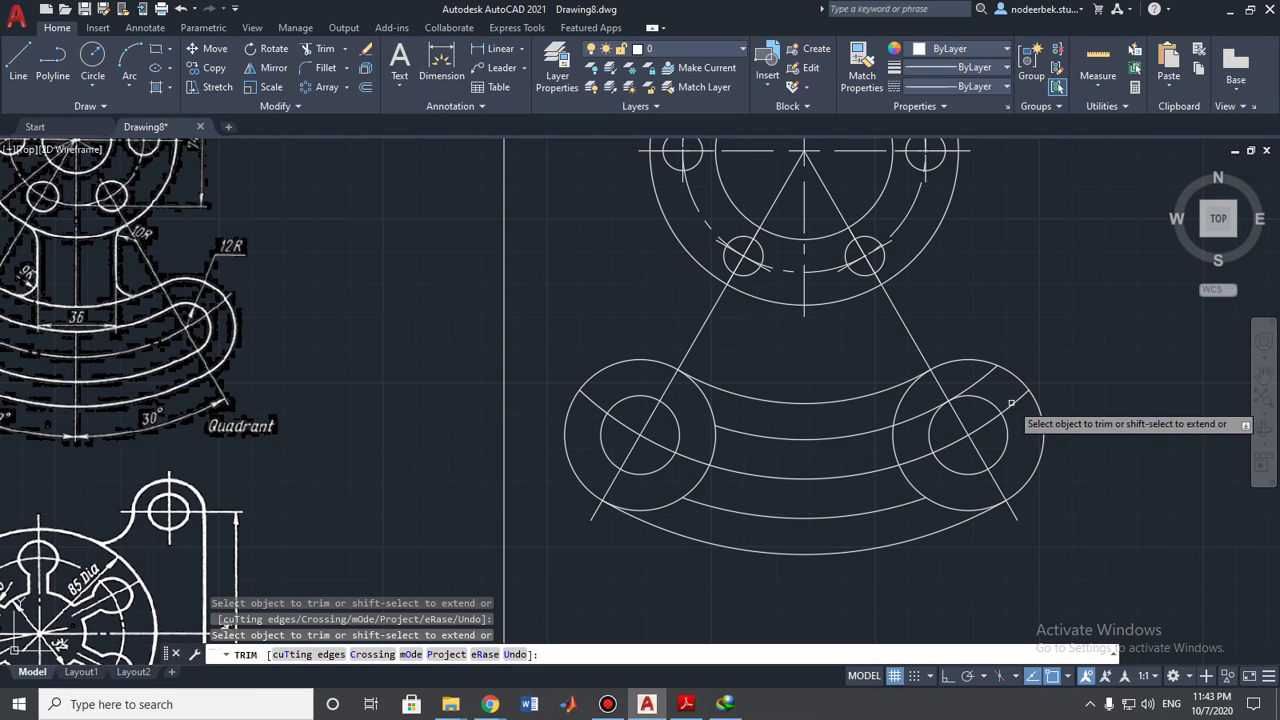
pyautogui.moveTo(1000, 410)
pyautogui.mouseDown()
pyautogui.moveTo(980, 400)
pyautogui.moveTo(912, 429)
pyautogui.mouseUp()
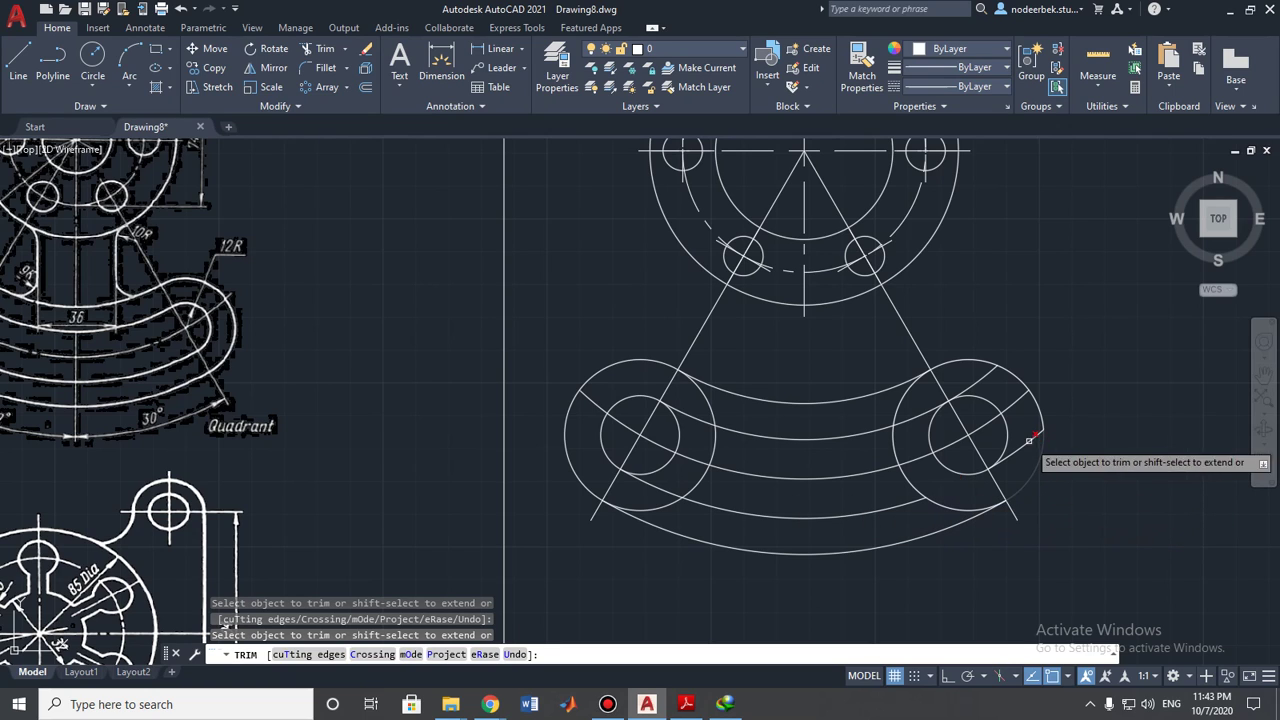
pyautogui.moveTo(1030, 440); pyautogui.dragTo(995, 395)
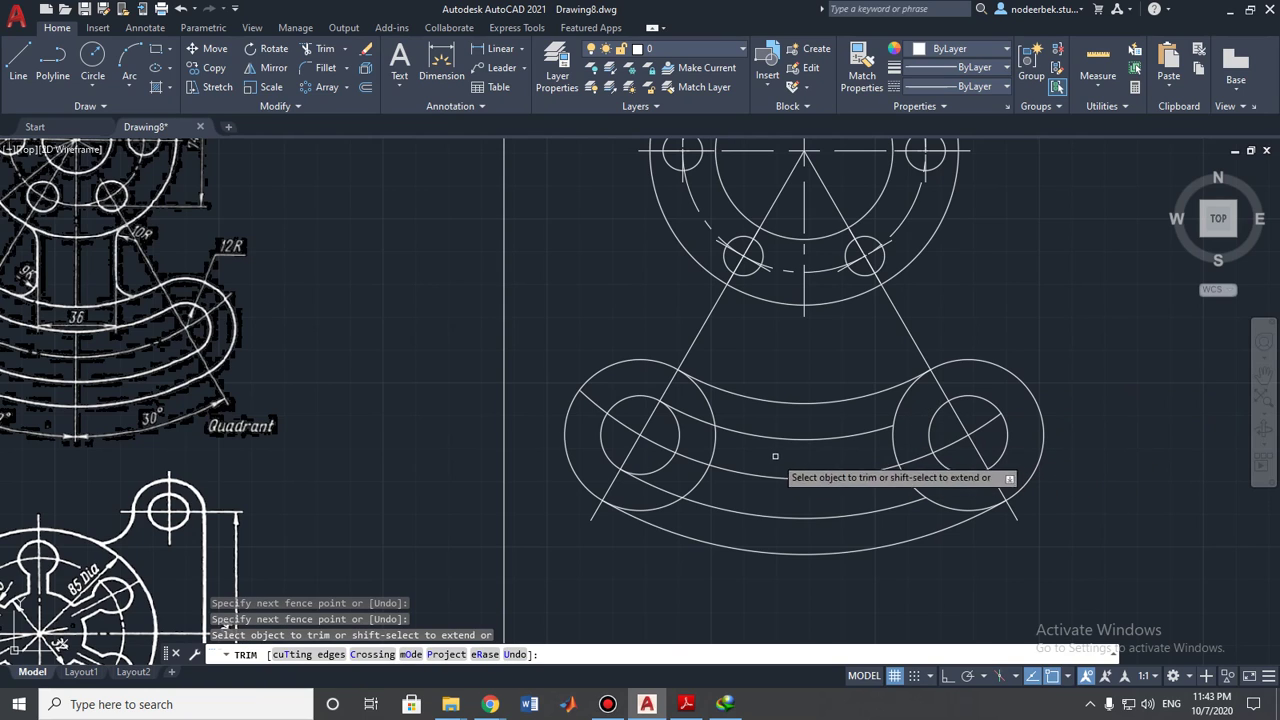
pyautogui.hotkey('ctrl', 'z')
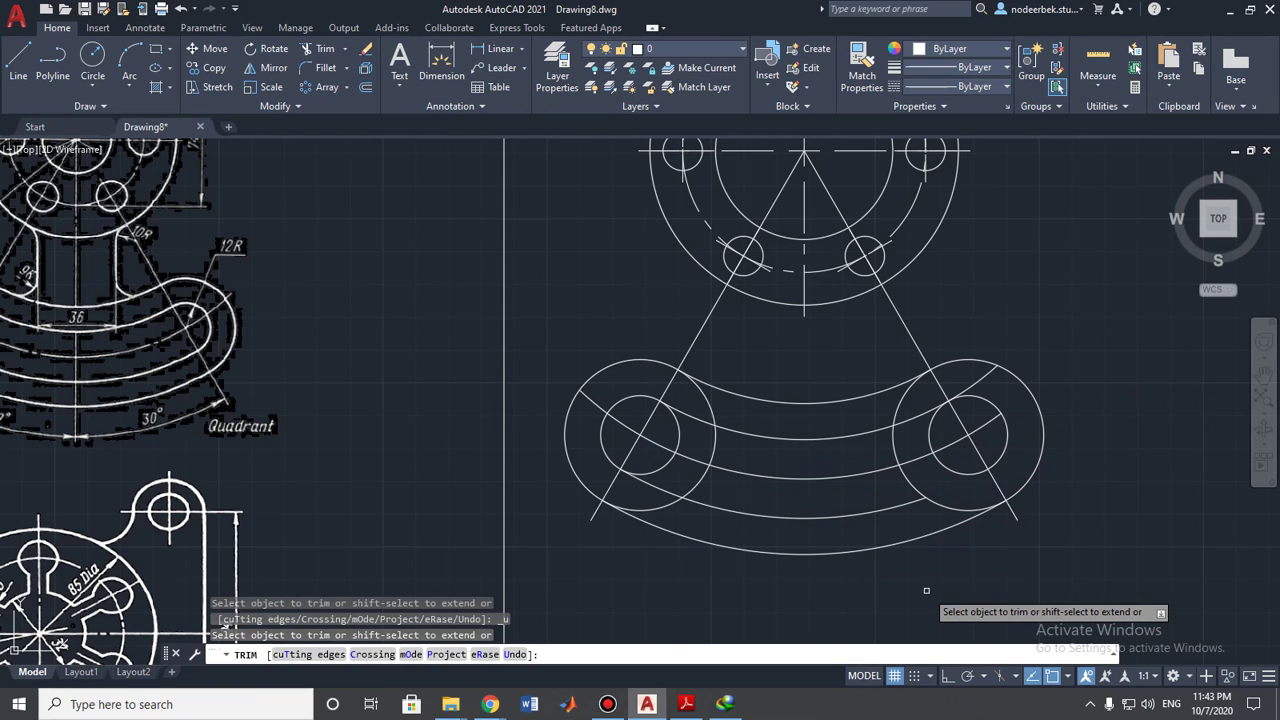
# - Trim the leftover slot arc ends and the inward portions of the end circles, leaving the closed curved slot and its outer outline
pyautogui.moveTo(1018, 434)
pyautogui.mouseDown()
pyautogui.moveTo(1013, 403)
pyautogui.moveTo(976, 375)
pyautogui.moveTo(994, 408)
pyautogui.mouseUp()
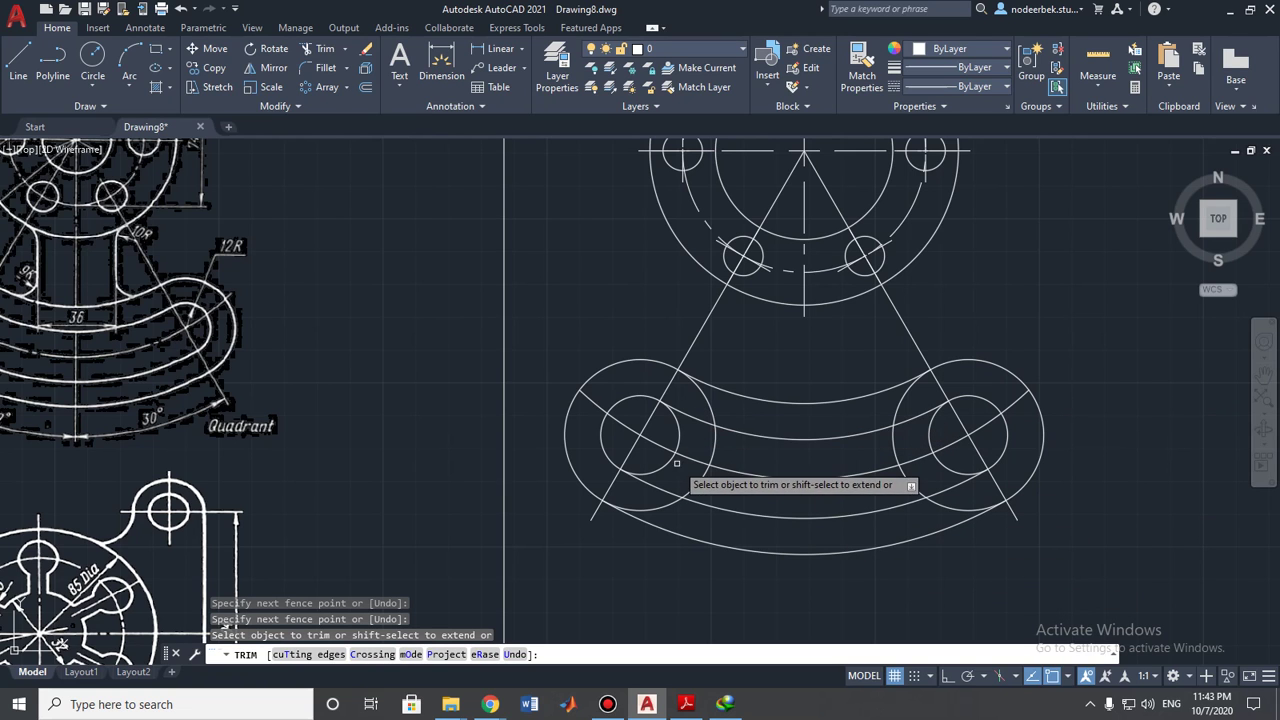
pyautogui.moveTo(237, 375); pyautogui.dragTo(459, 375, button='middle')
pyautogui.moveTo(905, 435)
pyautogui.mouseDown(button='middle')
pyautogui.moveTo(747, 376)
pyautogui.moveTo(735, 478)
pyautogui.mouseUp(button='middle')
pyautogui.moveTo(776, 480); pyautogui.dragTo(737, 537)
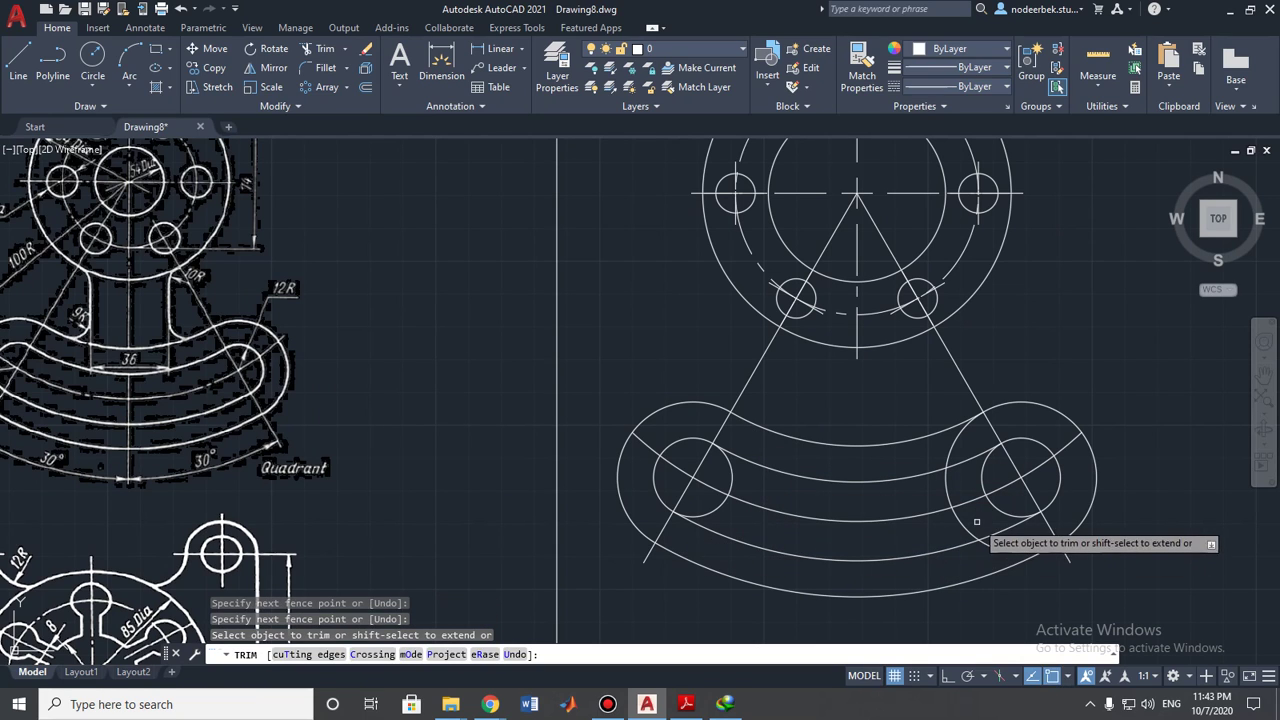
pyautogui.moveTo(957, 456)
pyautogui.mouseDown()
pyautogui.moveTo(946, 441)
pyautogui.moveTo(1017, 537)
pyautogui.moveTo(1000, 480)
pyautogui.mouseUp()
pyautogui.moveTo(785, 500)
pyautogui.mouseDown()
pyautogui.moveTo(708, 486)
pyautogui.moveTo(714, 500)
pyautogui.mouseUp()
pyautogui.press('Escape')
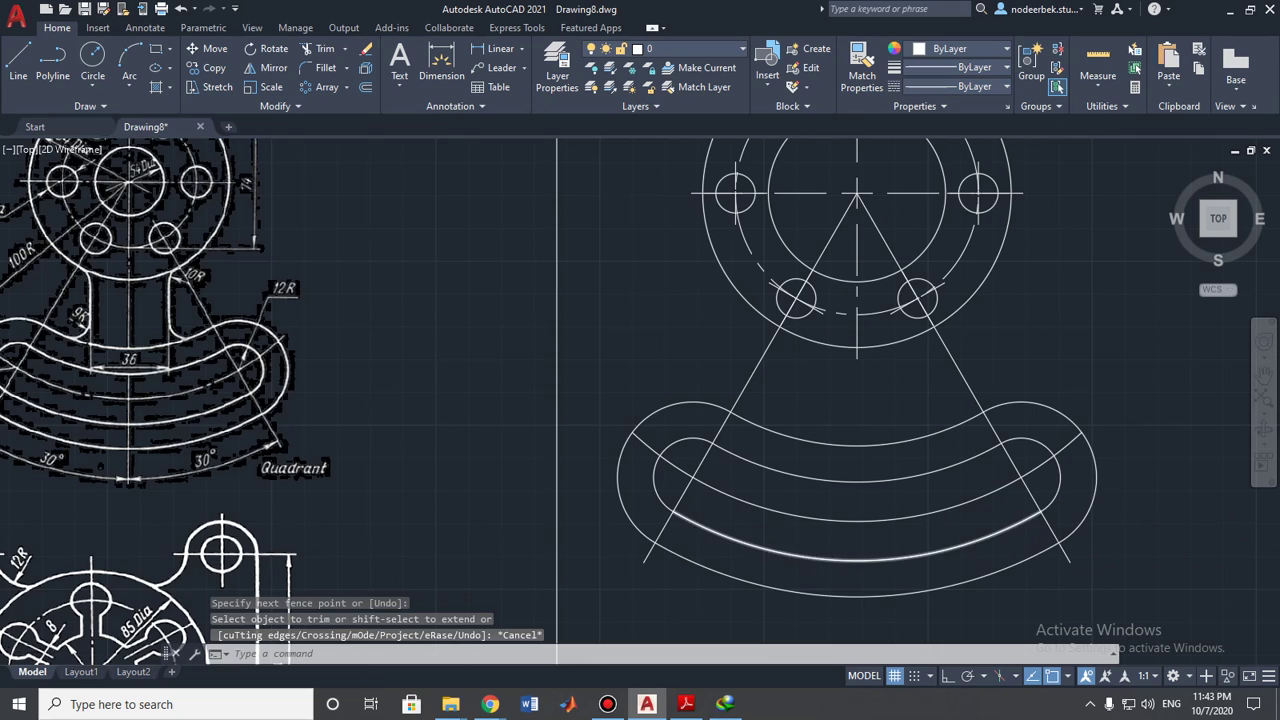
# - Change the linetype of the slot's middle arc to the center linetype
pyautogui.scroll(-3, 703, 480)
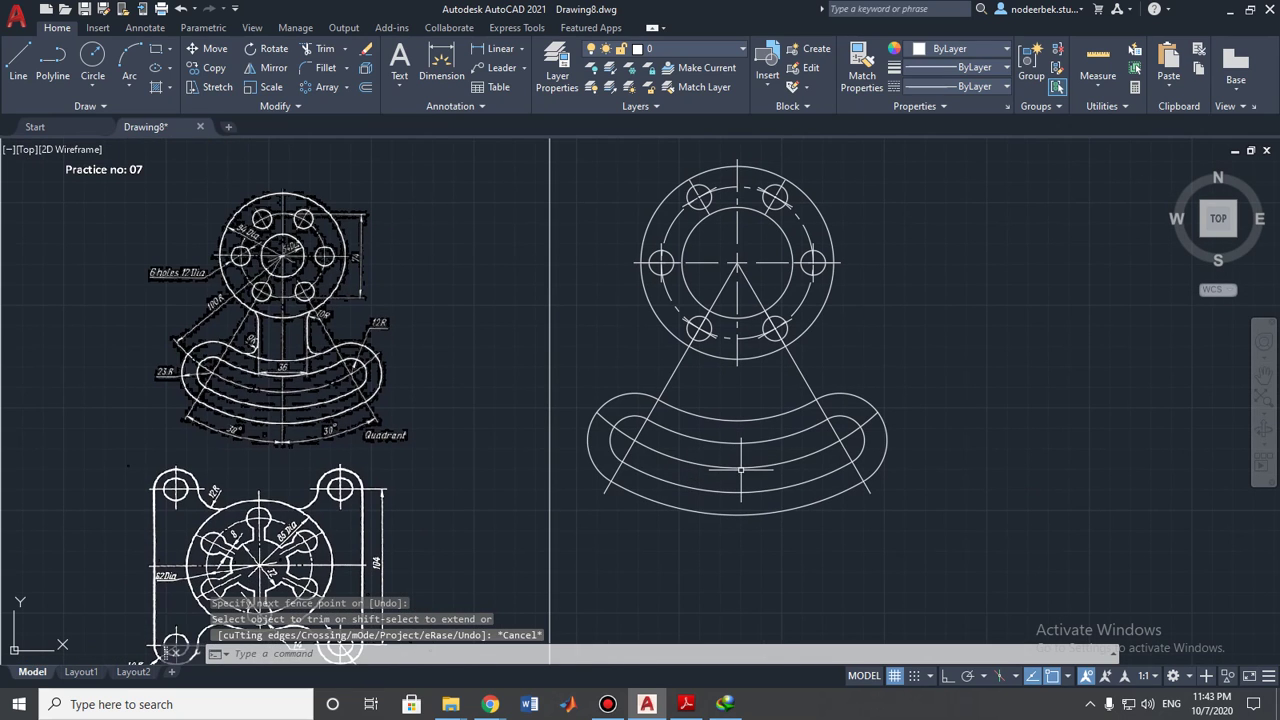
pyautogui.click(741, 467)
pyautogui.moveTo(740, 470)
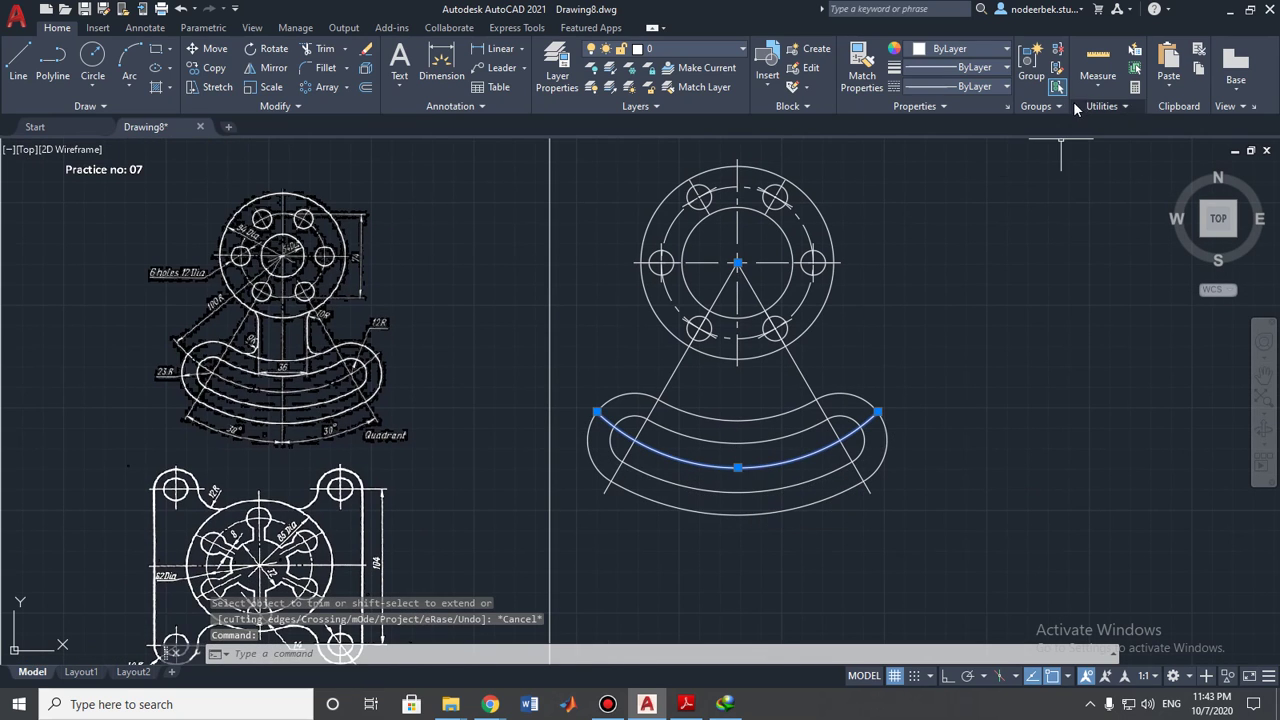
pyautogui.click(977, 87)
pyautogui.click(962, 147)
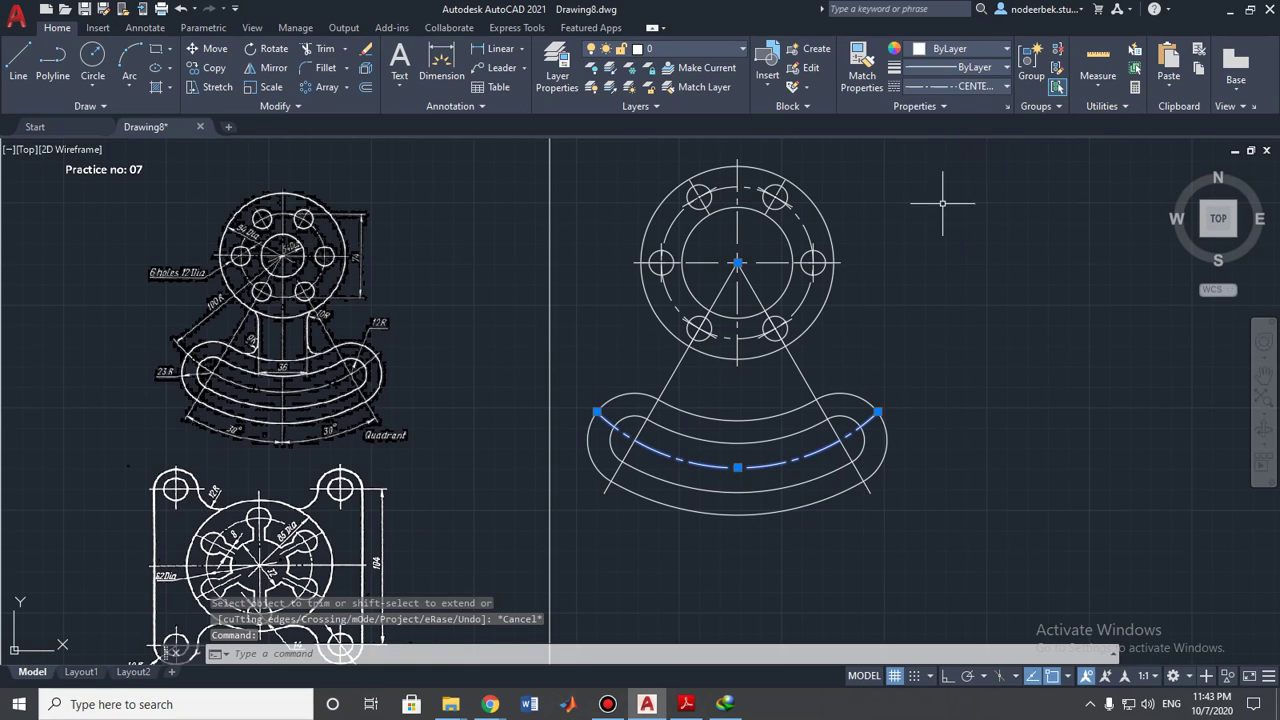
pyautogui.press('Escape')
# - Stretch the right end of the slot's centreline arc slightly past the outer outline
pyautogui.scroll(3, 841, 393)
pyautogui.scroll(-3, 814, 443)
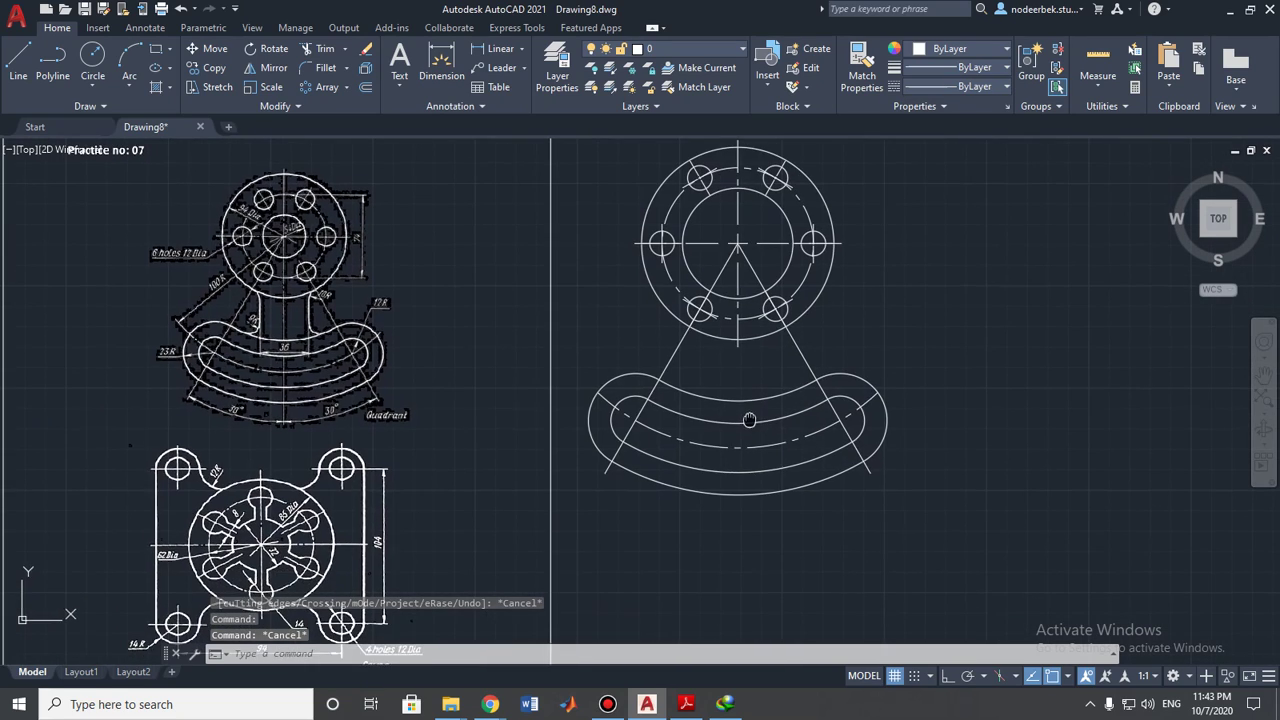
pyautogui.scroll(3, 394, 410)
pyautogui.scroll(-3, 394, 410)
pyautogui.scroll(4, 766, 409)
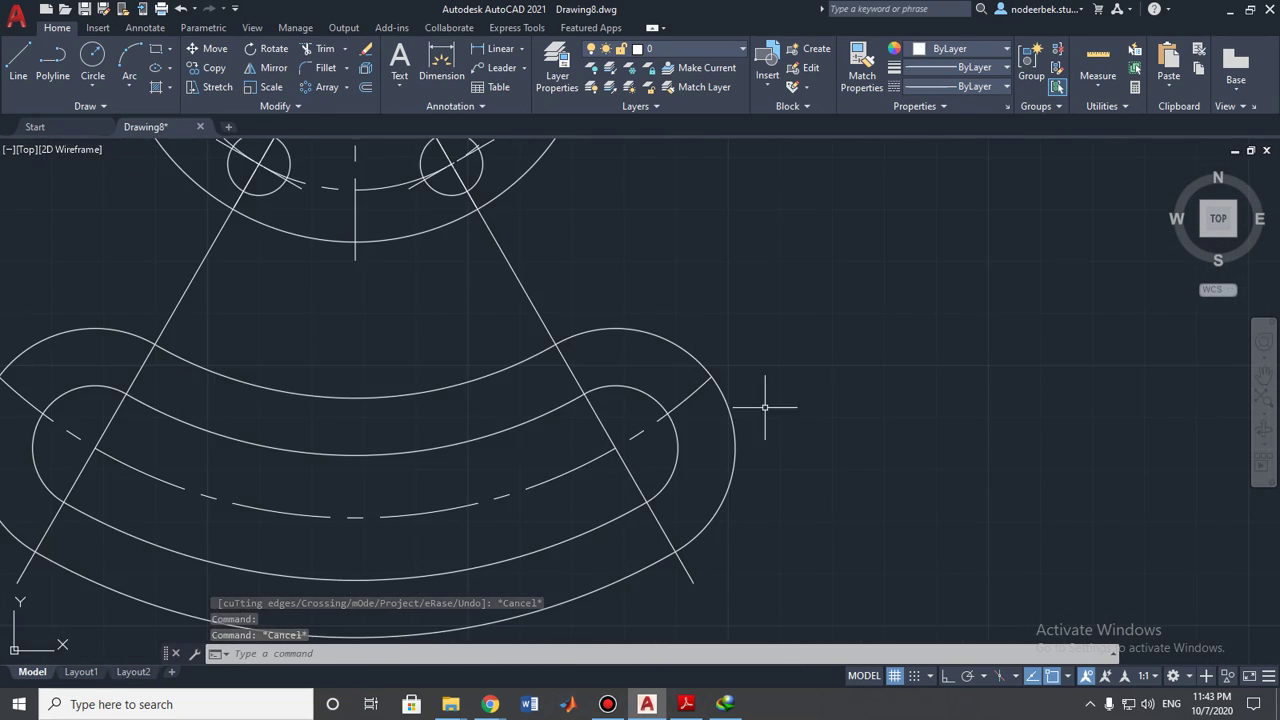
pyautogui.click(686, 398)
pyautogui.click(710, 376)
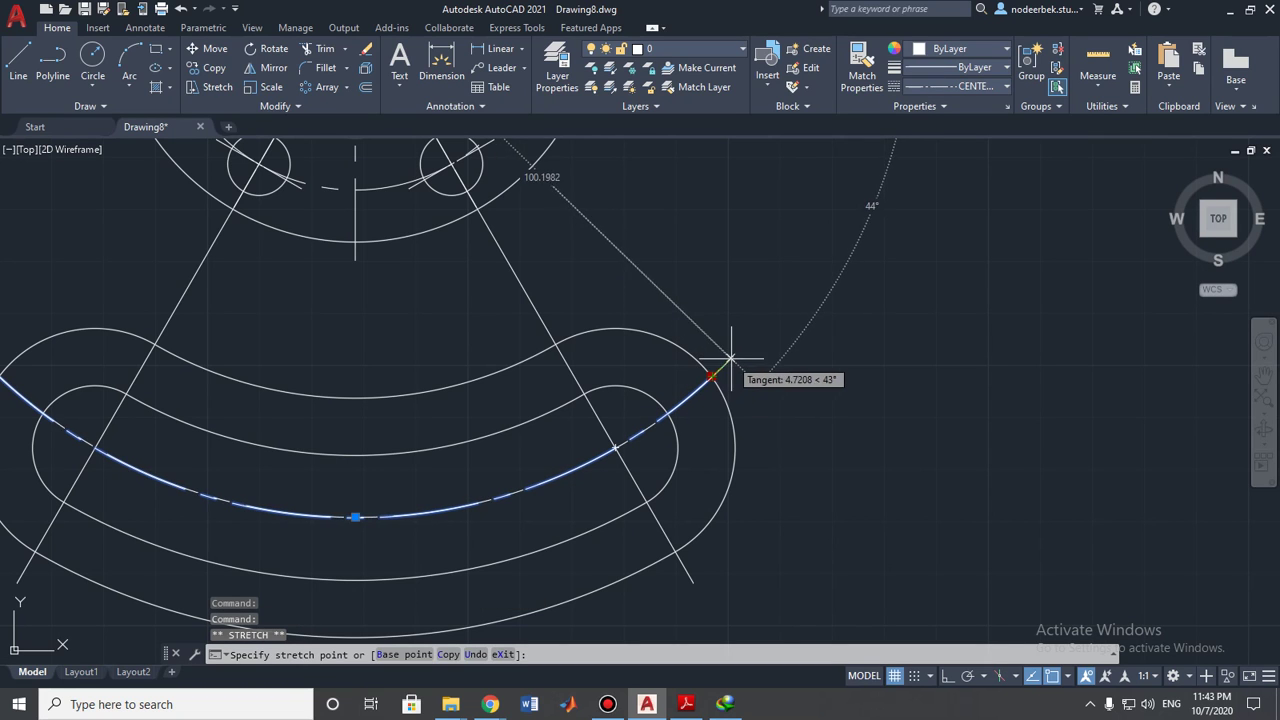
pyautogui.click(737, 355)
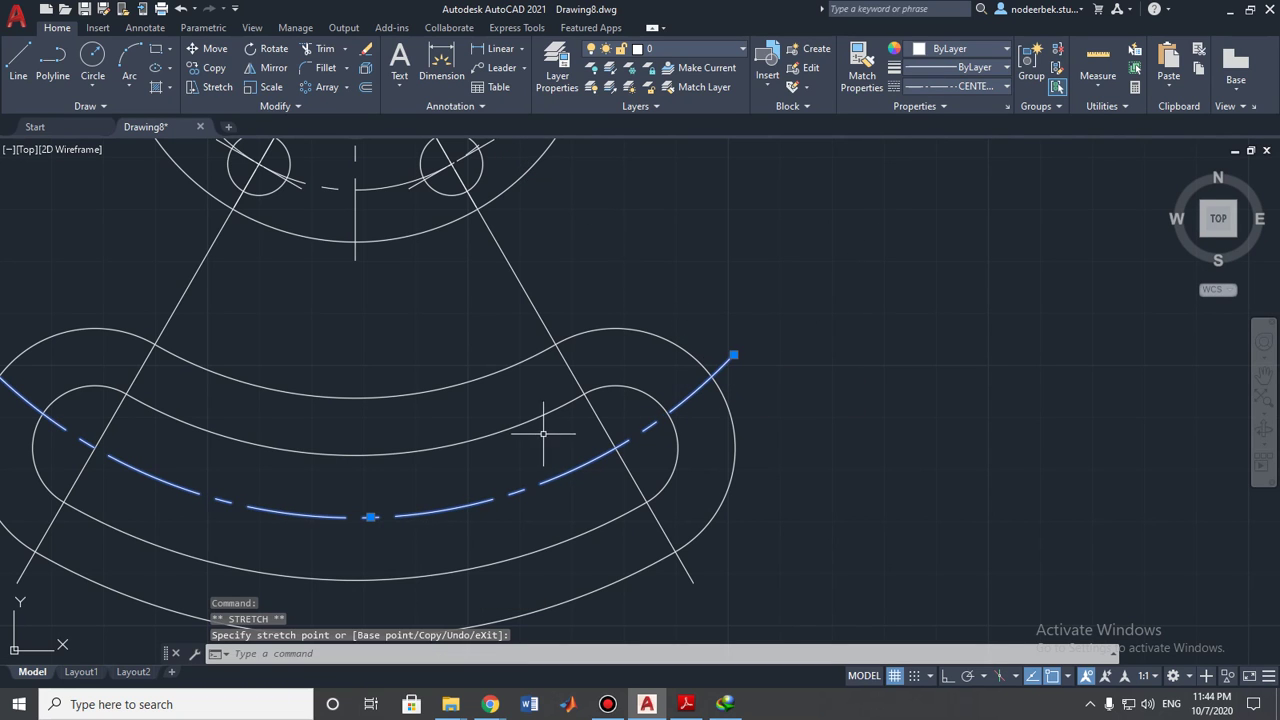
pyautogui.press('Escape')
# - Stretch the left end of the slot's centreline arc about 5.7 units past the outer outline
pyautogui.moveTo(543, 428); pyautogui.dragTo(728, 428, button='middle')
pyautogui.click(261, 398)
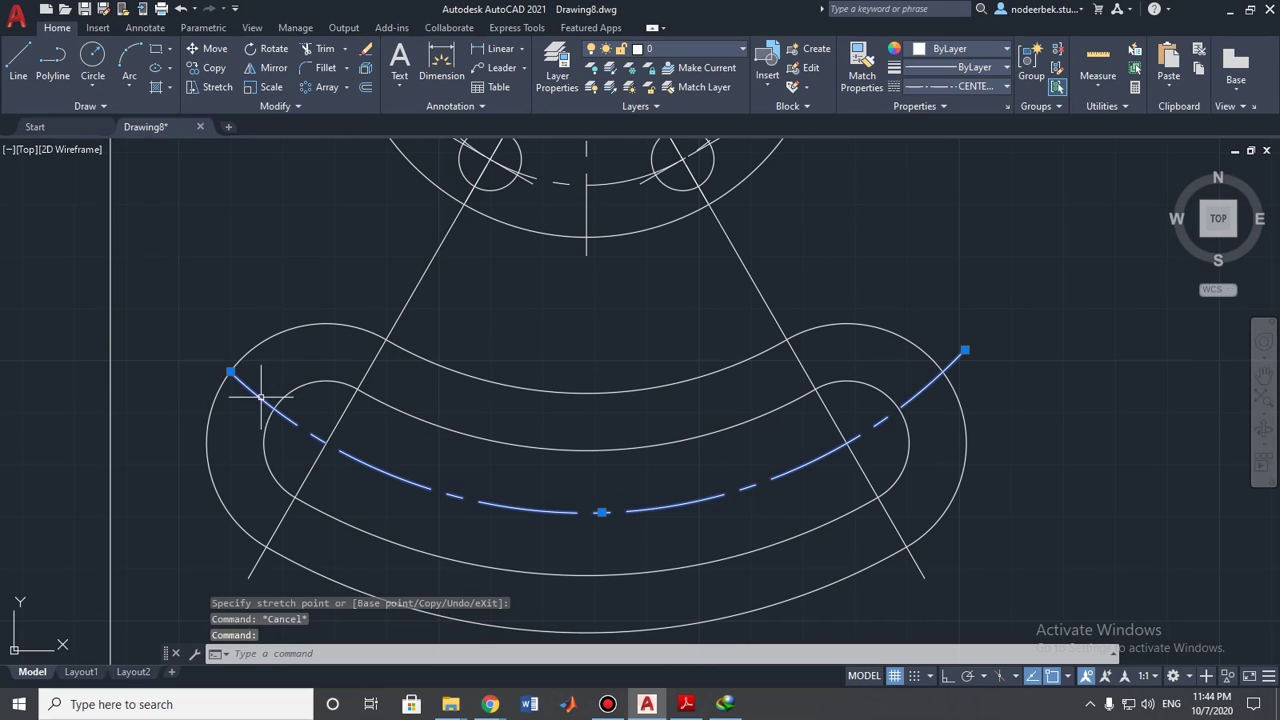
pyautogui.click(230, 371)
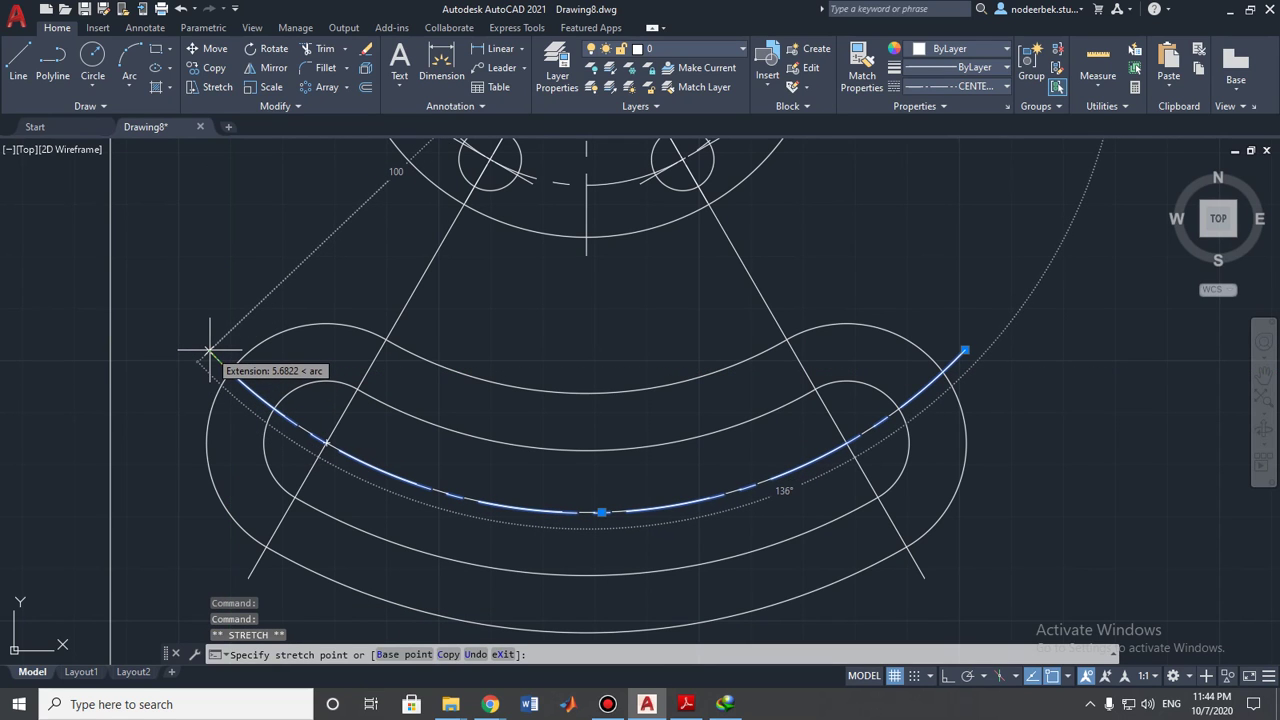
pyautogui.press('Escape')
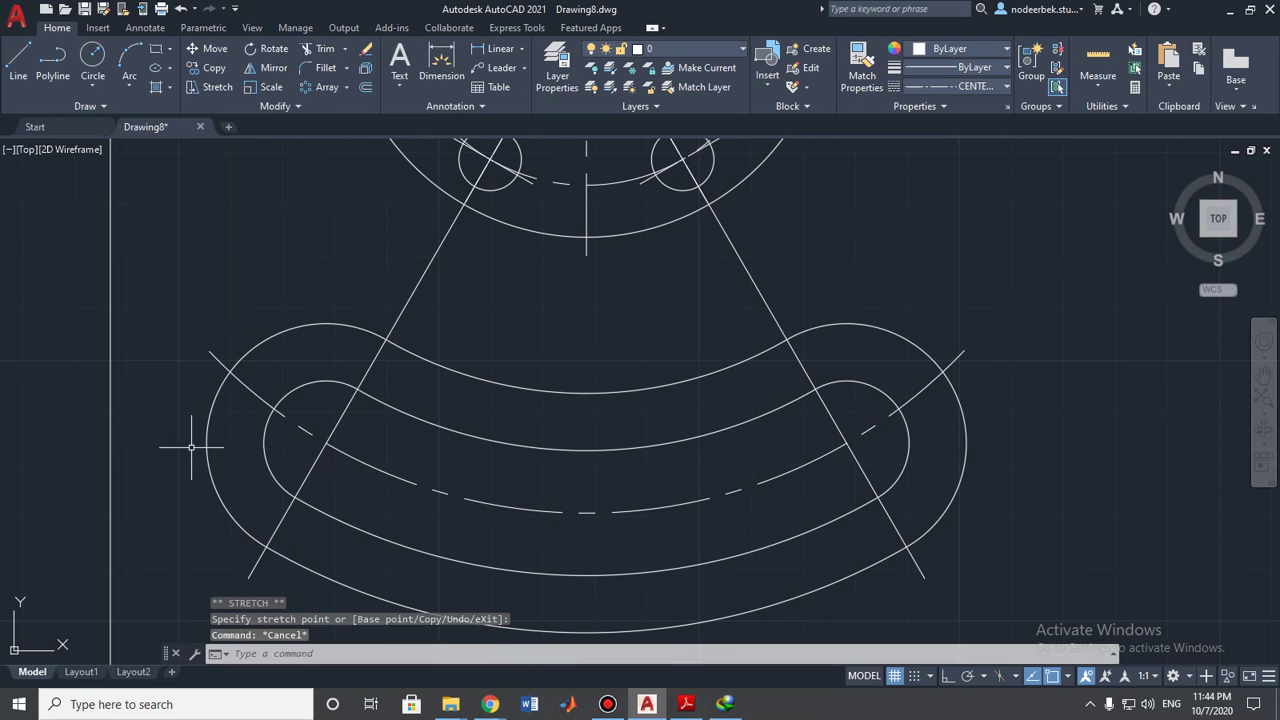
# - Examine the web width and fillet radii between the hub and the curved slot in the reference quadrant drawing
pyautogui.scroll(-3, 189, 447)
pyautogui.moveTo(189, 449); pyautogui.dragTo(416, 450, button='middle')
pyautogui.scroll(-1, 322, 442)
pyautogui.scroll(-2, 263, 443)
pyautogui.moveTo(268, 444); pyautogui.dragTo(336, 447, button='middle')
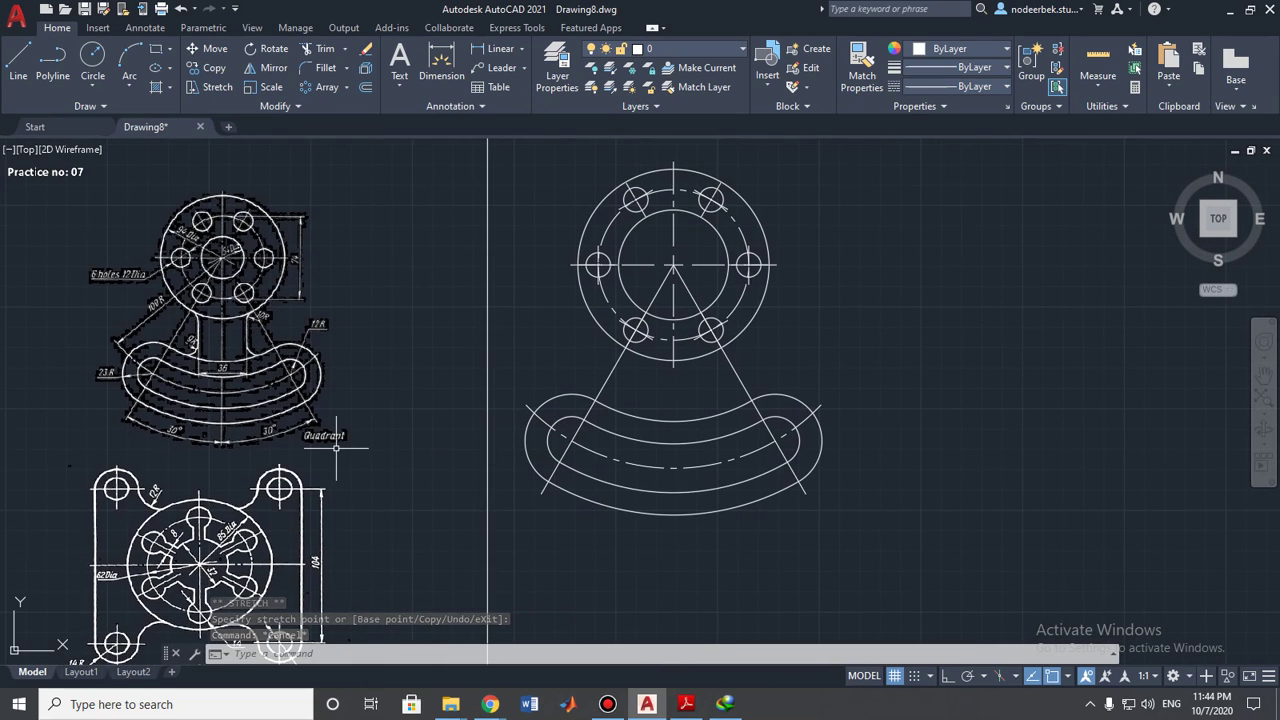
pyautogui.scroll(3, 336, 447)
pyautogui.scroll(2, 480, 480)
pyautogui.scroll(-3, 560, 400)
pyautogui.moveTo(620, 280); pyautogui.dragTo(585, 415, button='middle')
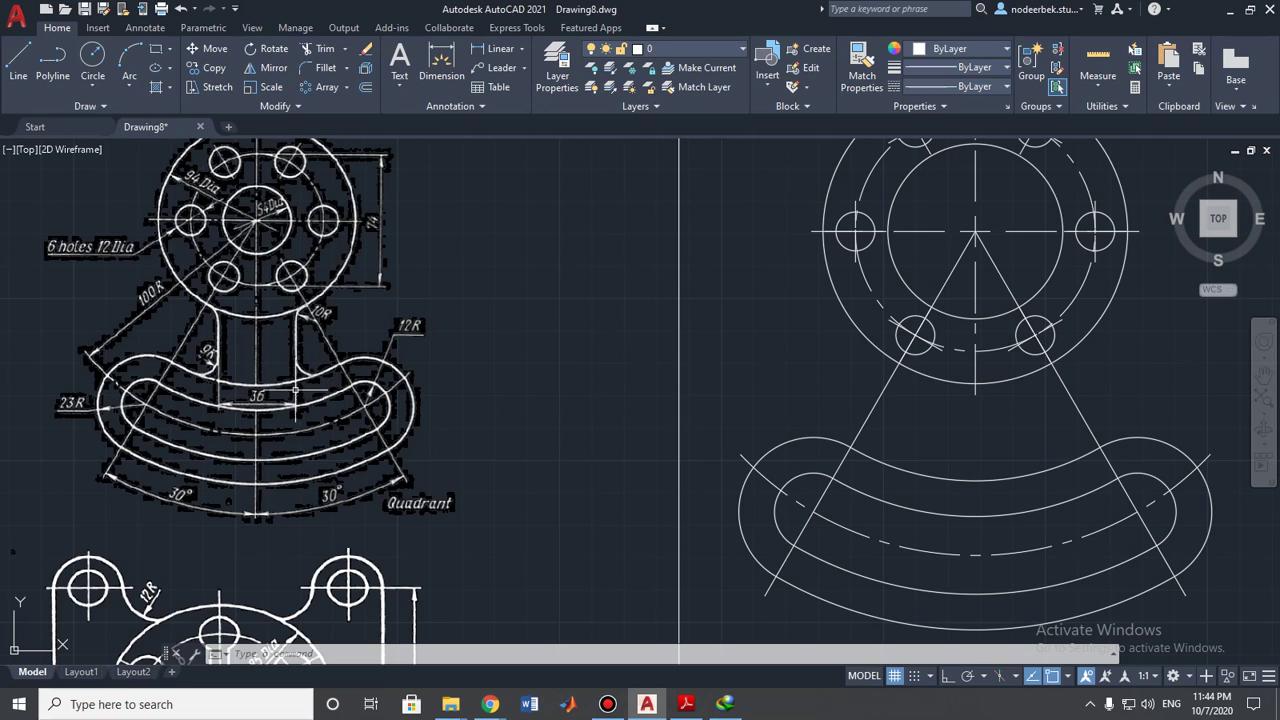
pyautogui.scroll(4, 255, 350)
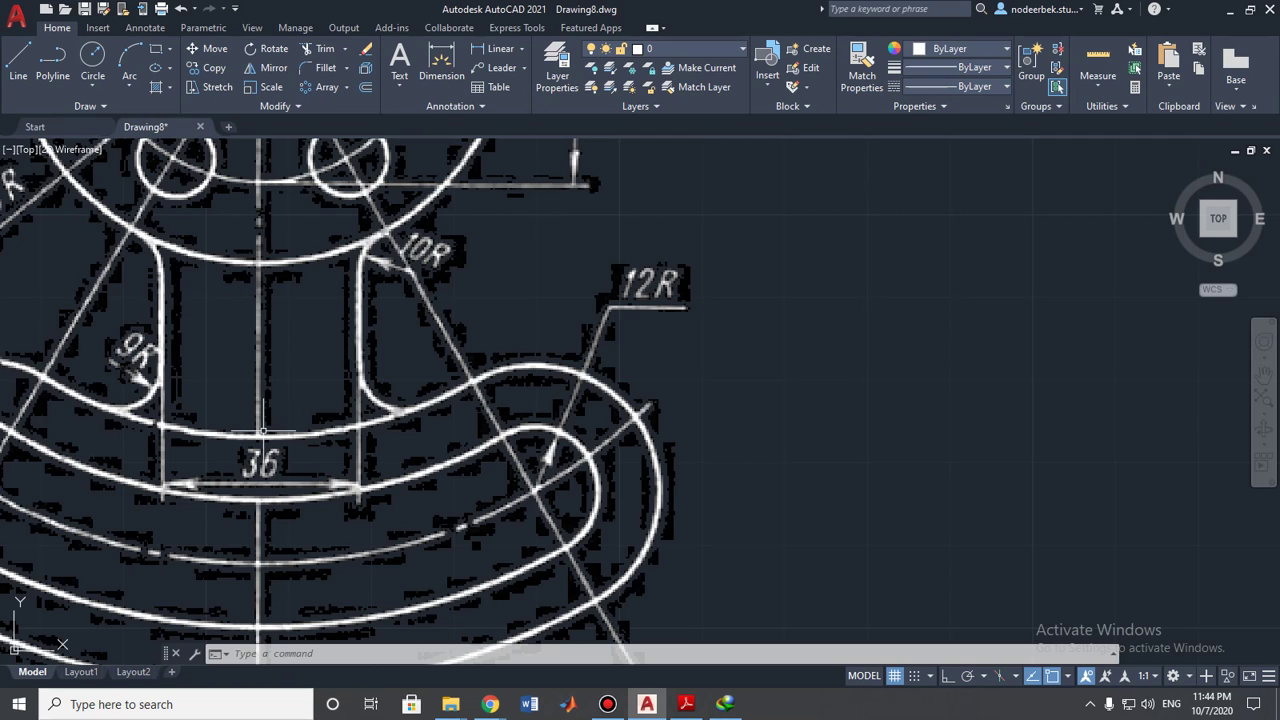
pyautogui.scroll(-5, 358, 386)
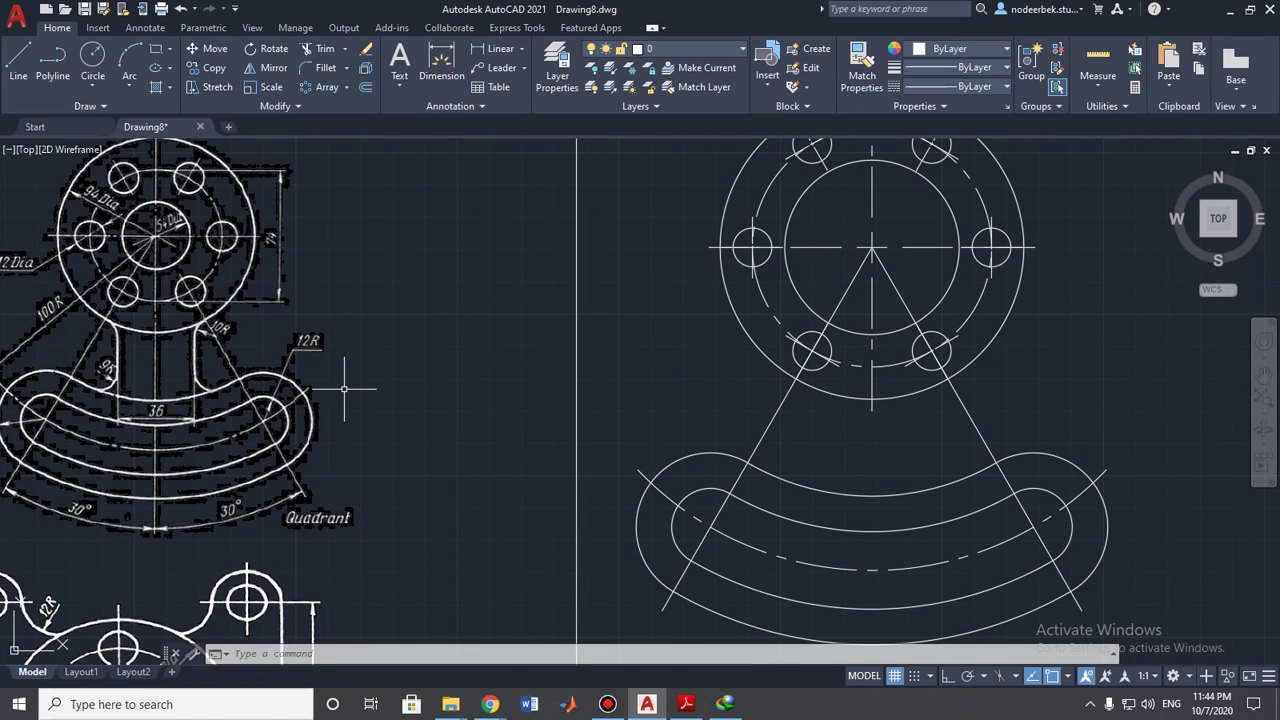
# - Draw a vertical line about 50 units long from the inner hub circle's lowest point to the middle of the outline's upper arc
pyautogui.click(22, 68)
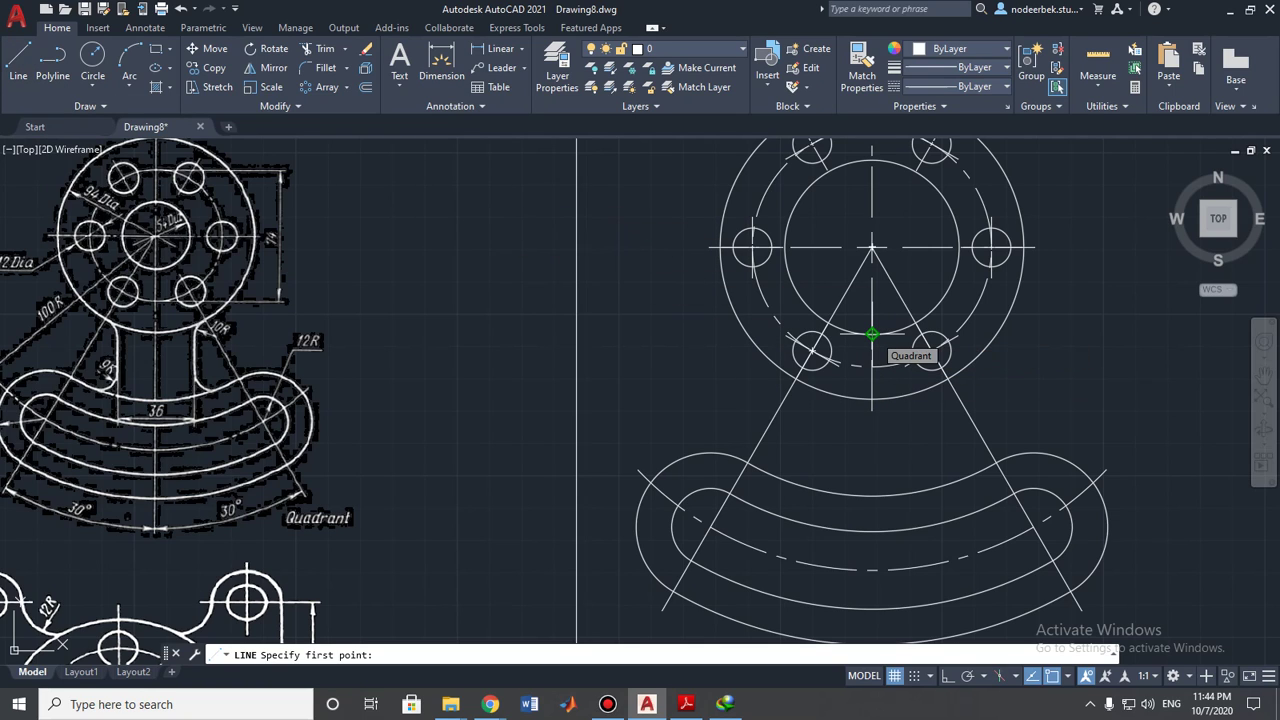
pyautogui.click(872, 334)
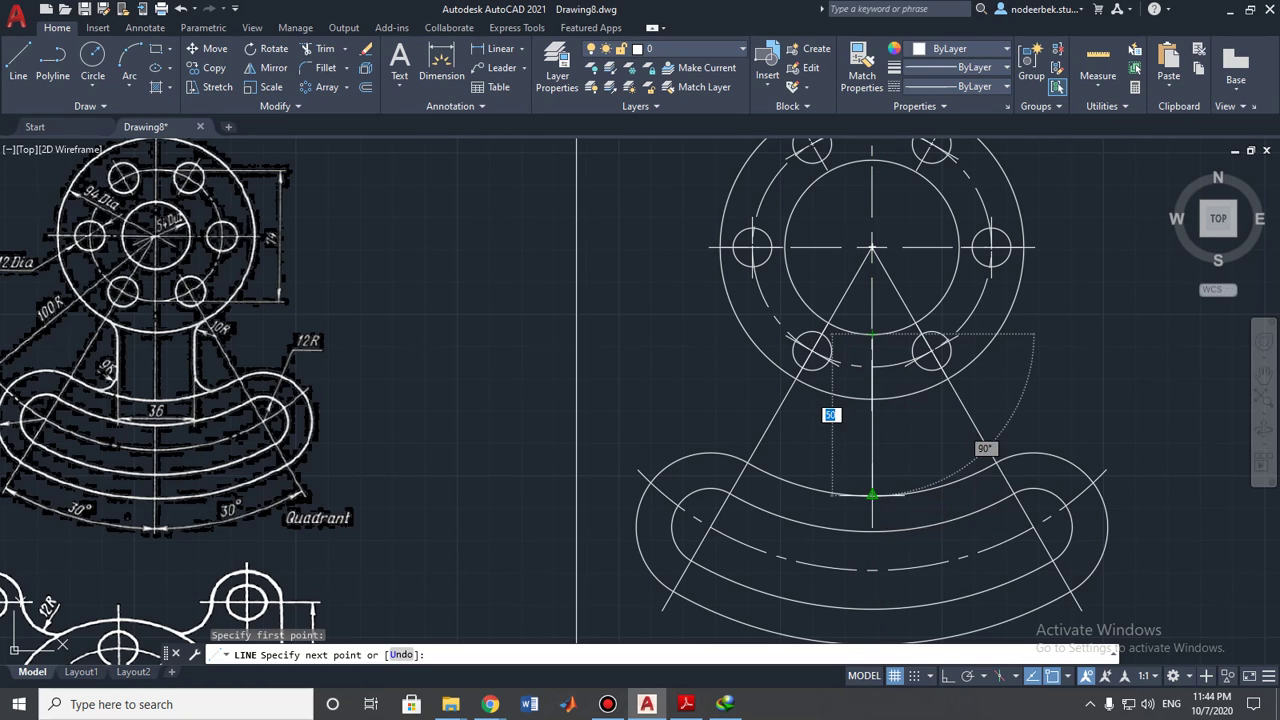
pyautogui.click(872, 494)
pyautogui.press('Escape')
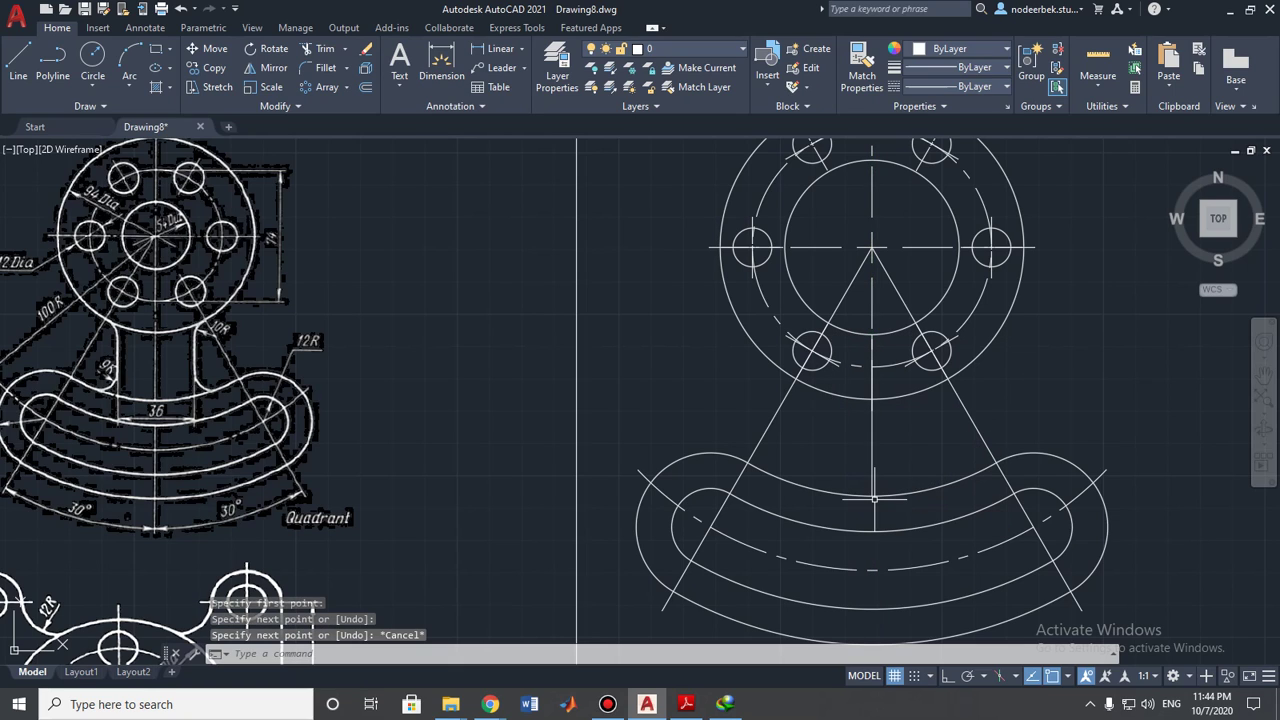
# - Offset the vertical middle line 18 units to the left for the web's side
pyautogui.click(872, 447)
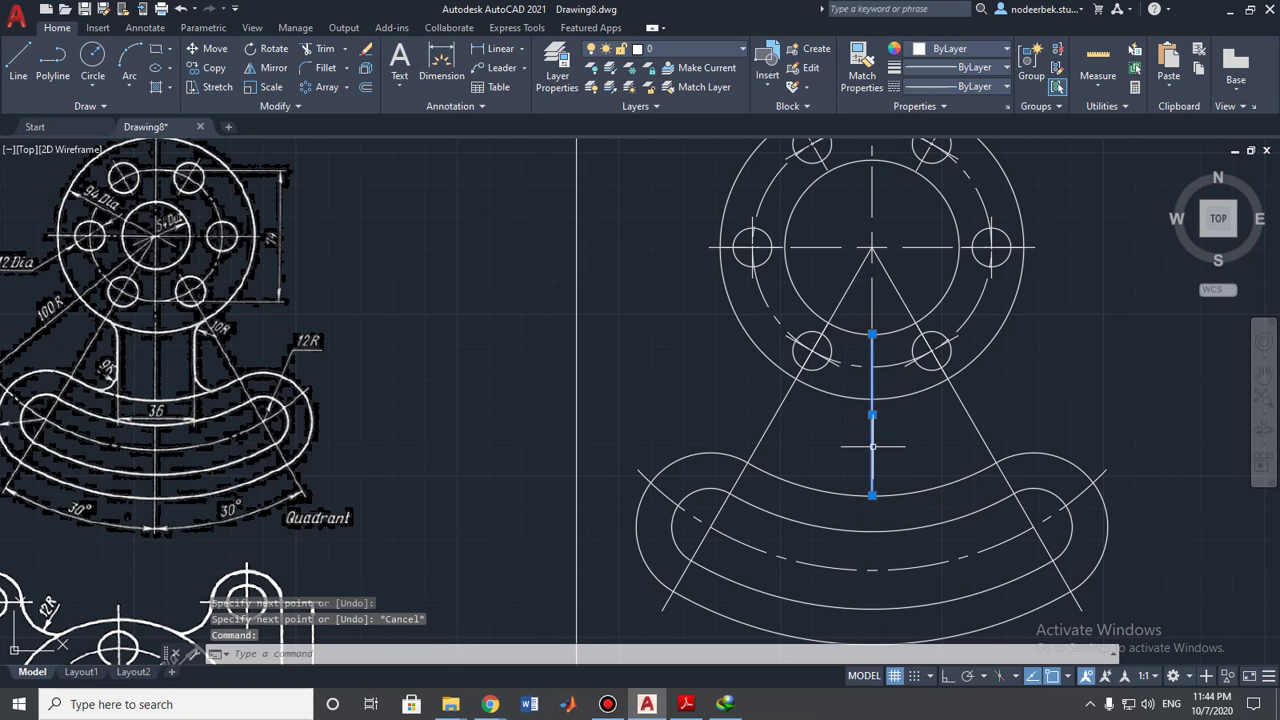
pyautogui.click(366, 89)
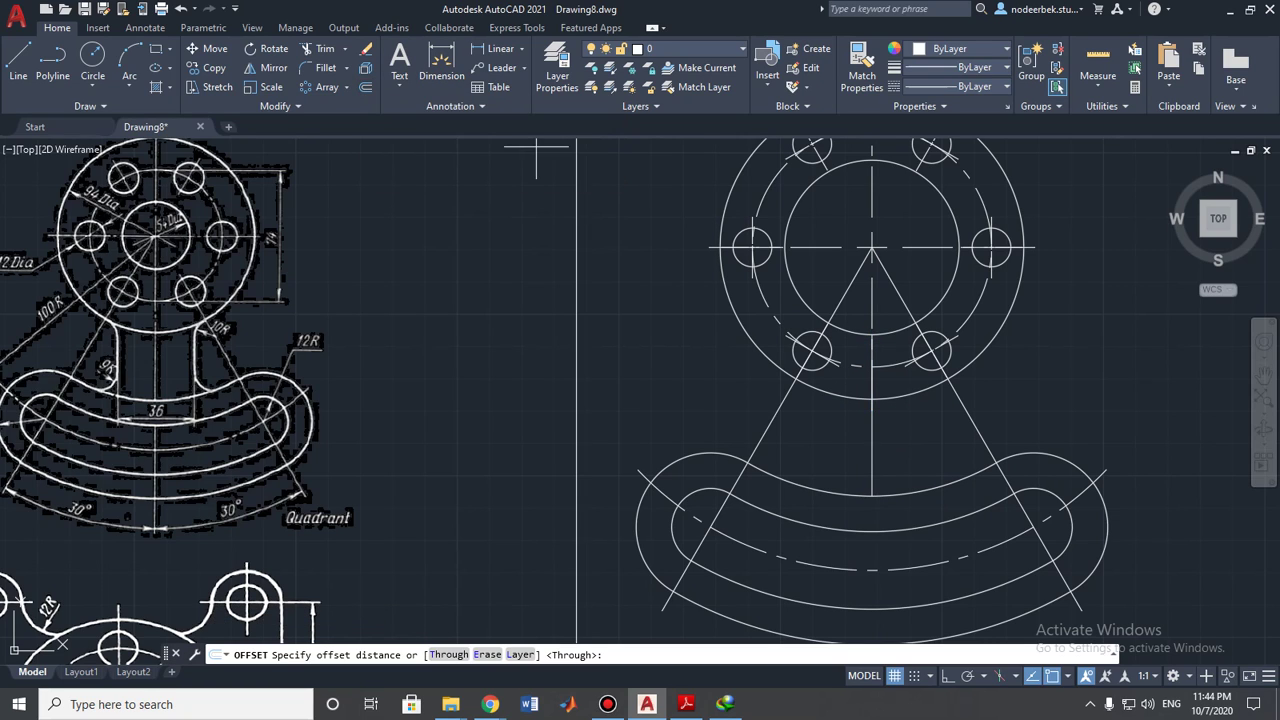
pyautogui.click(872, 335)
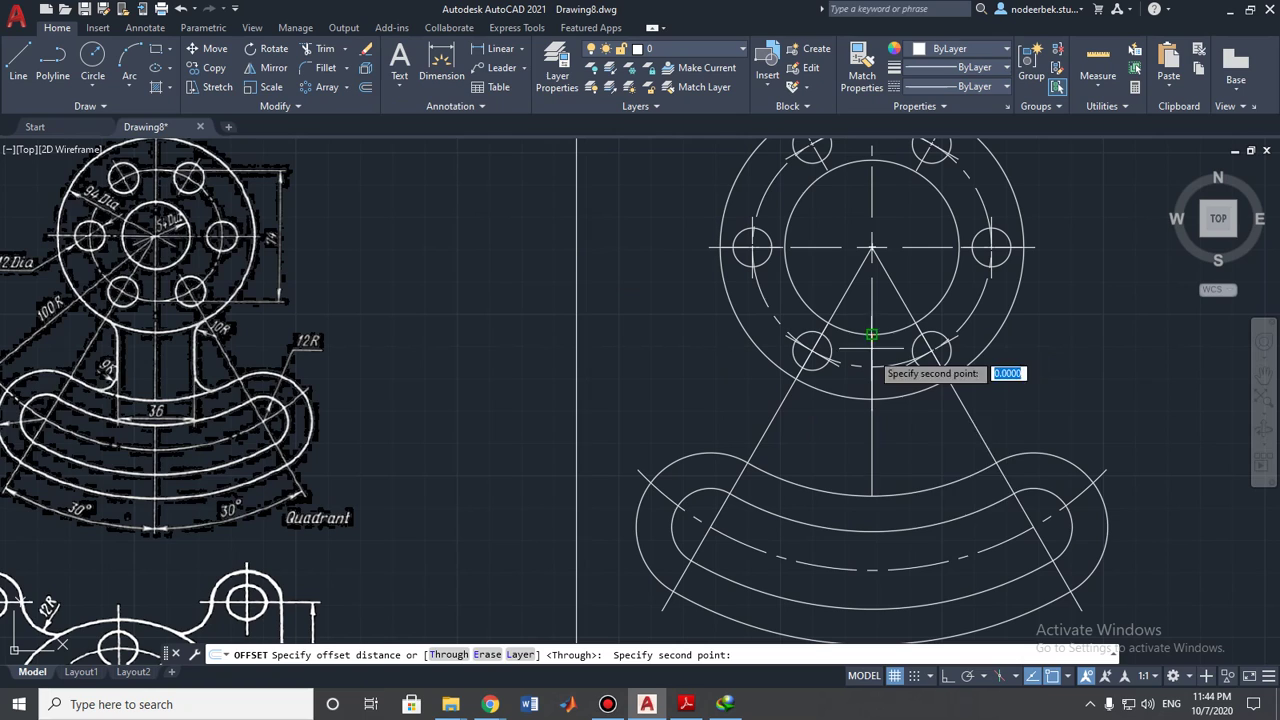
pyautogui.click(872, 495)
pyautogui.click(872, 490)
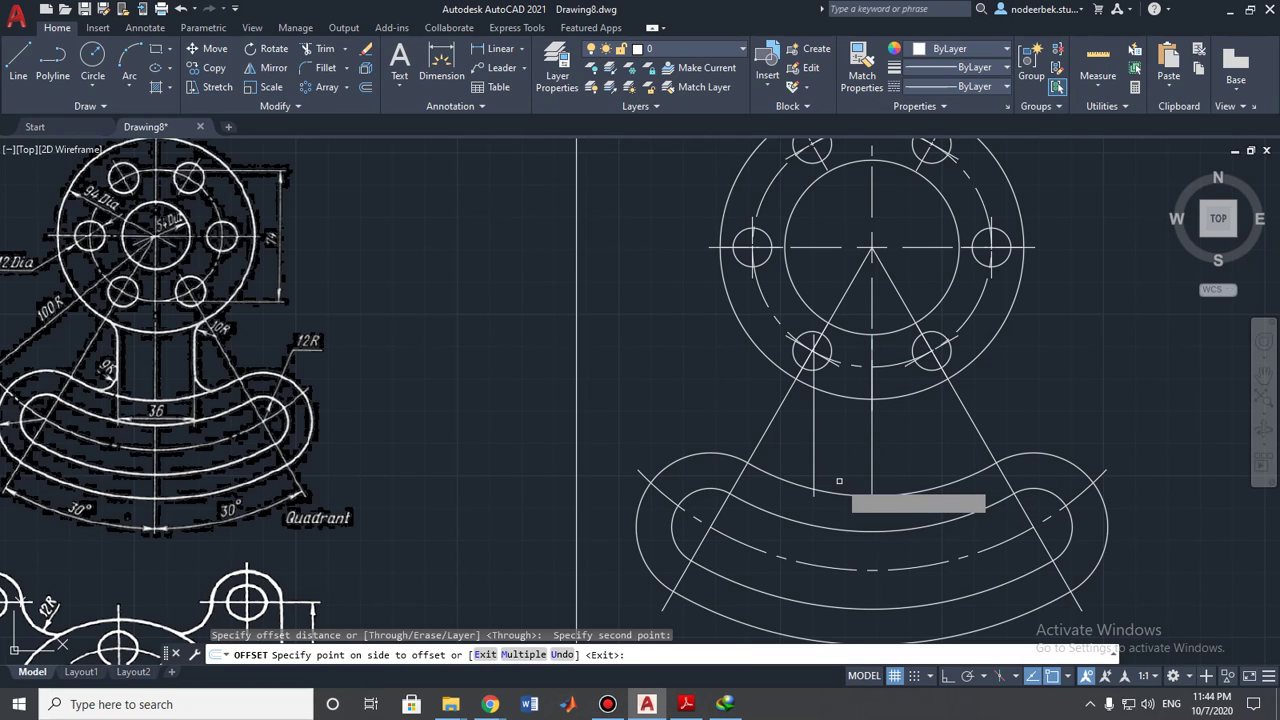
pyautogui.click(839, 481)
pyautogui.press('Escape')
# - Try to mirror the offset web line about the vertical middle line
pyautogui.click(815, 460)
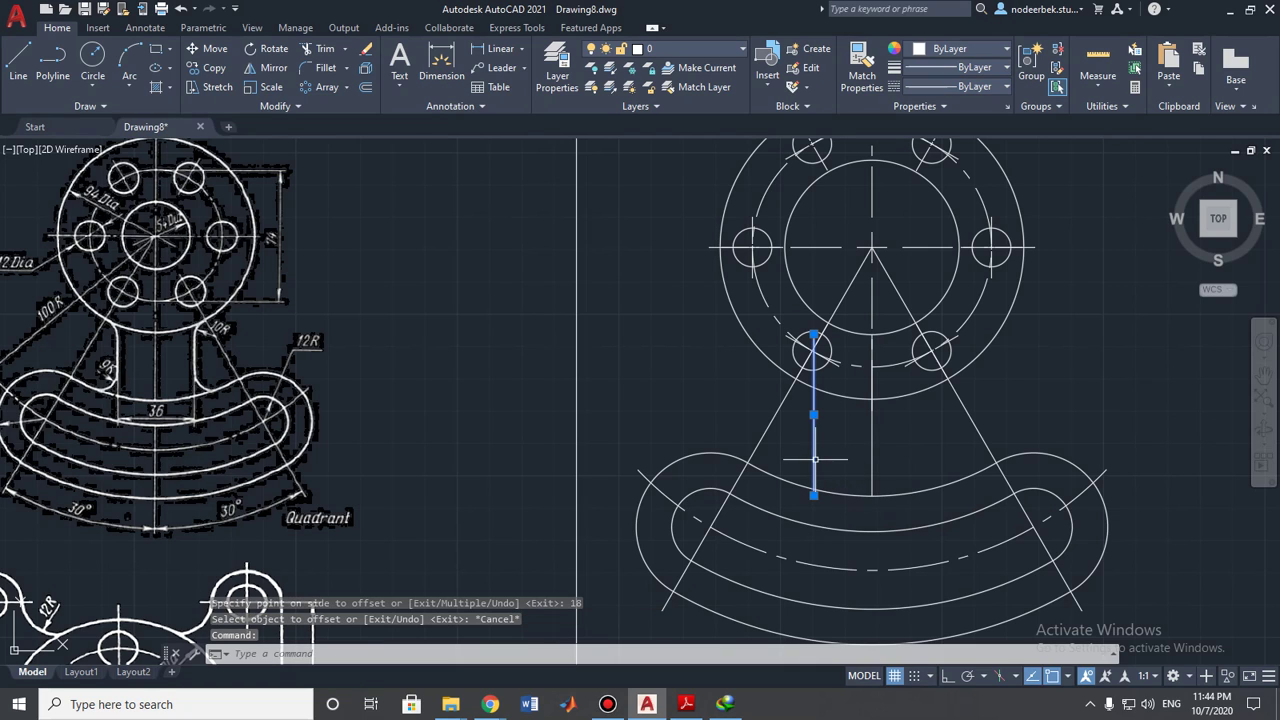
pyautogui.click(273, 68)
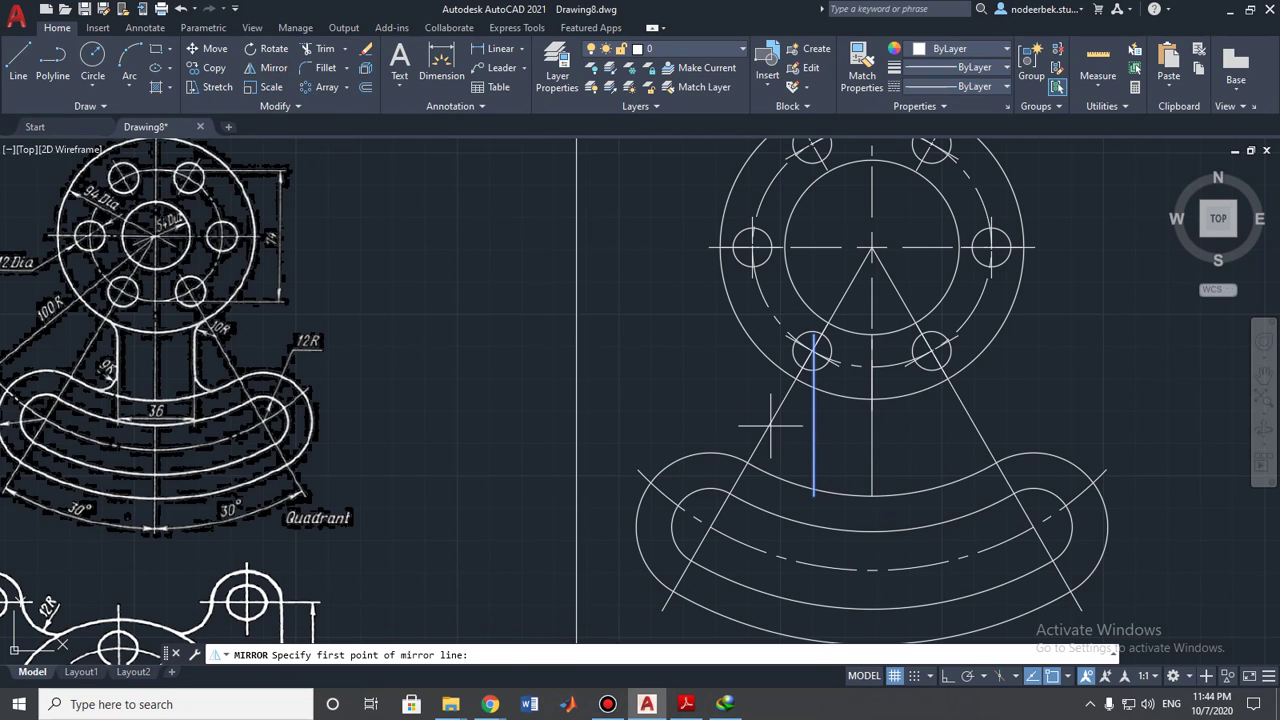
pyautogui.click(872, 495)
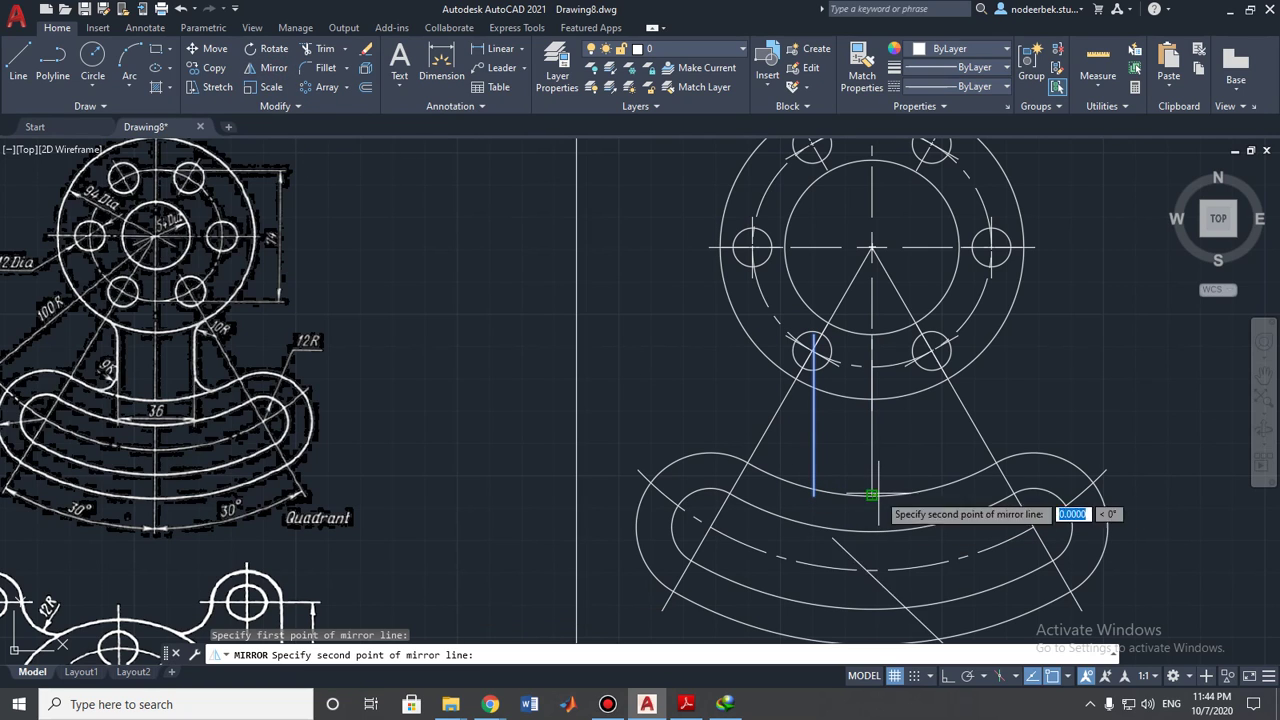
pyautogui.click(871, 332)
pyautogui.press('Escape')
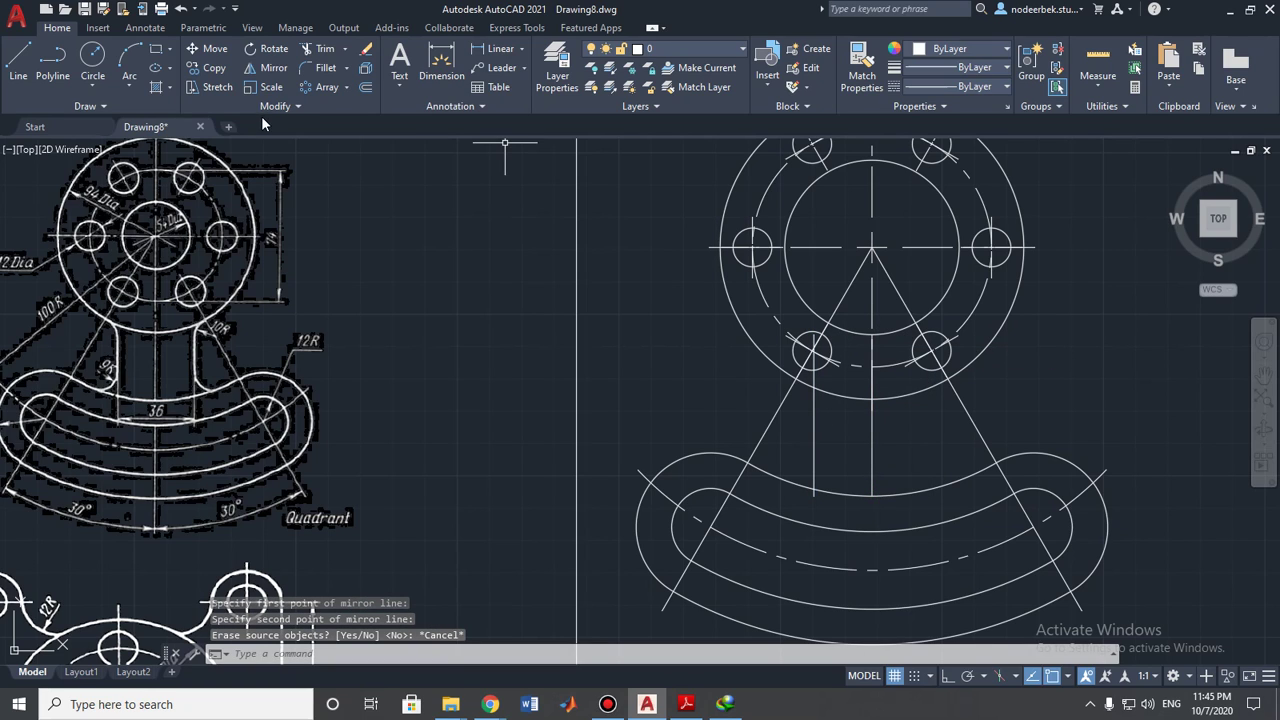
# - Offset the vertical middle line 18 units to the right for the web's other side
pyautogui.click(872, 438)
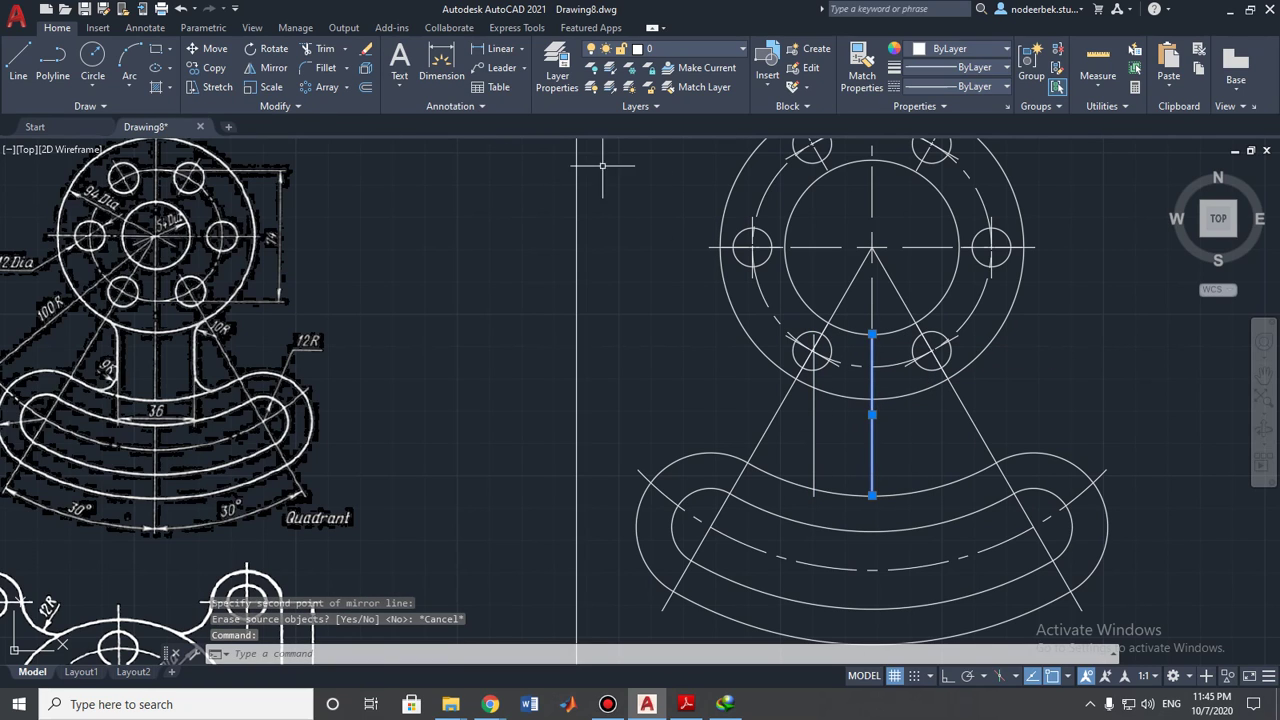
pyautogui.click(365, 87)
pyautogui.click(872, 495)
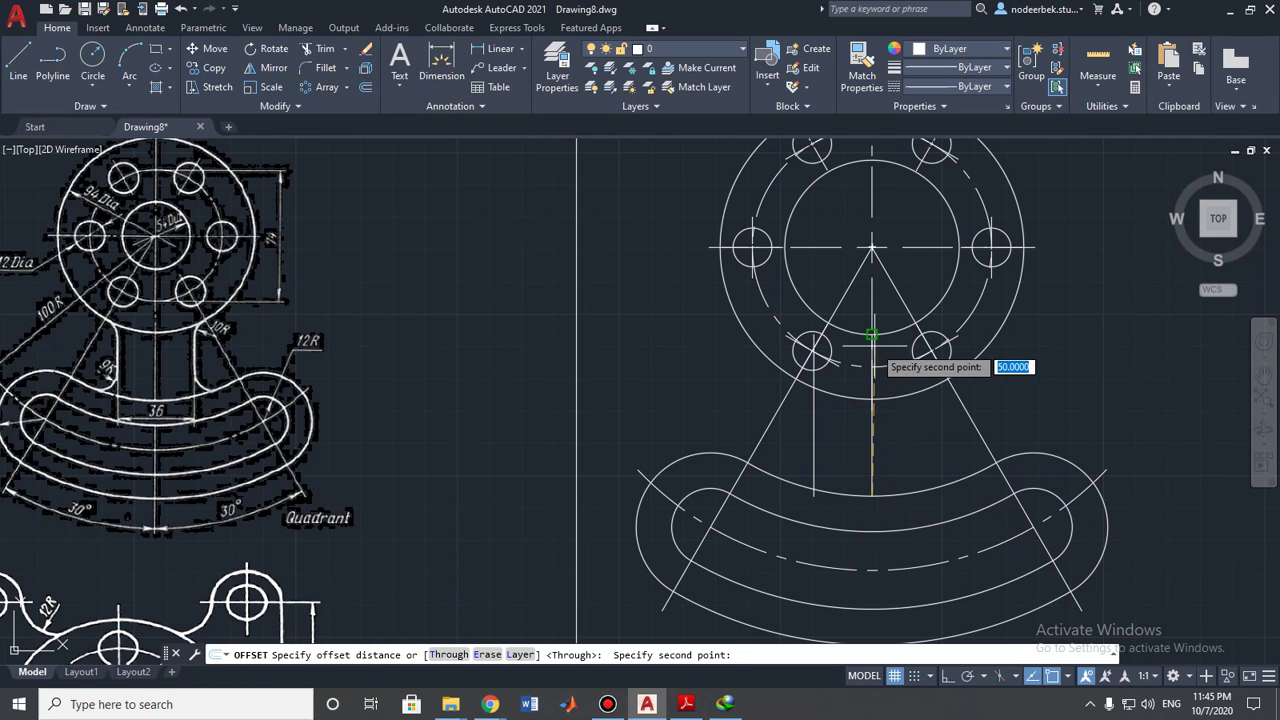
pyautogui.click(871, 333)
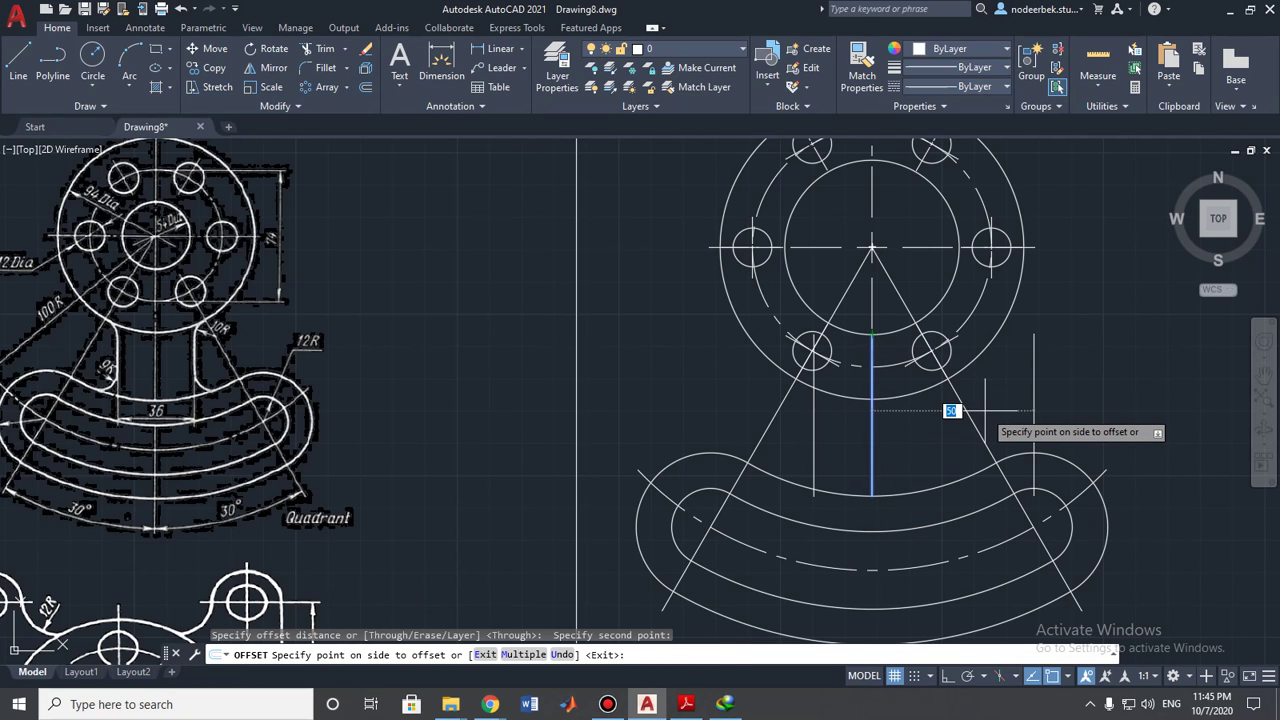
pyautogui.write('18')
pyautogui.press('Return')
pyautogui.press('Escape')
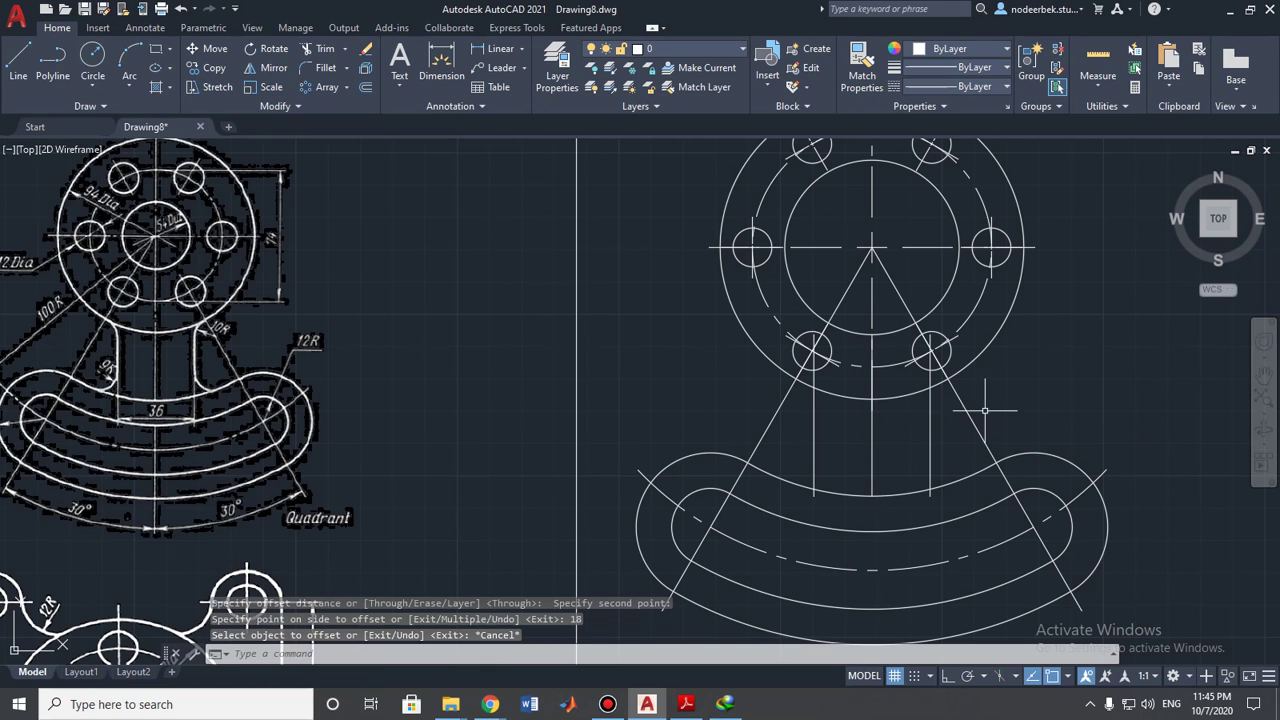
# - Try to trim the left web line's upper end inside the hub's lower-left bolt hole
pyautogui.scroll(2, 897, 430)
pyautogui.scroll(-2, 886, 450)
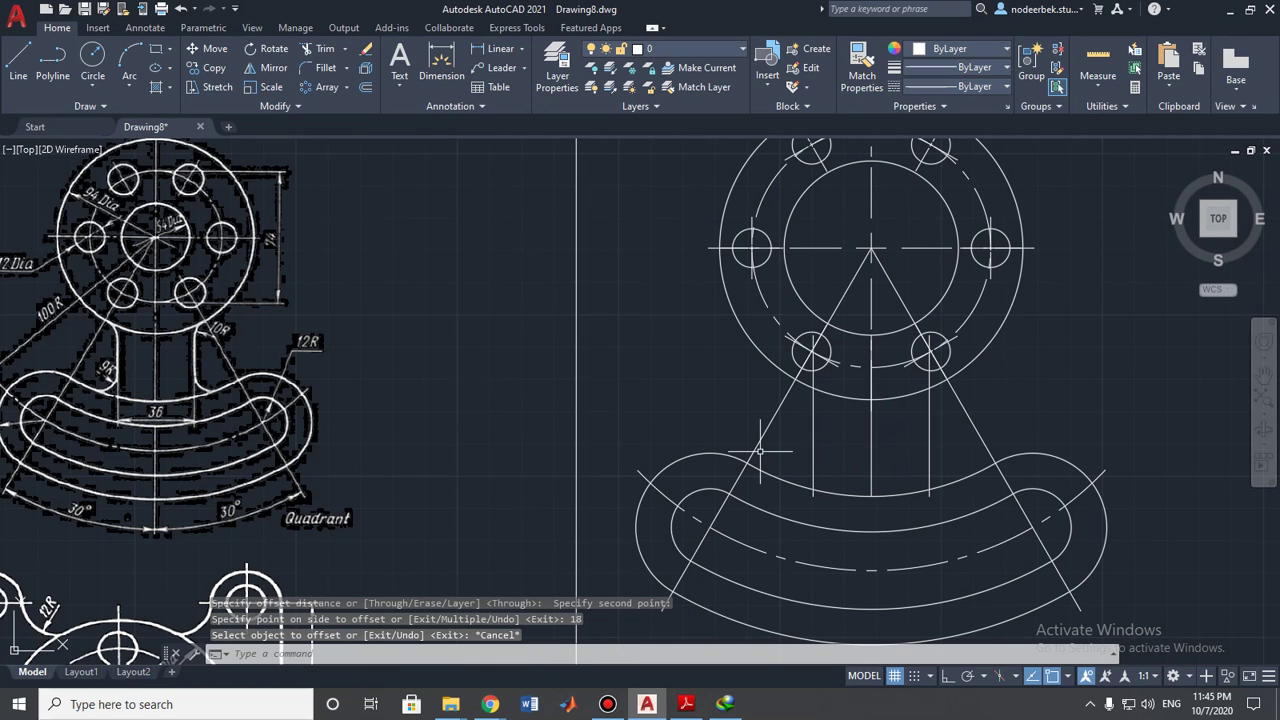
pyautogui.write('tr')
pyautogui.press('space')
pyautogui.scroll(4, 811, 354)
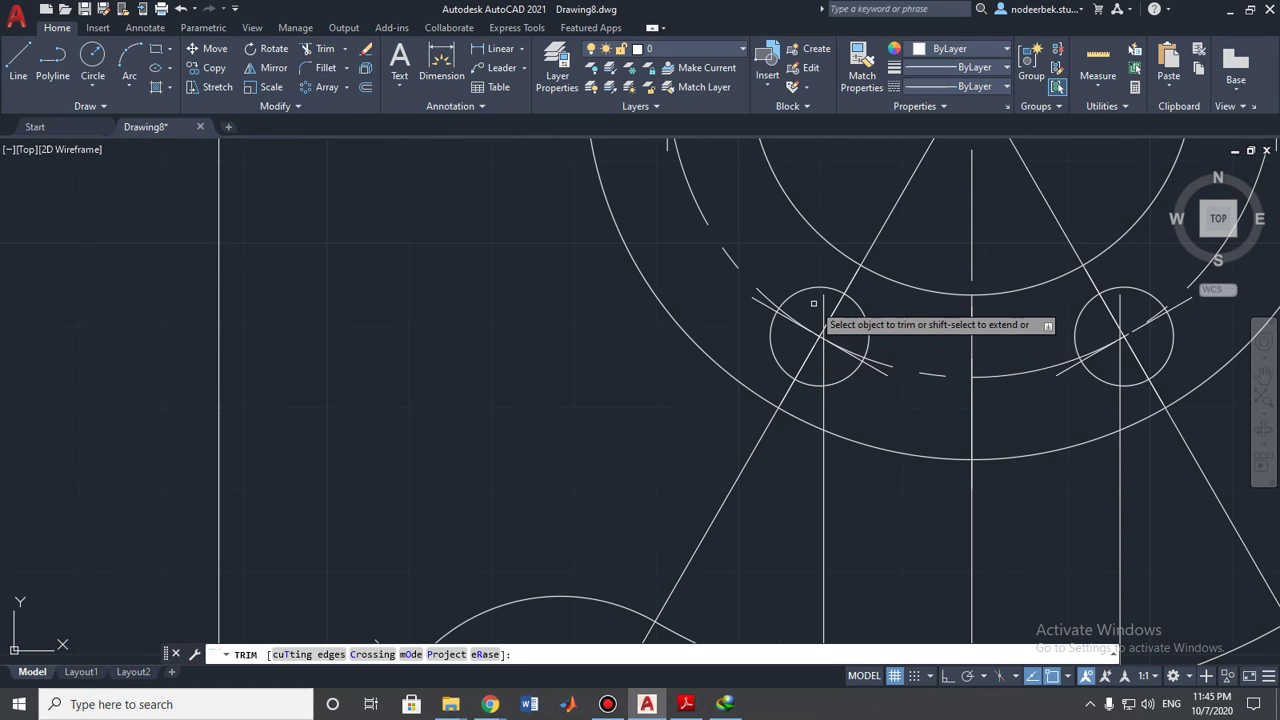
pyautogui.moveTo(815, 303)
pyautogui.mouseDown()
pyautogui.moveTo(844, 342)
pyautogui.moveTo(825, 365)
pyautogui.moveTo(829, 310)
pyautogui.mouseUp()
pyautogui.scroll(6, 820, 337)
pyautogui.moveTo(843, 366)
pyautogui.mouseDown()
pyautogui.moveTo(882, 386)
pyautogui.moveTo(881, 504)
pyautogui.mouseUp()
pyautogui.scroll(-5, 843, 429)
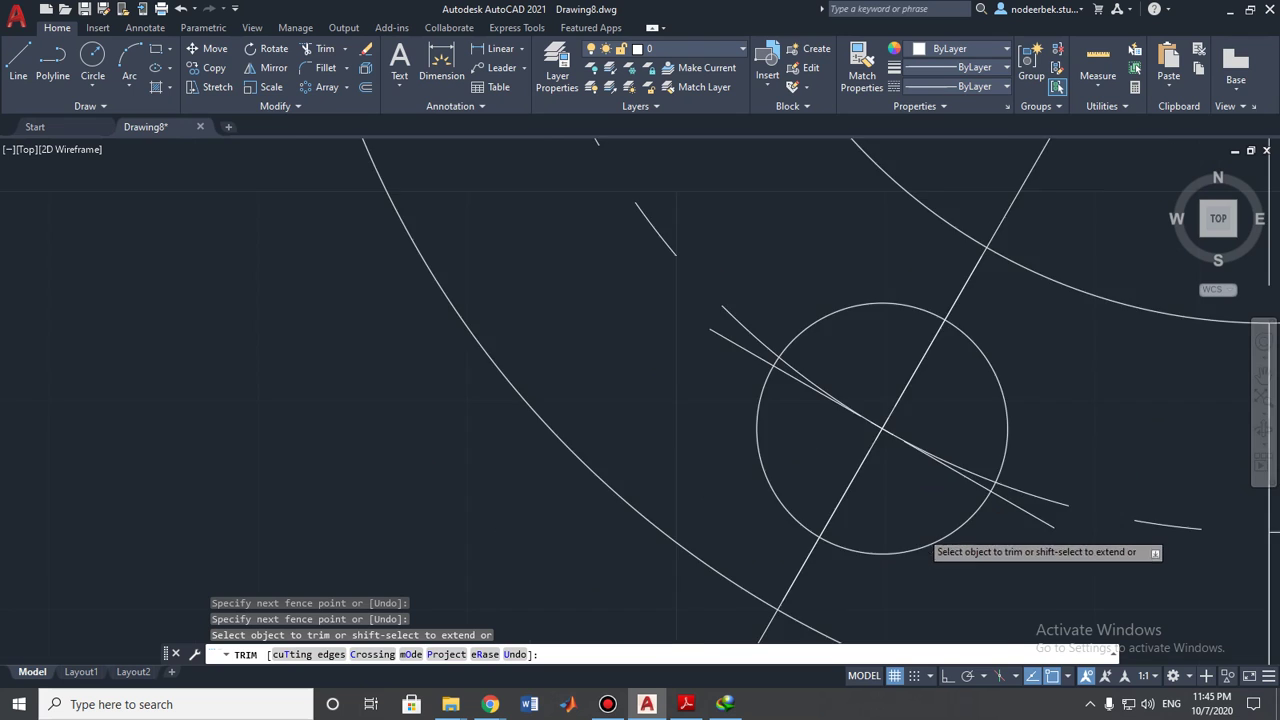
pyautogui.scroll(-6, 780, 320)
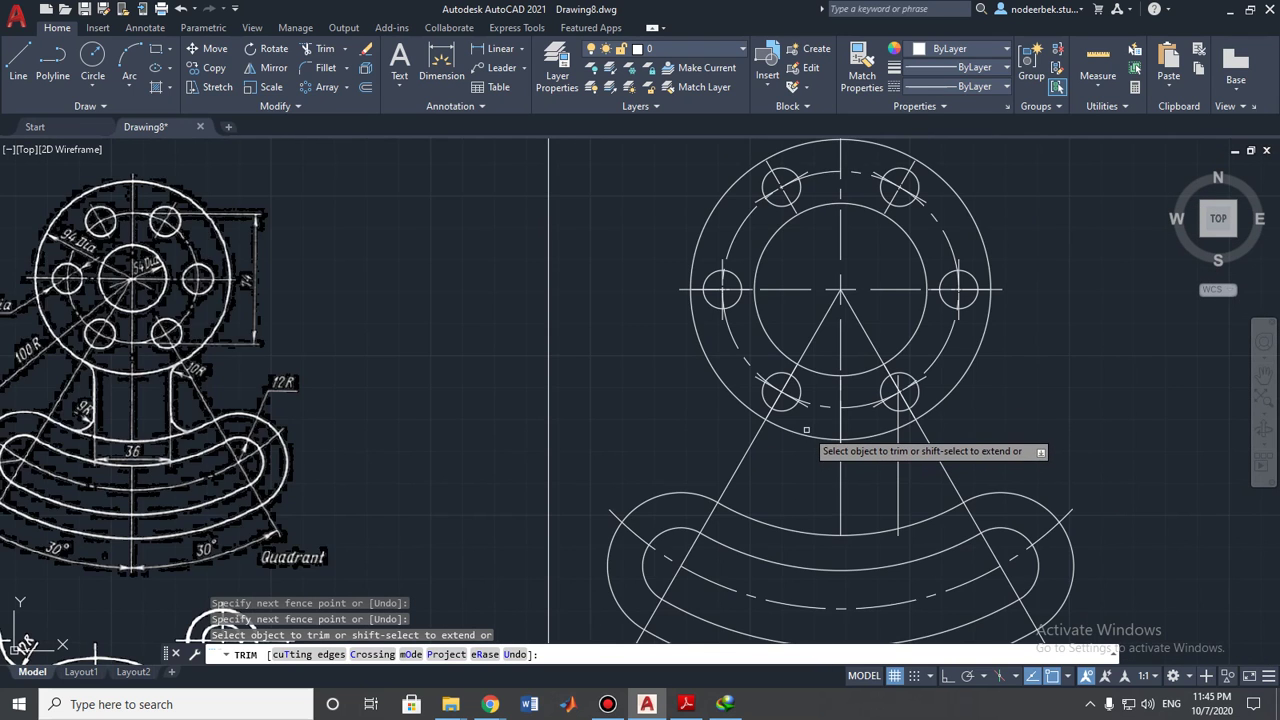
# - Undo the last trim on the left web line and leave the Trim command
pyautogui.hotkey('ctrl', 'z')
pyautogui.scroll(-5, 889, 490)
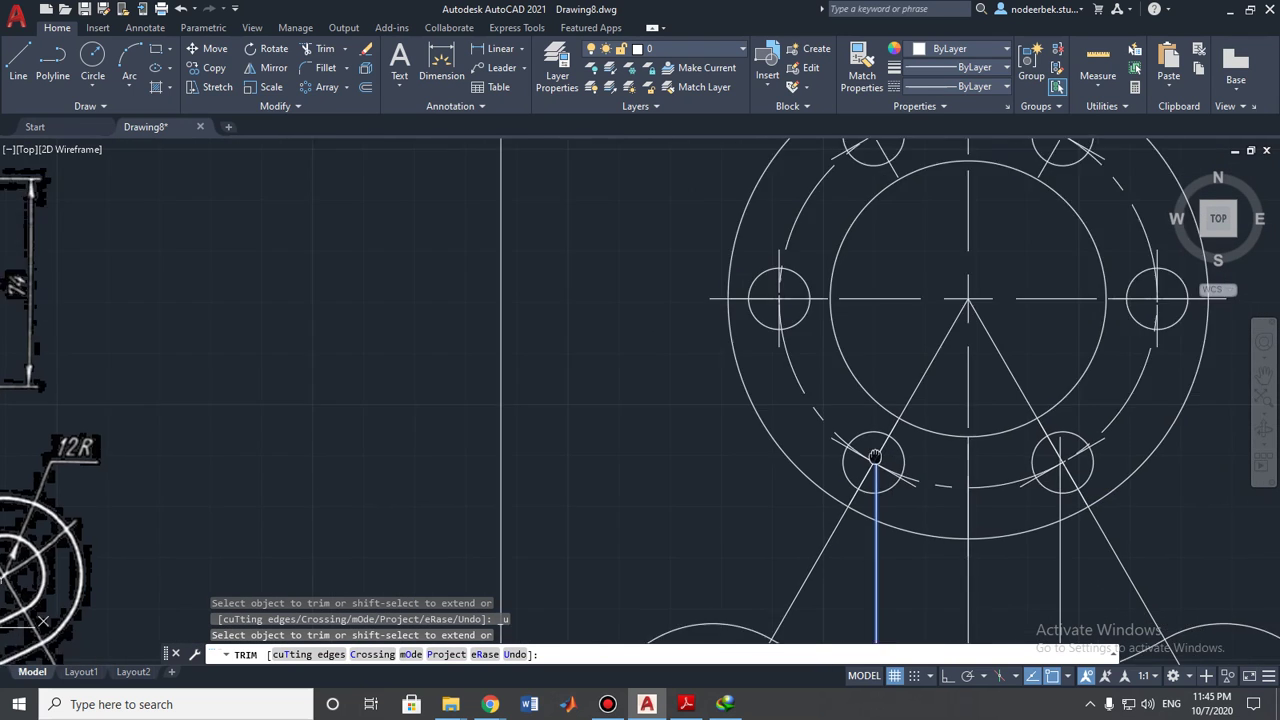
pyautogui.press('Escape')
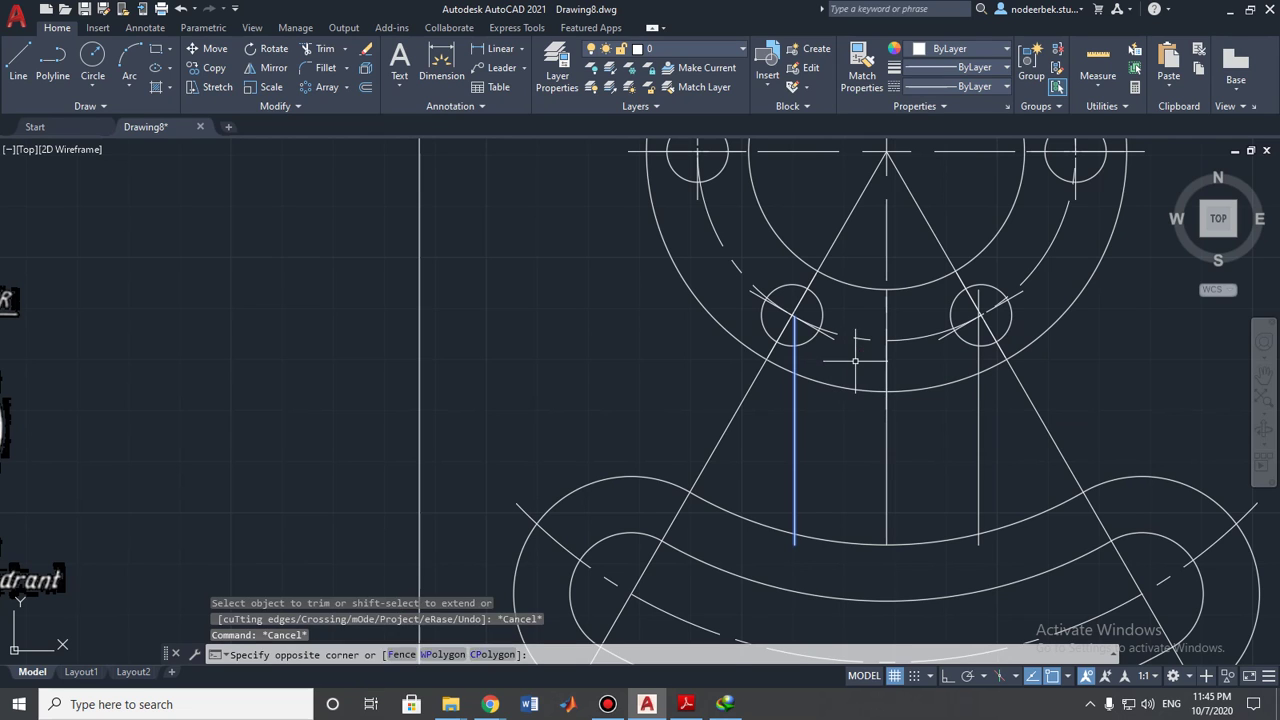
pyautogui.press('Escape')
# - Trim the left web line's upper part back to the hub's outer circle
pyautogui.click(328, 55)
pyautogui.scroll(4, 674, 257)
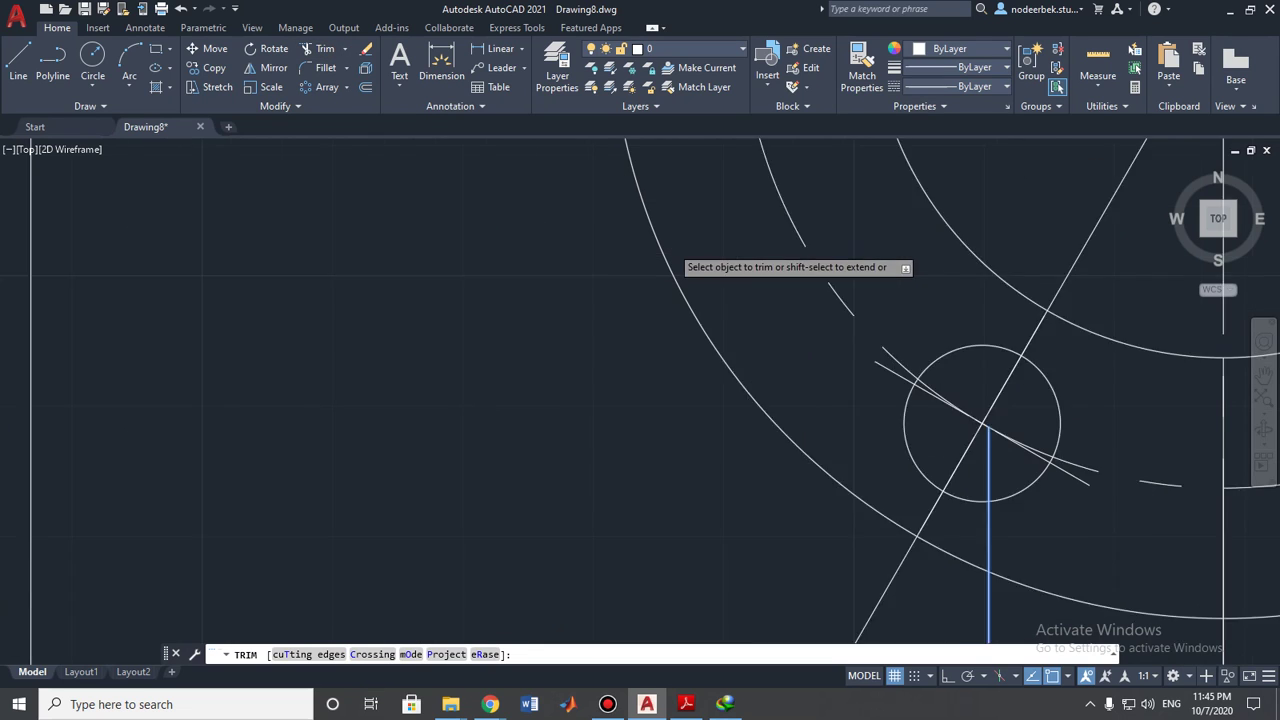
pyautogui.scroll(-2, 914, 386)
pyautogui.scroll(2, 1038, 486)
pyautogui.click(1038, 486)
pyautogui.press('Return')
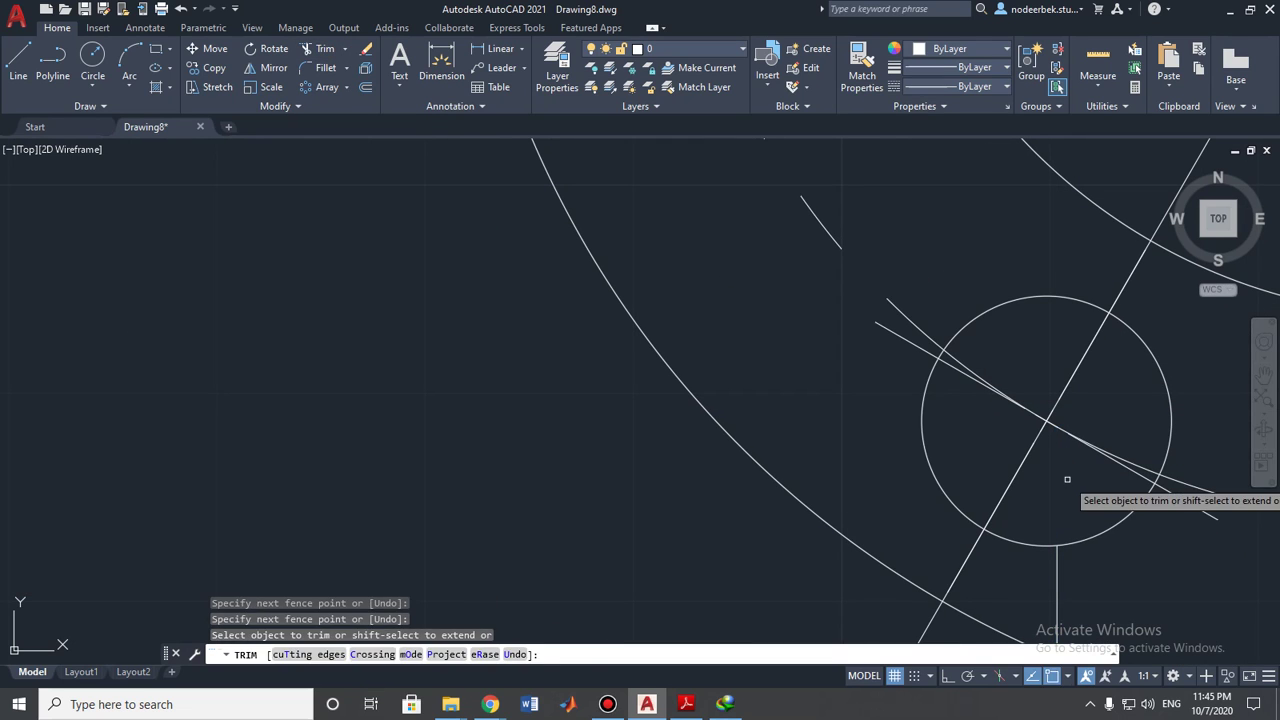
pyautogui.scroll(-4, 1066, 480)
pyautogui.moveTo(1080, 526); pyautogui.dragTo(912, 366, button='middle')
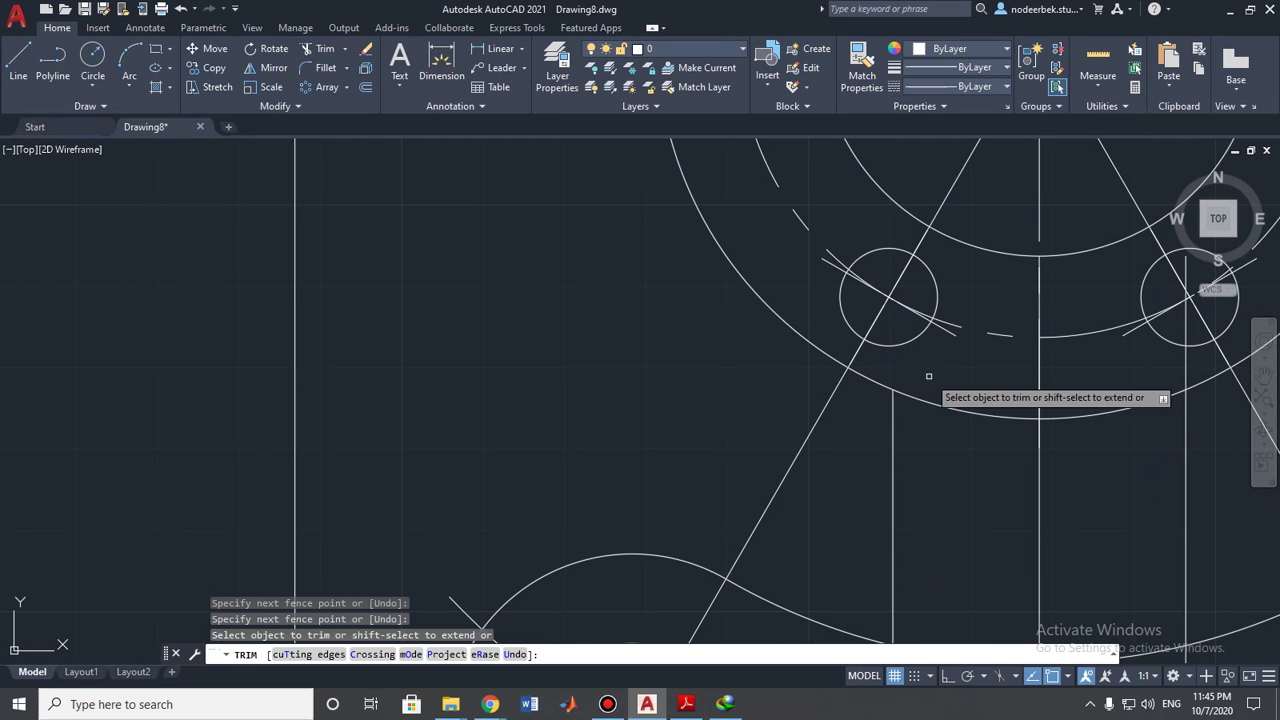
# - Trim the right web line back to the hub's outer circle, including the small leftover piece inside the lower-right bolt hole
pyautogui.moveTo(1048, 394); pyautogui.dragTo(951, 366, button='middle')
pyautogui.click(1008, 362)
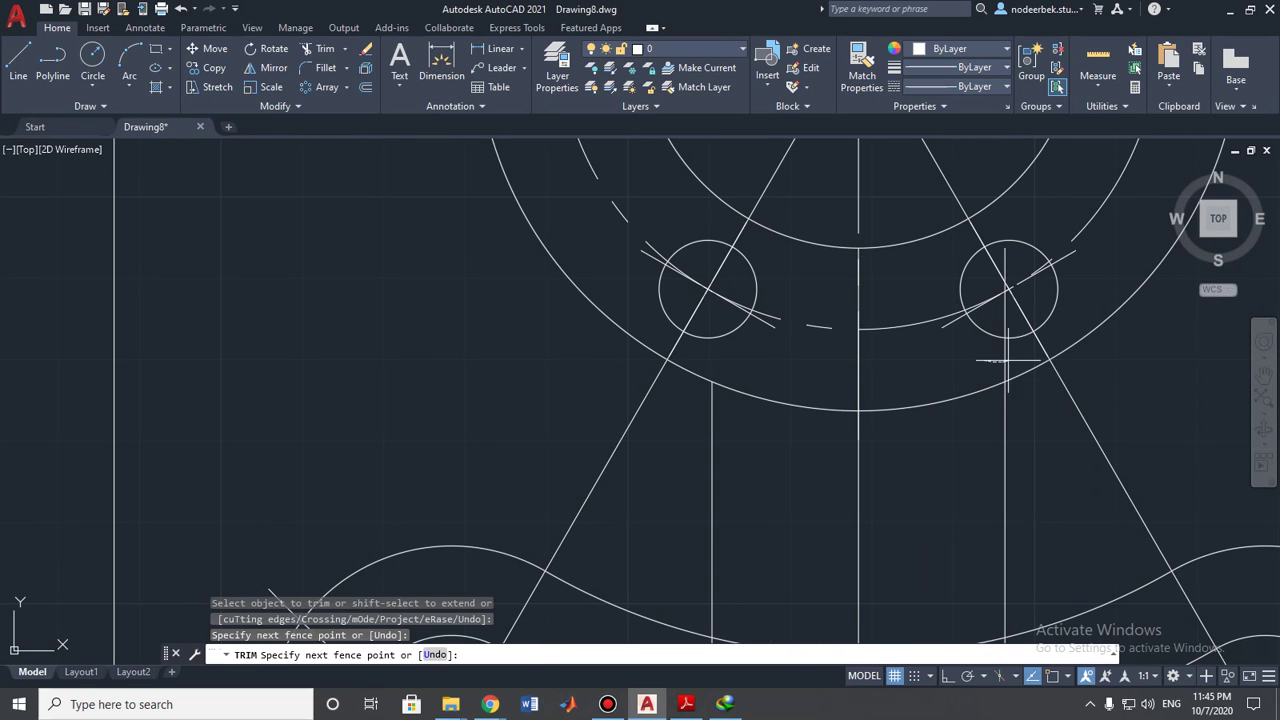
pyautogui.click(1000, 309)
pyautogui.scroll(5, 1003, 282)
pyautogui.press('Return')
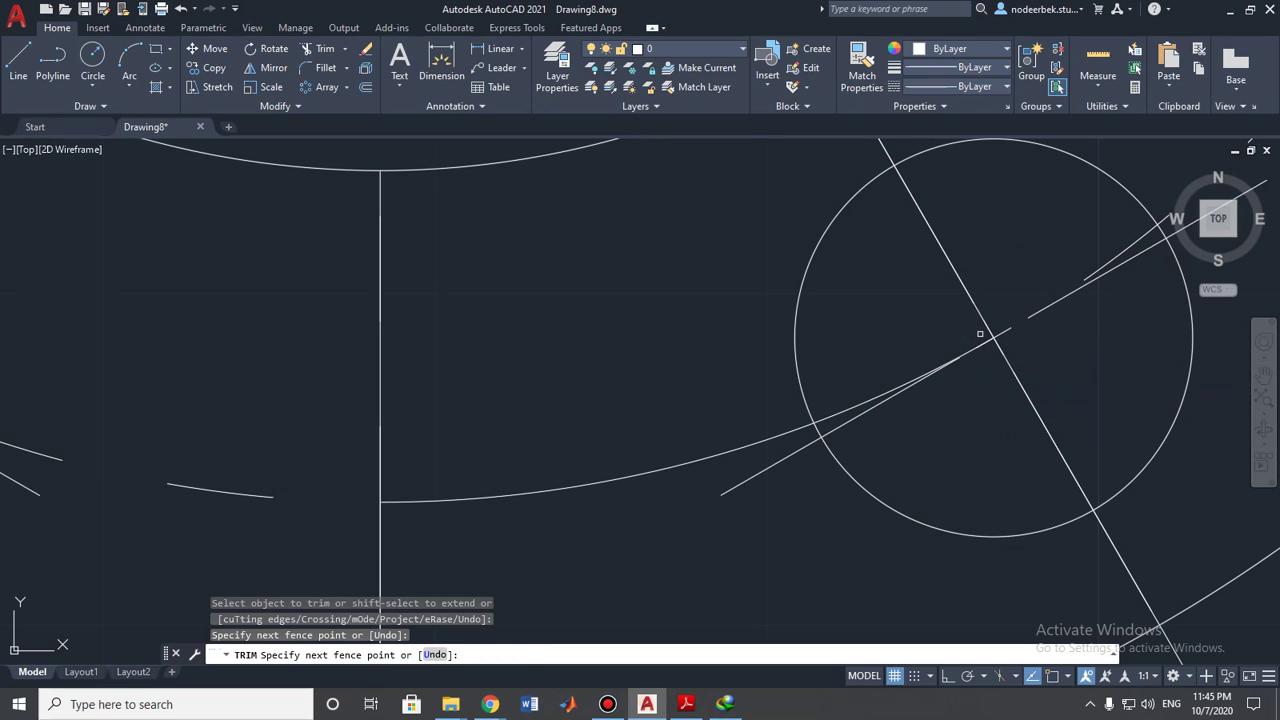
pyautogui.press('Return')
pyautogui.scroll(4, 966, 366)
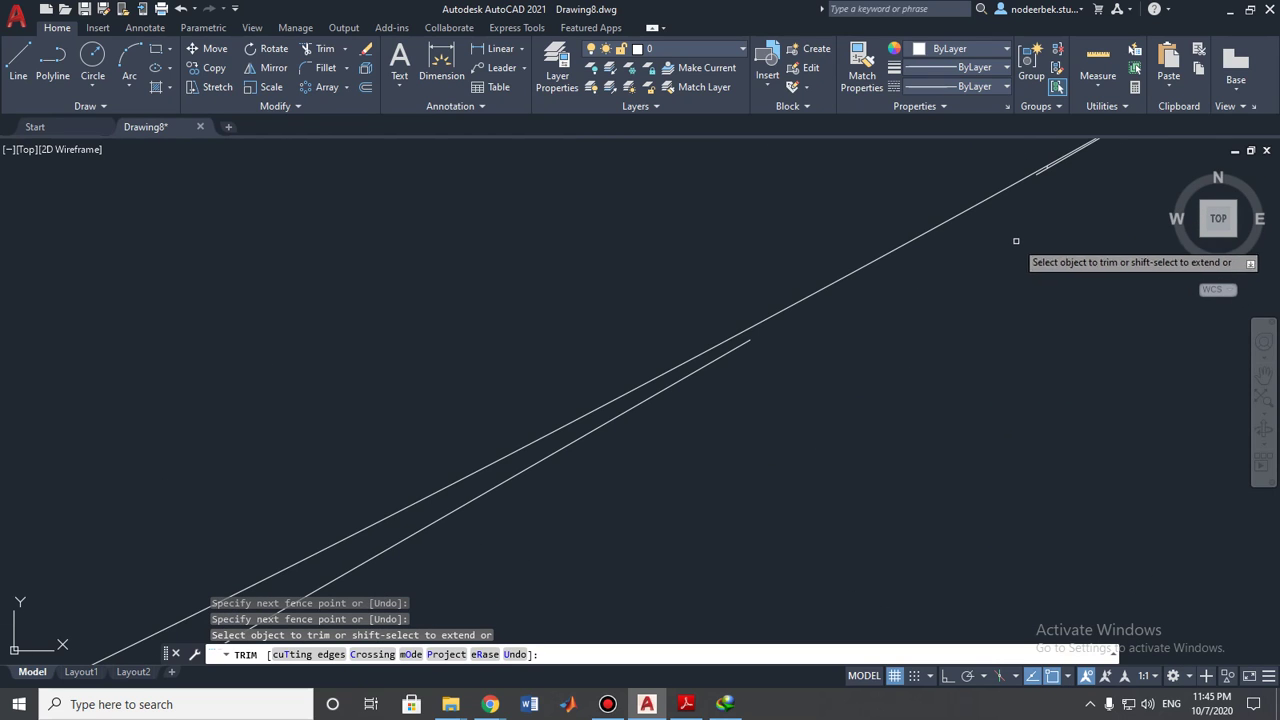
pyautogui.scroll(3, 1050, 180)
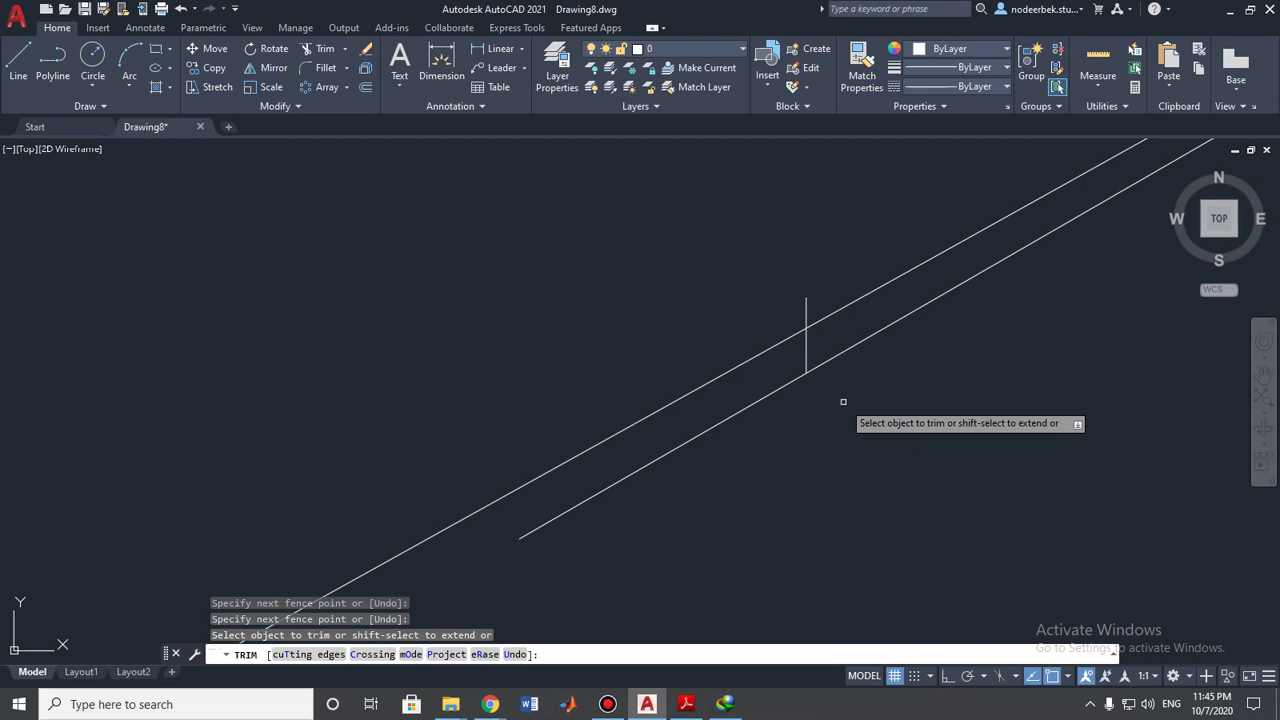
pyautogui.click(812, 328)
pyautogui.scroll(-3, 786, 346)
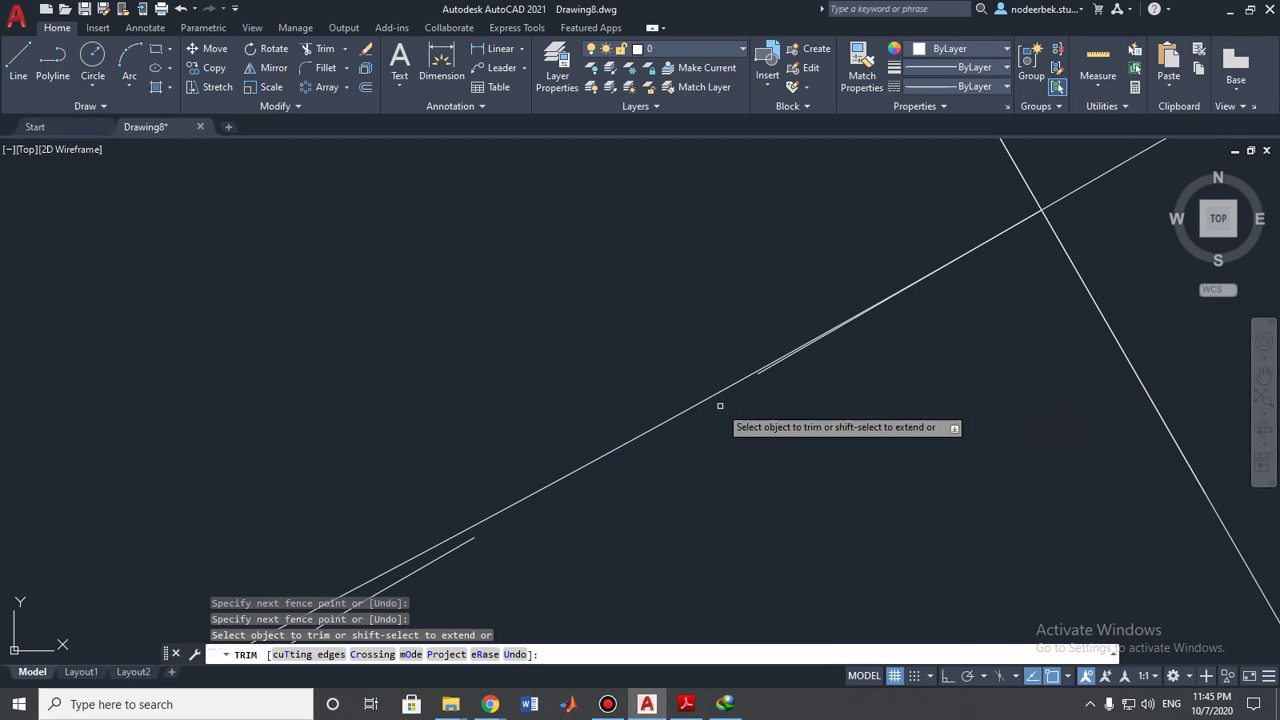
# - Inspect the hub's lower-left bolt hole closely for leftover pieces of the trimmed web line
pyautogui.scroll(-5, 600, 450)
pyautogui.scroll(5, 586, 457)
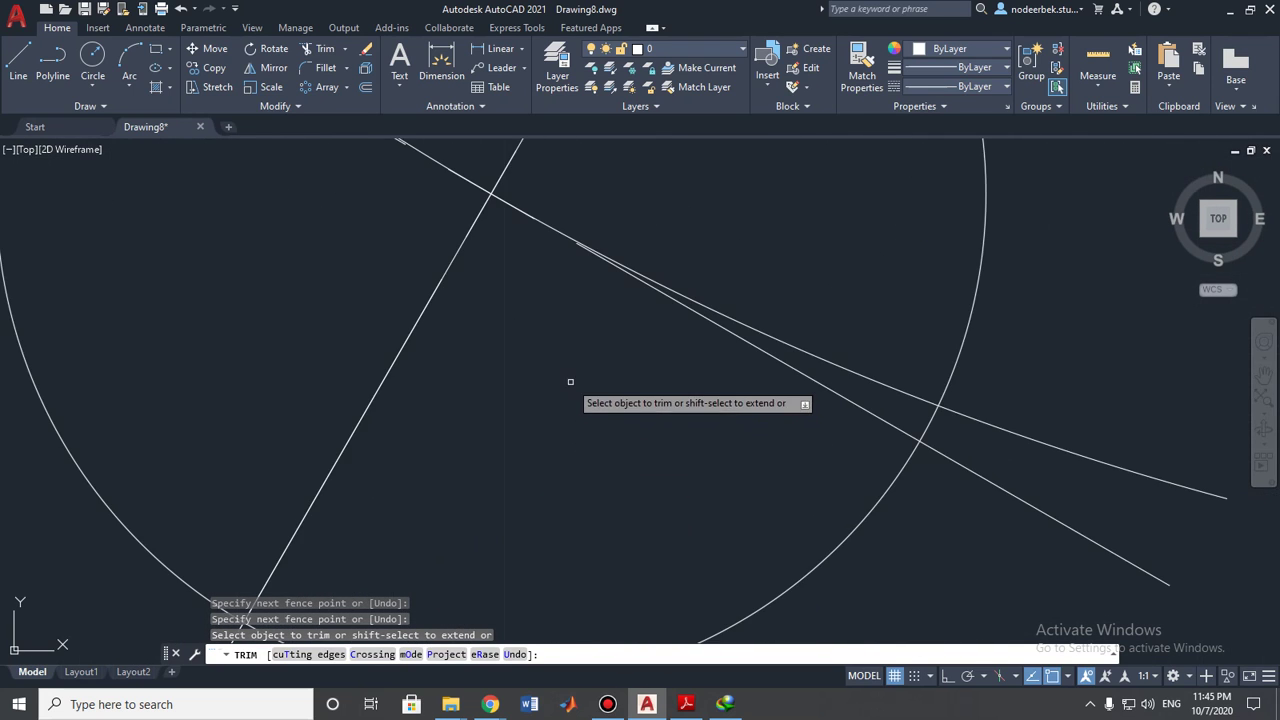
pyautogui.scroll(5, 611, 437)
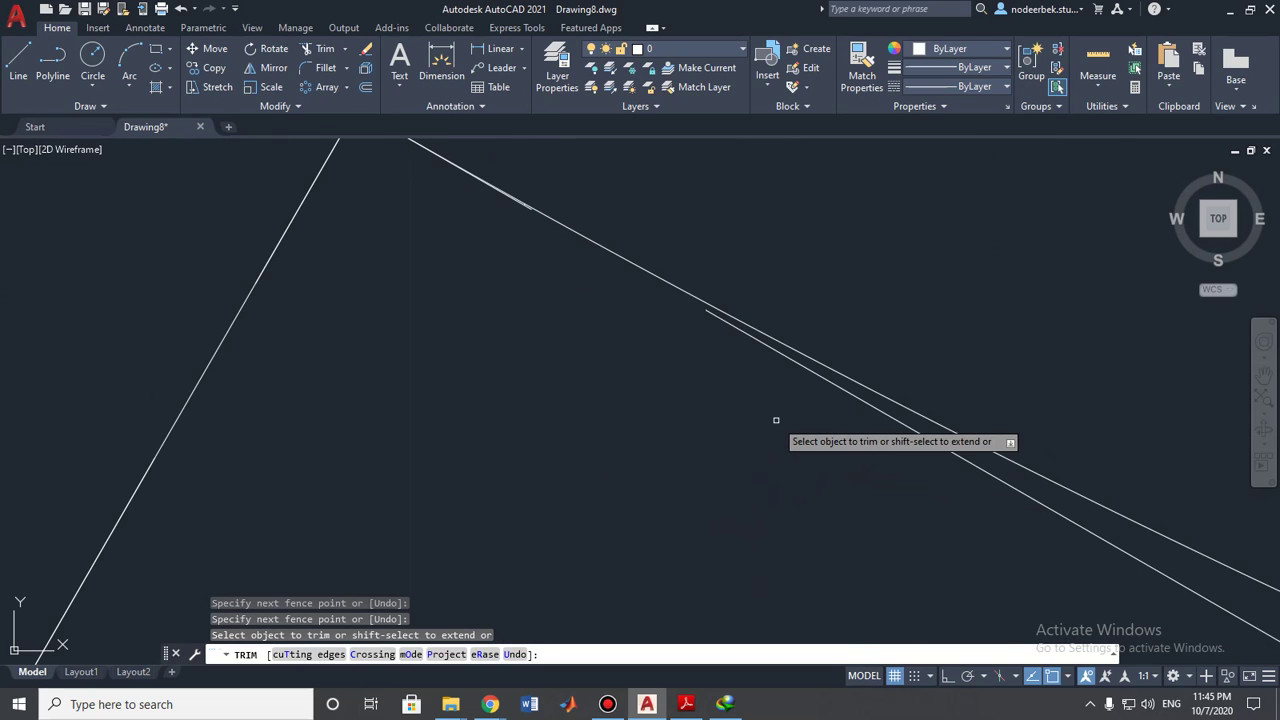
pyautogui.scroll(-5, 776, 420)
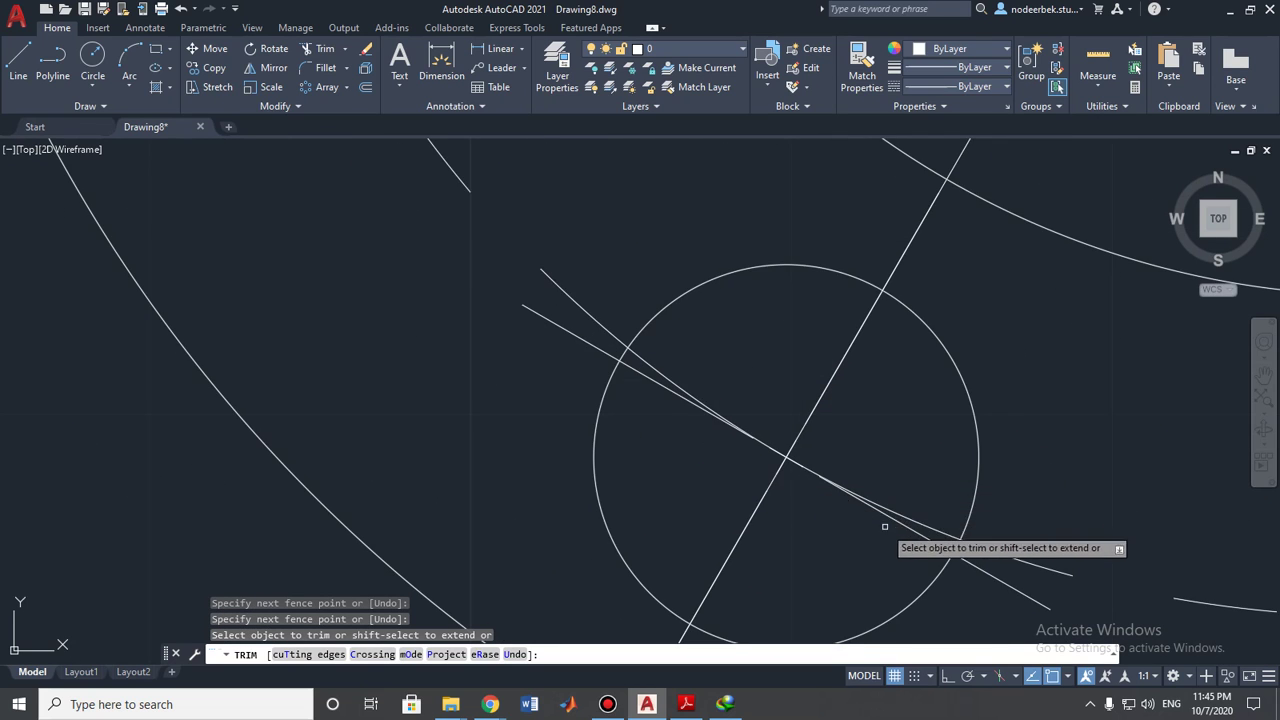
pyautogui.scroll(2, 884, 526)
pyautogui.scroll(-8, 860, 512)
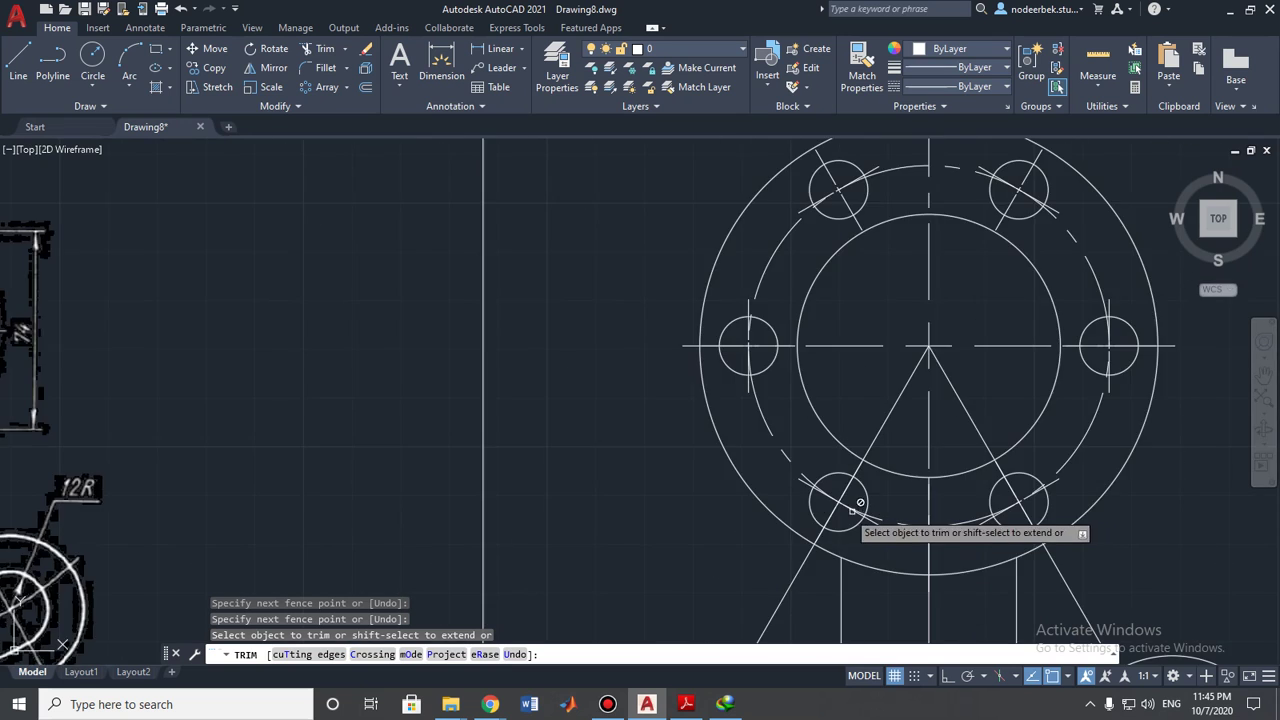
pyautogui.scroll(4, 870, 505)
pyautogui.scroll(-2, 1014, 530)
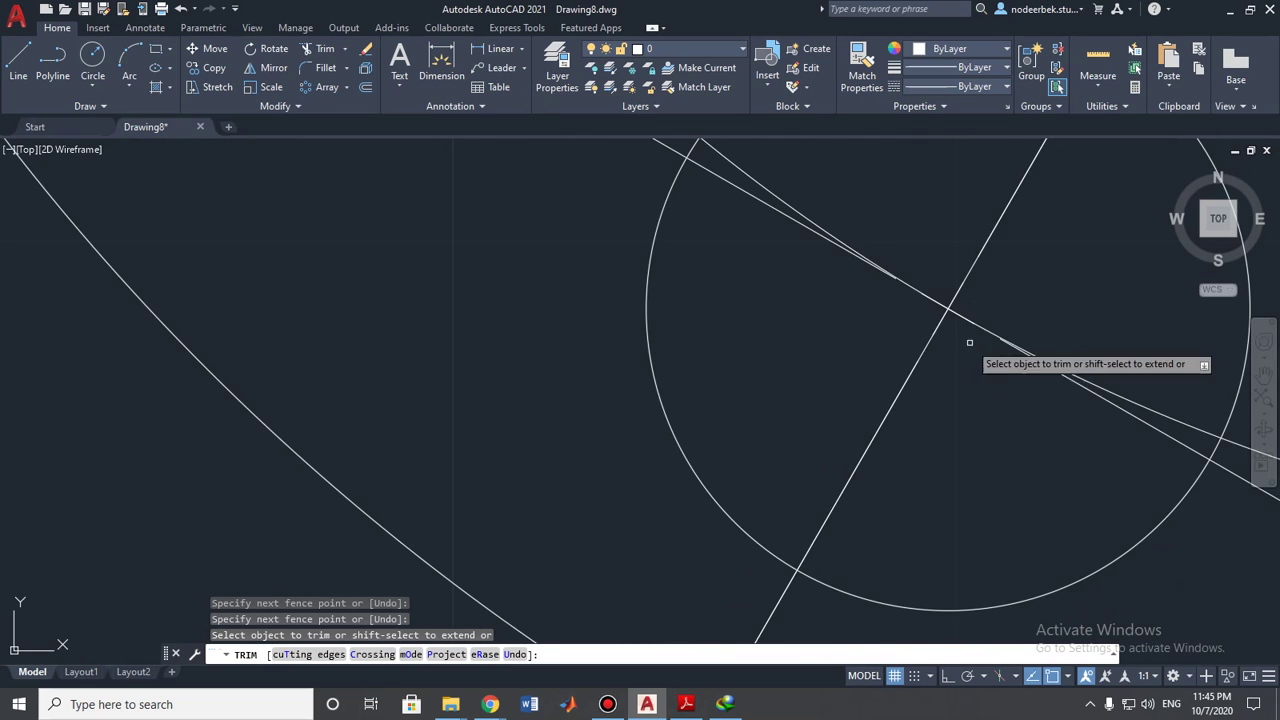
pyautogui.scroll(-6, 960, 443)
pyautogui.scroll(10, 920, 349)
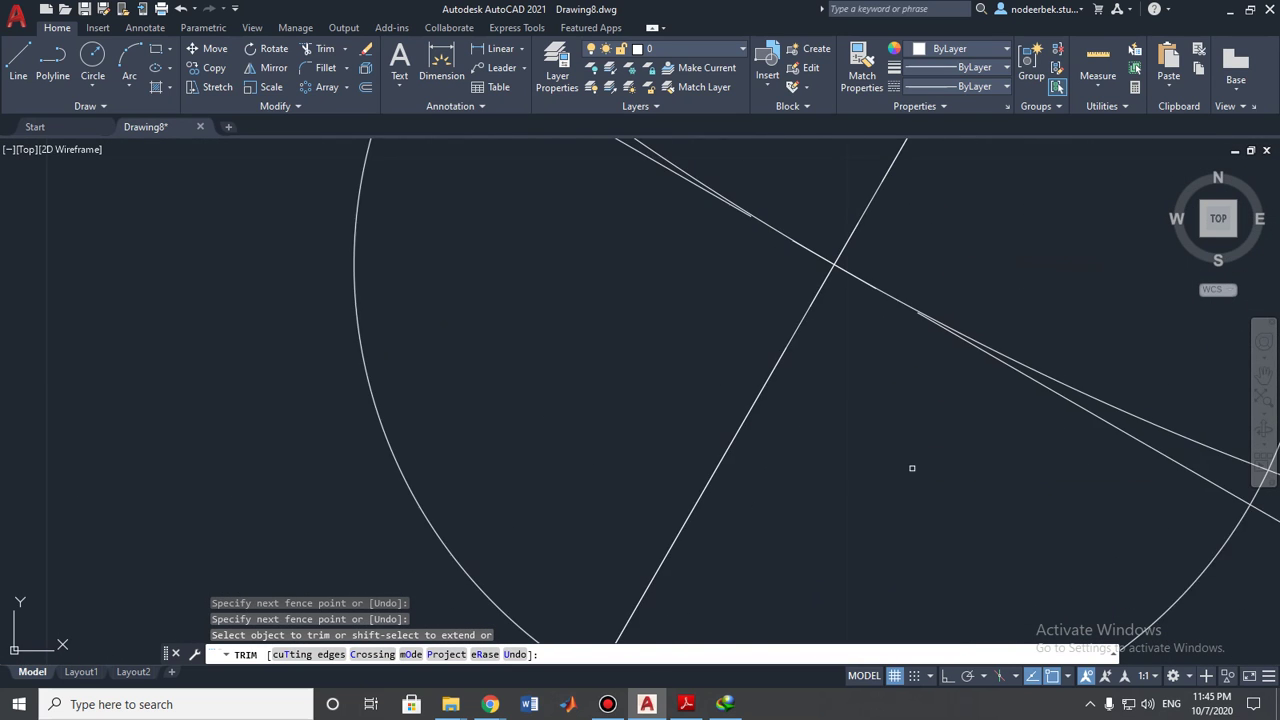
pyautogui.scroll(-5, 914, 303)
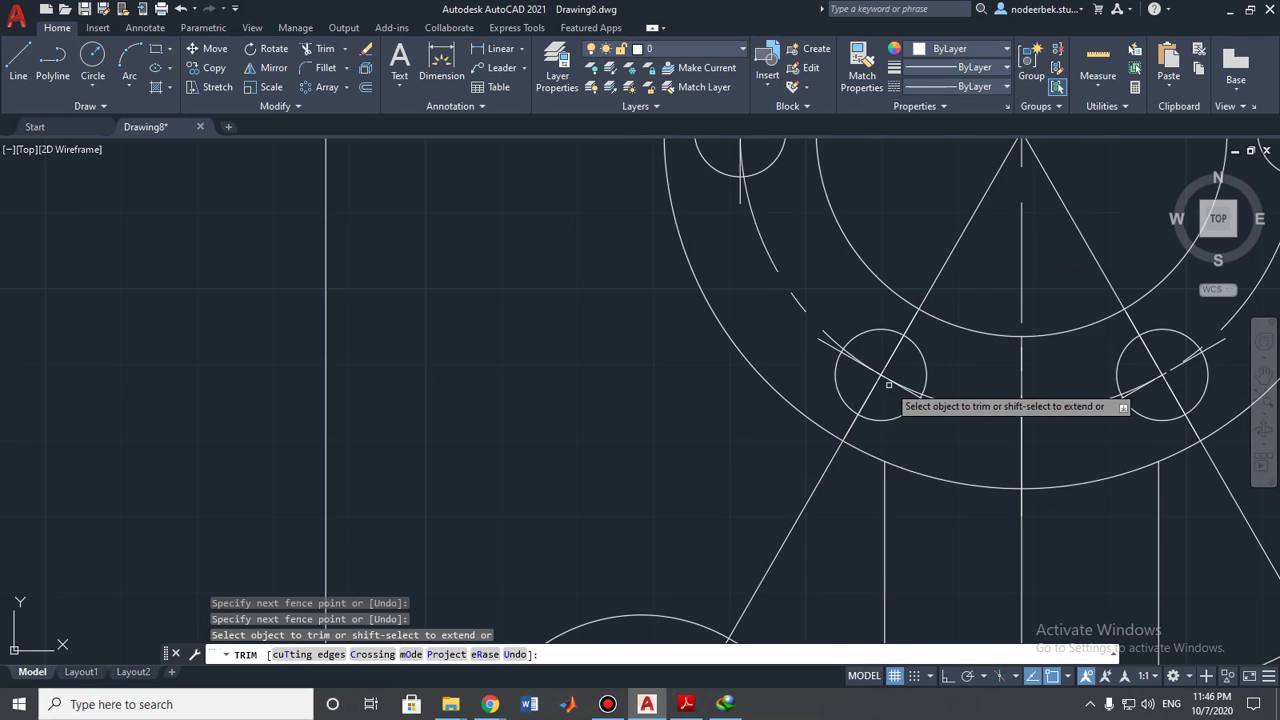
# - Trim the lower ends of both web lines where they pass the curved outline's upper arc
pyautogui.scroll(-8, 888, 384)
pyautogui.scroll(8, 945, 410)
pyautogui.scroll(4, 1080, 440)
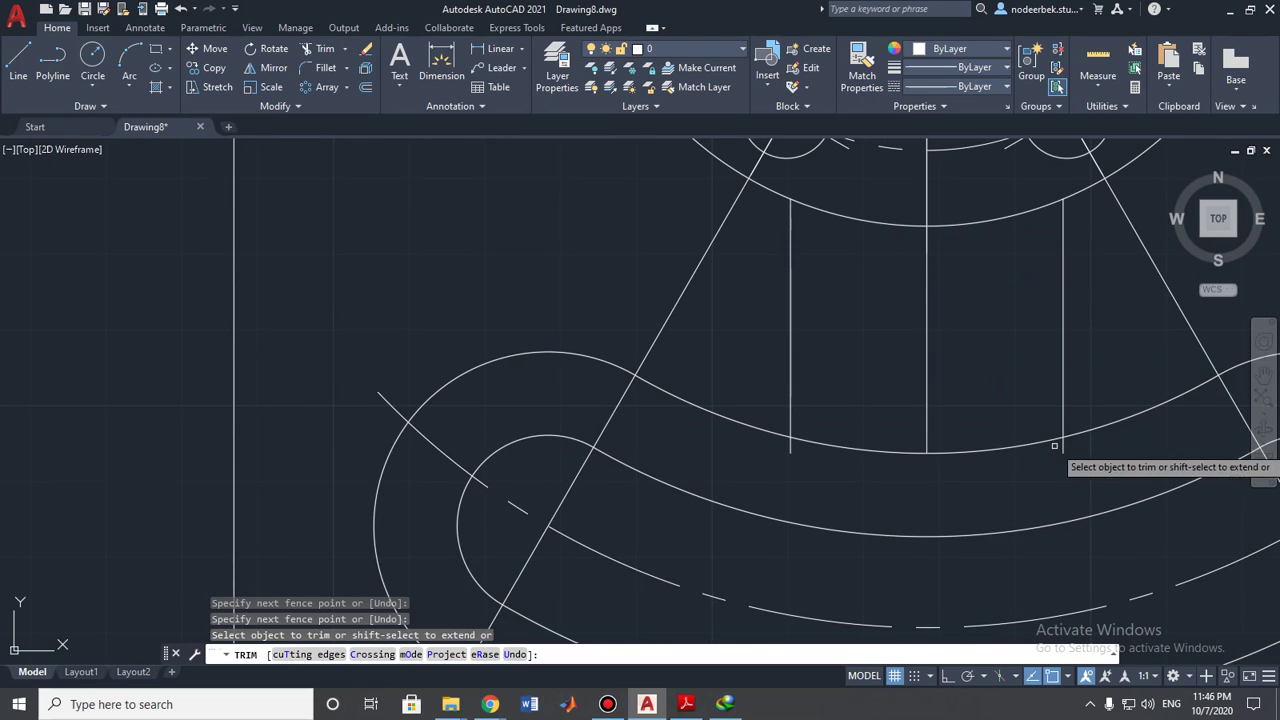
pyautogui.click(387, 467)
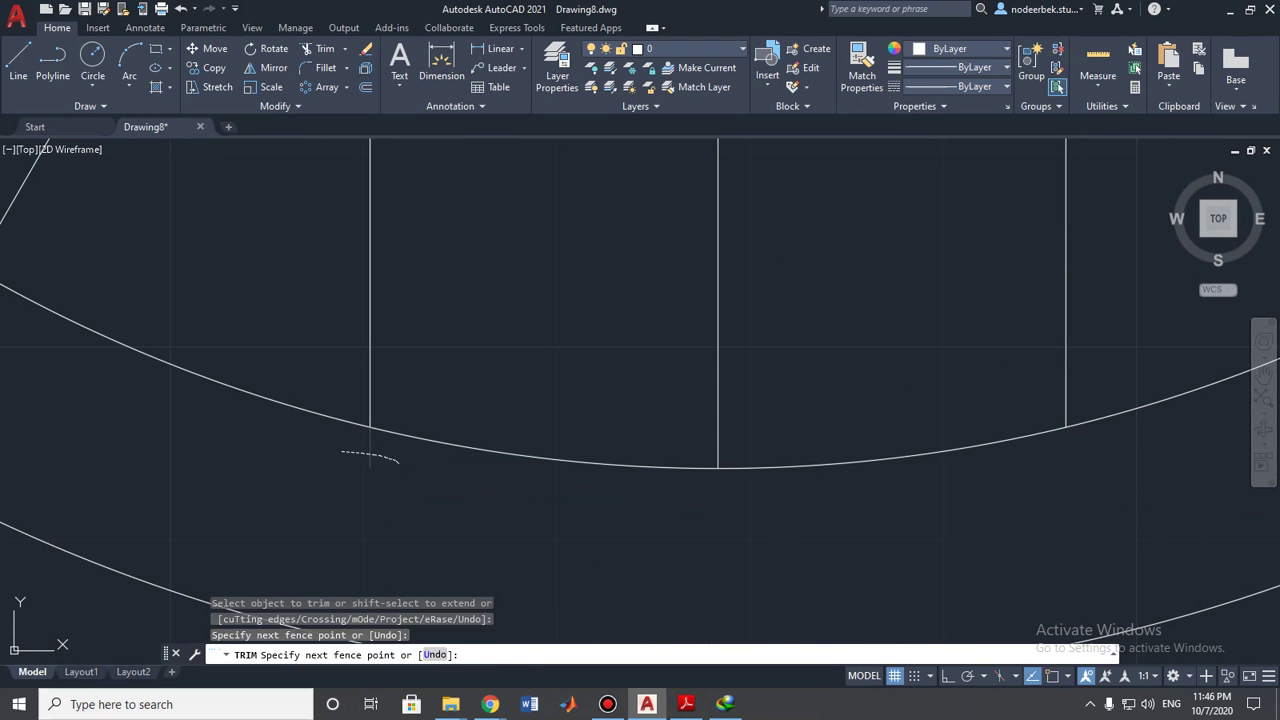
pyautogui.press('Escape')
pyautogui.scroll(-2, 573, 460)
pyautogui.scroll(-3, 643, 335)
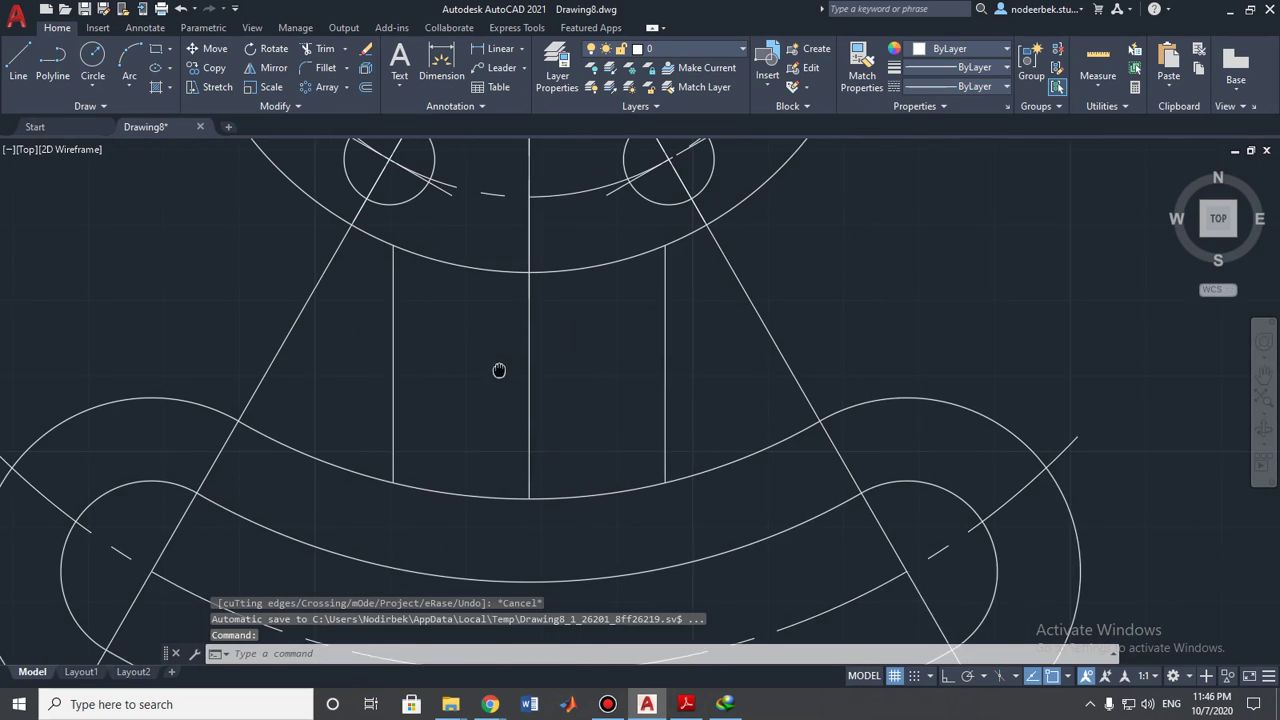
# - Start a fillet and check the reference quadrant drawing for the radii at the web's corners
pyautogui.click(318, 68)
pyautogui.scroll(-3, 330, 330)
pyautogui.moveTo(330, 330); pyautogui.dragTo(502, 328, button='middle')
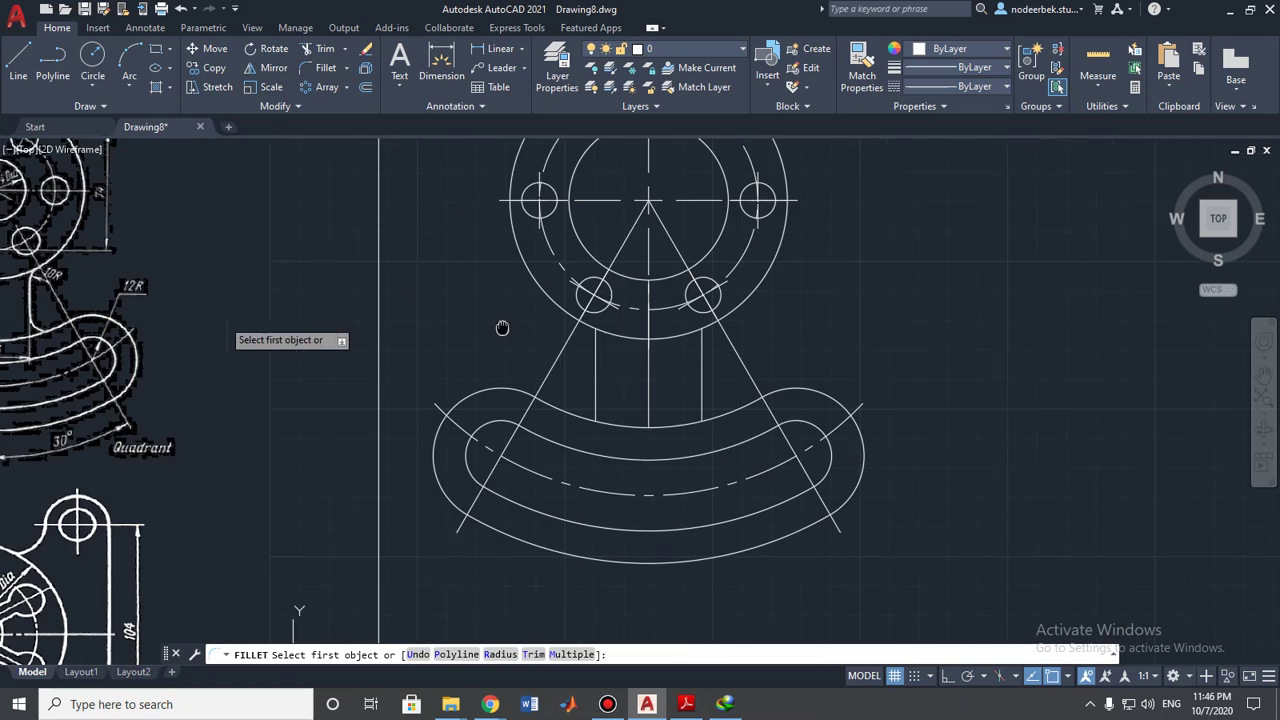
pyautogui.moveTo(210, 399); pyautogui.dragTo(453, 375, button='middle')
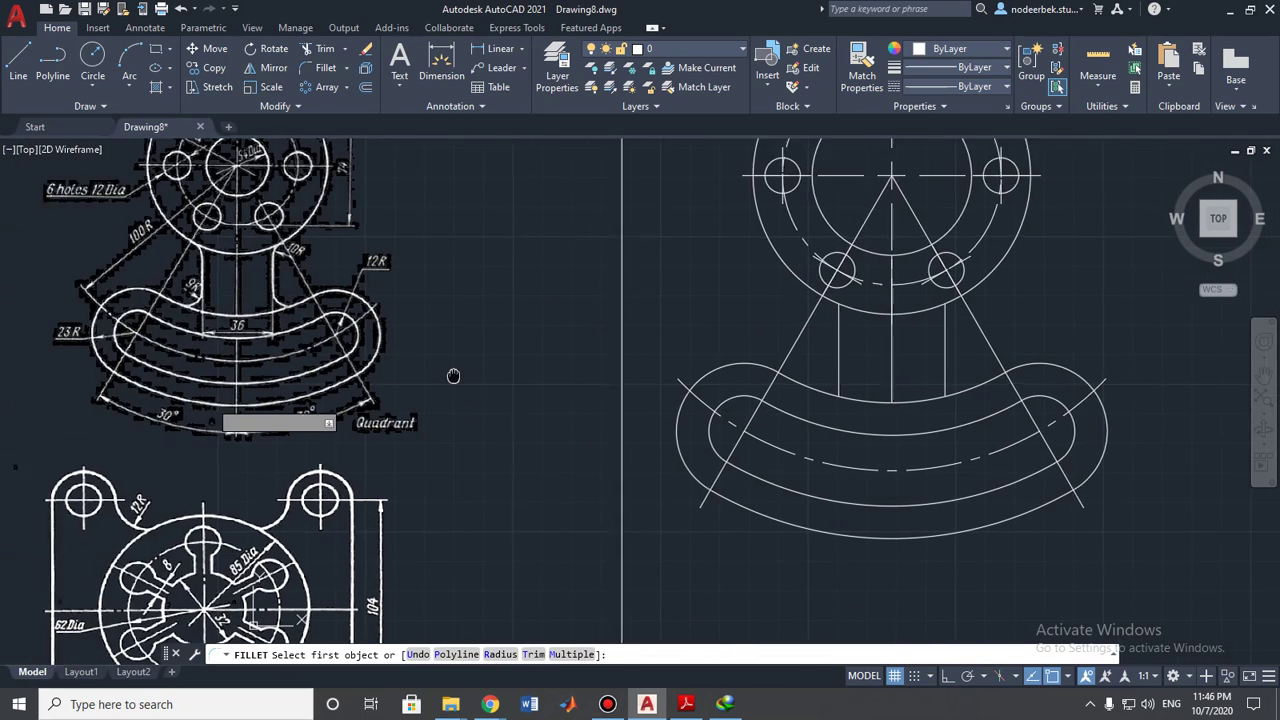
pyautogui.scroll(5, 330, 280)
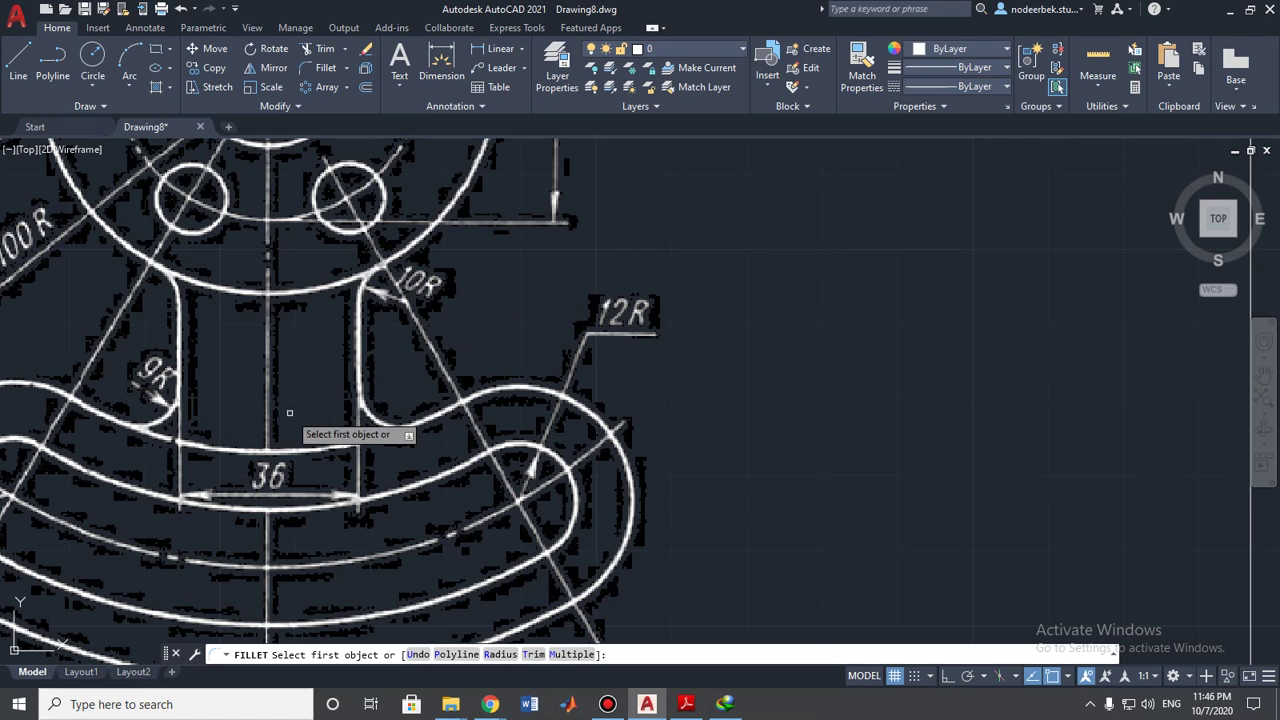
pyautogui.scroll(-2, 836, 480)
pyautogui.moveTo(806, 437); pyautogui.dragTo(732, 437, button='middle')
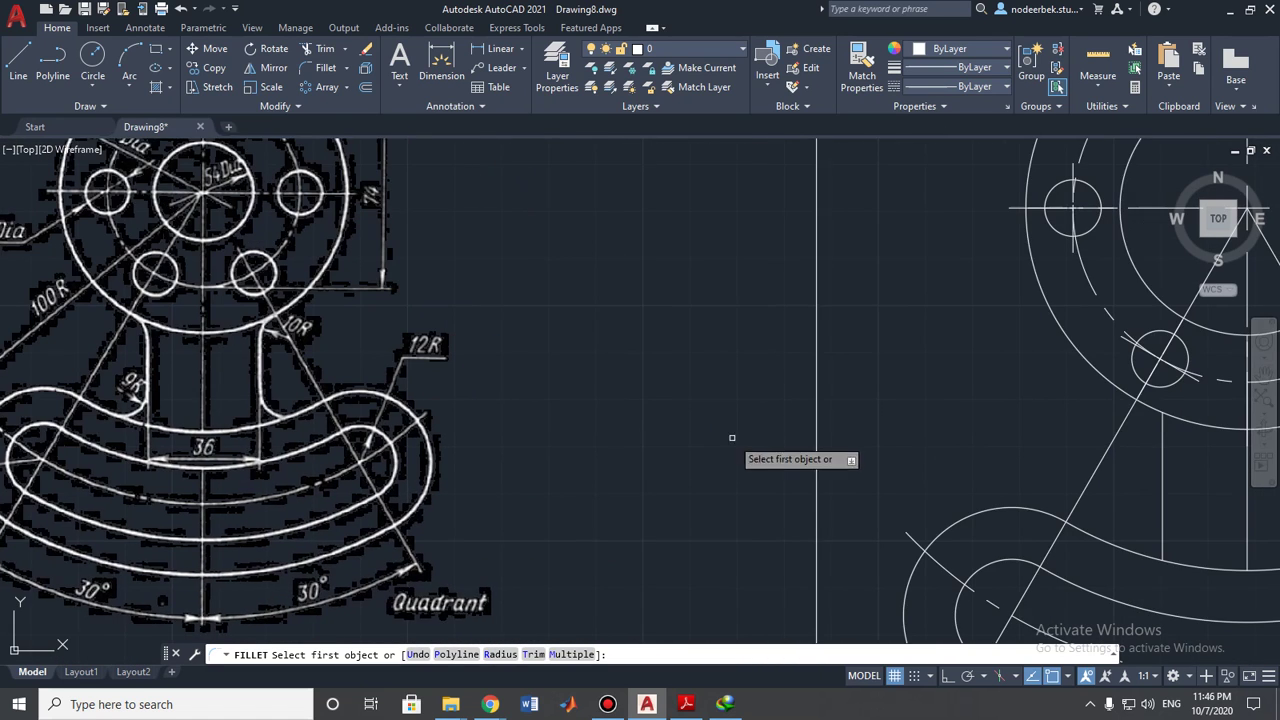
pyautogui.moveTo(1151, 448); pyautogui.dragTo(815, 448, button='middle')
# - Set the fillet radius to 10 and fillet the left web line with the hub's outer circle
pyautogui.click(500, 654)
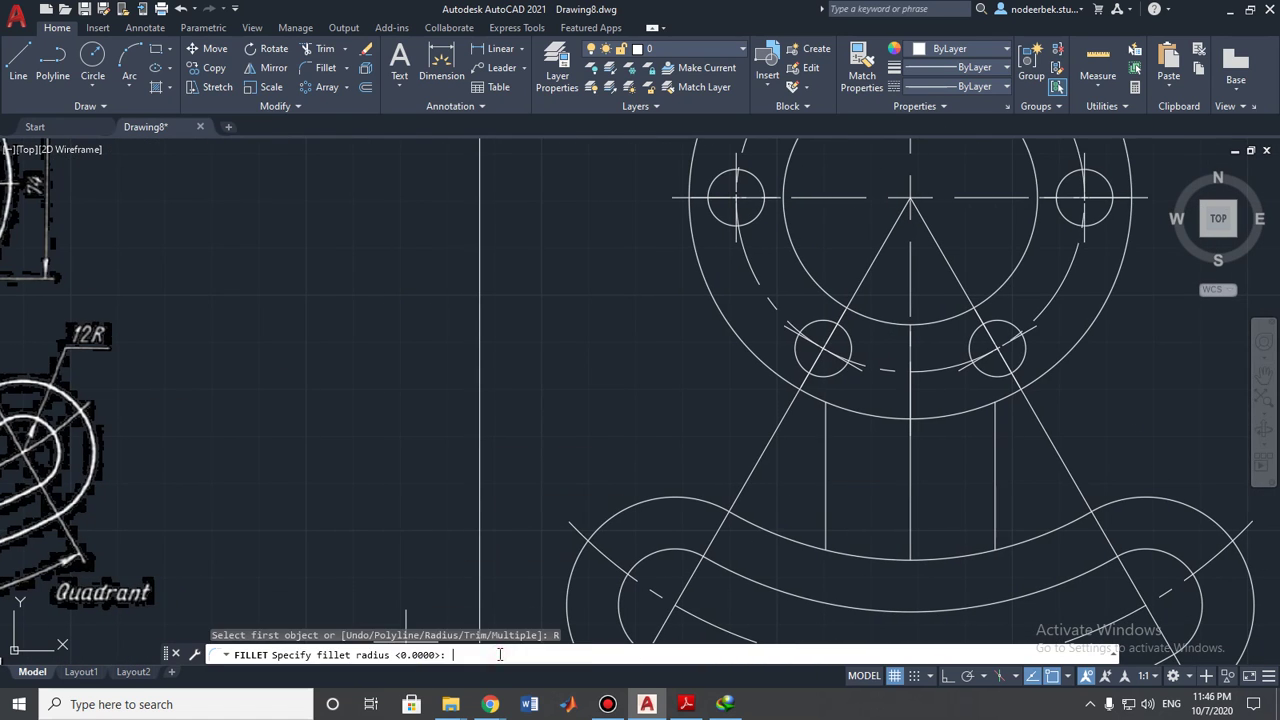
pyautogui.write('10')
pyautogui.press('Return')
pyautogui.scroll(4, 781, 434)
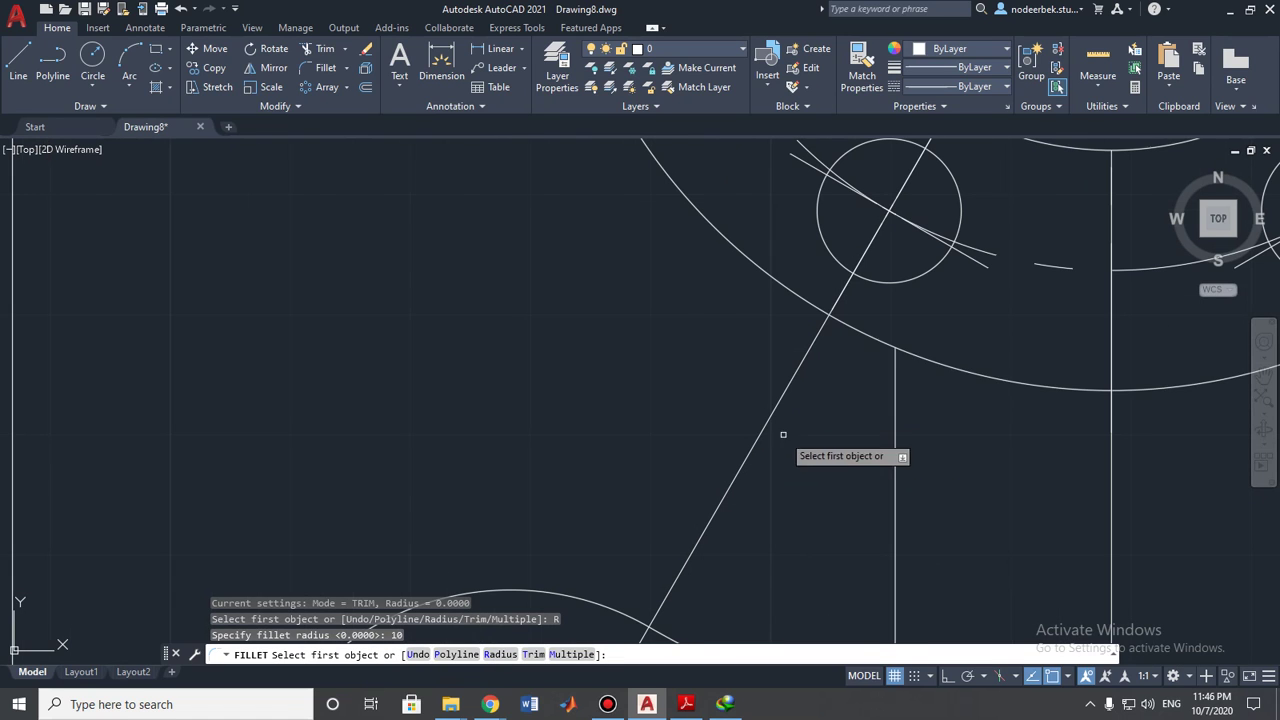
pyautogui.click(883, 361)
pyautogui.click(894, 371)
pyautogui.scroll(-3, 903, 400)
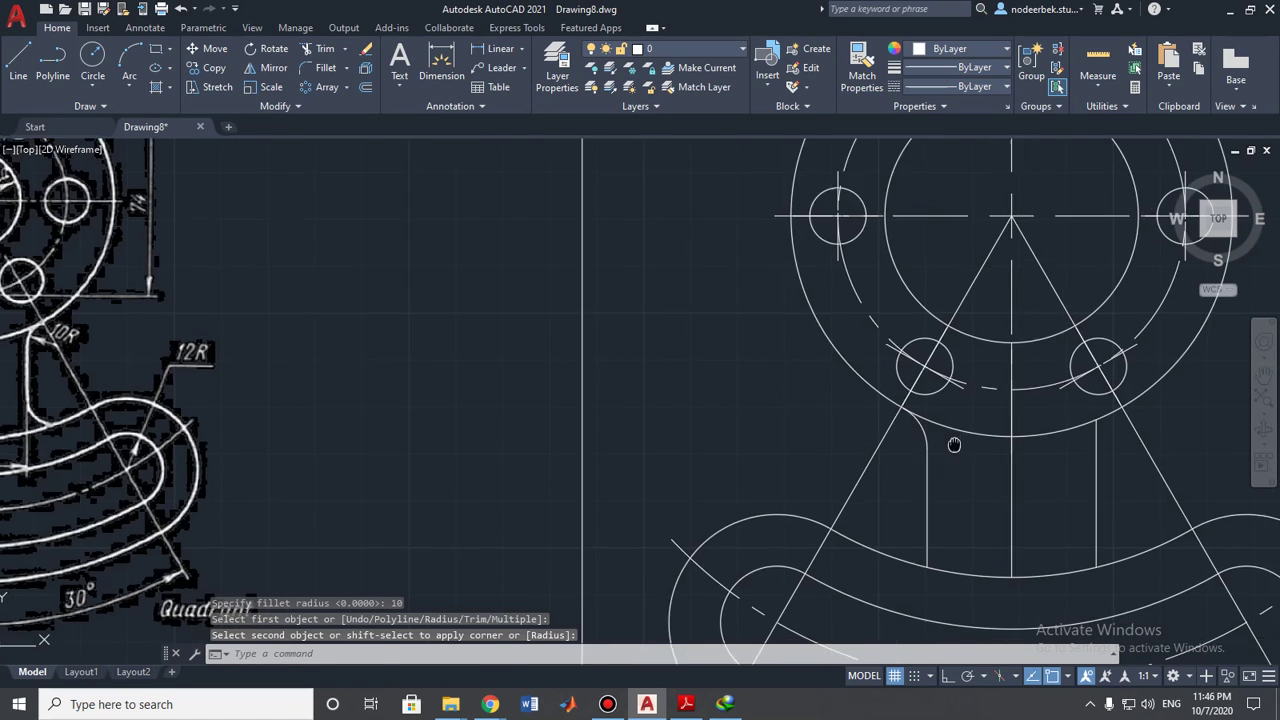
# - Fillet the right web line with the hub's outer circle at radius 10
pyautogui.moveTo(957, 443); pyautogui.dragTo(868, 453, button='middle')
pyautogui.press('Return')
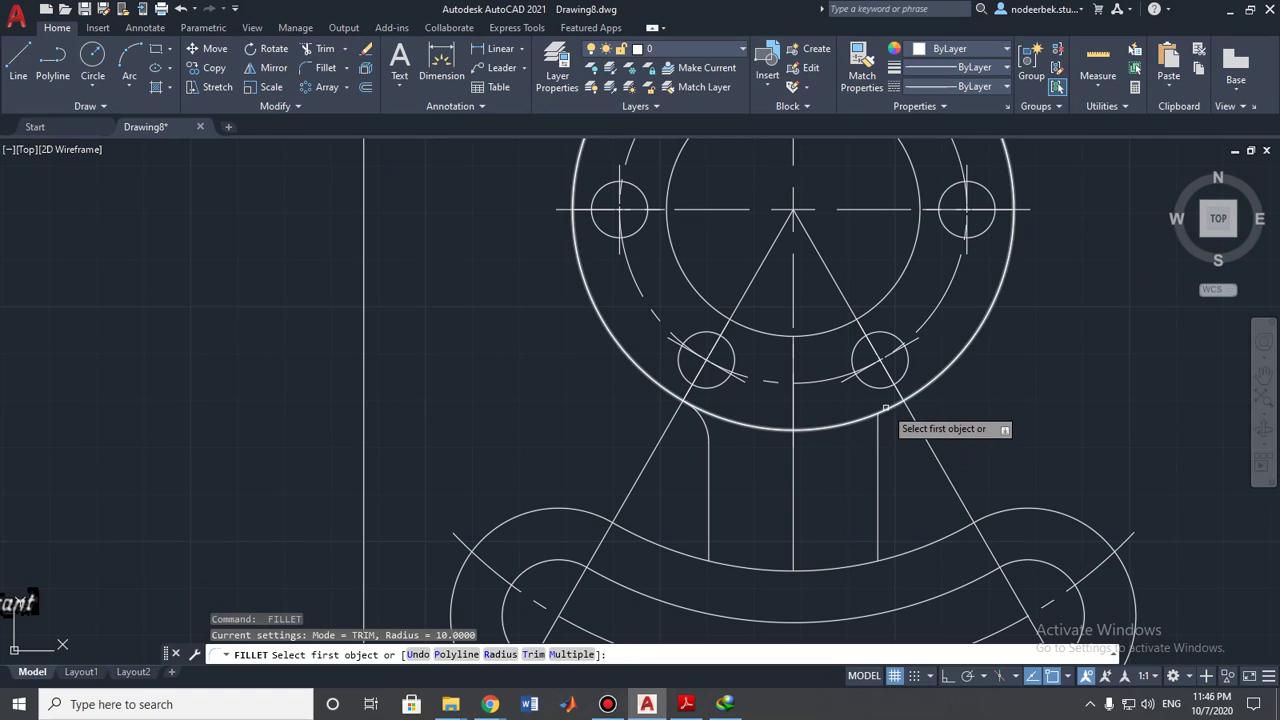
pyautogui.click(886, 410)
pyautogui.click(879, 450)
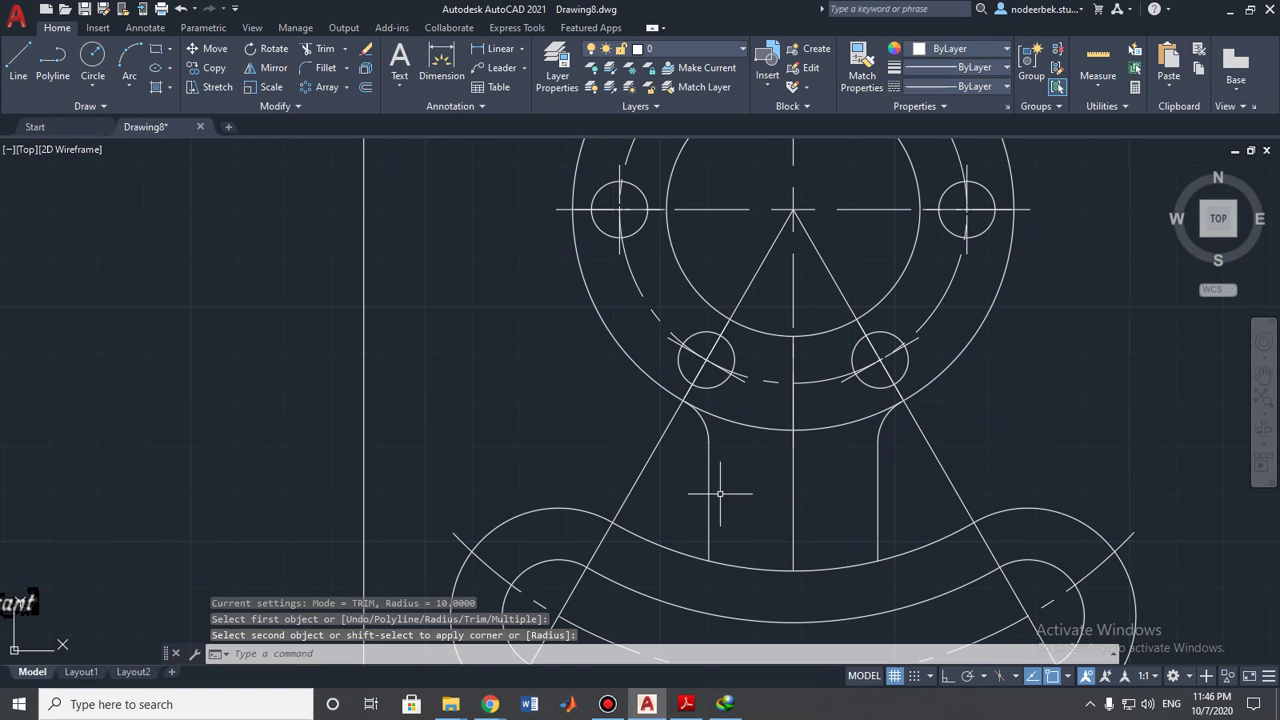
# - Set the fillet radius to 9 and fillet the left web line's lower end with the curved outline's upper arc
pyautogui.moveTo(714, 506); pyautogui.dragTo(700, 447, button='middle')
pyautogui.press('Return')
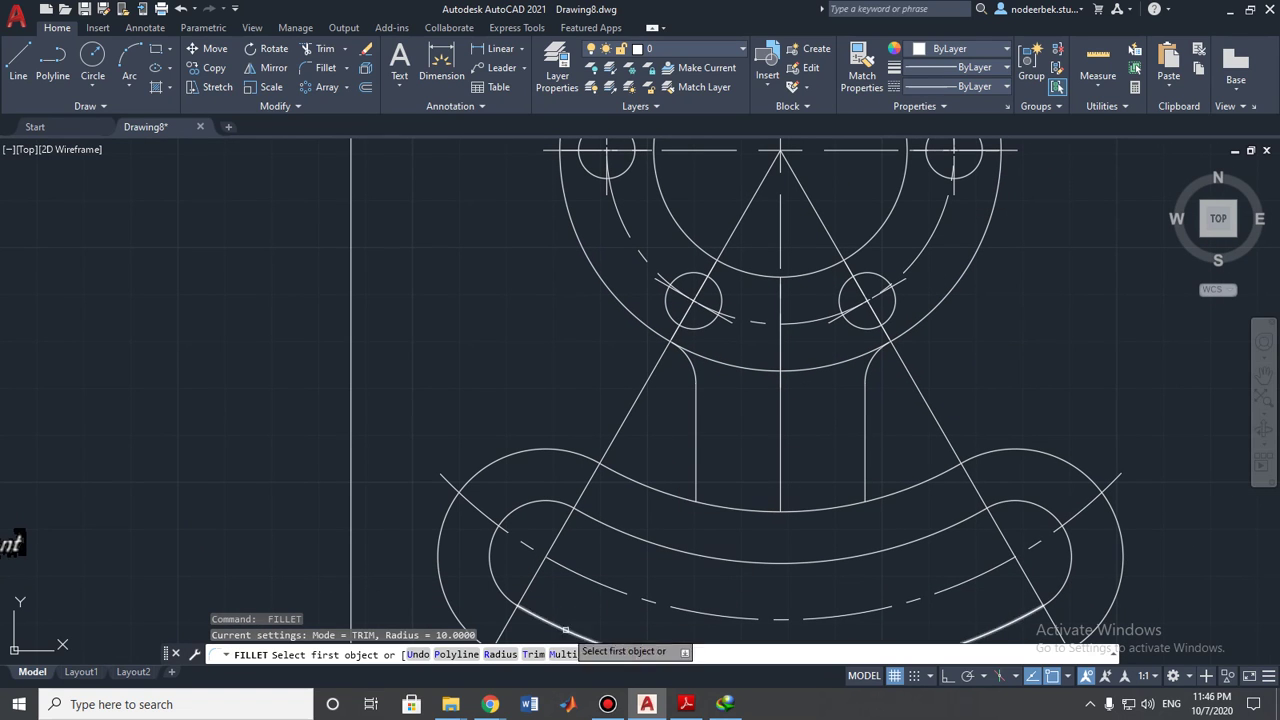
pyautogui.click(500, 655)
pyautogui.write('9')
pyautogui.press('Return')
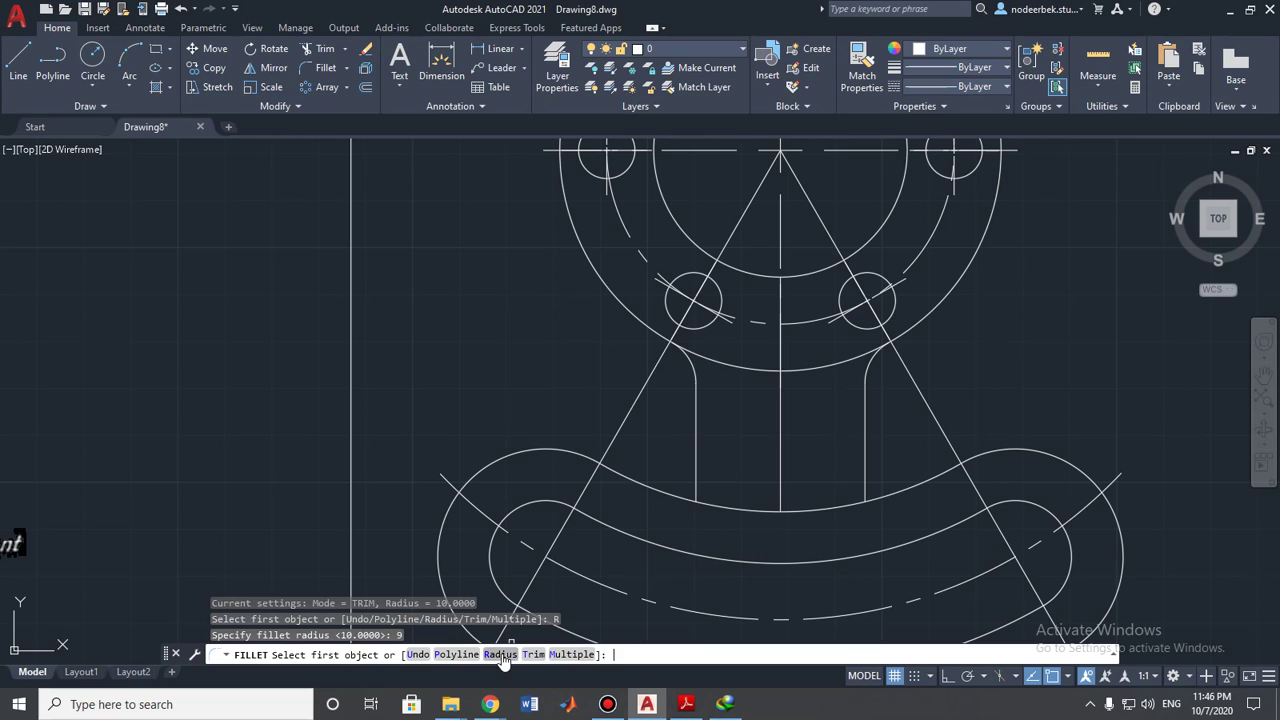
pyautogui.click(662, 492)
pyautogui.click(694, 479)
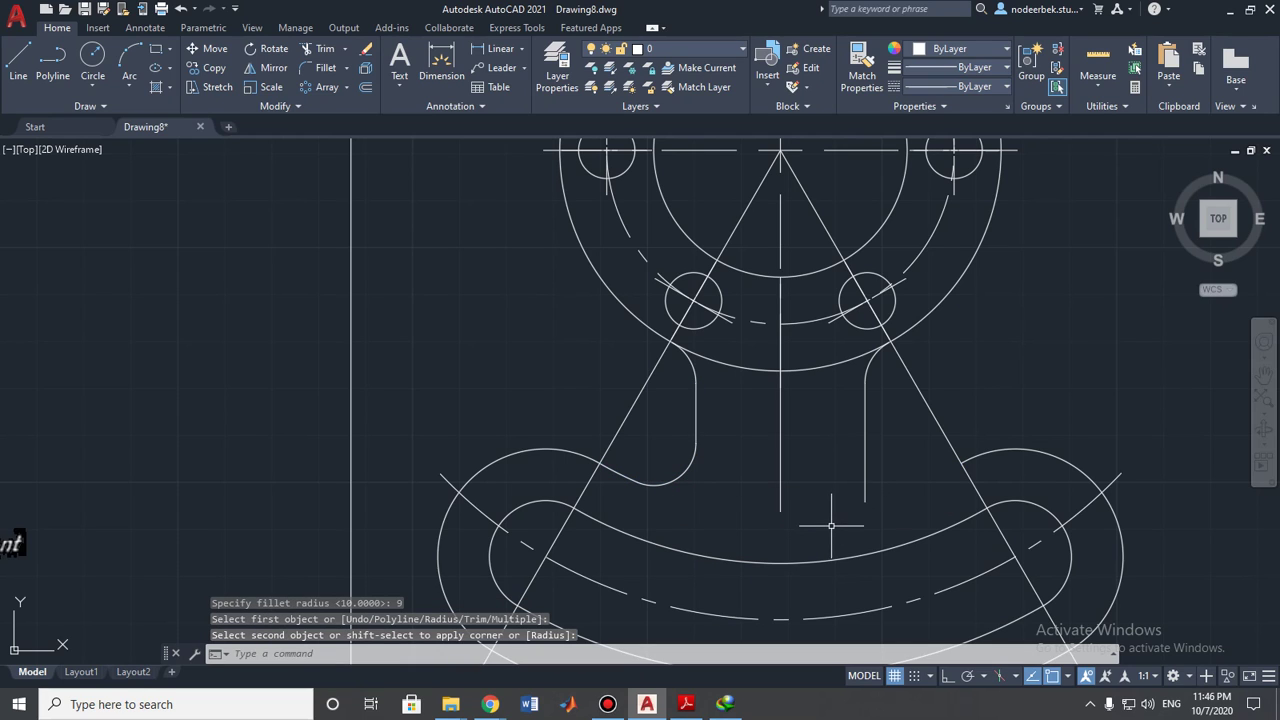
# - Undo the radius 9 fillet at the foot of the left web line and the view changes
pyautogui.hotkey('ctrl', 'z')
pyautogui.scroll(4, 824, 525)
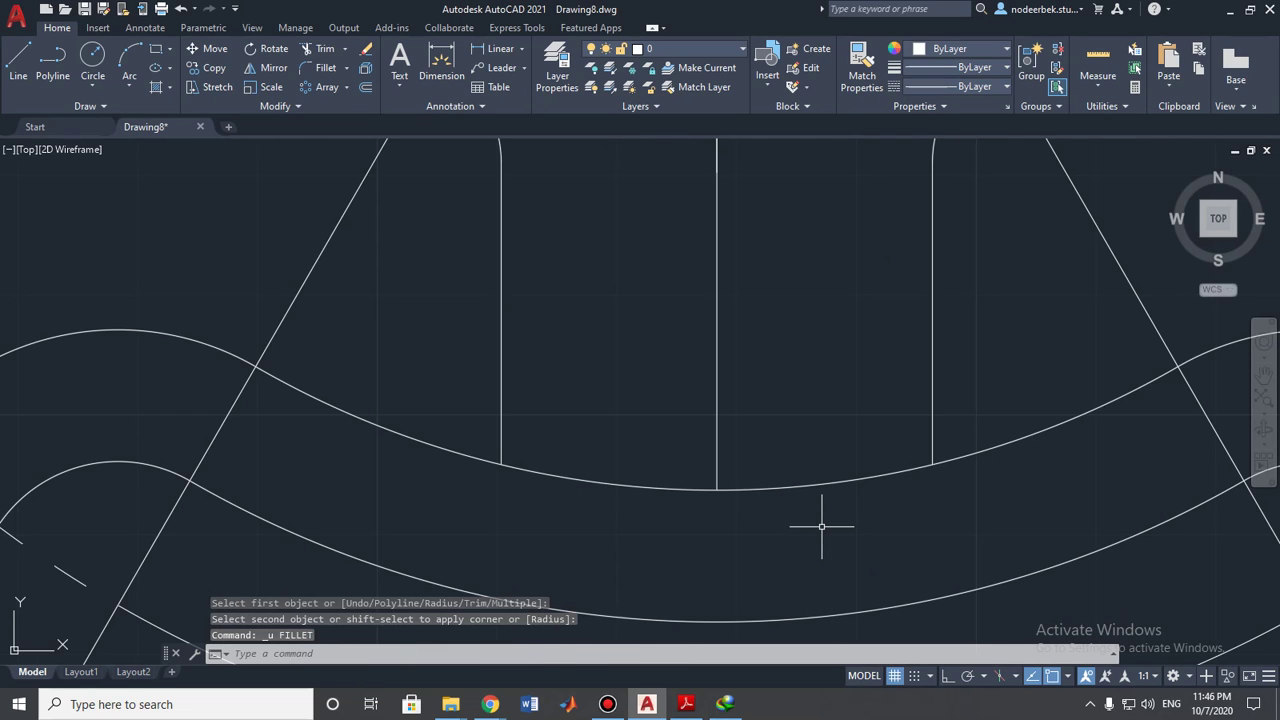
pyautogui.moveTo(830, 526); pyautogui.dragTo(790, 519, button='middle')
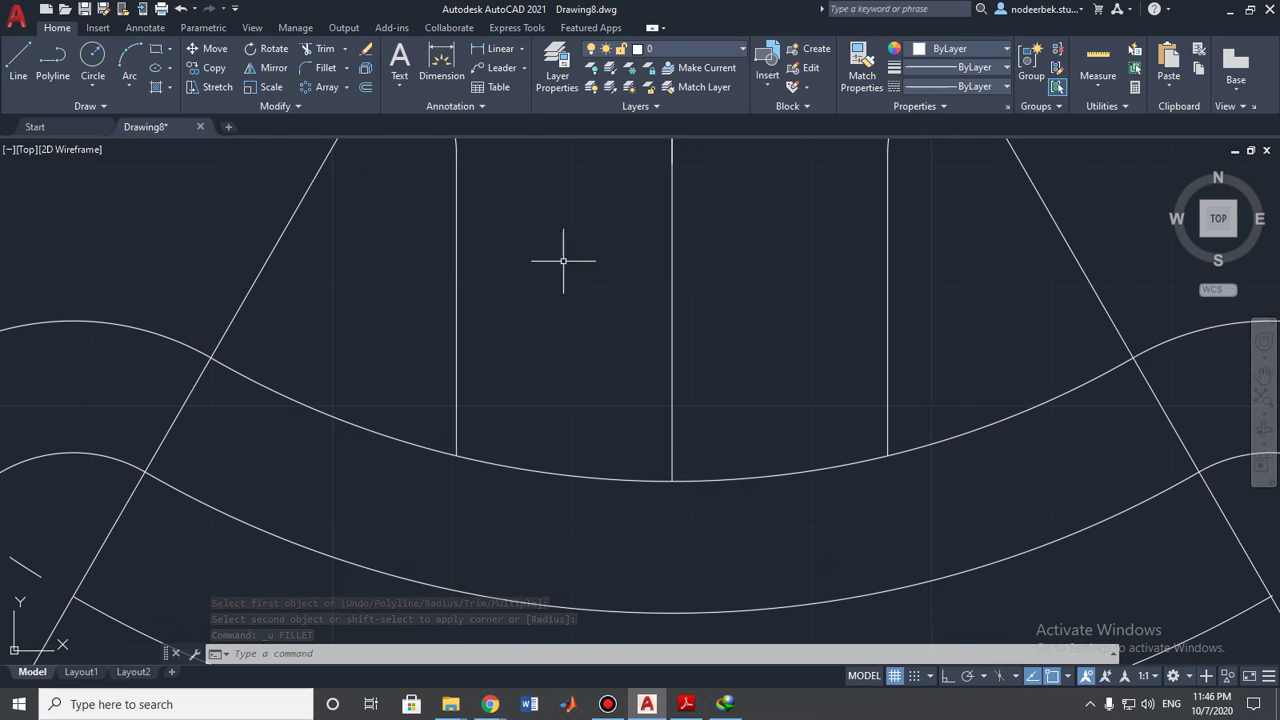
pyautogui.write('u')
pyautogui.press('Return')
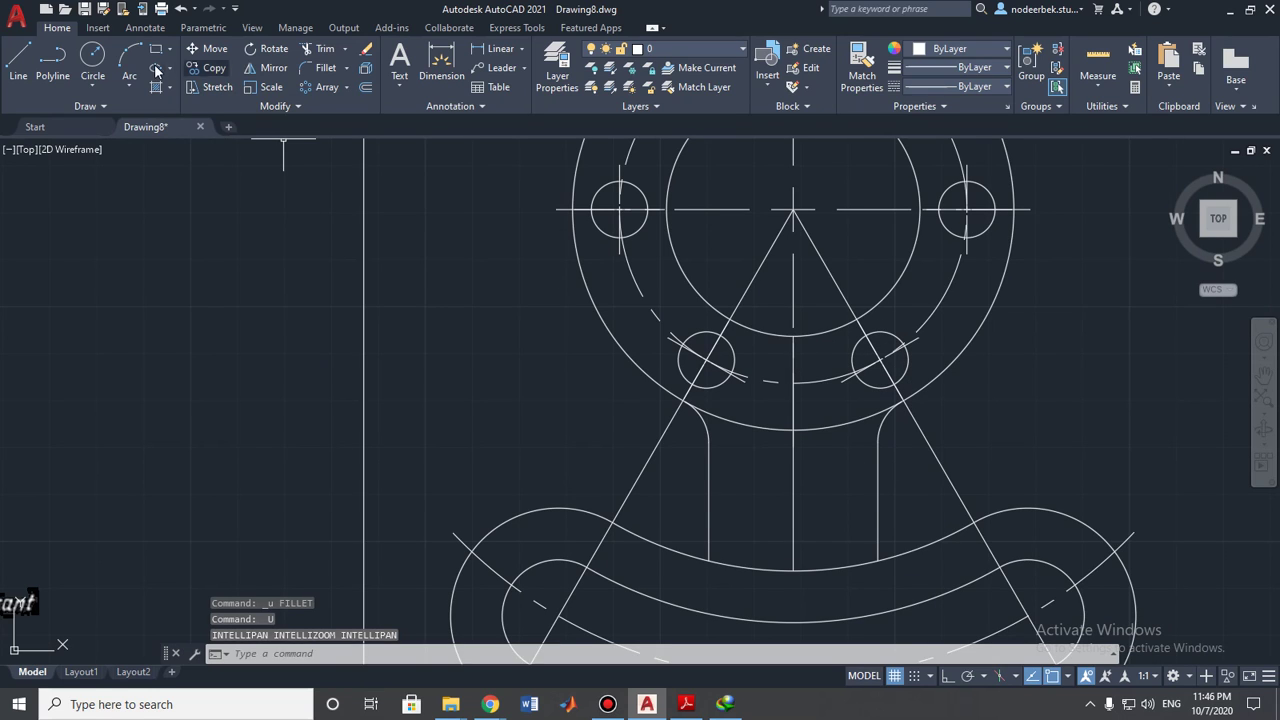
pyautogui.click(326, 68)
pyautogui.scroll(4, 775, 400)
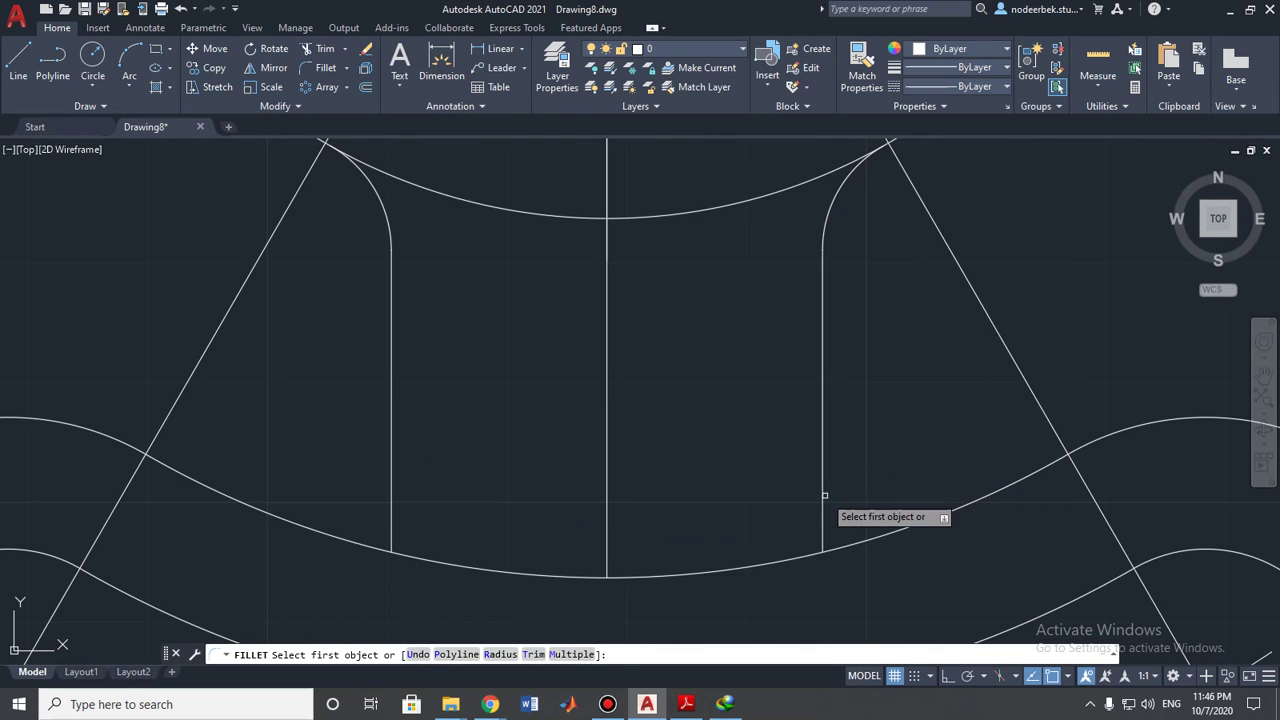
pyautogui.click(823, 495)
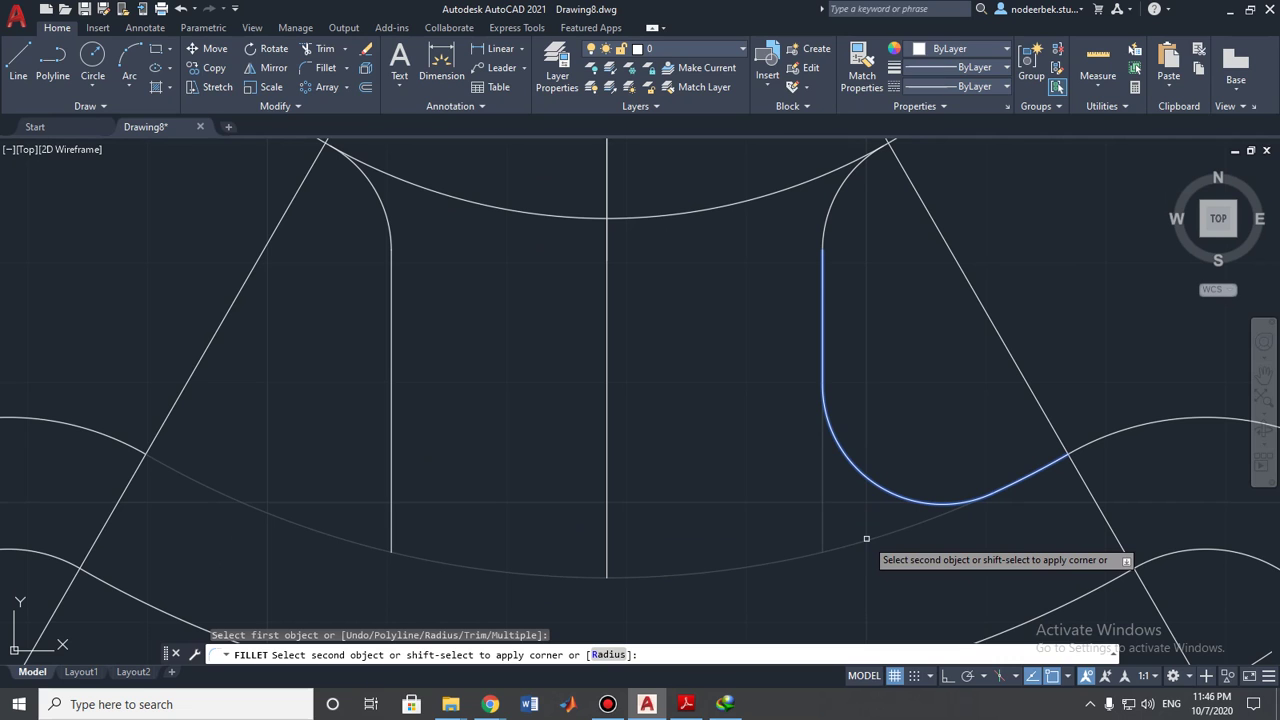
pyautogui.press('Escape')
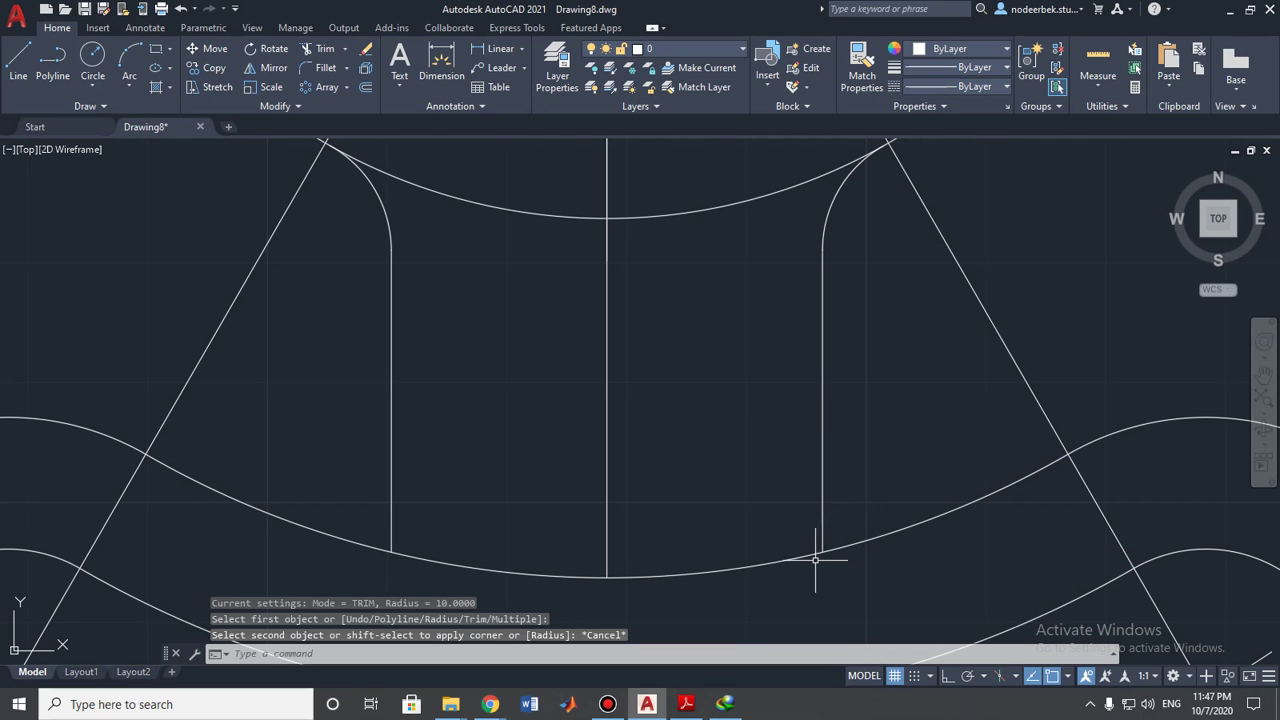
# - Stretch the lower end of the left web line about 9 units straight down past the curved outline's upper arc
pyautogui.scroll(-3, 766, 579)
pyautogui.moveTo(757, 571); pyautogui.dragTo(760, 474, button='middle')
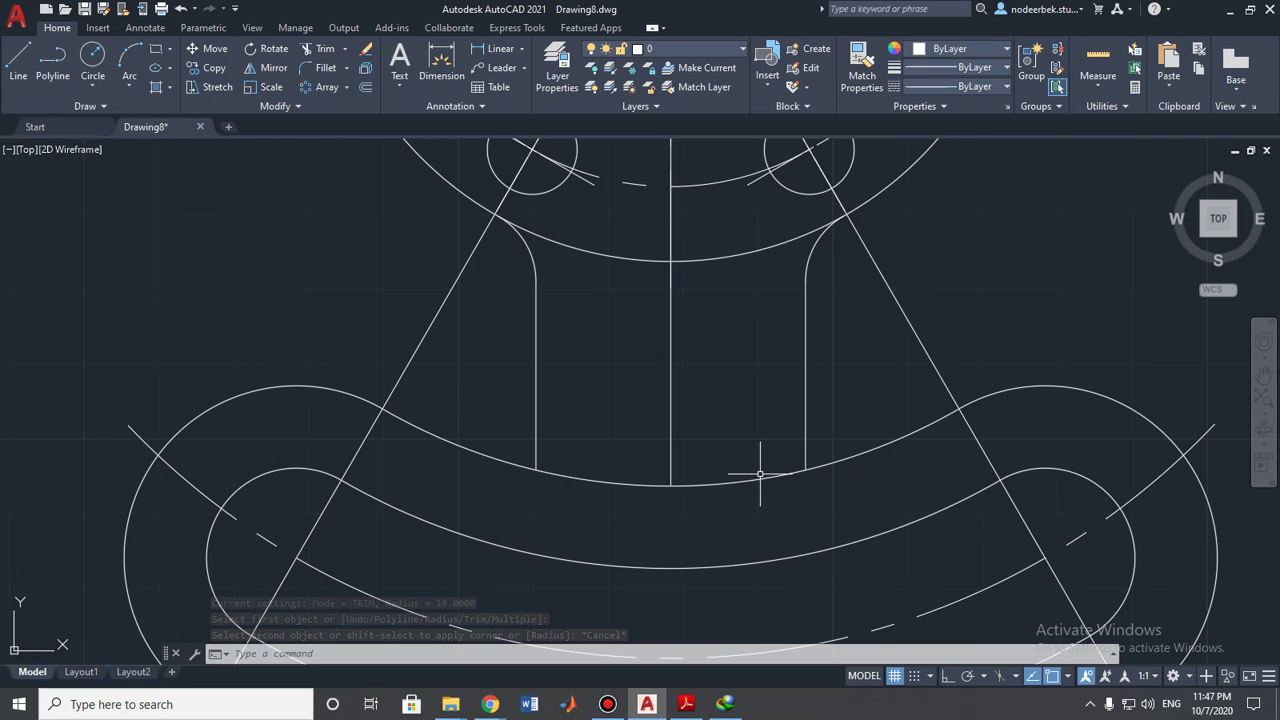
pyautogui.click(535, 437)
pyautogui.click(536, 469)
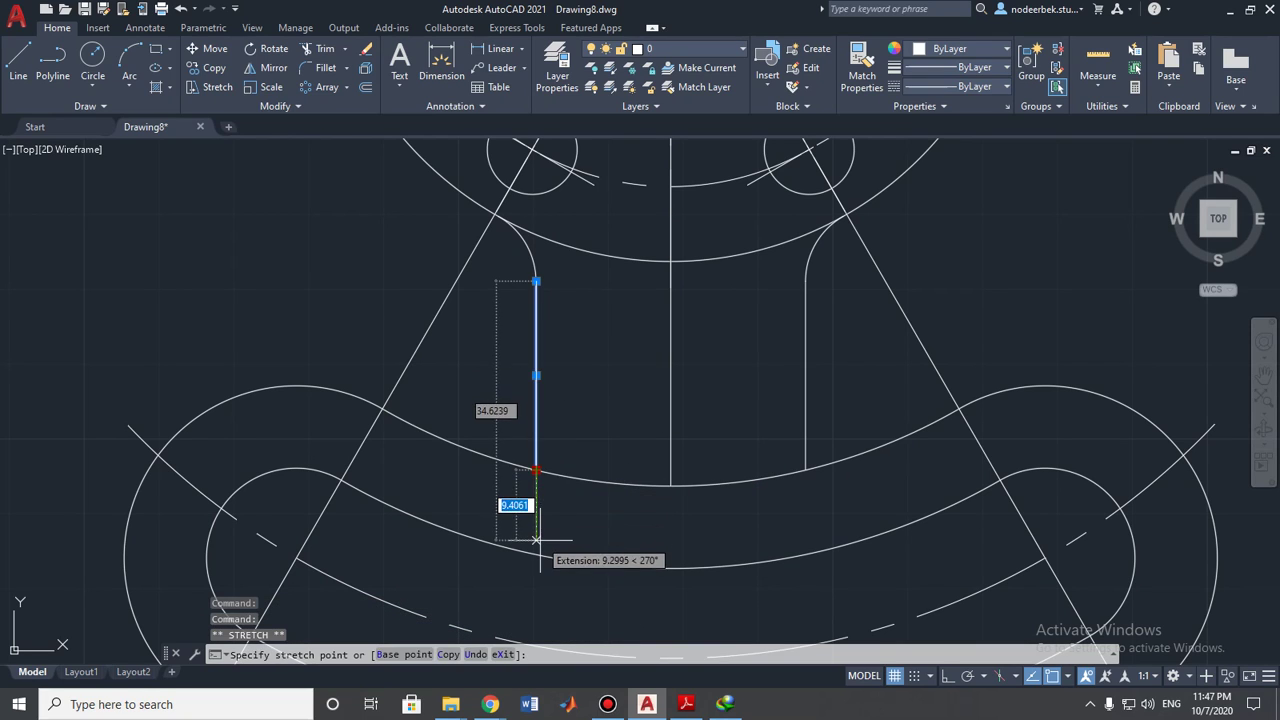
pyautogui.click(536, 540)
pyautogui.click(536, 540)
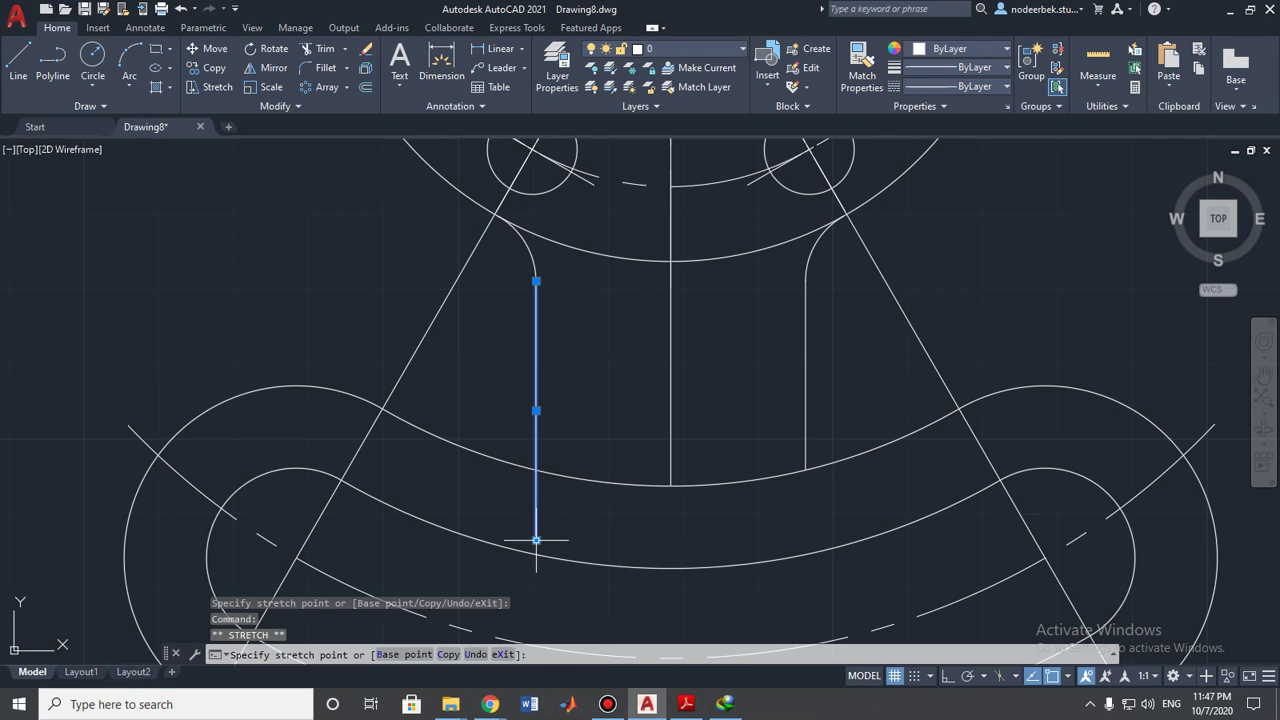
pyautogui.press('Escape')
pyautogui.press('Escape')
pyautogui.click(322, 73)
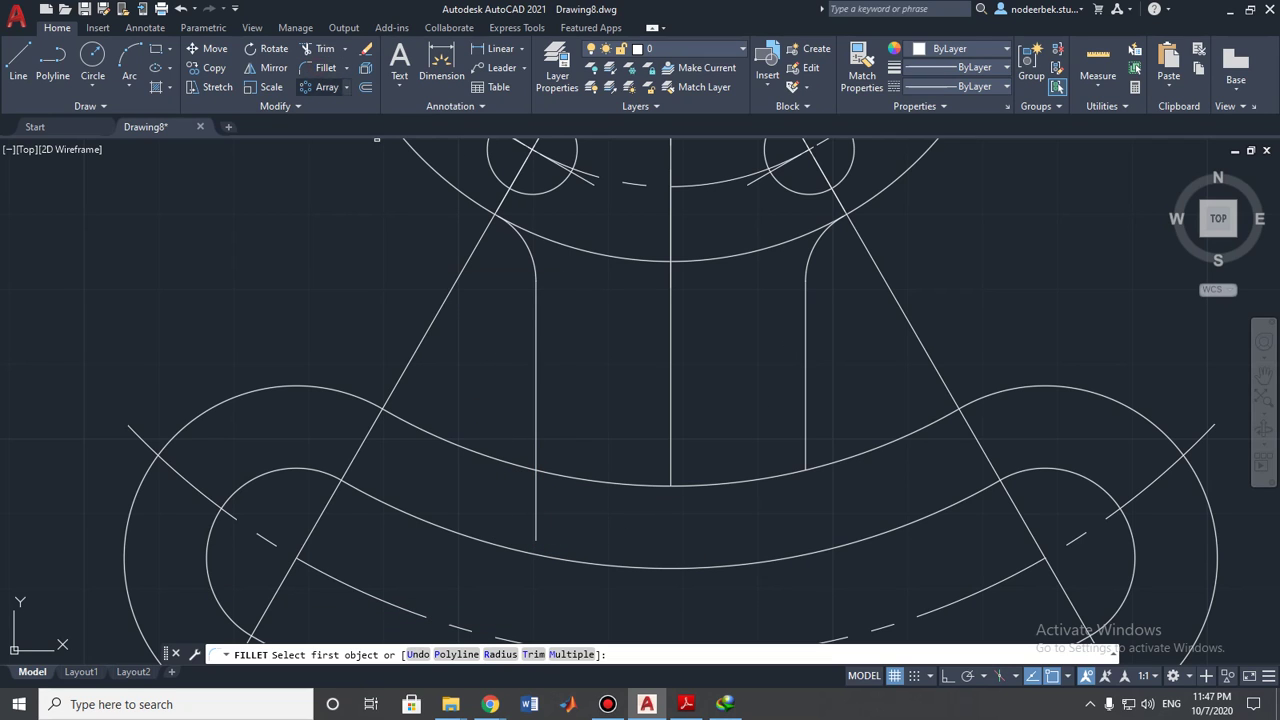
pyautogui.click(535, 420)
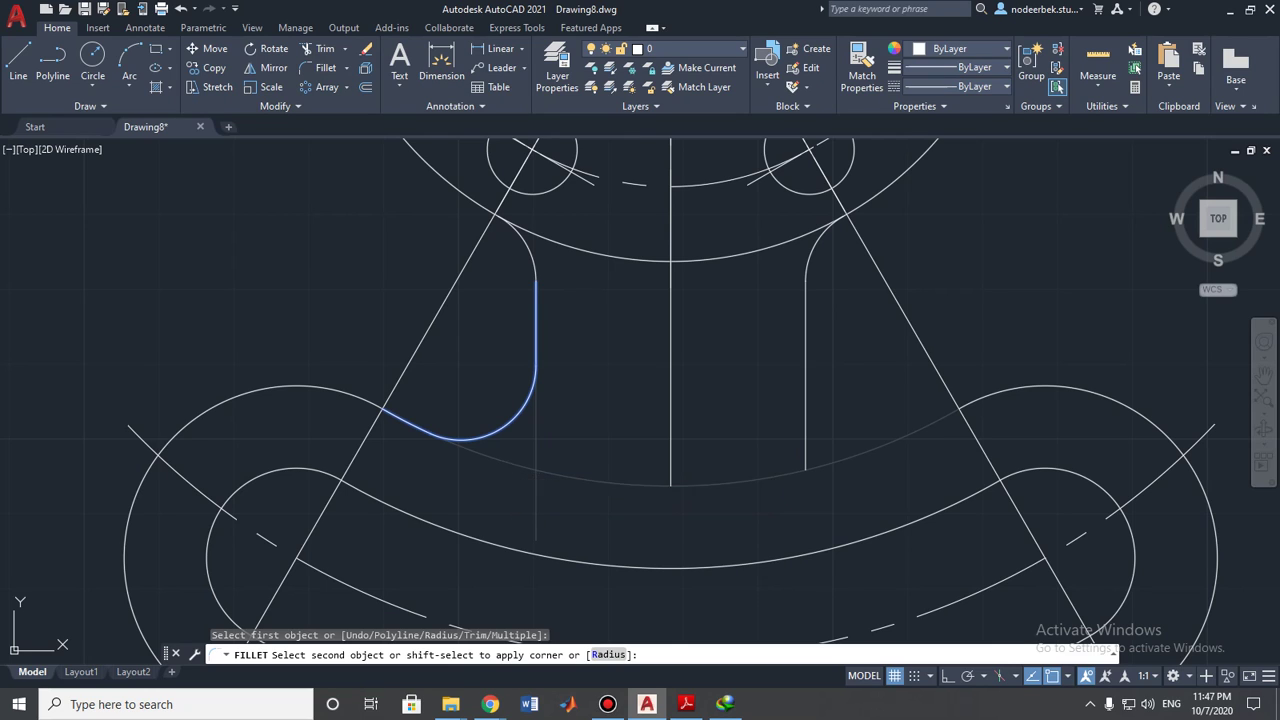
pyautogui.press('Escape')
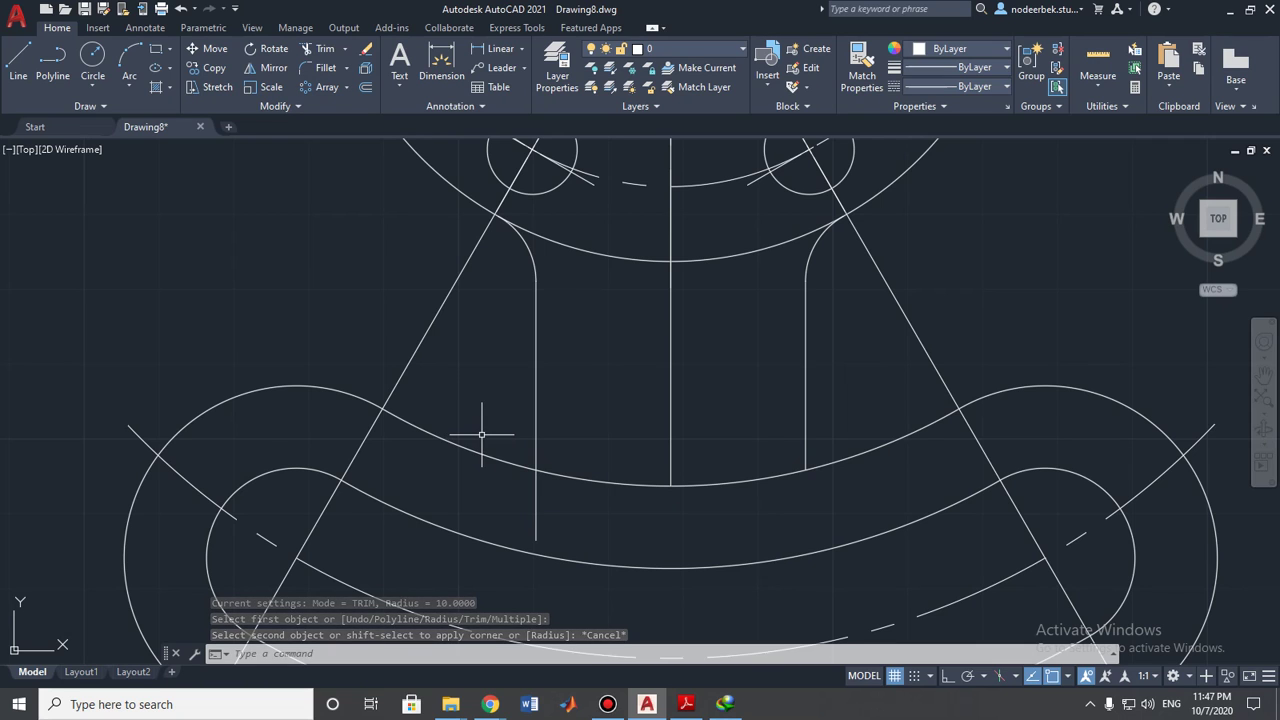
# - Fillet the extended left web line with the curved outline's upper arc at radius 9, leaving the fillet applied
pyautogui.scroll(-2, 474, 421)
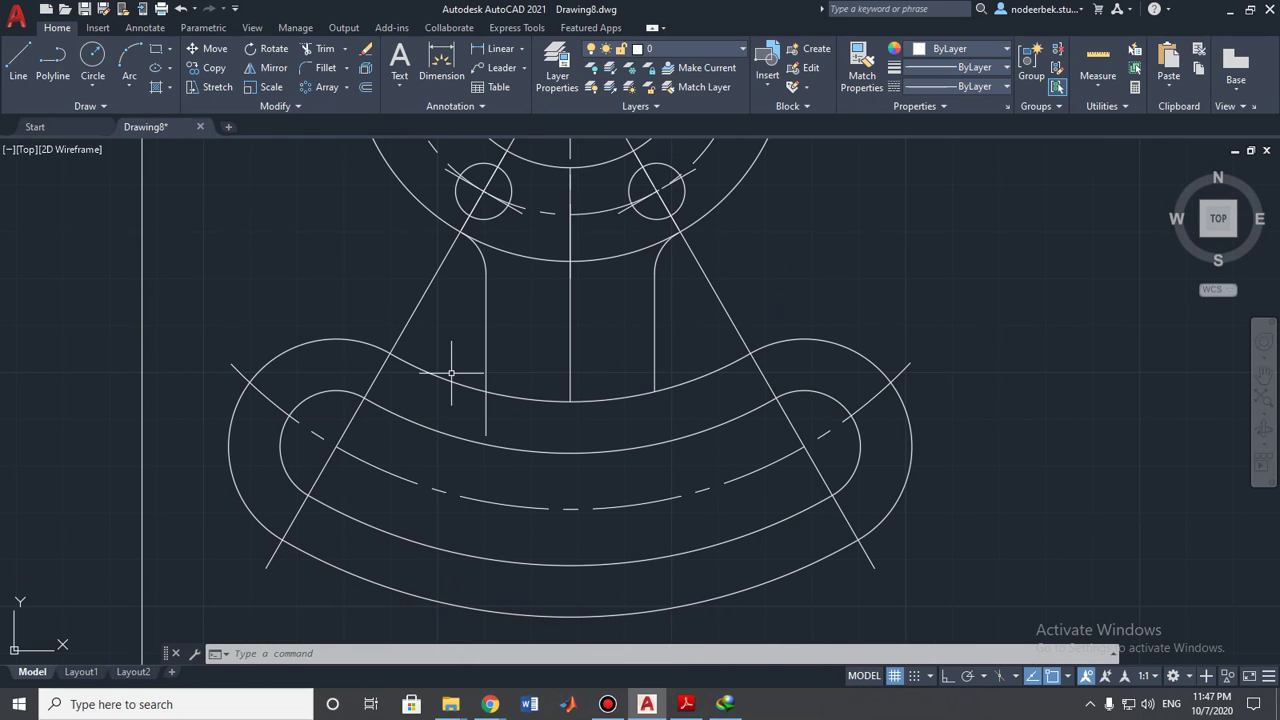
pyautogui.scroll(2, 452, 374)
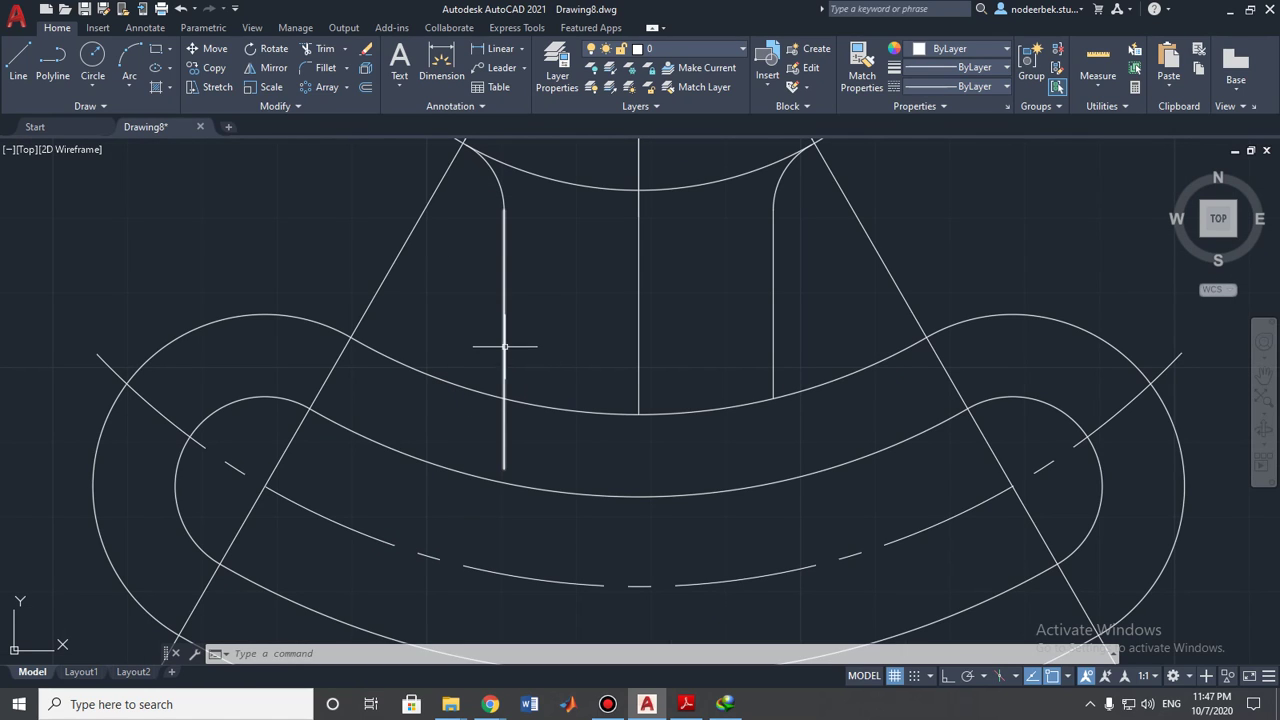
pyautogui.click(323, 70)
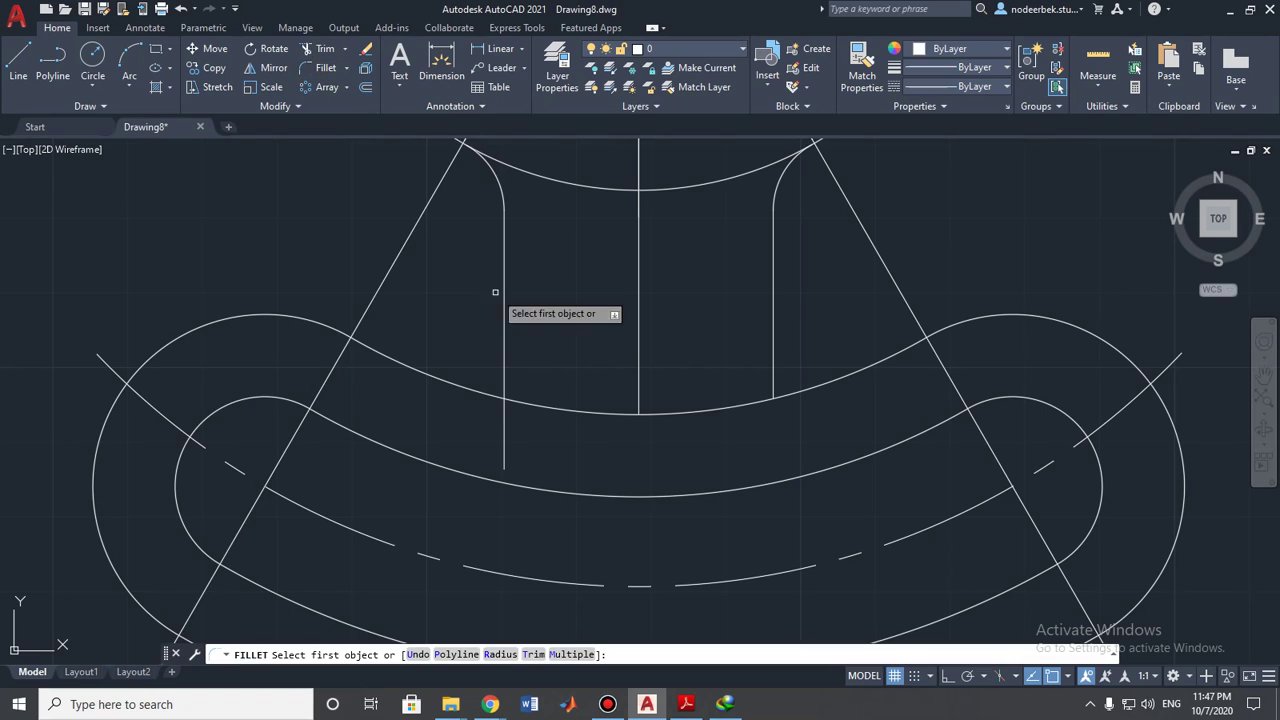
pyautogui.click(504, 343)
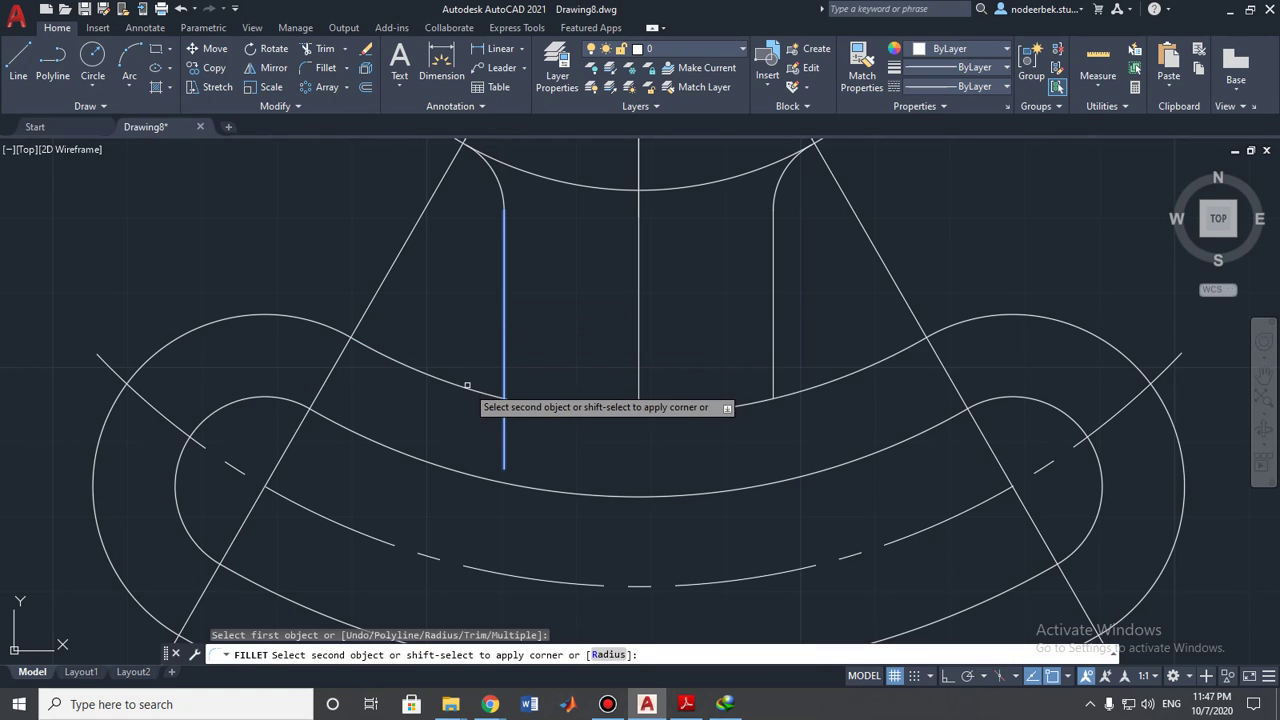
pyautogui.write('r')
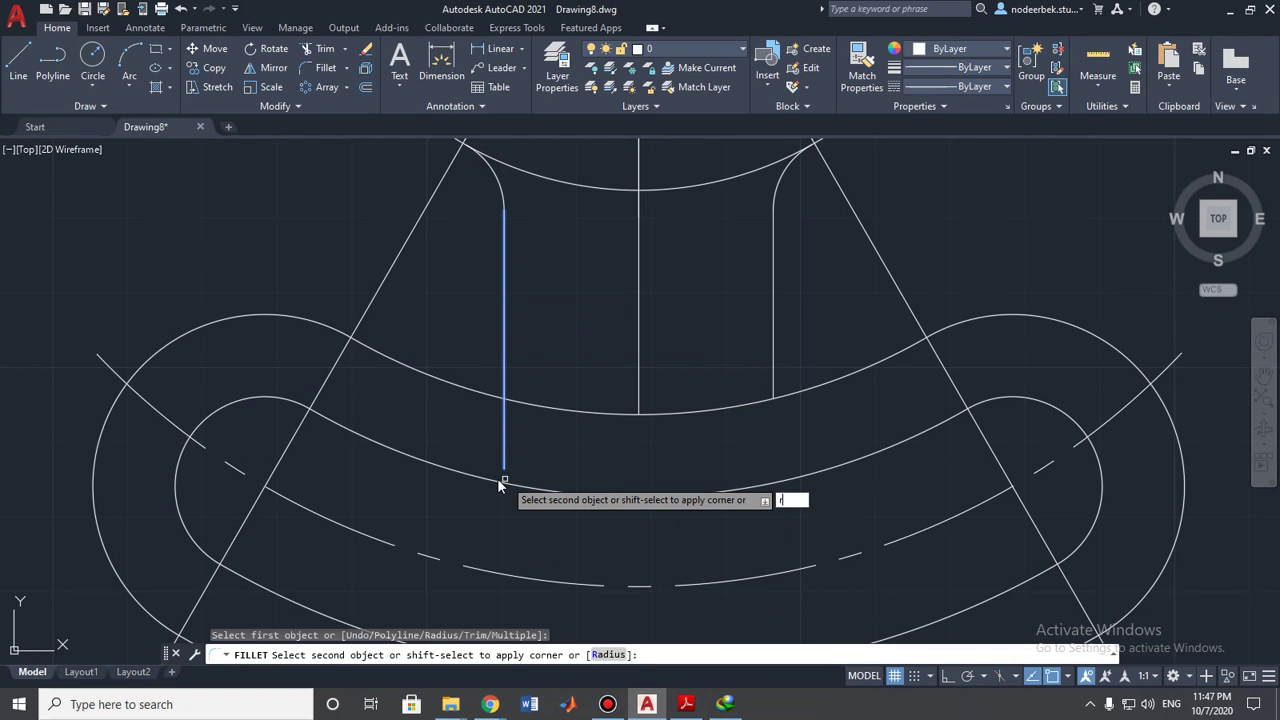
pyautogui.press('Return')
pyautogui.write('9')
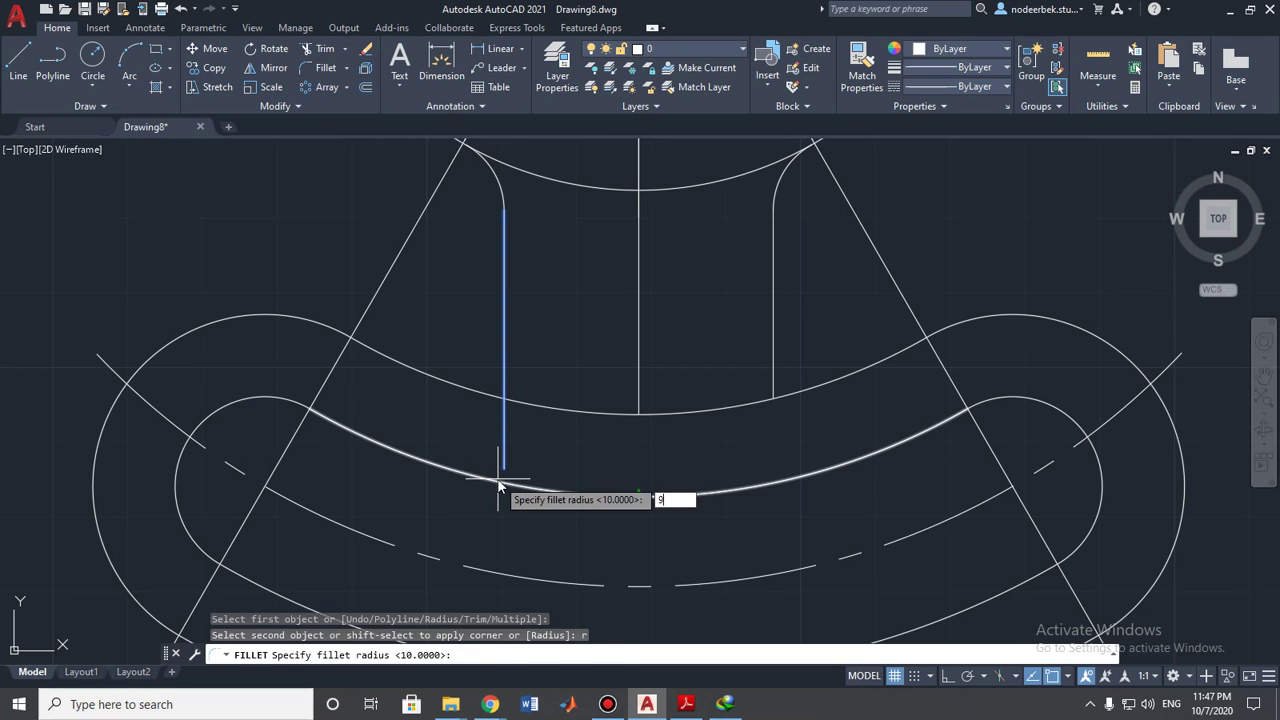
pyautogui.press('Return')
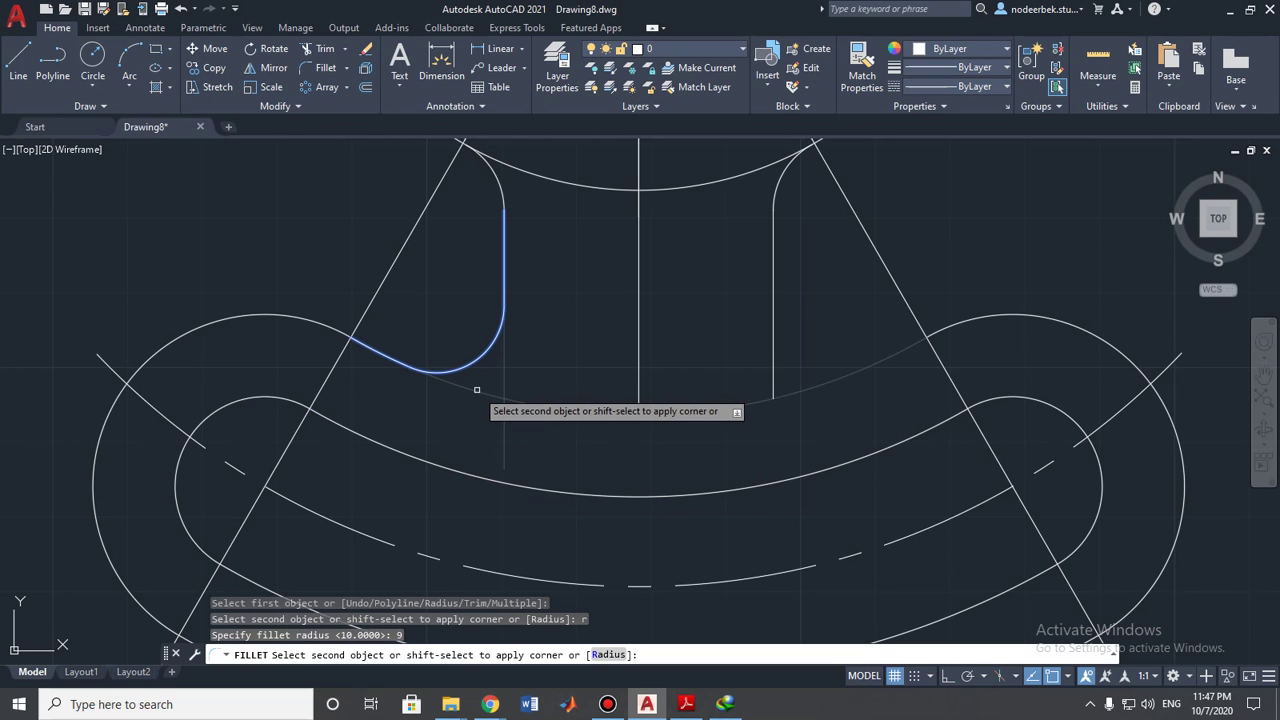
pyautogui.click(477, 372)
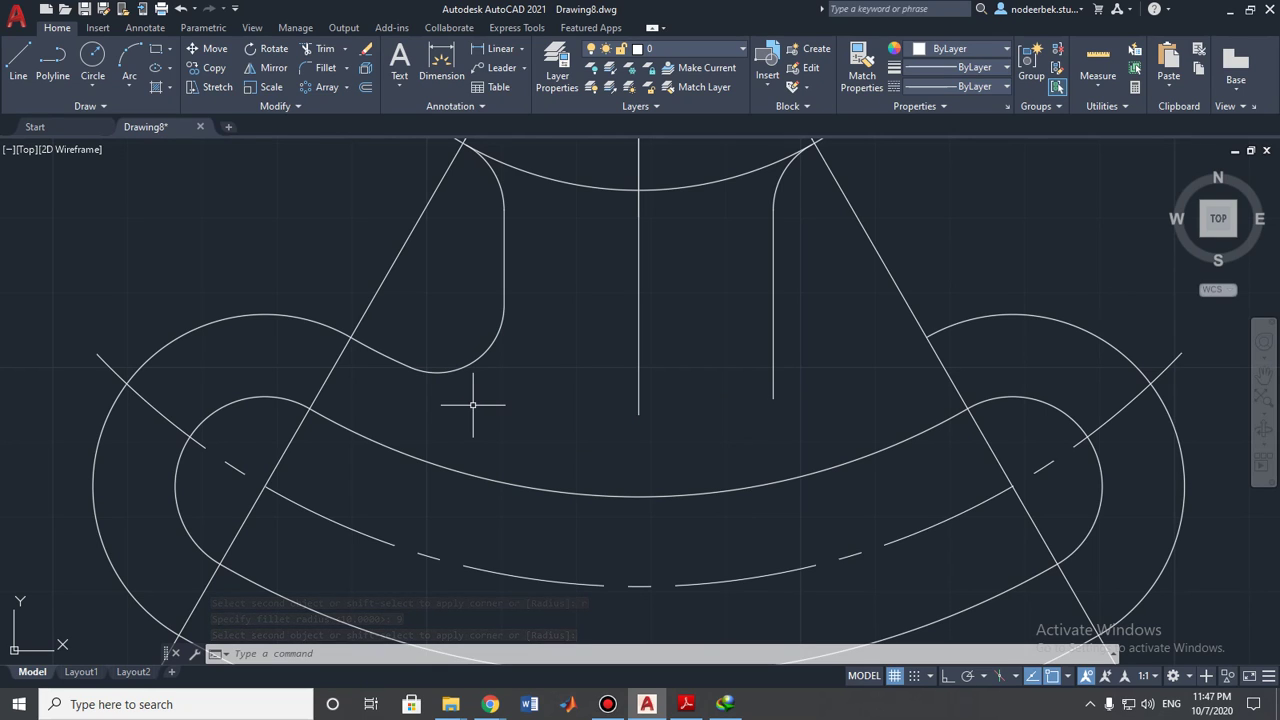
pyautogui.hotkey('ctrl', 'z')
pyautogui.hotkey('ctrl', 'y')
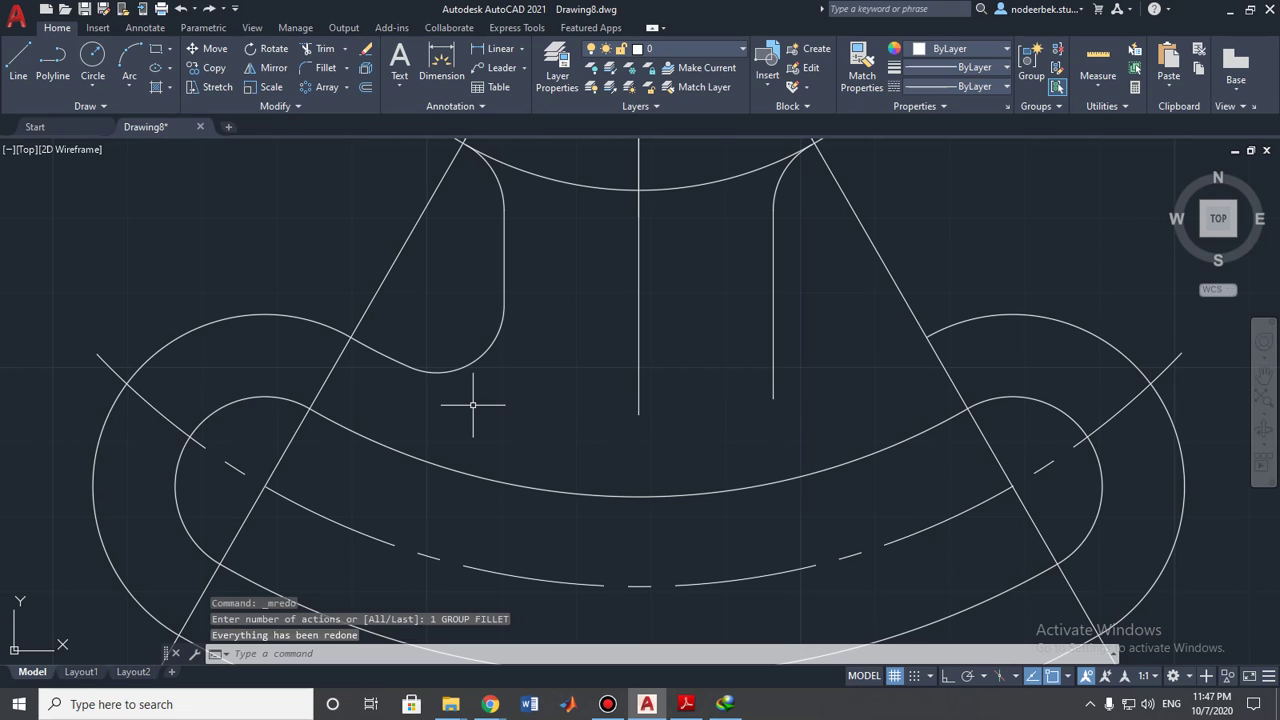
# - Draw a circle centred on the hub and passing through the inner end of the outline's right end arc
pyautogui.scroll(-2, 473, 405)
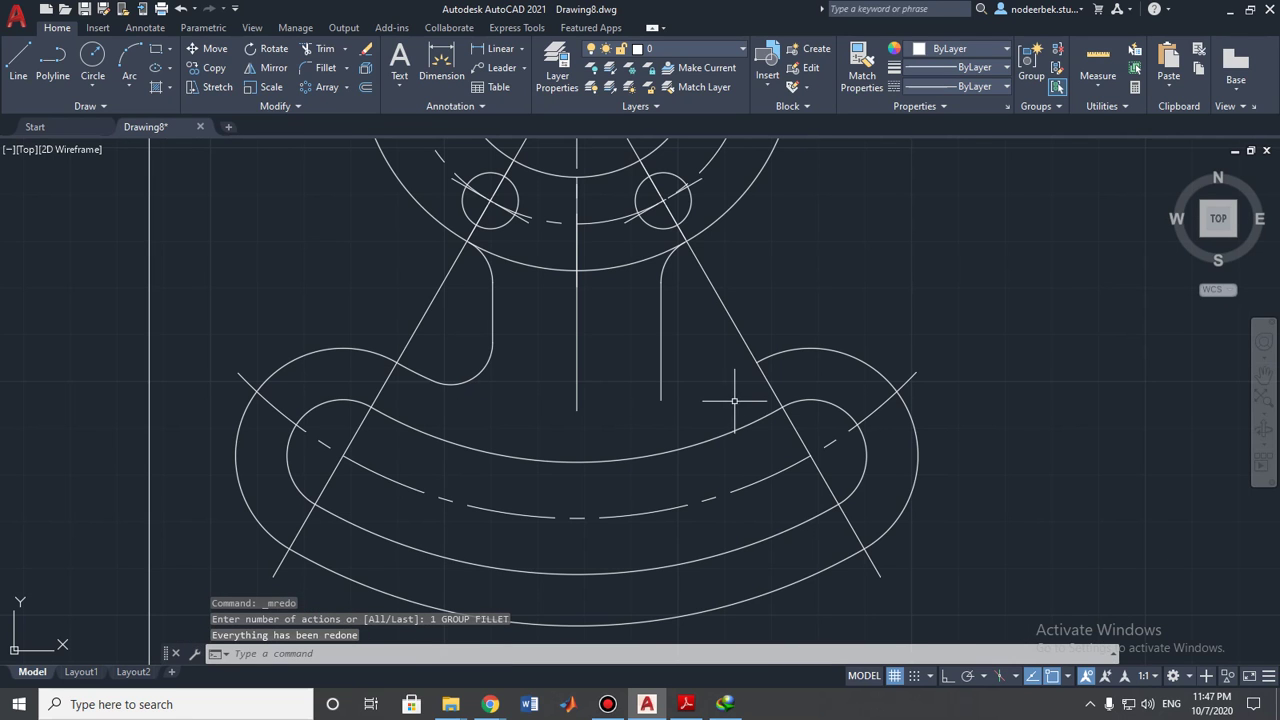
pyautogui.scroll(2, 706, 391)
pyautogui.scroll(-4, 680, 391)
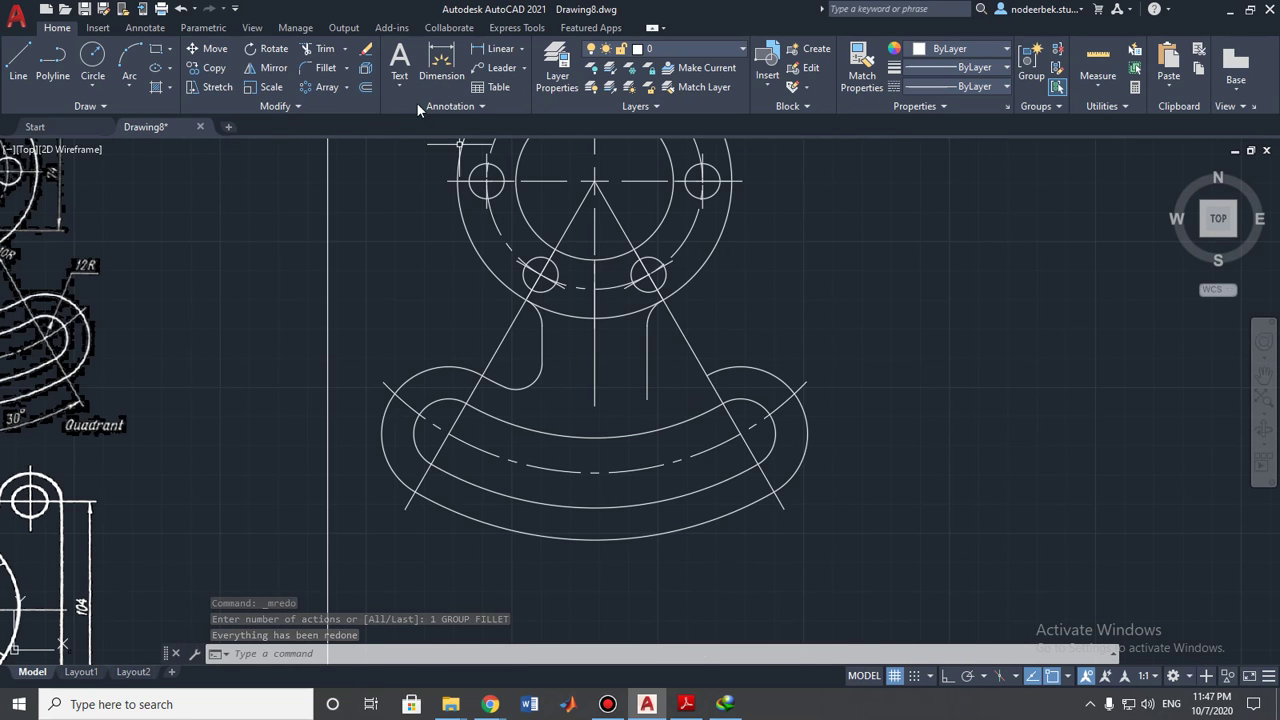
pyautogui.click(92, 62)
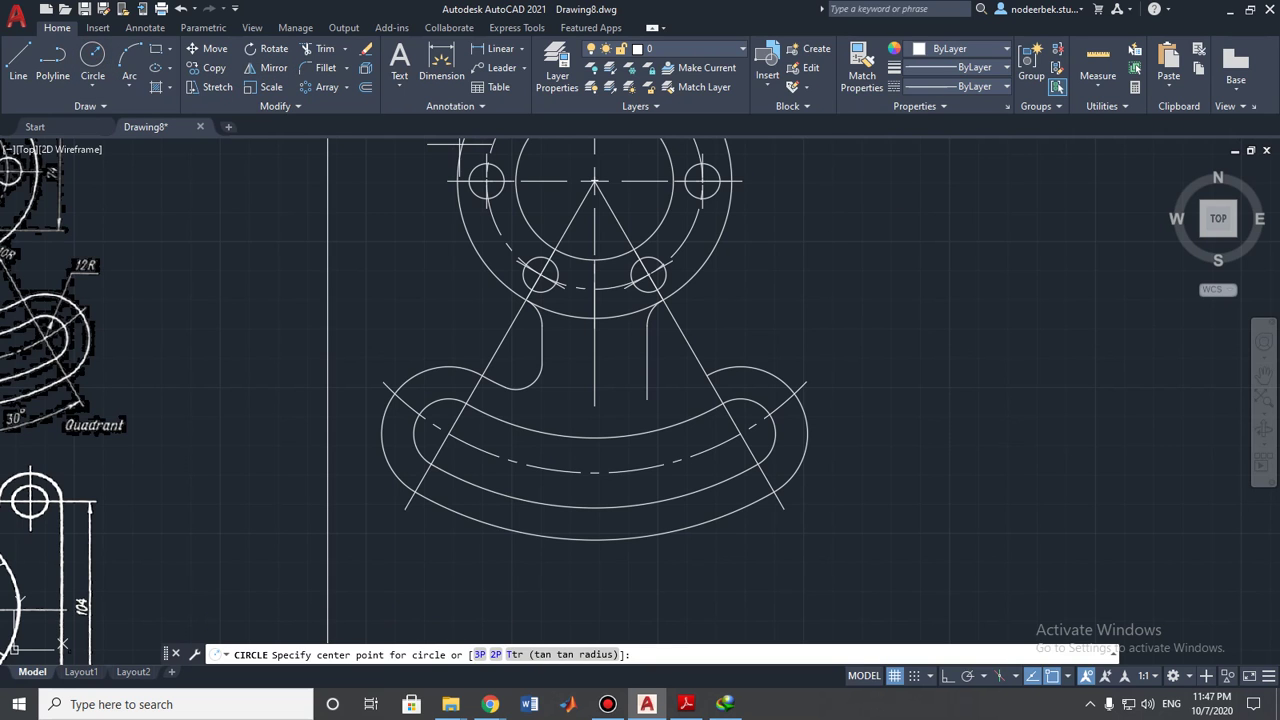
pyautogui.click(594, 181)
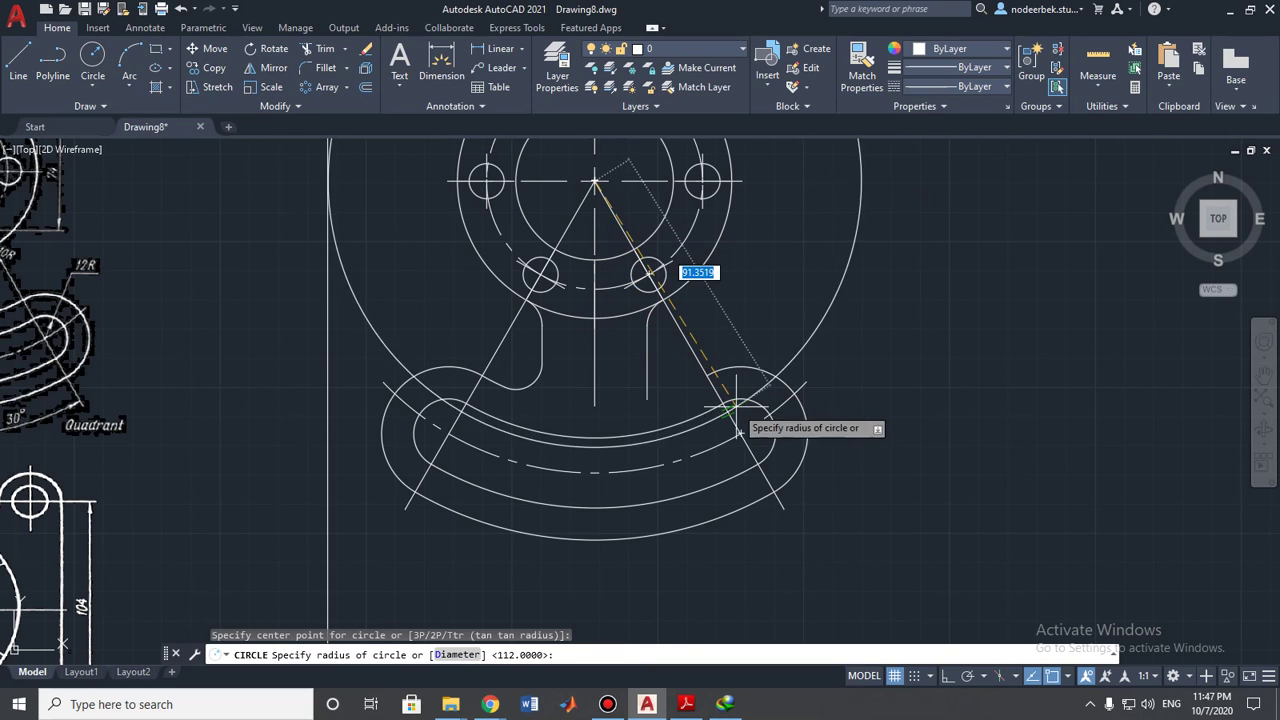
pyautogui.scroll(3, 707, 369)
pyautogui.click(690, 370)
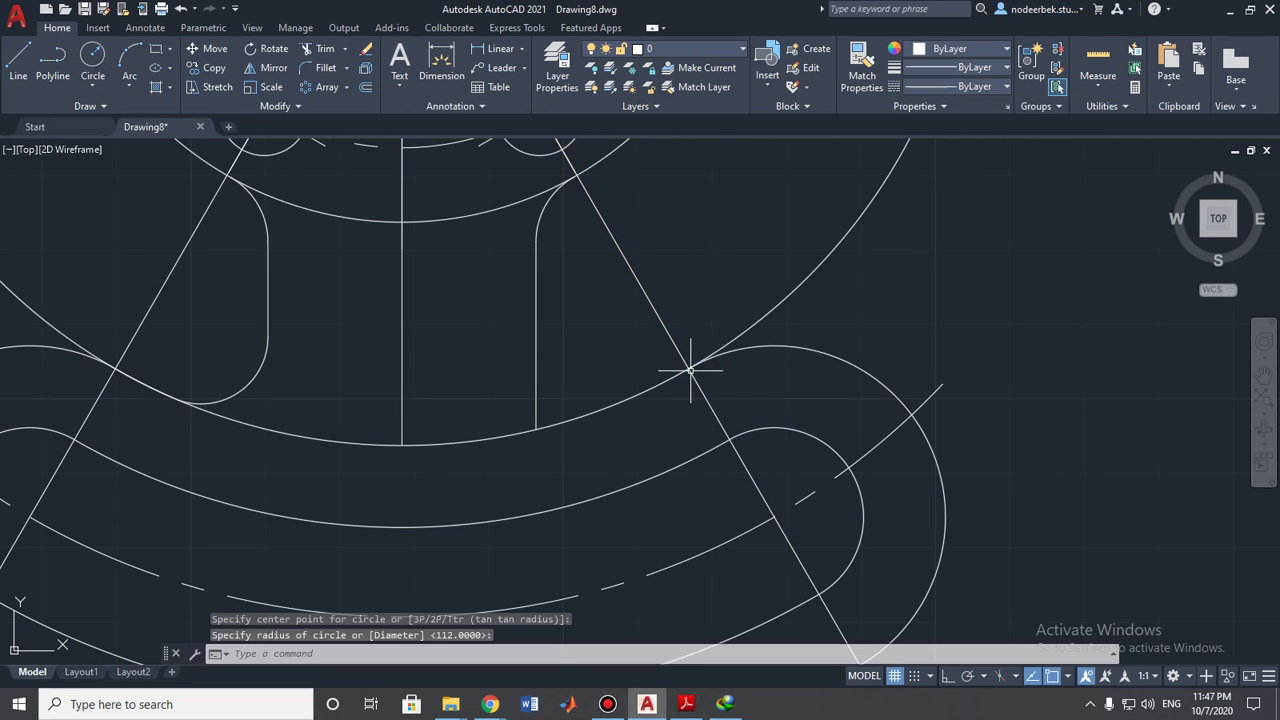
pyautogui.press('Escape')
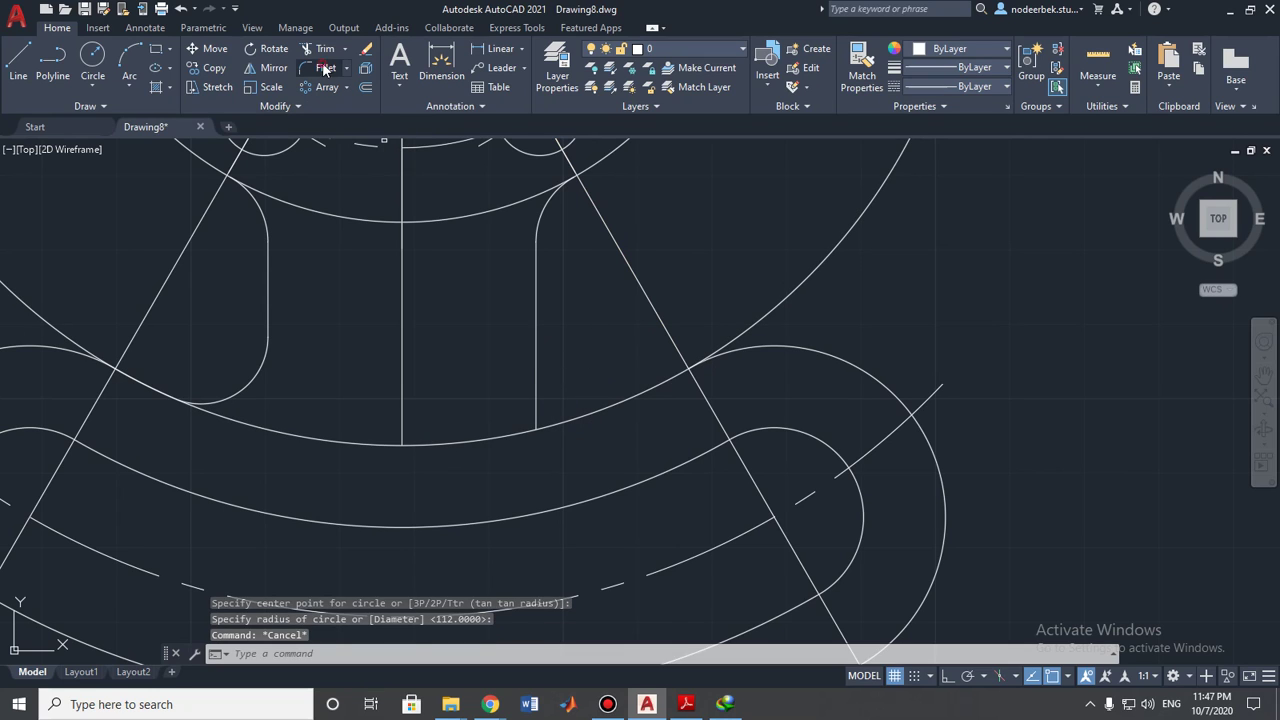
# - Fillet the right web line's lower end with the large hub-centred circle at radius 9
pyautogui.click(325, 68)
pyautogui.click(537, 352)
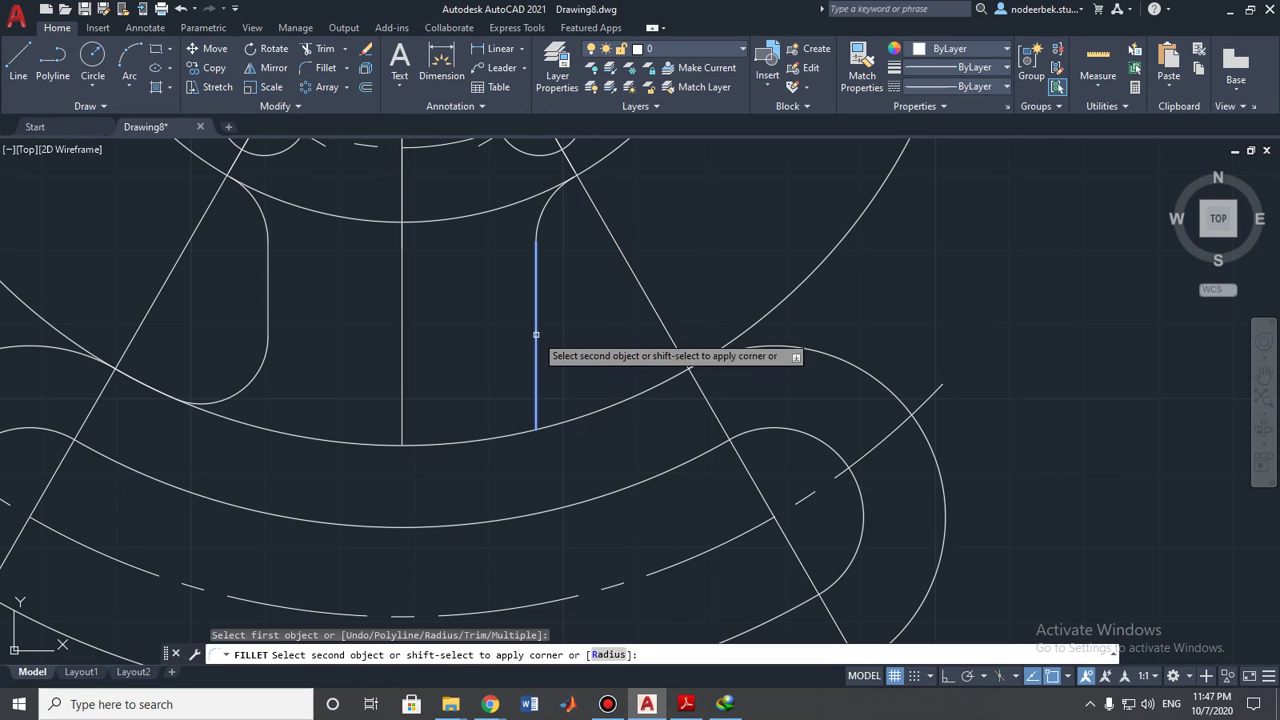
pyautogui.click(590, 416)
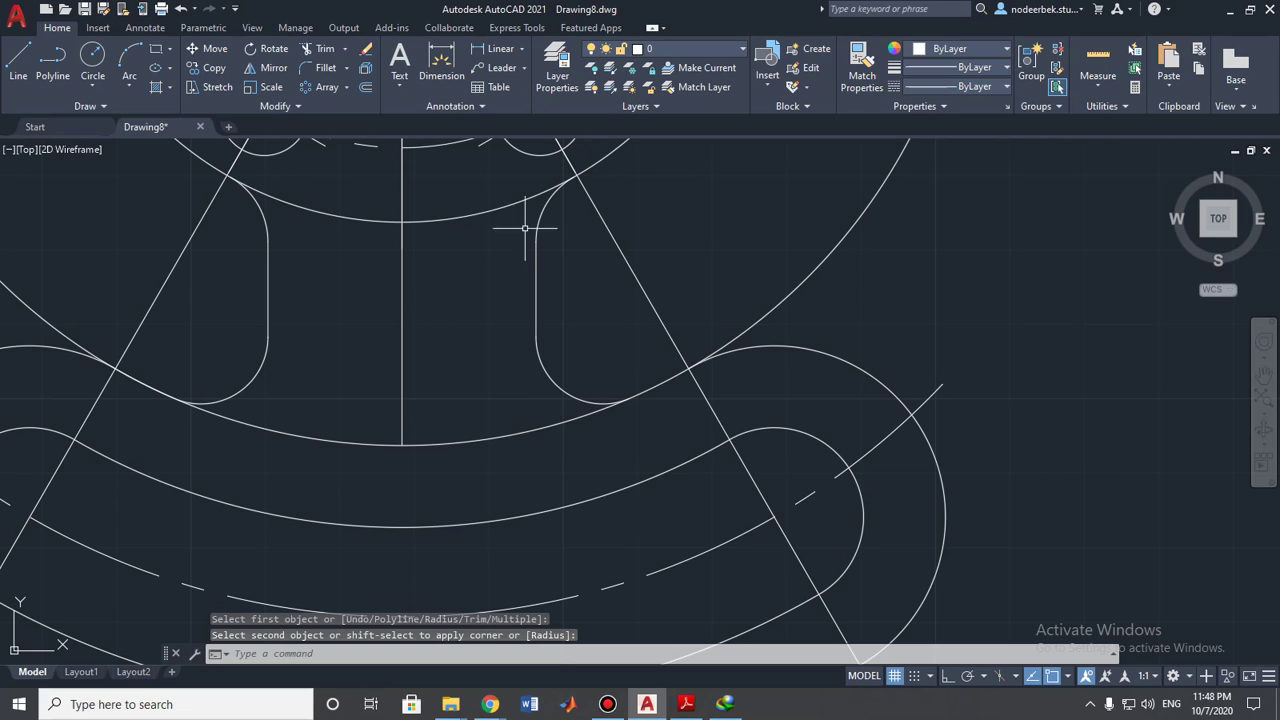
# - Trim the large hub-centred helper circle away beyond the two ends of the curved outline's upper arc
pyautogui.click(318, 49)
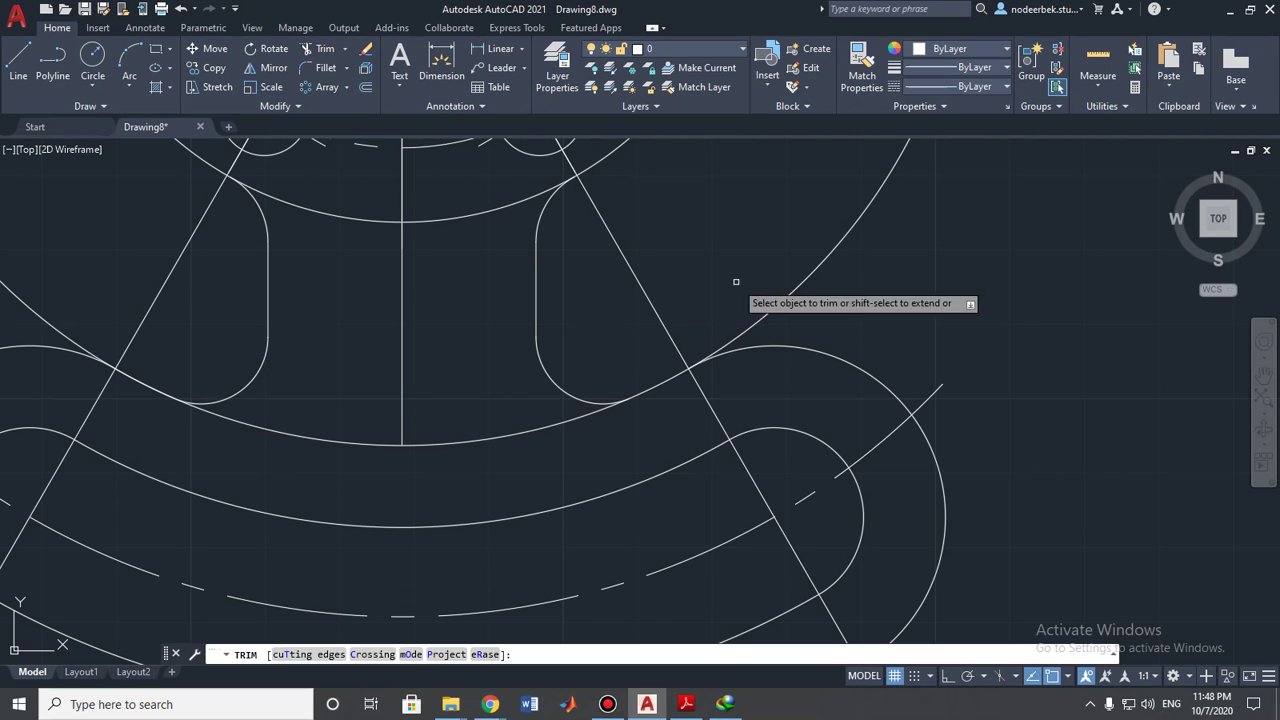
pyautogui.moveTo(736, 282); pyautogui.dragTo(886, 286)
pyautogui.scroll(-4, 205, 338)
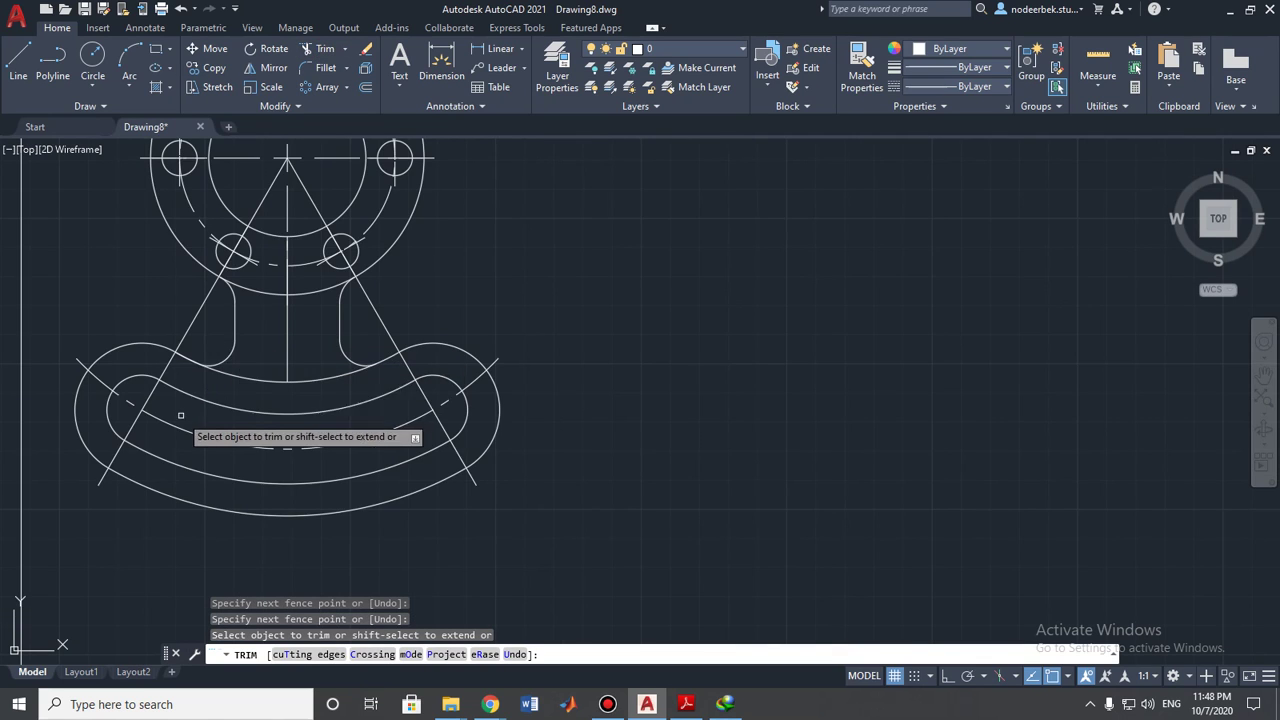
pyautogui.scroll(2, 181, 415)
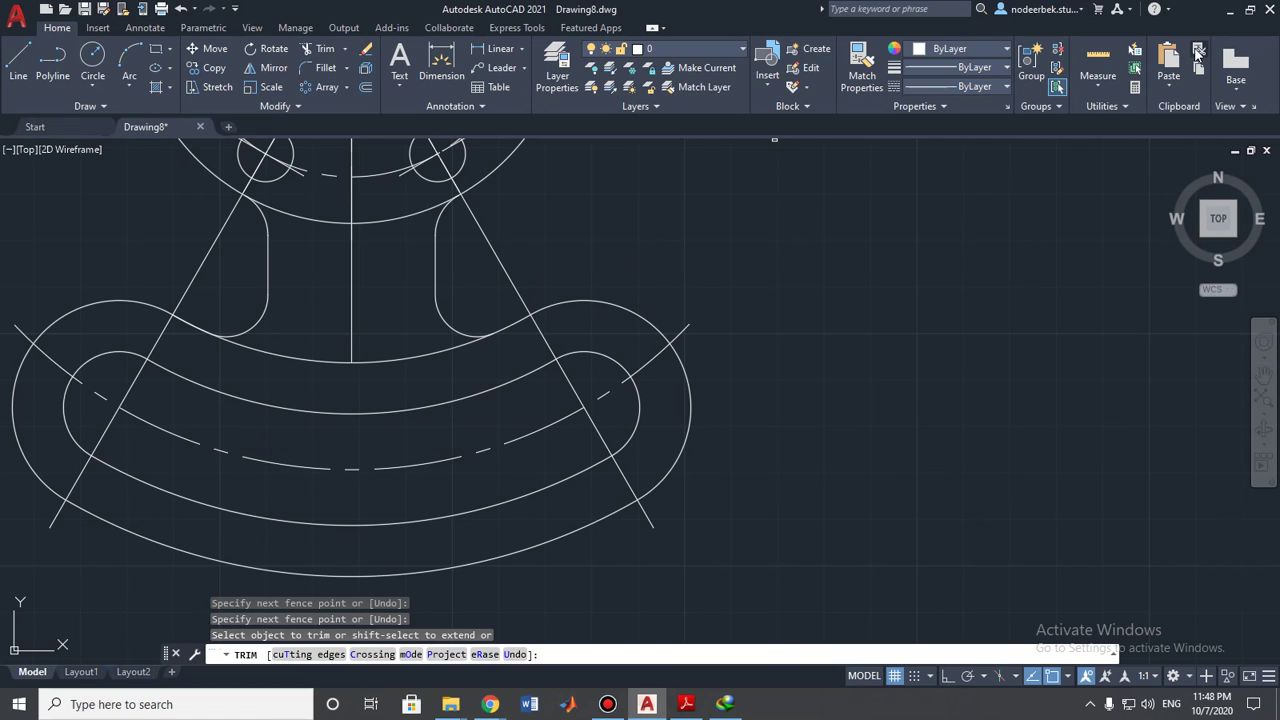
pyautogui.scroll(-3, 590, 330)
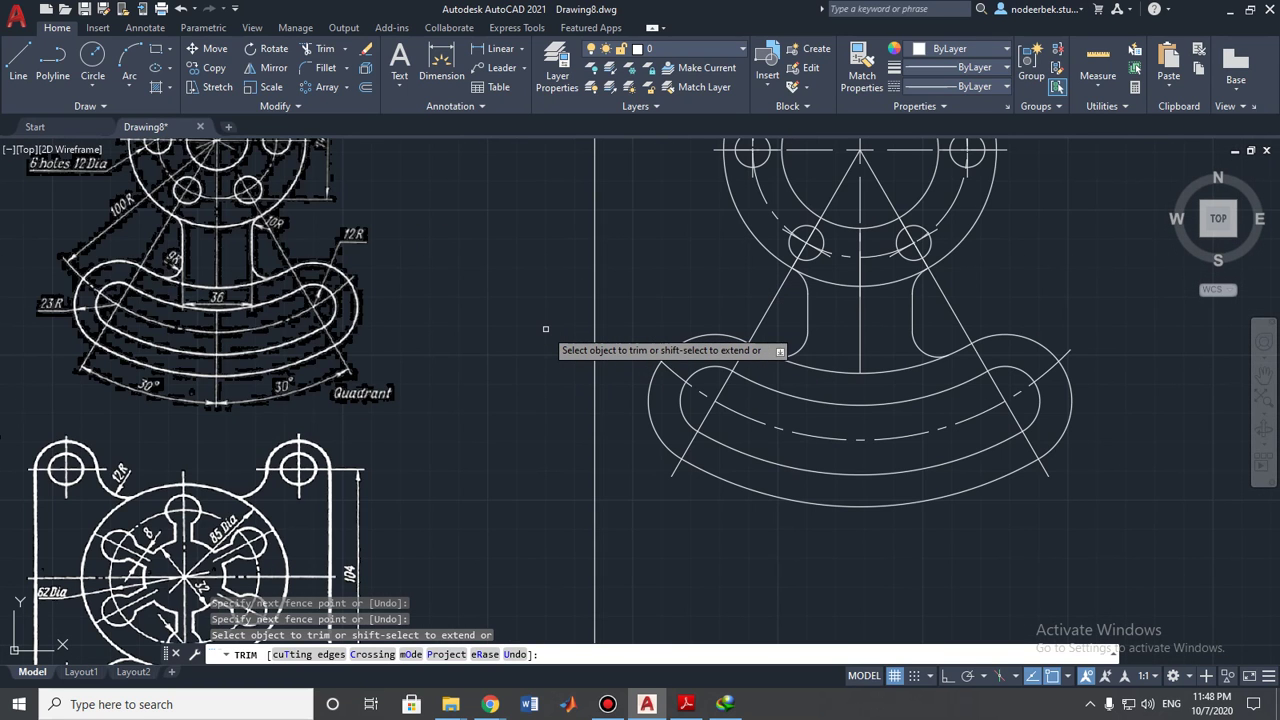
pyautogui.press('Escape')
pyautogui.press('Escape')
# - Set the linetype of the two angled lines from the hub centre to CENTER2
pyautogui.click(786, 296)
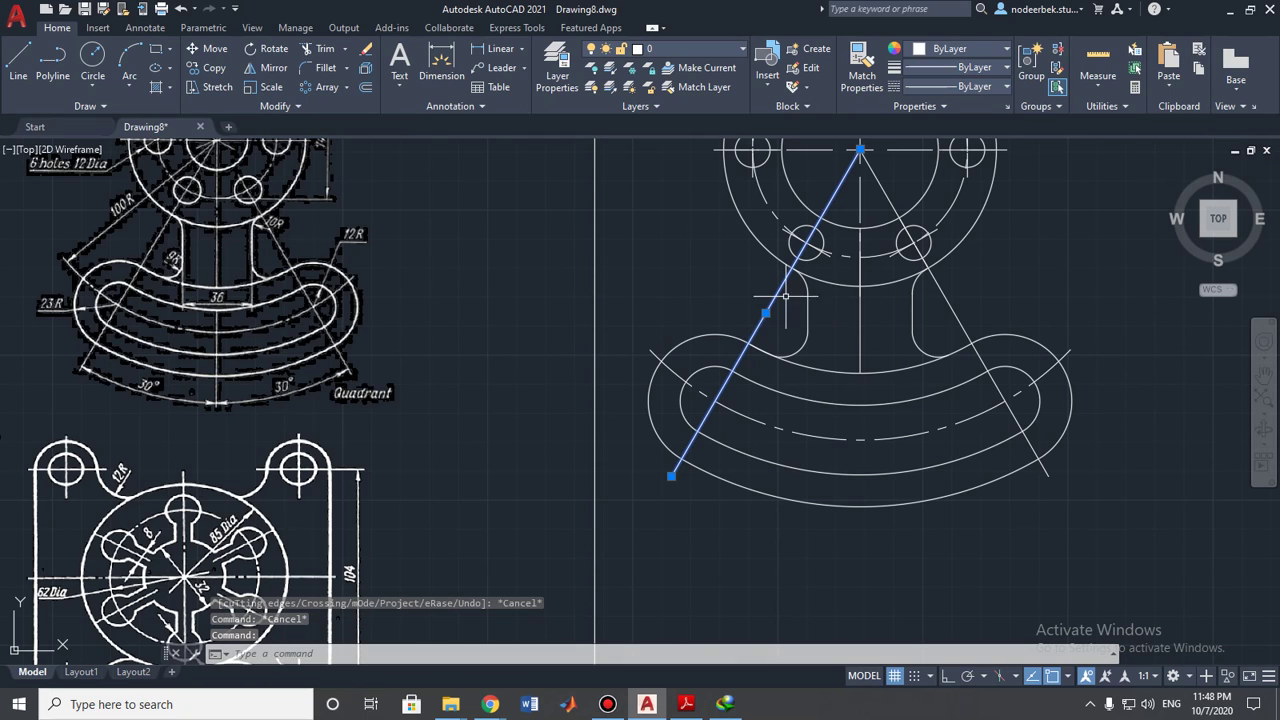
pyautogui.click(943, 290)
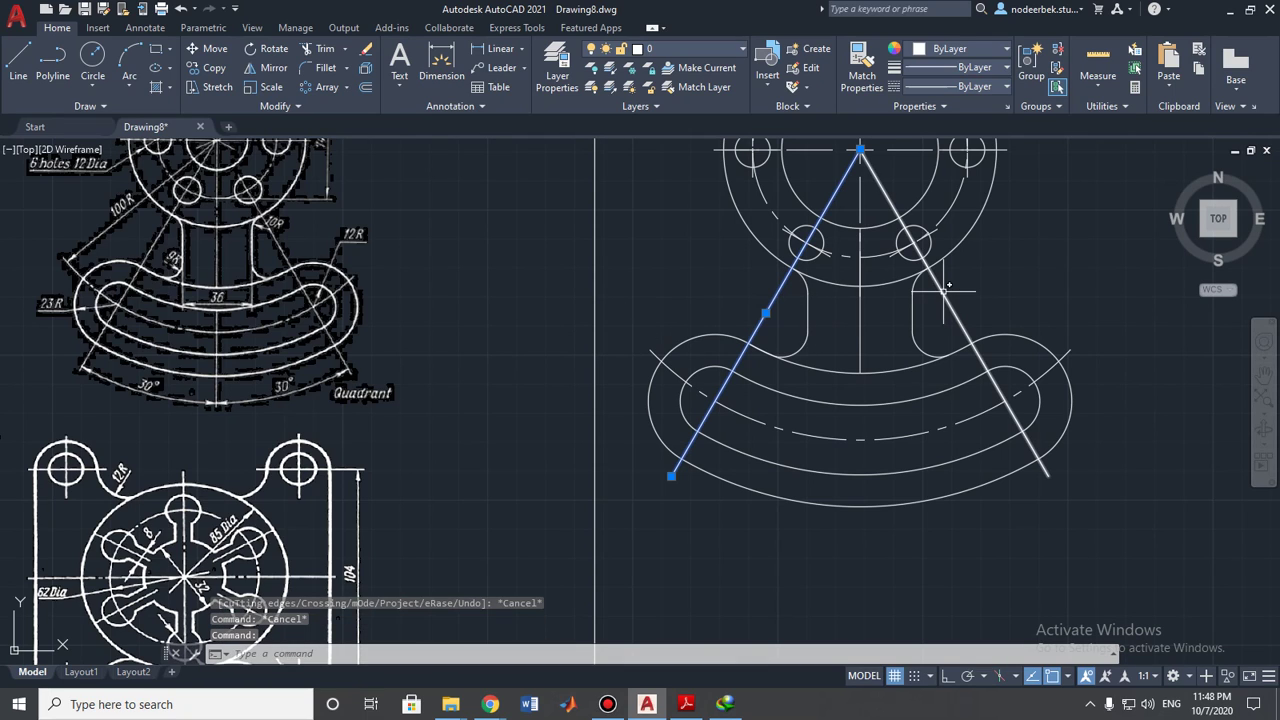
pyautogui.click(983, 67)
pyautogui.click(978, 72)
pyautogui.click(972, 86)
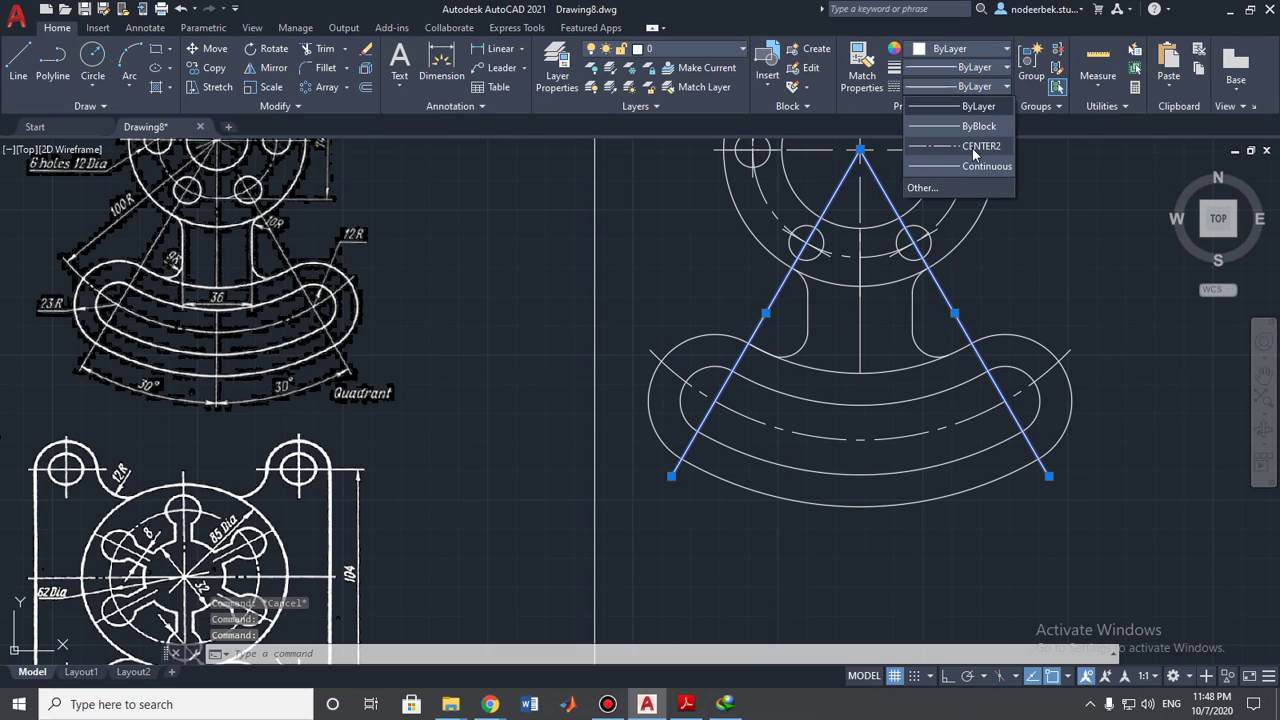
pyautogui.click(972, 146)
pyautogui.press('Escape')
# - Colour the hub centre mark, the bolt circle, both angled lines and the slot's arc centreline yellow (248,215,49), leaving the six-hole array out
pyautogui.moveTo(895, 146); pyautogui.dragTo(839, 234, button='middle')
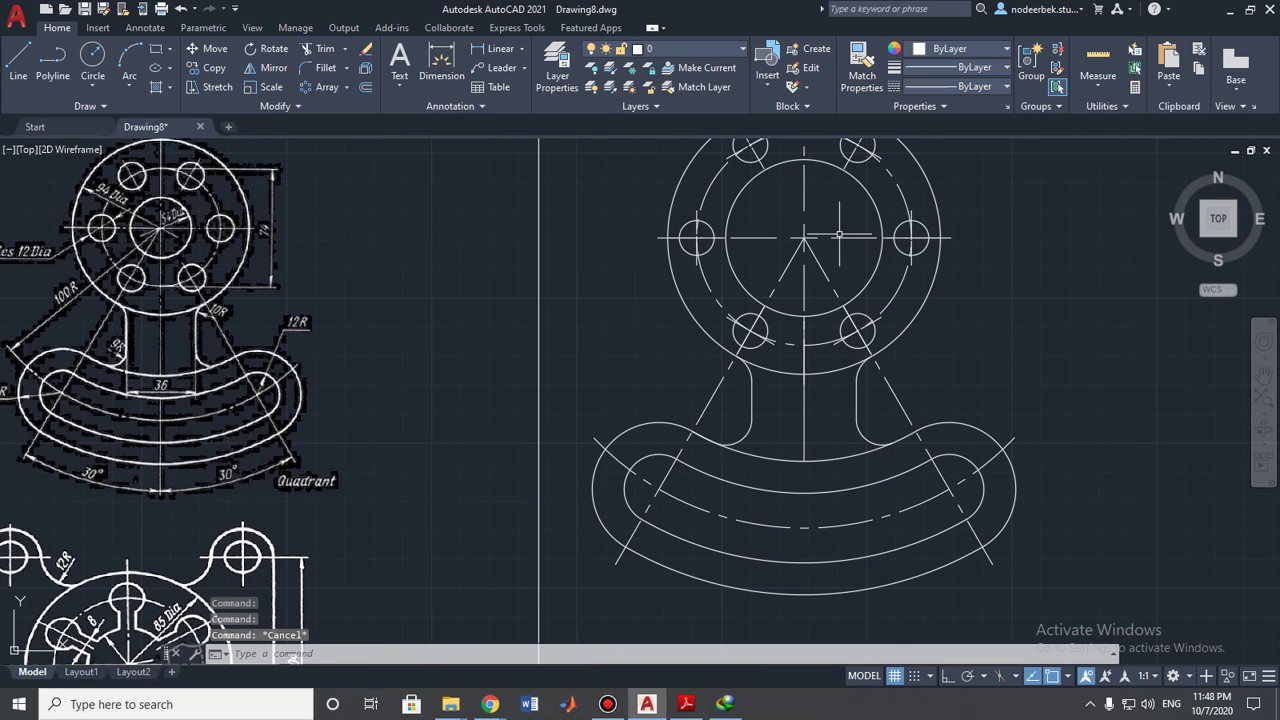
pyautogui.click(839, 234)
pyautogui.click(805, 260)
pyautogui.click(825, 342)
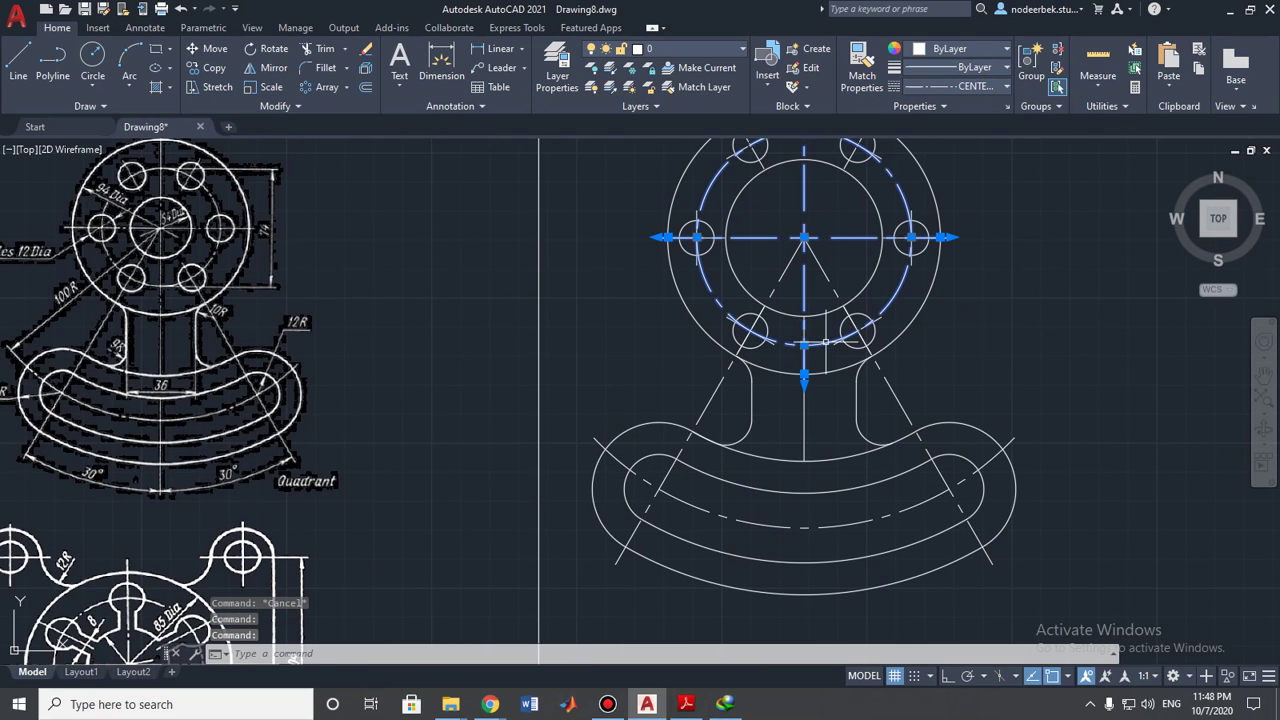
pyautogui.click(887, 382)
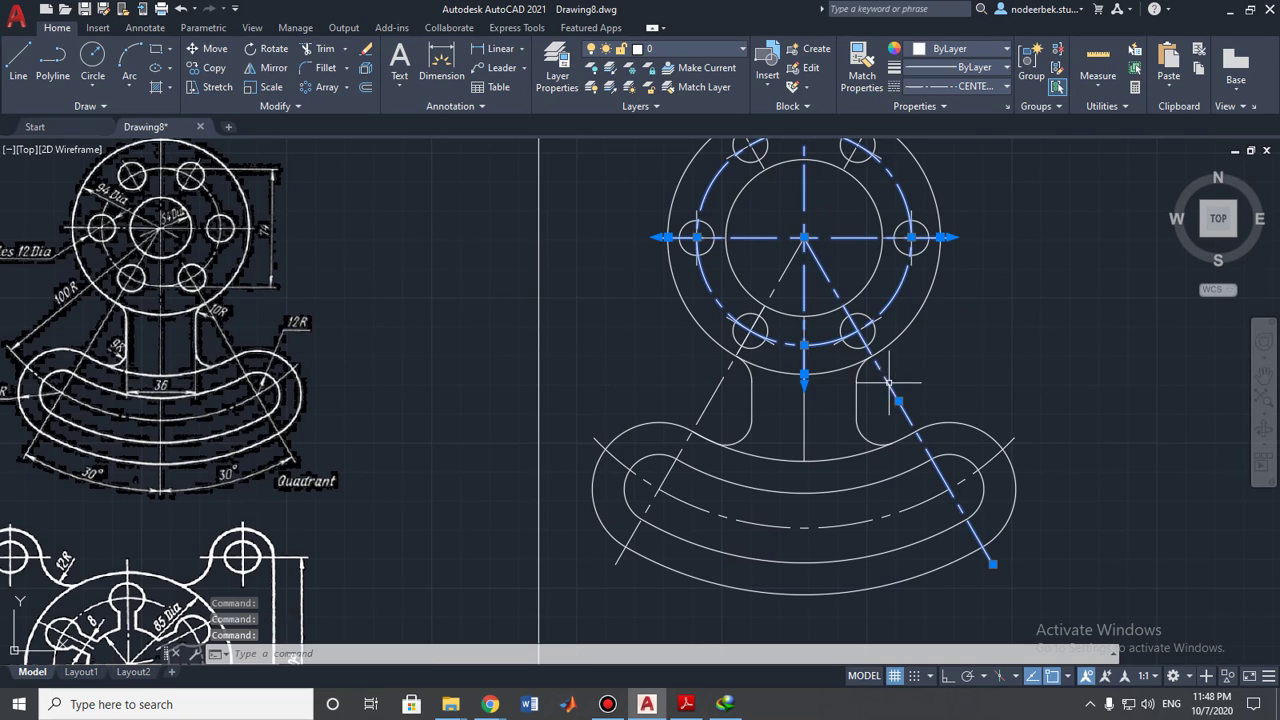
pyautogui.click(716, 393)
pyautogui.click(826, 526)
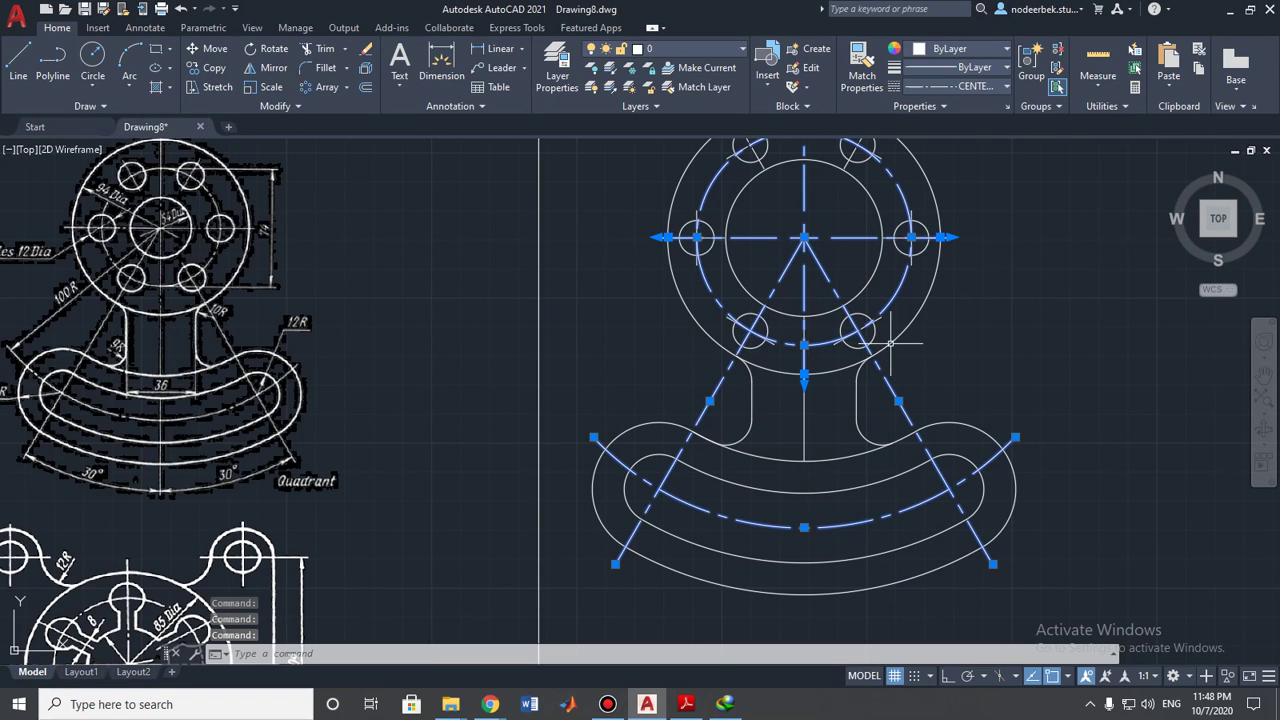
pyautogui.scroll(6, 871, 333)
pyautogui.click(909, 271)
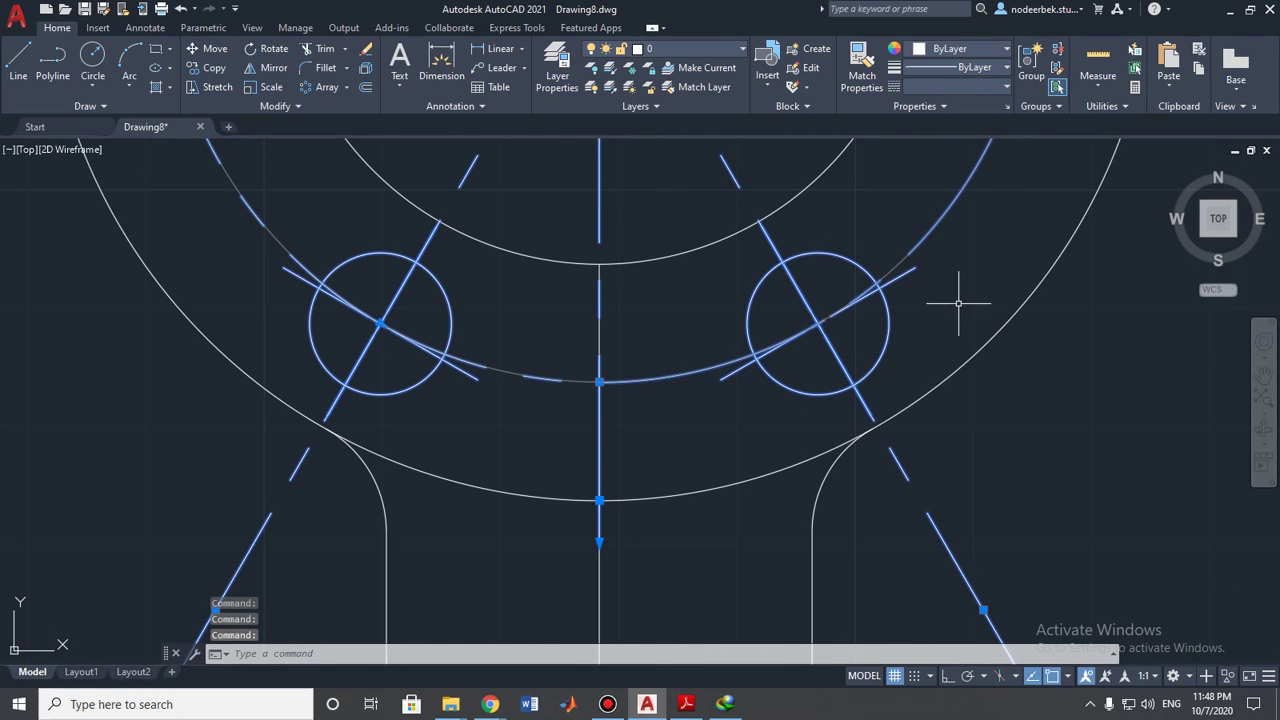
pyautogui.scroll(-5, 971, 300)
pyautogui.moveTo(930, 300); pyautogui.dragTo(918, 415, button='middle')
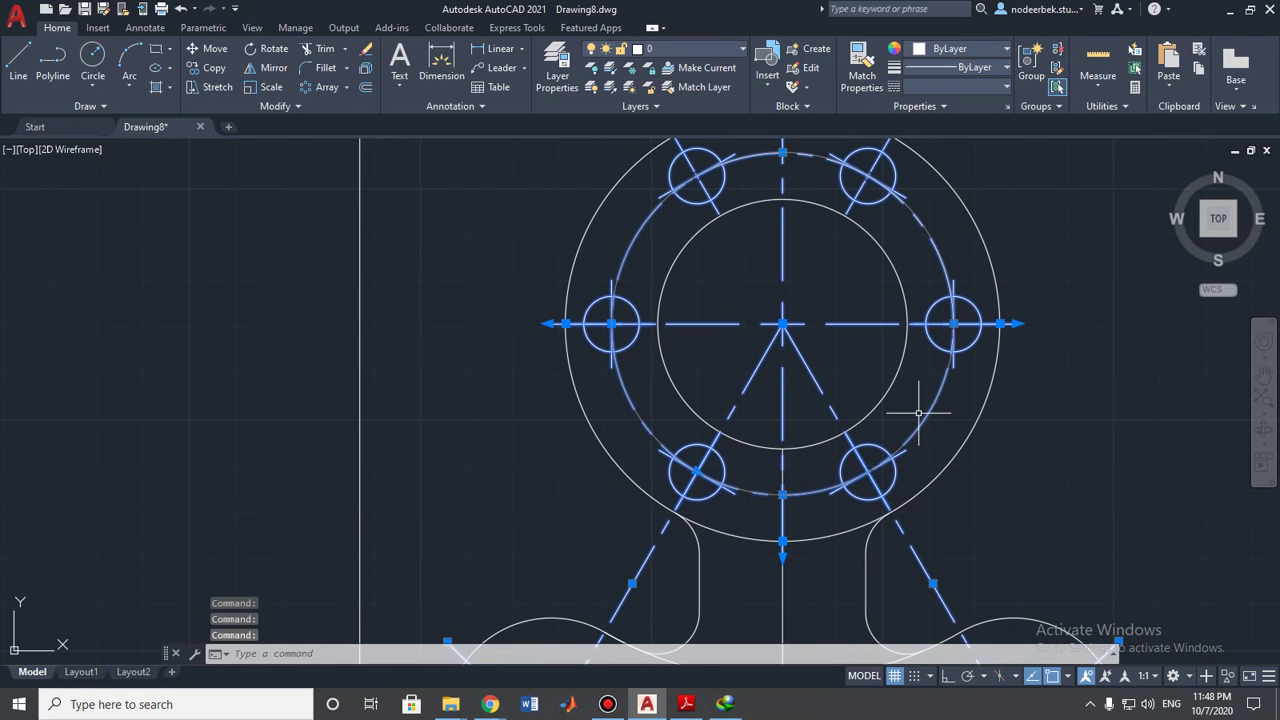
pyautogui.keyDown('shift'); pyautogui.click(968, 302); pyautogui.keyUp('shift')
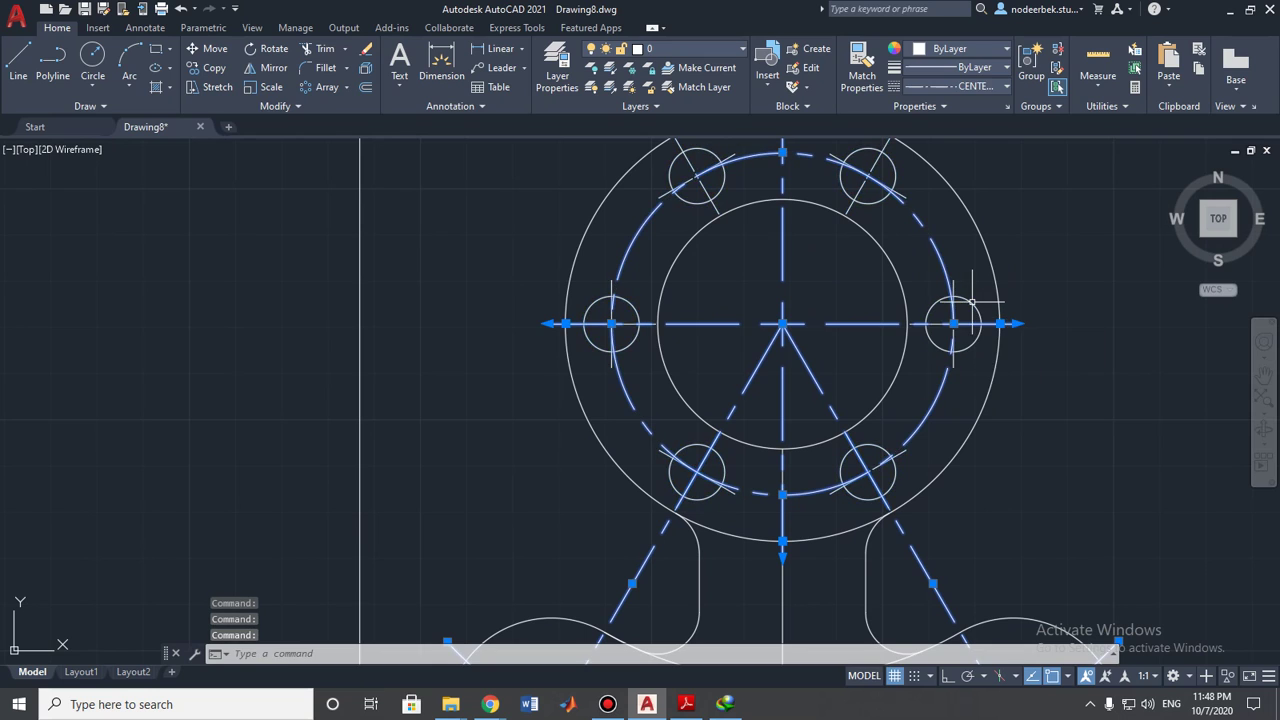
pyautogui.click(983, 68)
pyautogui.click(954, 49)
pyautogui.click(956, 49)
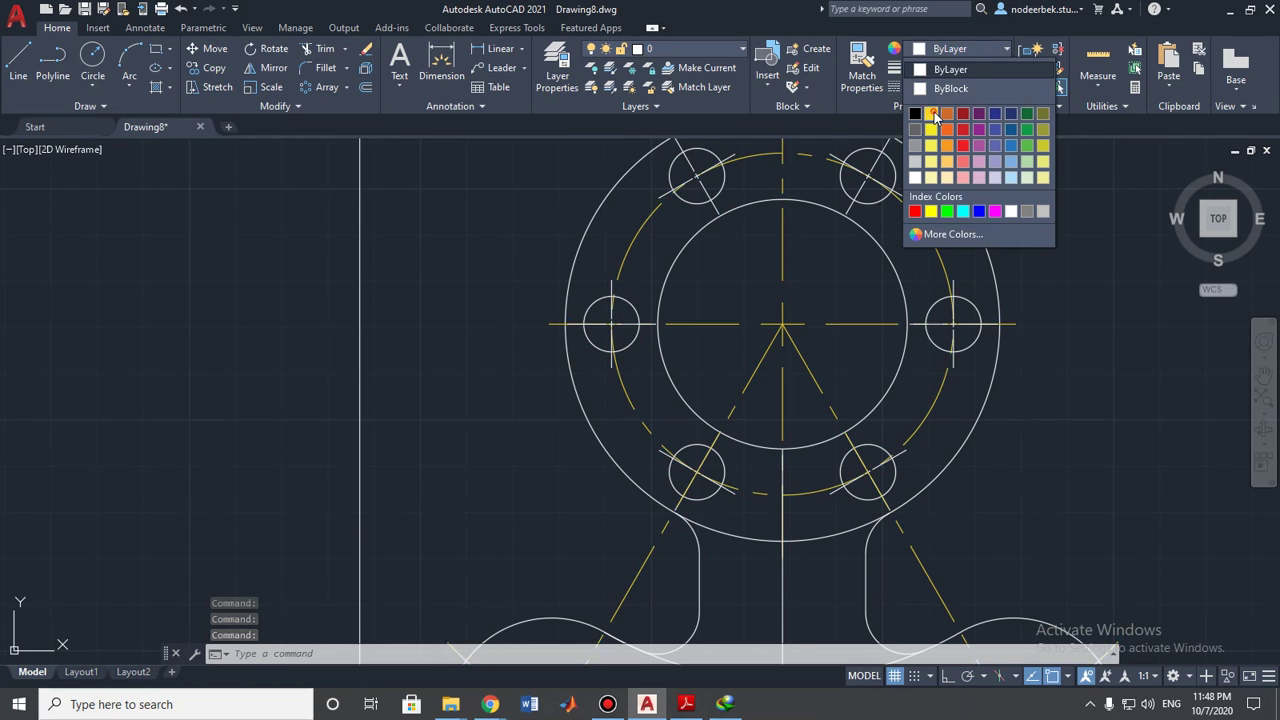
pyautogui.click(934, 117)
pyautogui.press('Escape')
# - Delete the white vertical line between the hub's bore and the curved outline's upper arc
pyautogui.scroll(-4, 890, 222)
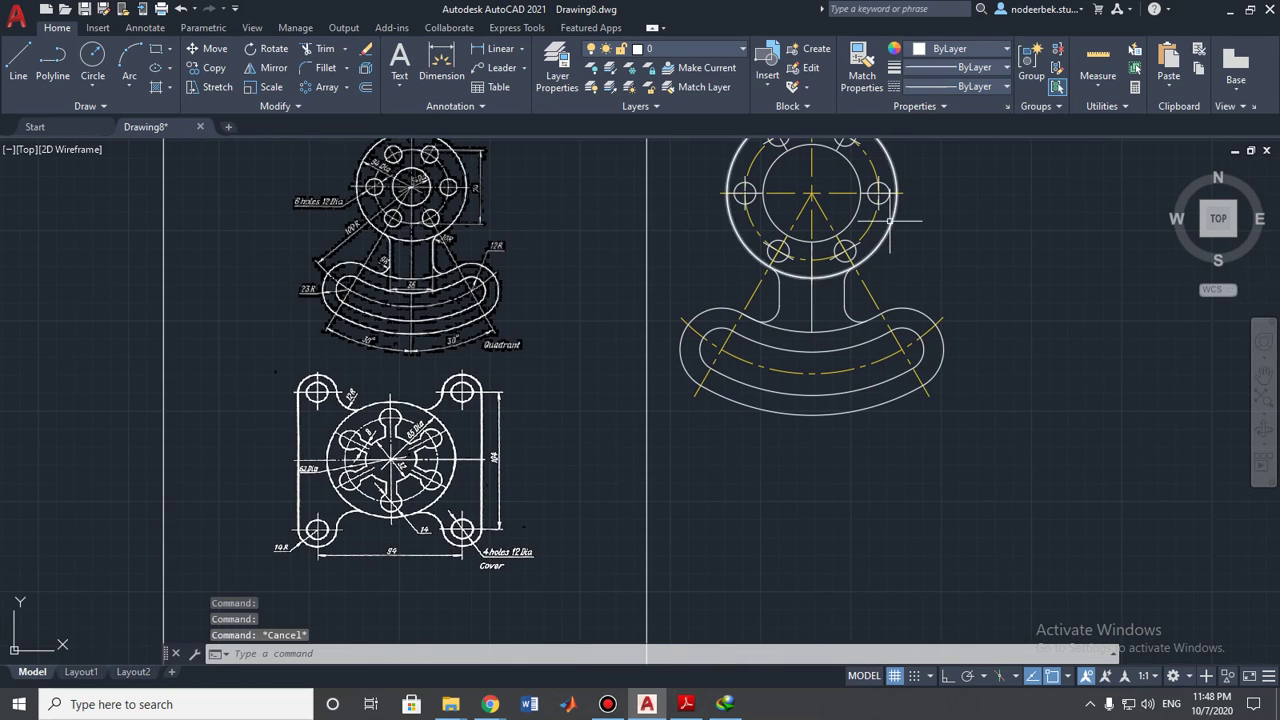
pyautogui.scroll(-1, 890, 222)
pyautogui.scroll(6, 890, 225)
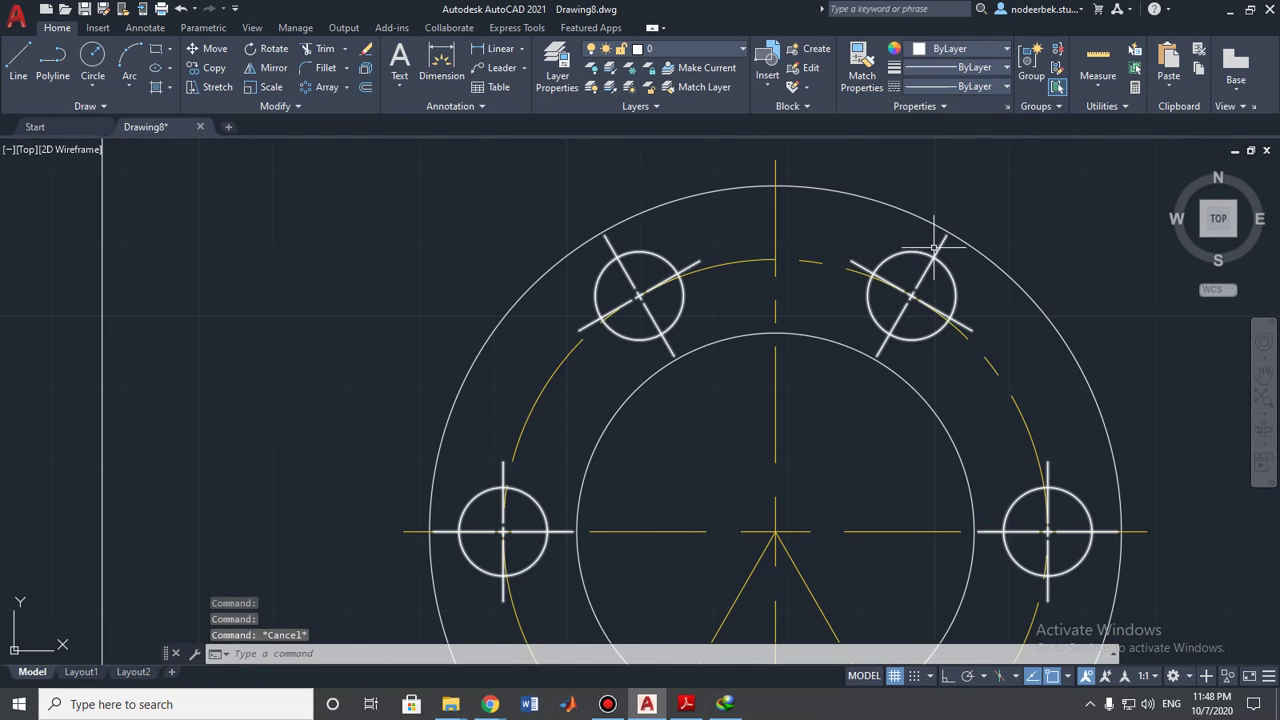
pyautogui.scroll(-4, 930, 280)
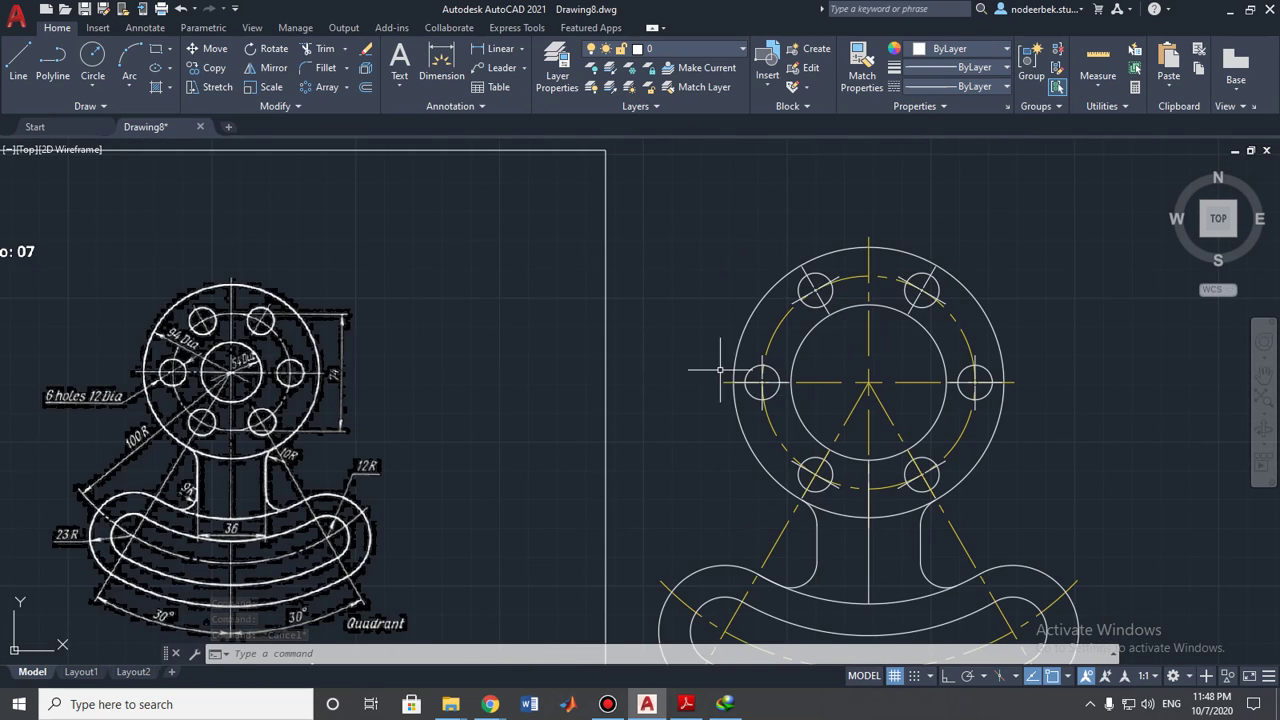
pyautogui.moveTo(721, 370); pyautogui.dragTo(731, 152, button='middle')
pyautogui.moveTo(684, 272); pyautogui.dragTo(697, 397, button='middle')
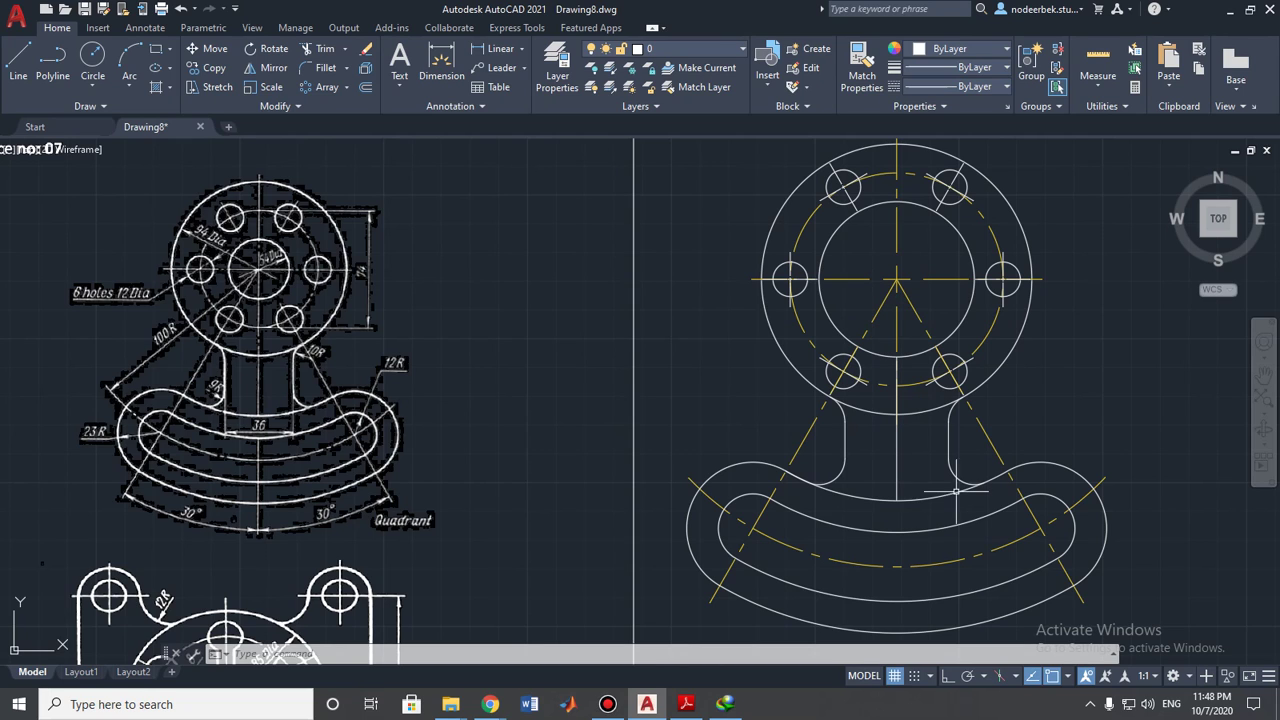
pyautogui.click(896, 466)
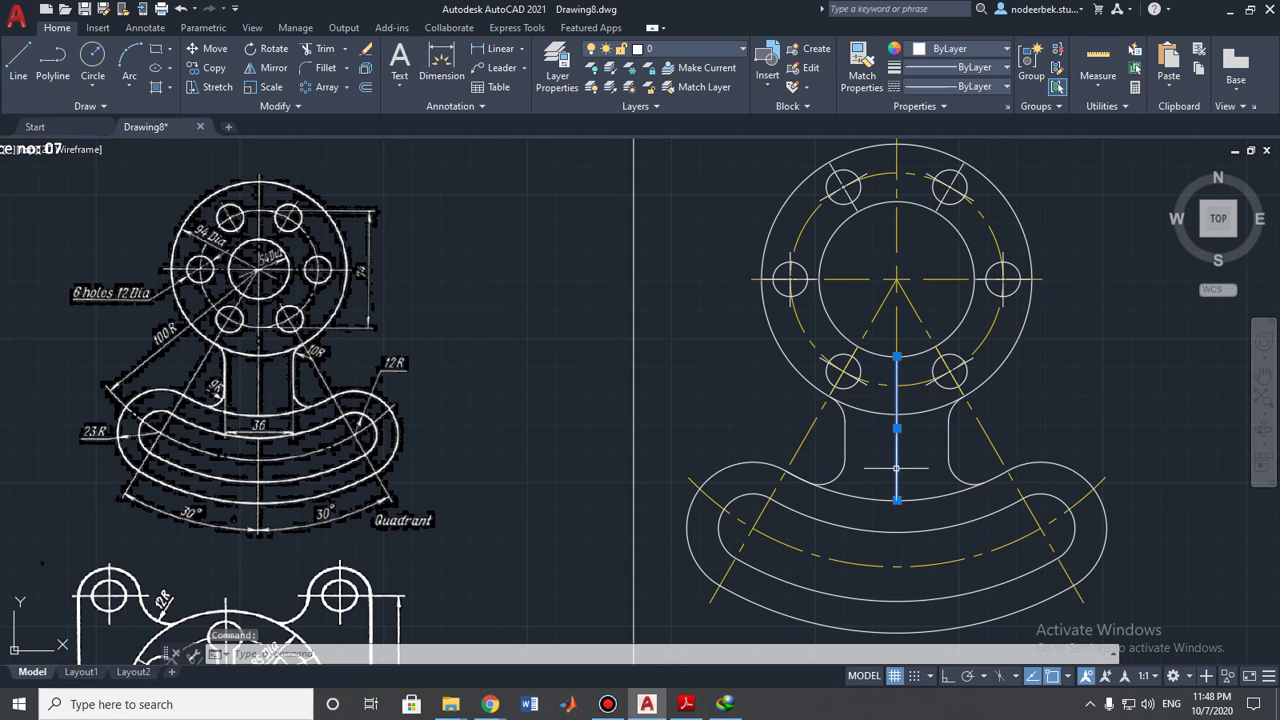
pyautogui.scroll(3, 903, 449)
pyautogui.scroll(-3, 903, 449)
pyautogui.moveTo(903, 449); pyautogui.dragTo(830, 345, button='middle')
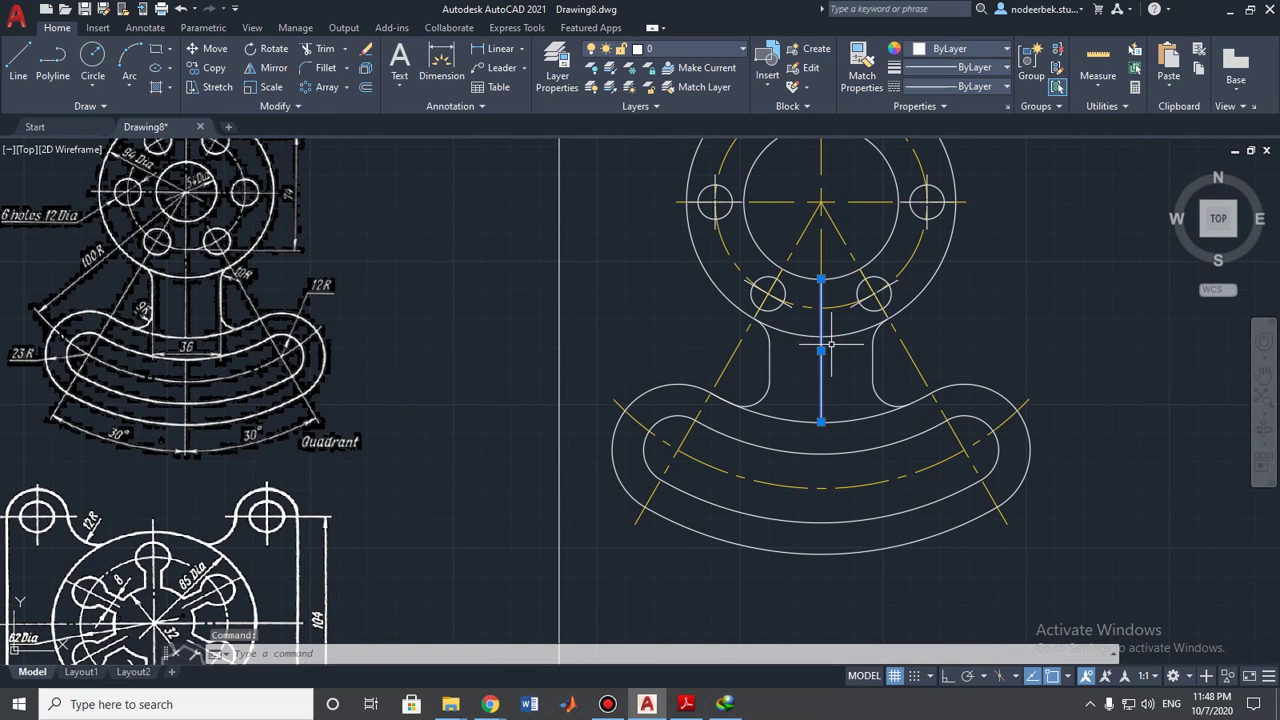
pyautogui.press('Delete')
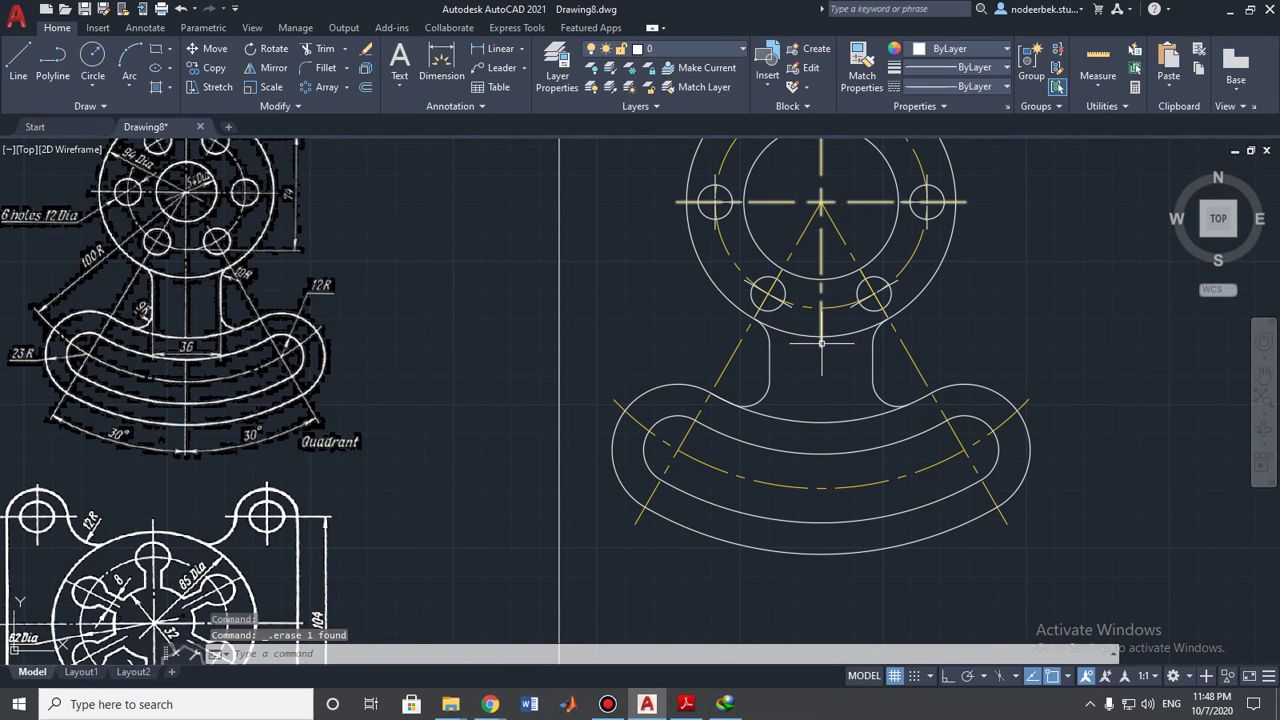
# - Extend the hub's vertical centreline straight down past the curved outline's lower edge
pyautogui.click(820, 343)
pyautogui.click(820, 343)
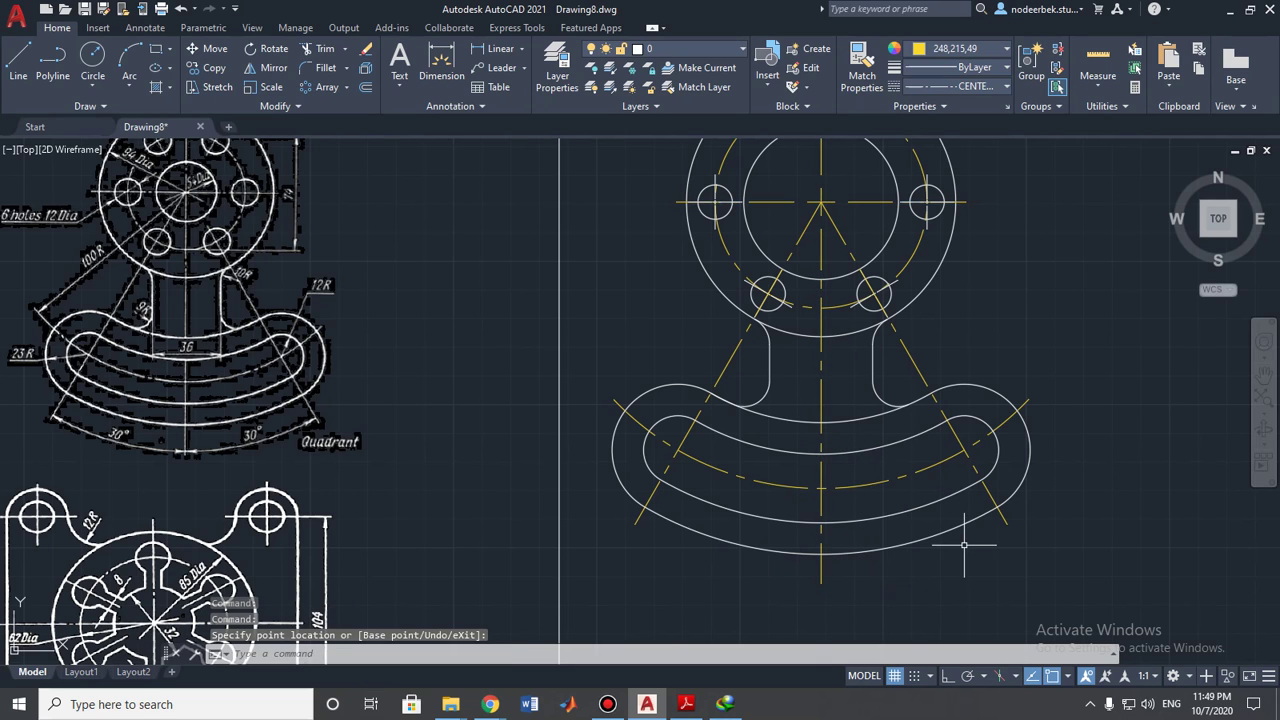
pyautogui.press('Escape')
pyautogui.scroll(-2, 870, 490)
pyautogui.moveTo(590, 296); pyautogui.dragTo(632, 298, button='middle')
pyautogui.scroll(2, 632, 298)
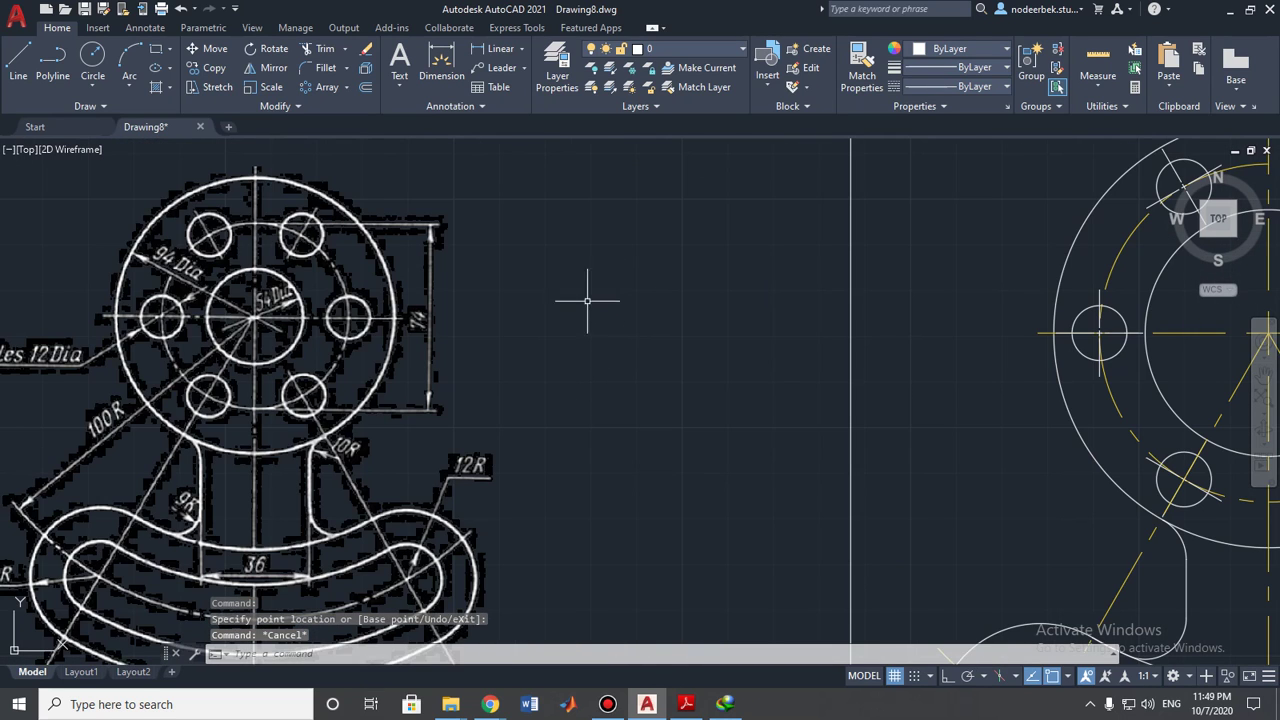
pyautogui.scroll(-4, 578, 311)
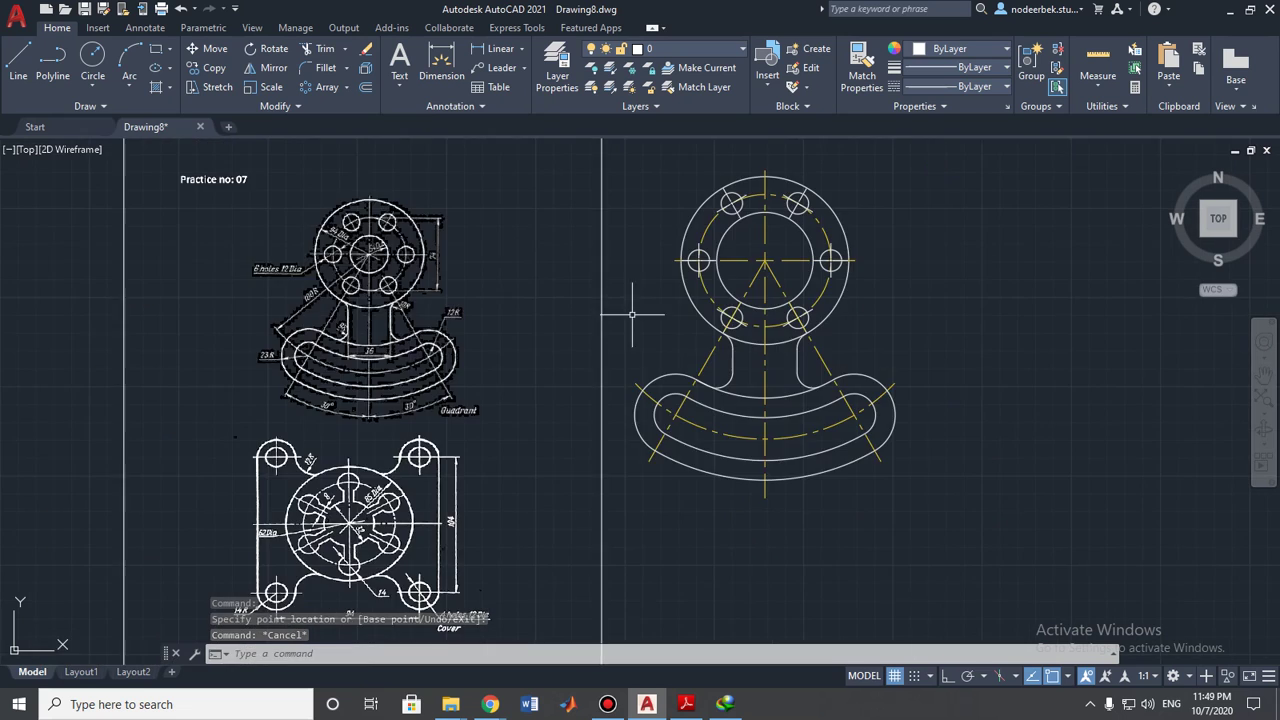
pyautogui.moveTo(623, 289)
pyautogui.mouseDown(button='middle')
pyautogui.moveTo(496, 307)
pyautogui.moveTo(505, 358)
pyautogui.mouseUp(button='middle')
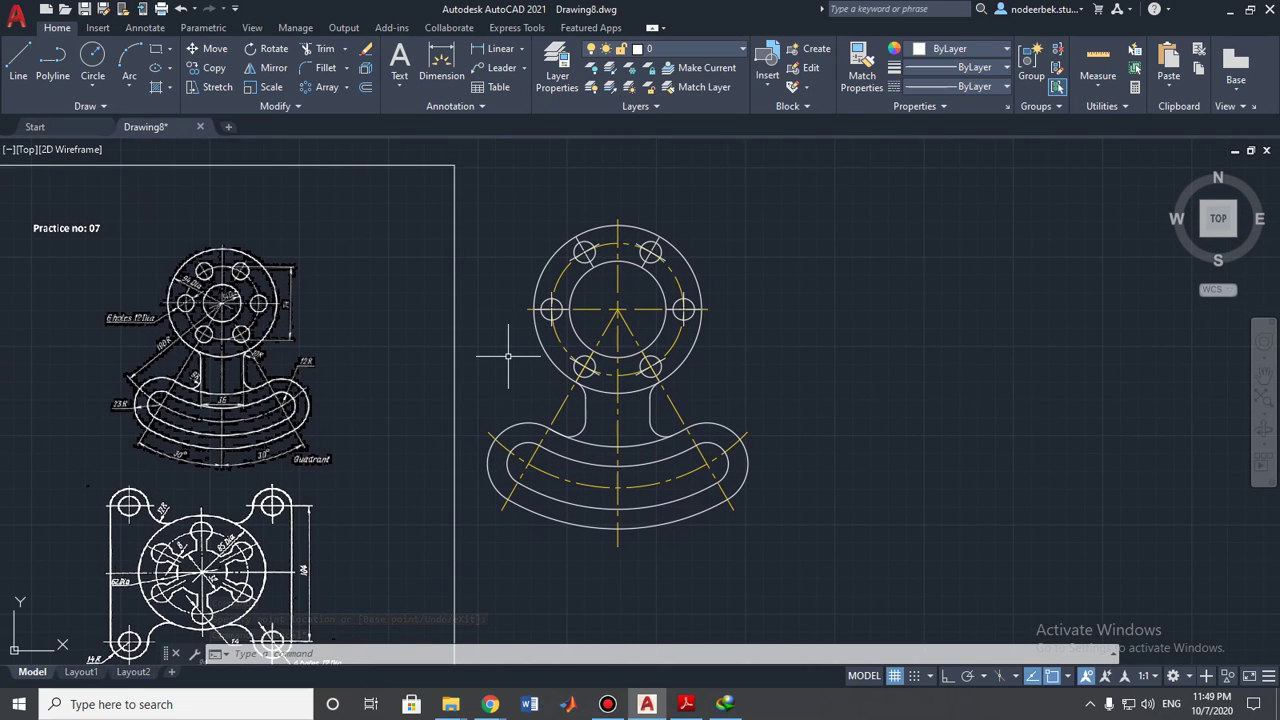